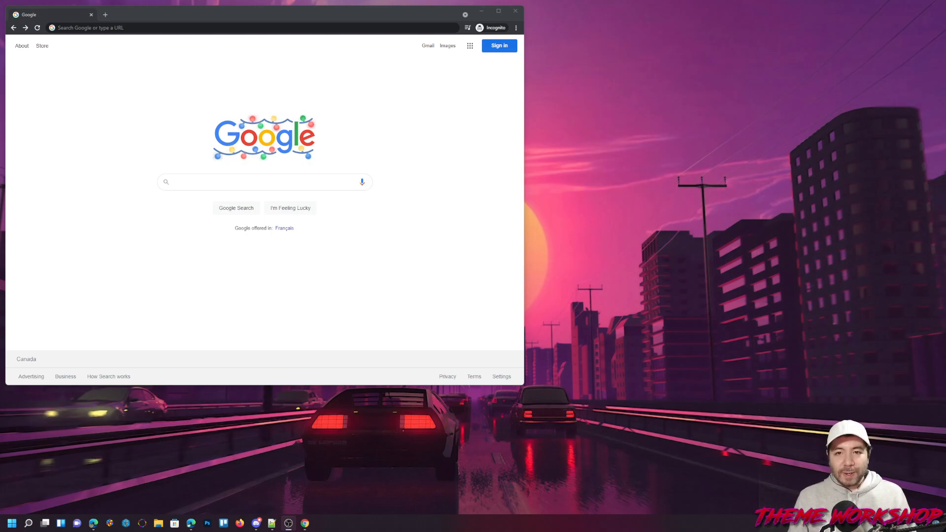
{"action": "left_click", "coordinate": [266, 279]}
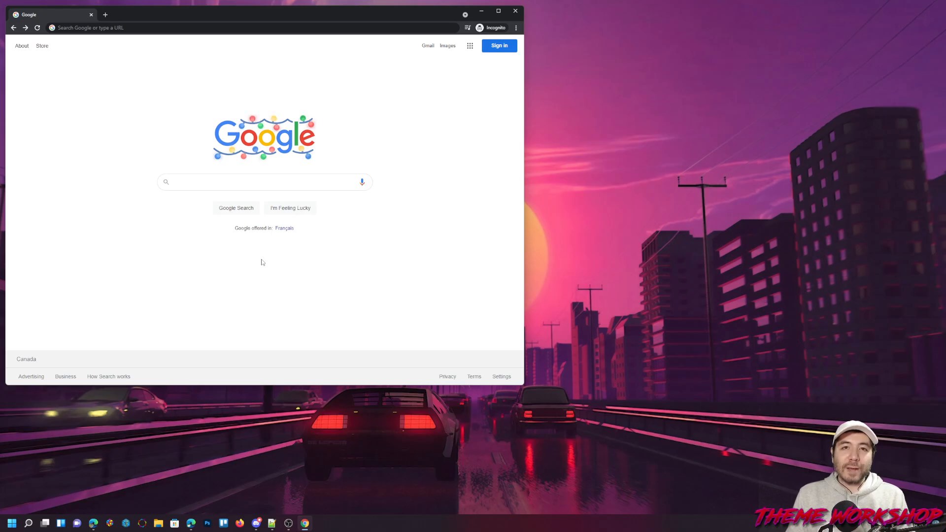
{"action": "left_click", "coordinate": [283, 413]}
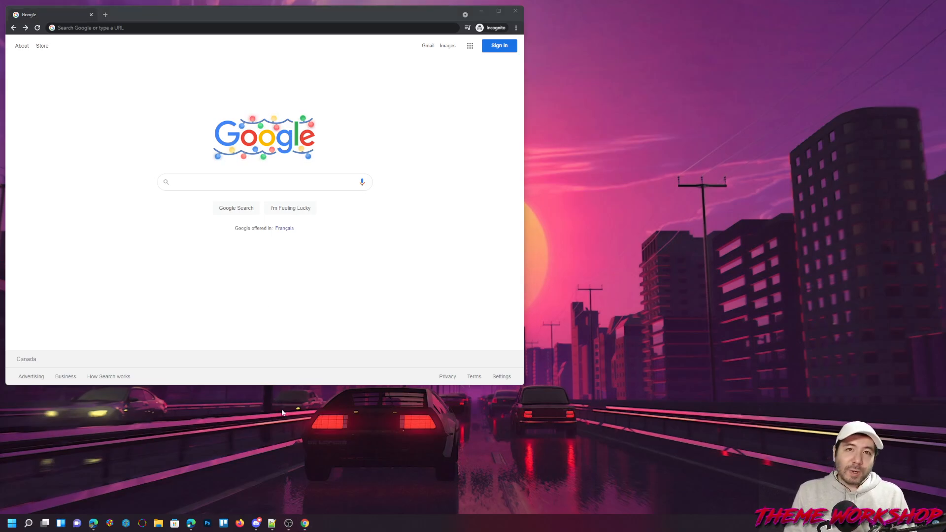
Open File Explorer and go to the Themes folder inside T:\LaunchBoxNew.
{"action": "left_click", "coordinate": [157, 524]}
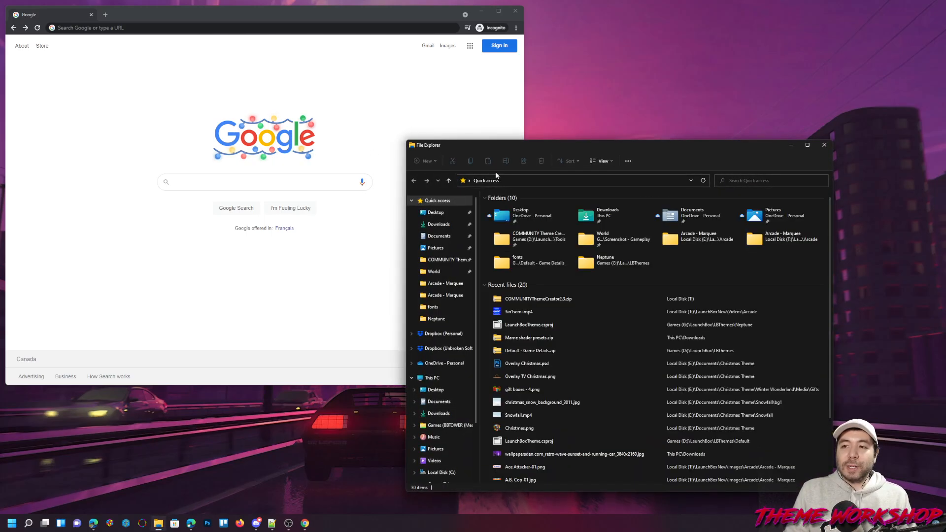
{"action": "left_click", "coordinate": [526, 181]}
{"action": "type", "text": "t:\\lua"}
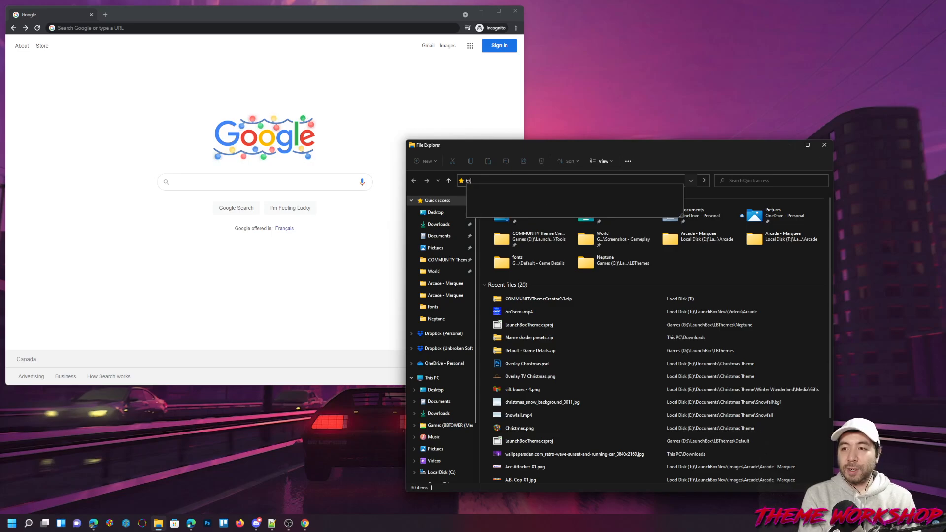
{"action": "key", "text": "BackSpace"}
{"action": "key", "text": "BackSpace"}
{"action": "type", "text": "aunchboxnew"}
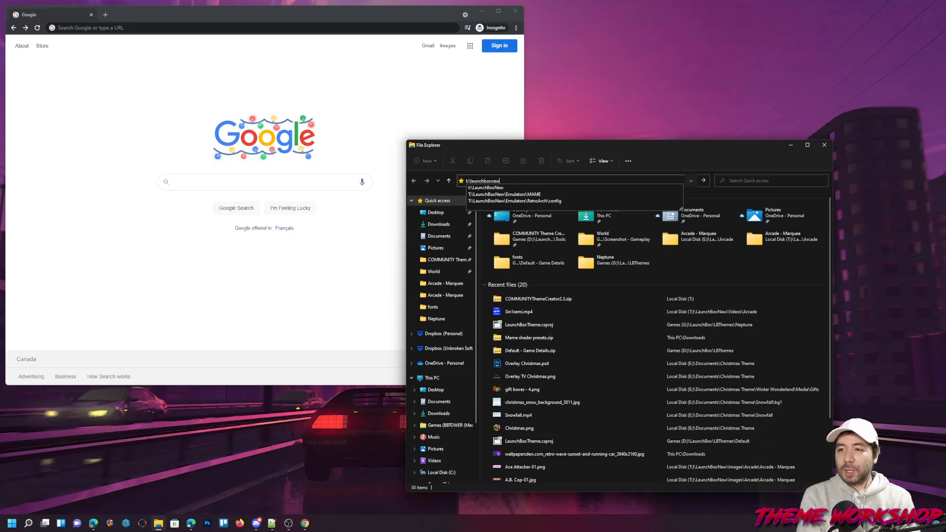
{"action": "key", "text": "Return"}
{"action": "left_click_drag", "start_coordinate": [527, 147], "coordinate": [345, 126]}
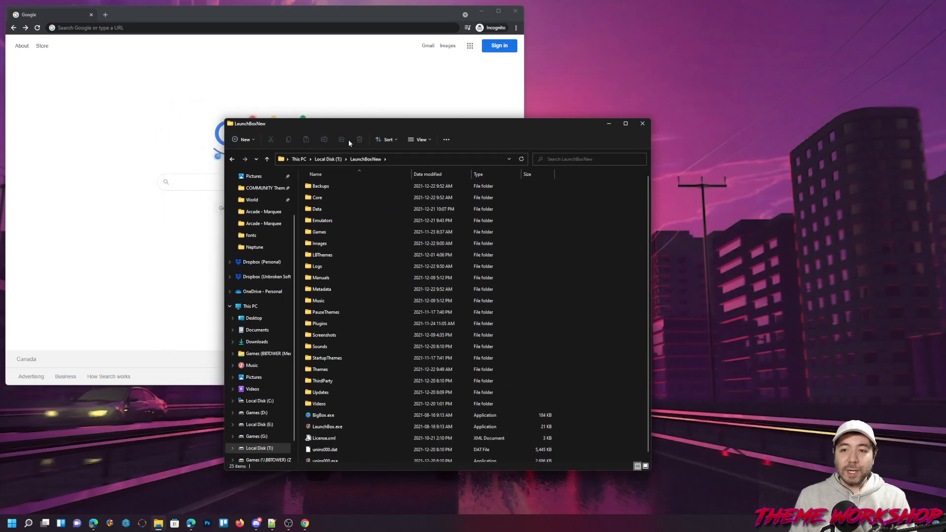
{"action": "double_click", "coordinate": [318, 370]}
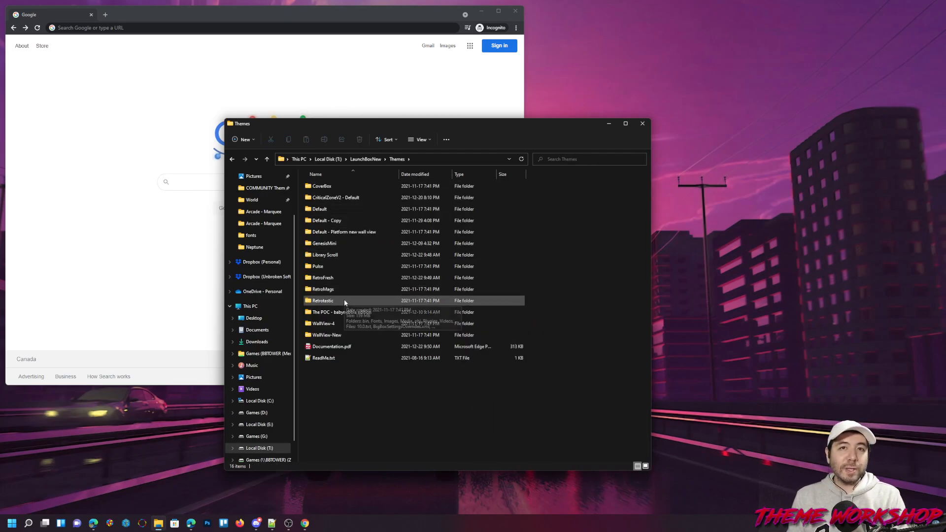
Look over the theme folders, including CriticalZoneV2 - Default, Default, Default - Copy and Default - Platform new wall view.
{"action": "left_click", "coordinate": [320, 187]}
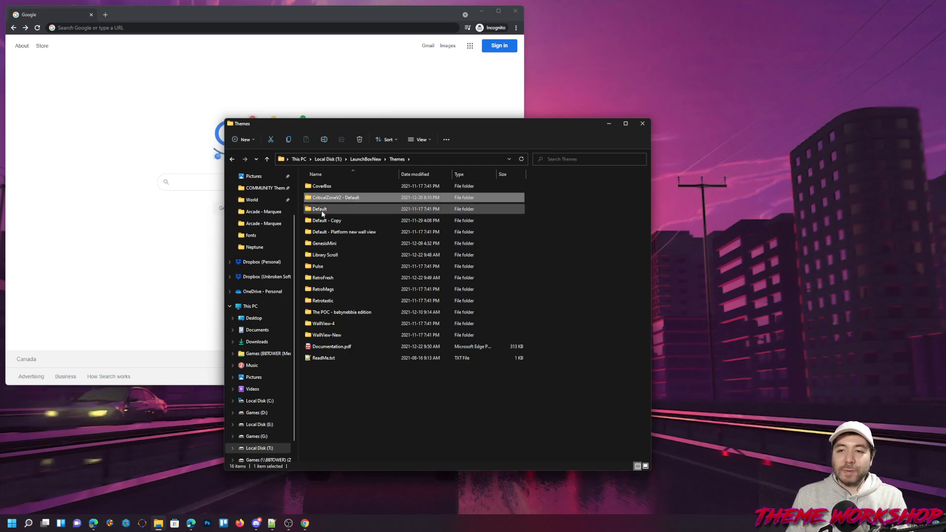
{"action": "left_click", "coordinate": [324, 222]}
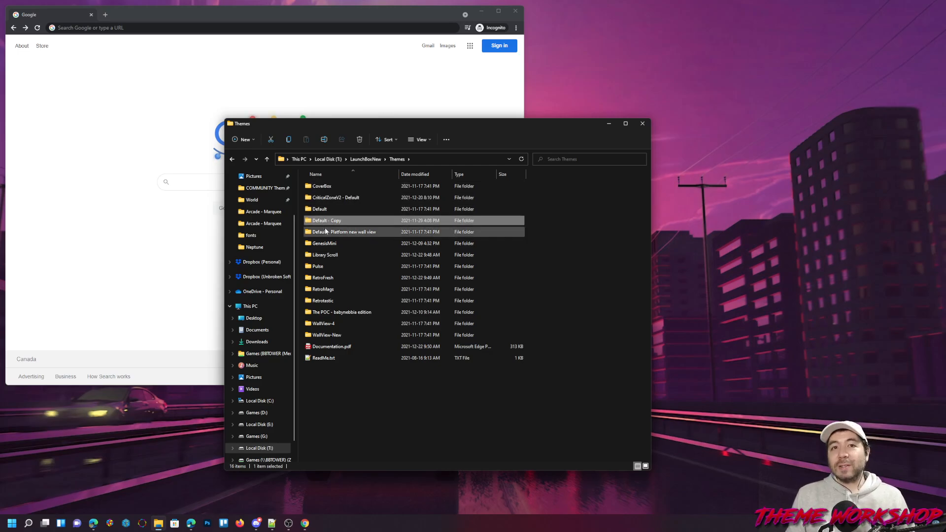
{"action": "left_click", "coordinate": [326, 230]}
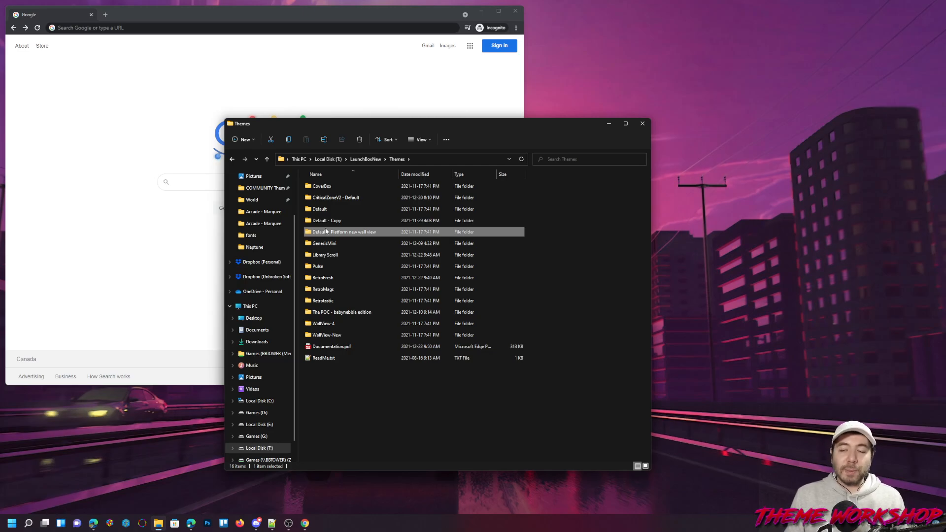
{"action": "left_click", "coordinate": [319, 210]}
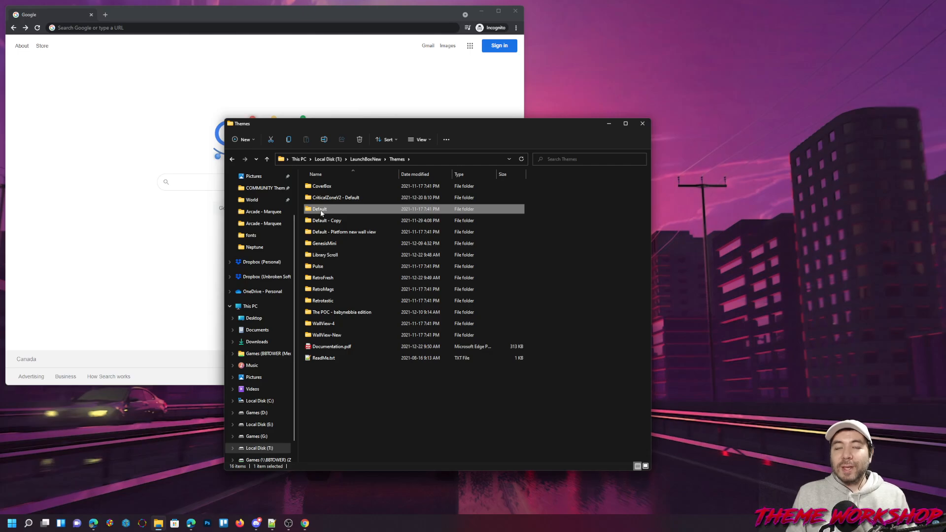
{"action": "left_click", "coordinate": [330, 199]}
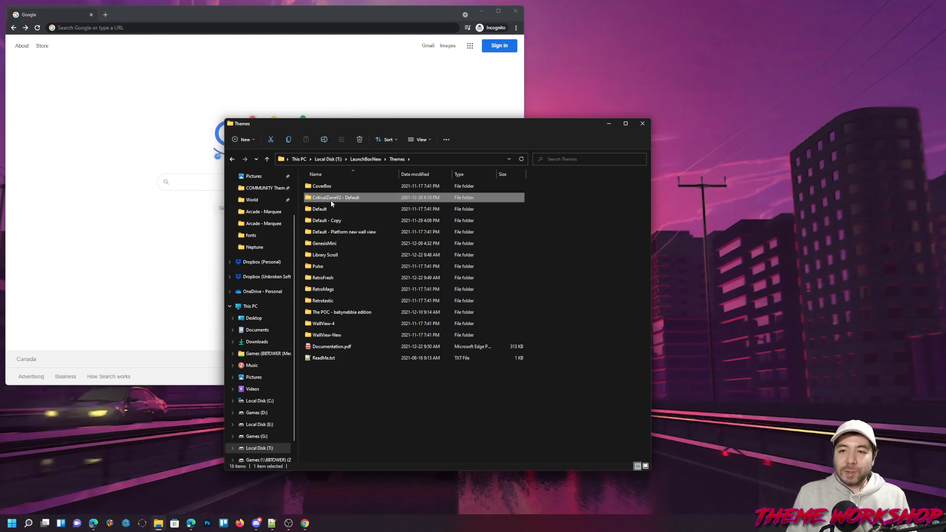
{"action": "left_click", "coordinate": [321, 207]}
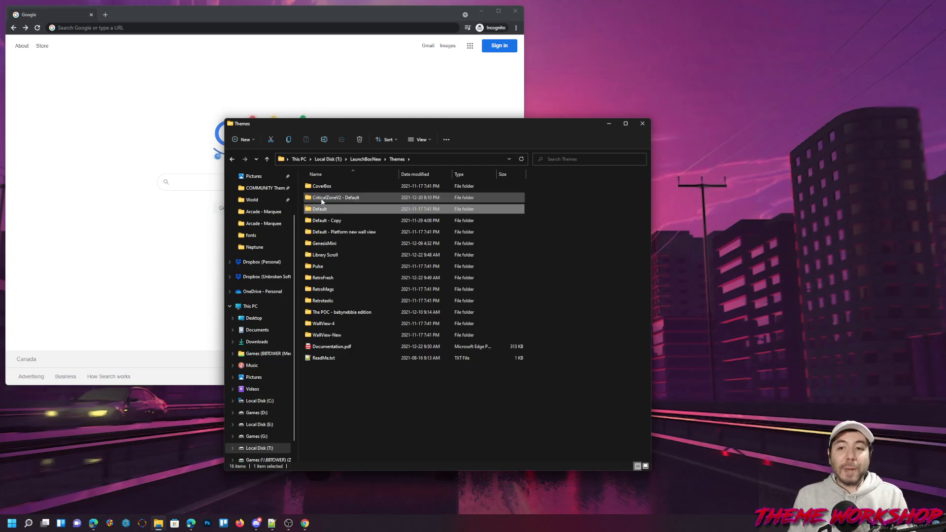
Rename the Default - Copy theme folder to My New Favorite Theme.
{"action": "left_click", "coordinate": [319, 223]}
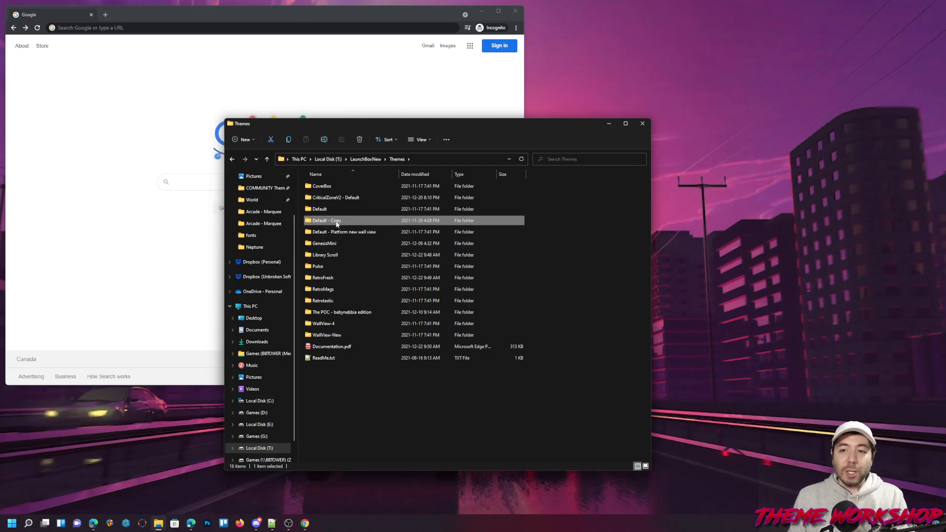
{"action": "left_click", "coordinate": [337, 222]}
{"action": "type", "text": "My"}
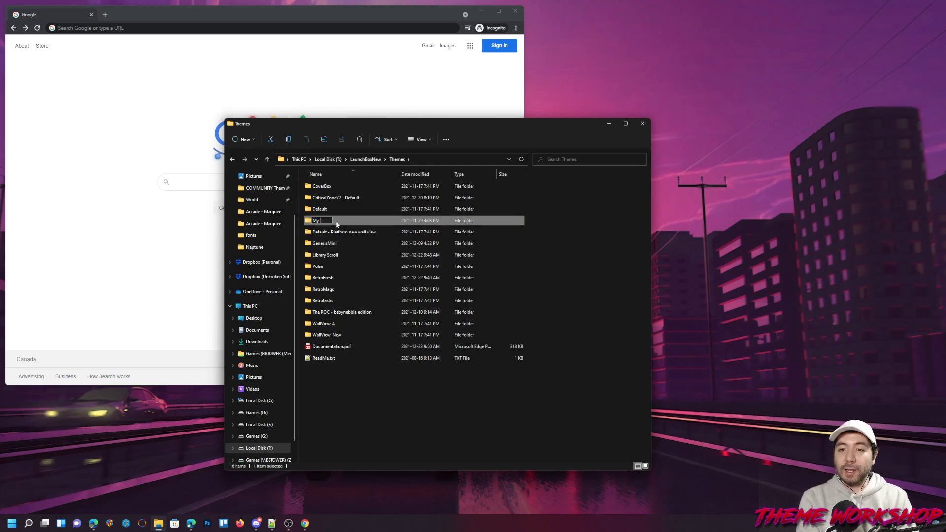
{"action": "type", "text": " New Favorite Theme"}
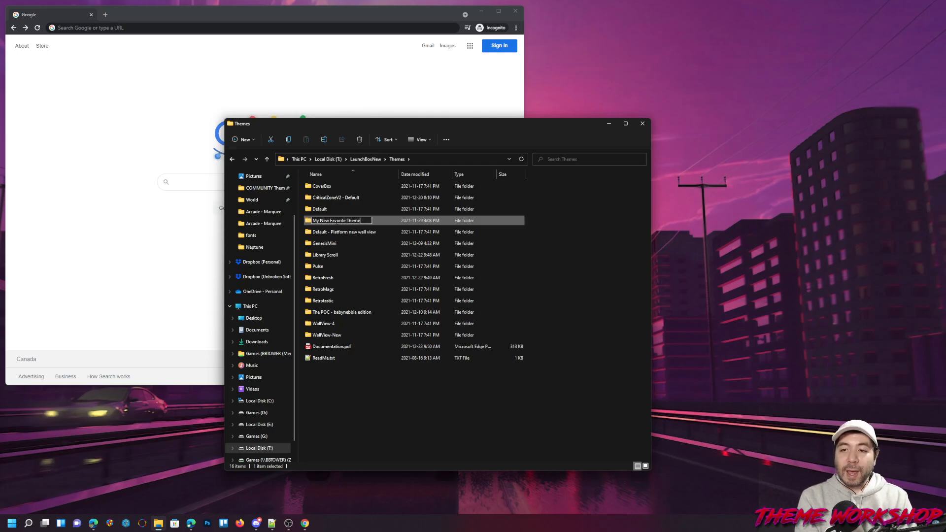
{"action": "key", "text": "Return"}
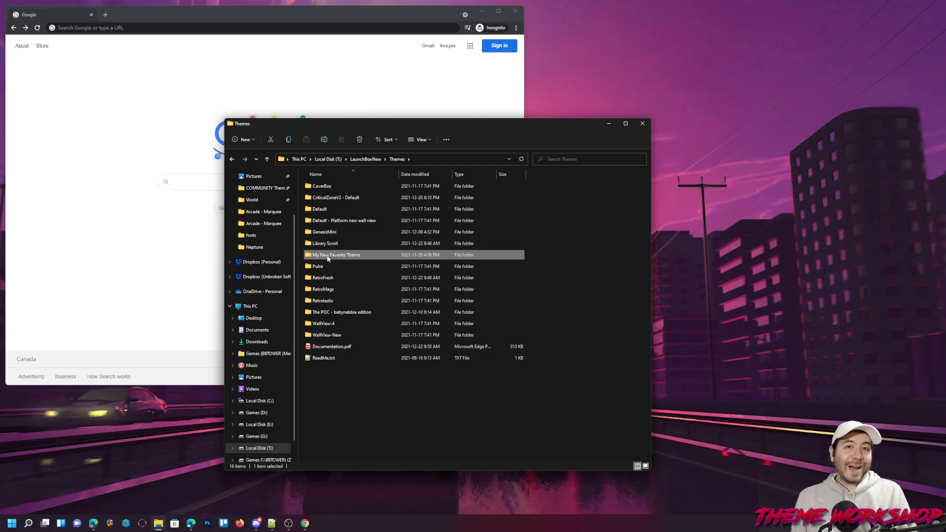
Examine the contents of the My New Favorite Theme folder, then return to Themes with the window moved clear of the browser.
{"action": "double_click", "coordinate": [326, 255]}
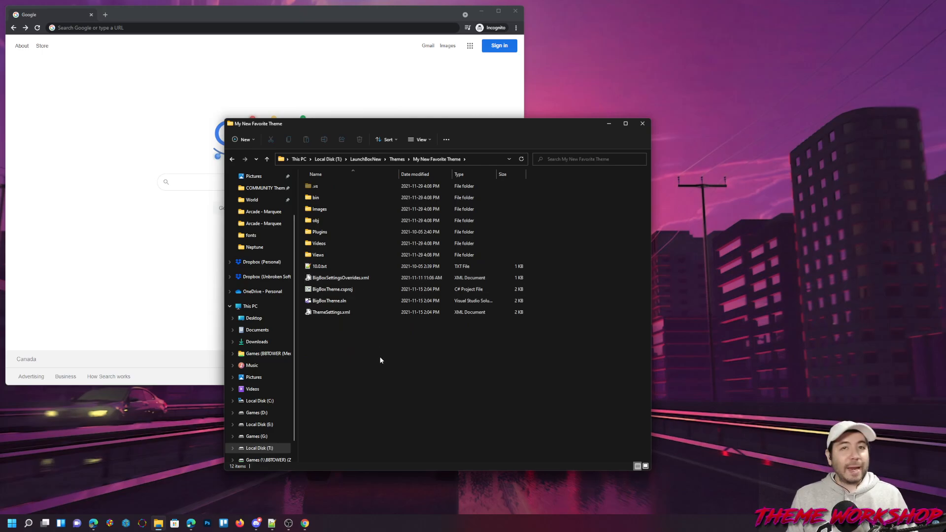
{"action": "left_click", "coordinate": [397, 160]}
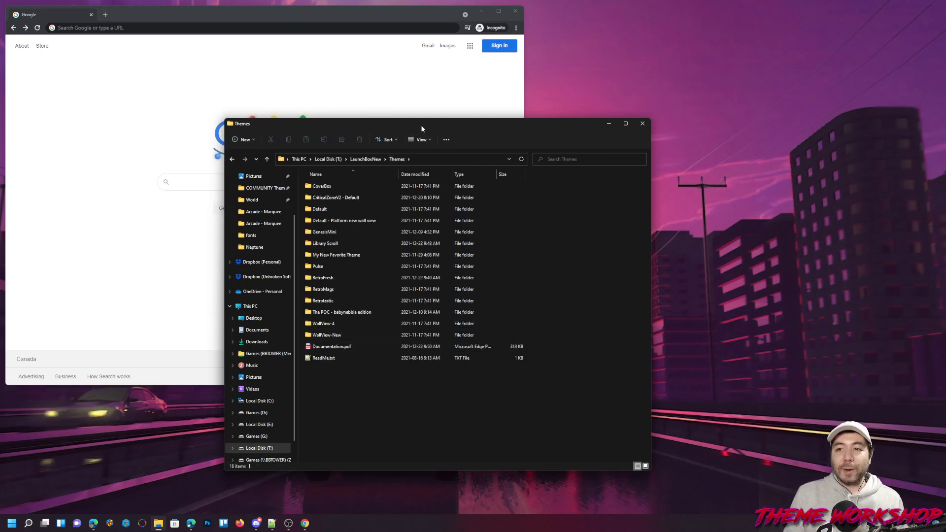
{"action": "left_click_drag", "start_coordinate": [420, 125], "coordinate": [704, 170]}
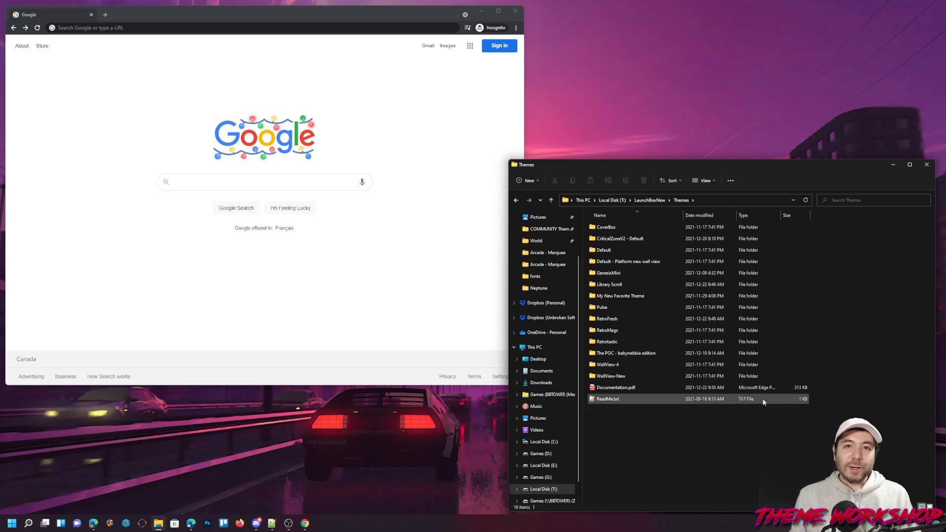
{"action": "left_click", "coordinate": [217, 291]}
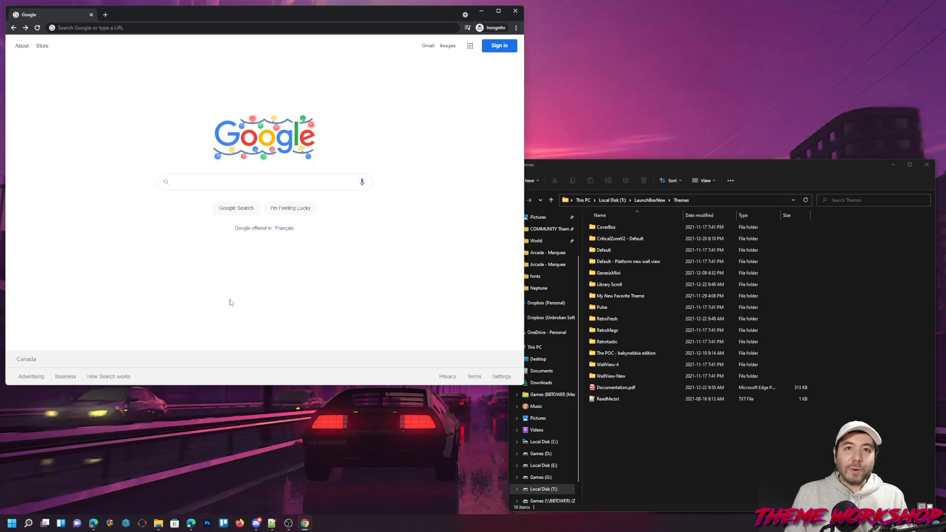
{"action": "left_click_drag", "start_coordinate": [235, 12], "coordinate": [235, 11]}
{"action": "left_click", "coordinate": [222, 26]}
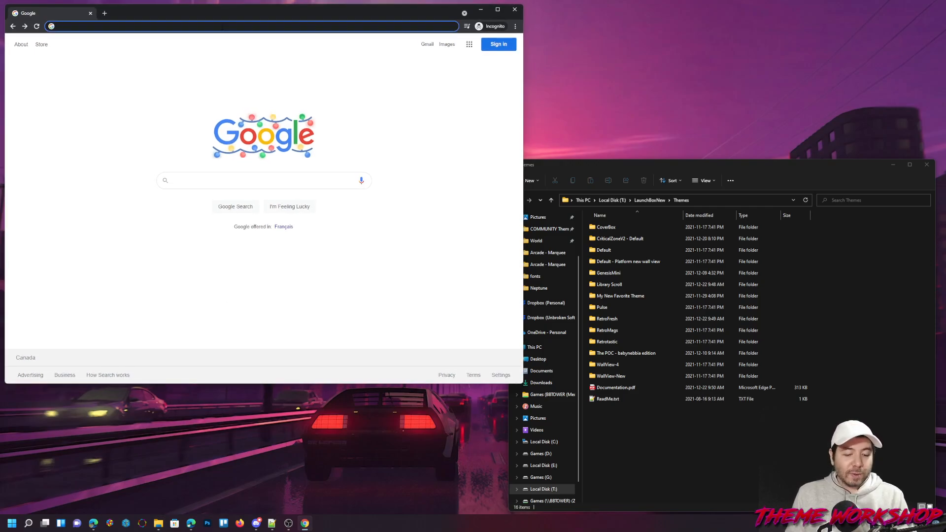
{"action": "type", "text": "https://forums.launchbox-app.com/"}
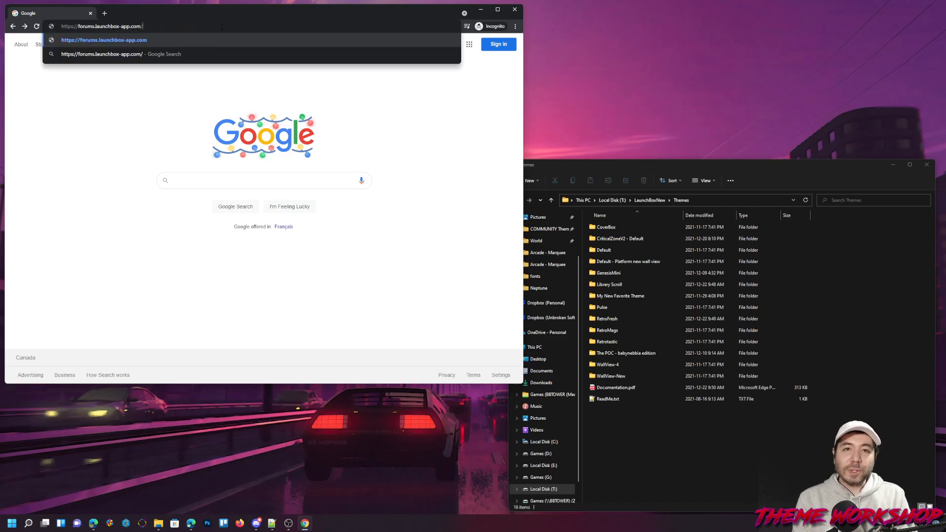
{"action": "key", "text": "Return"}
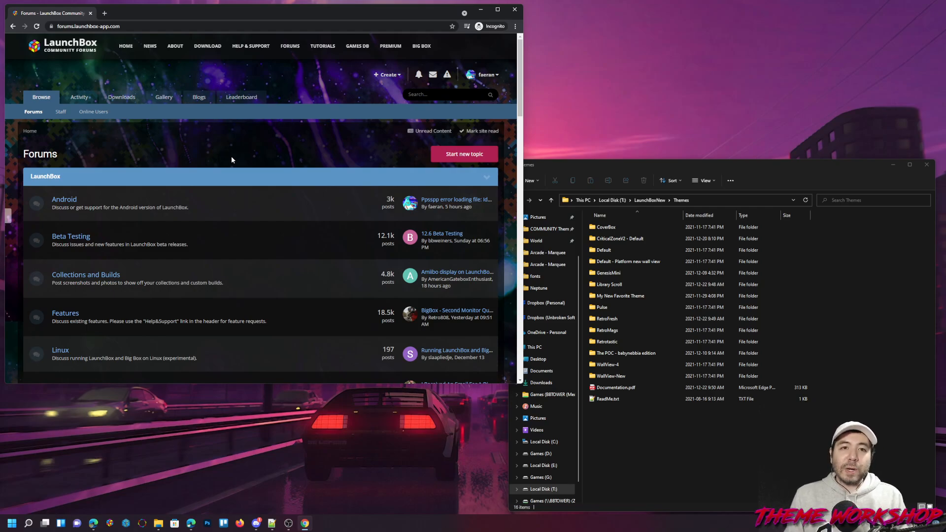
Open the Community Theme Creator for BigBox page from the forum's Third-party Apps and Plugins downloads.
{"action": "left_click", "coordinate": [125, 101]}
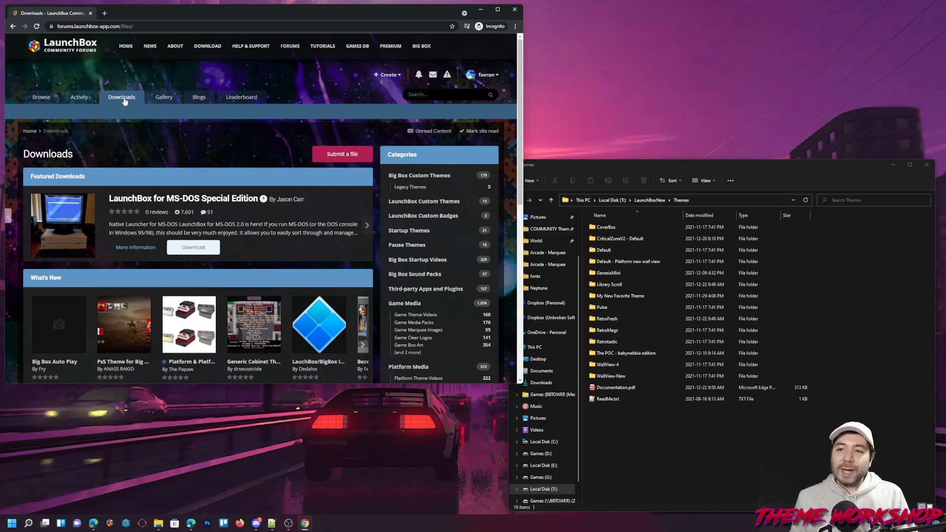
{"action": "scroll", "coordinate": [318, 168], "scroll_direction": "down", "scroll_amount": 3}
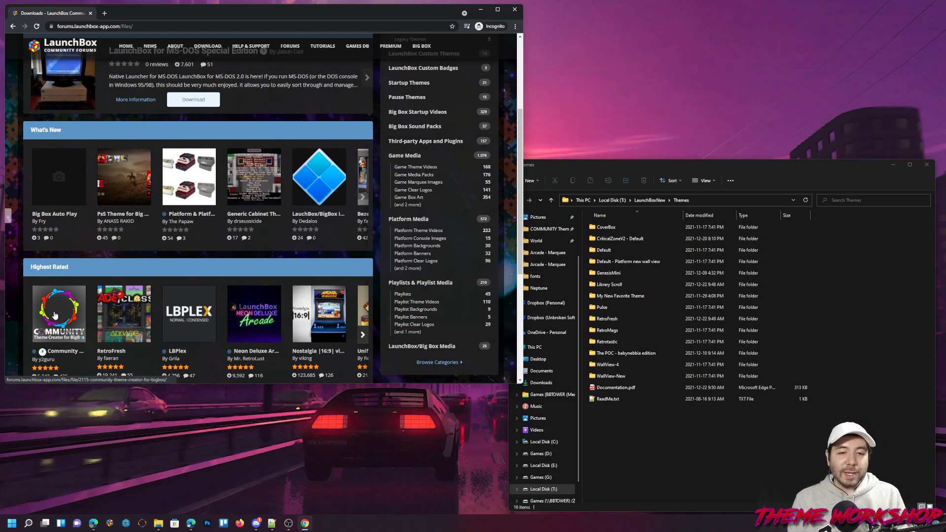
{"action": "scroll", "coordinate": [55, 315], "scroll_direction": "down", "scroll_amount": 2}
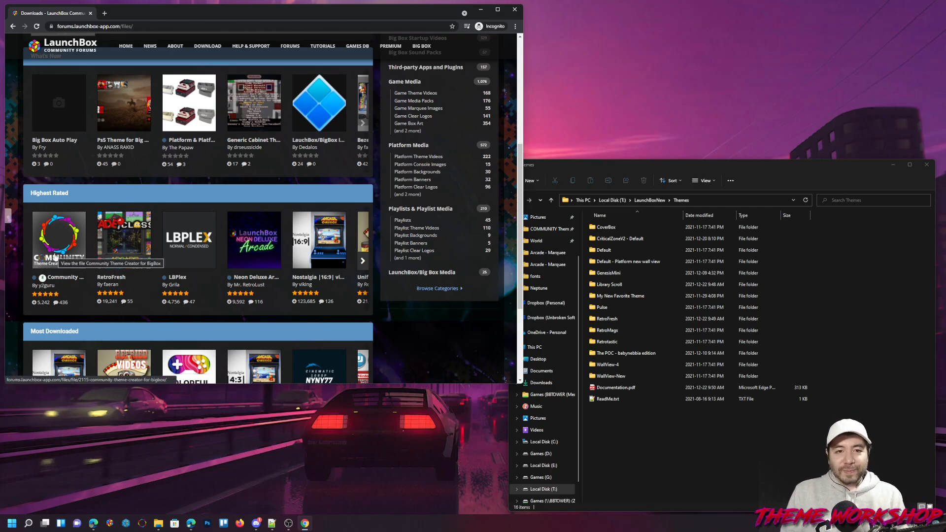
{"action": "scroll", "coordinate": [387, 170], "scroll_direction": "up", "scroll_amount": 2}
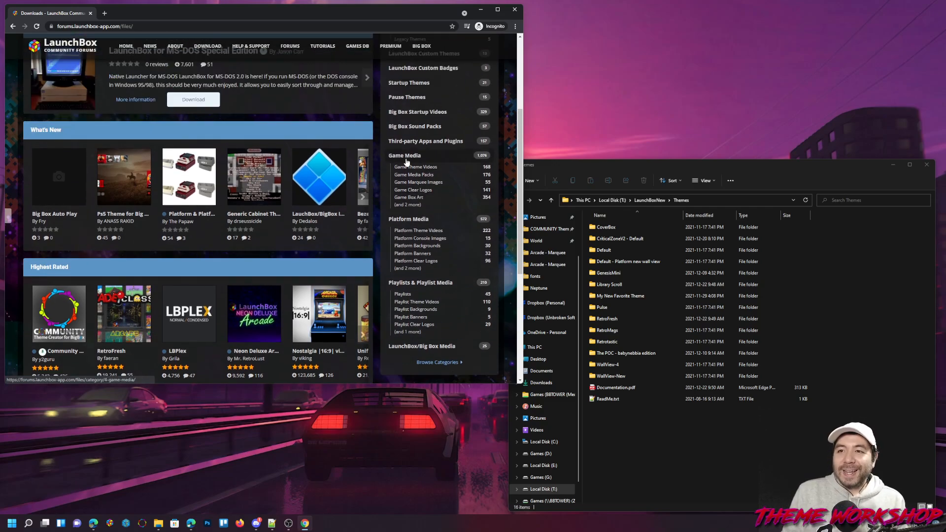
{"action": "left_click", "coordinate": [414, 143]}
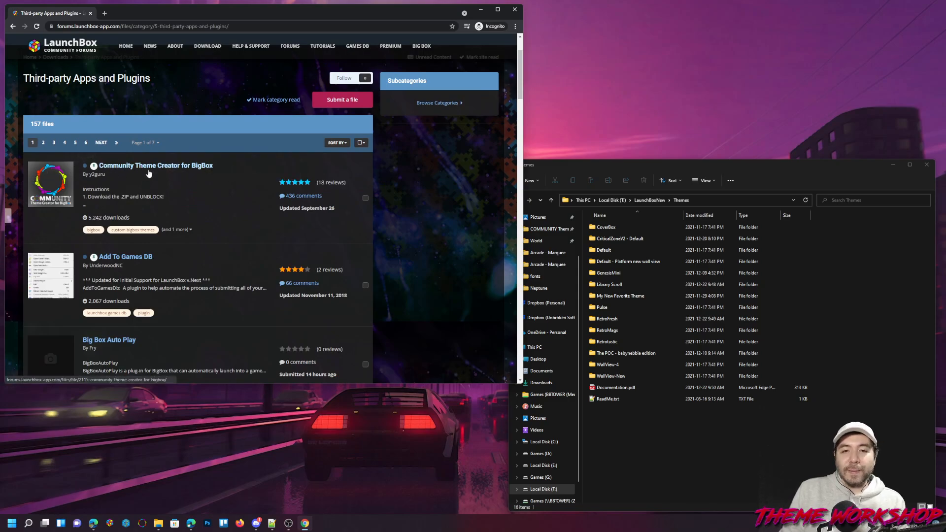
{"action": "left_click", "coordinate": [157, 168]}
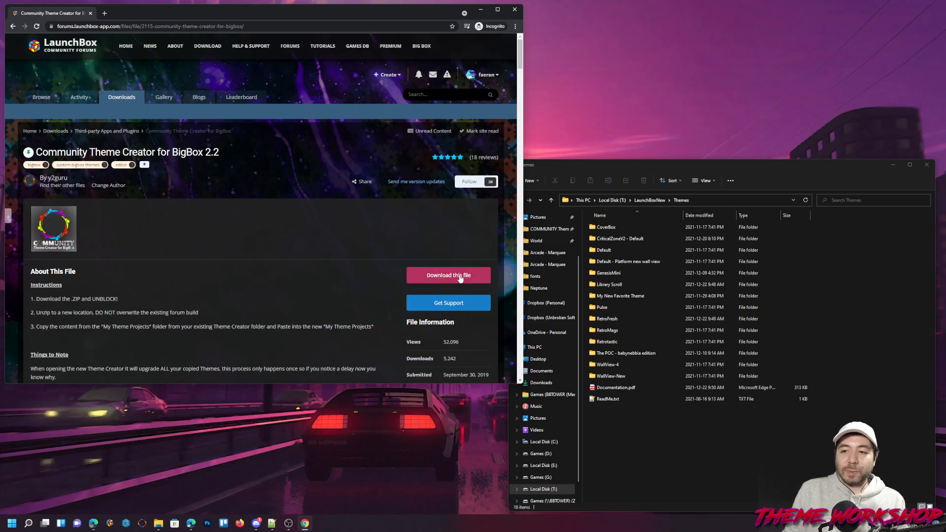
Download the Community Theme Creator for BigBox file, agreeing to the download terms.
{"action": "scroll", "coordinate": [453, 261], "scroll_direction": "down", "scroll_amount": 1}
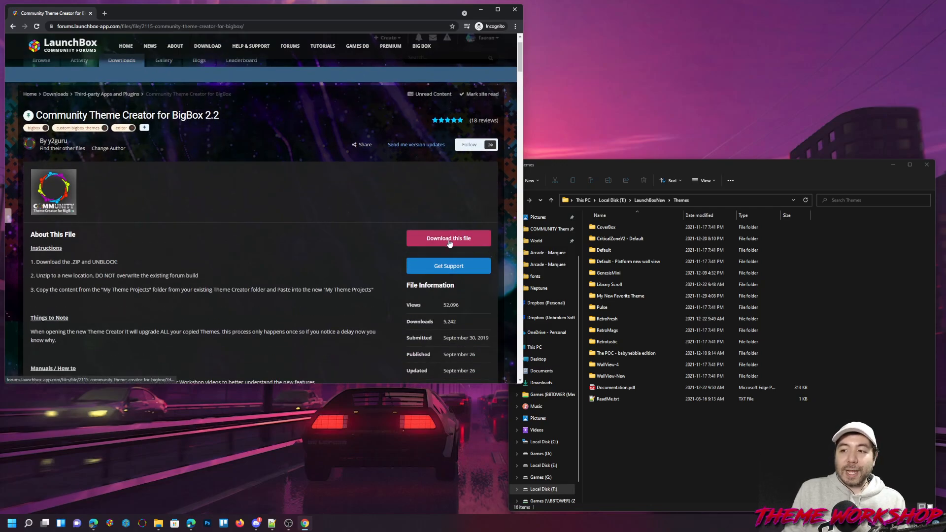
{"action": "left_click", "coordinate": [449, 240]}
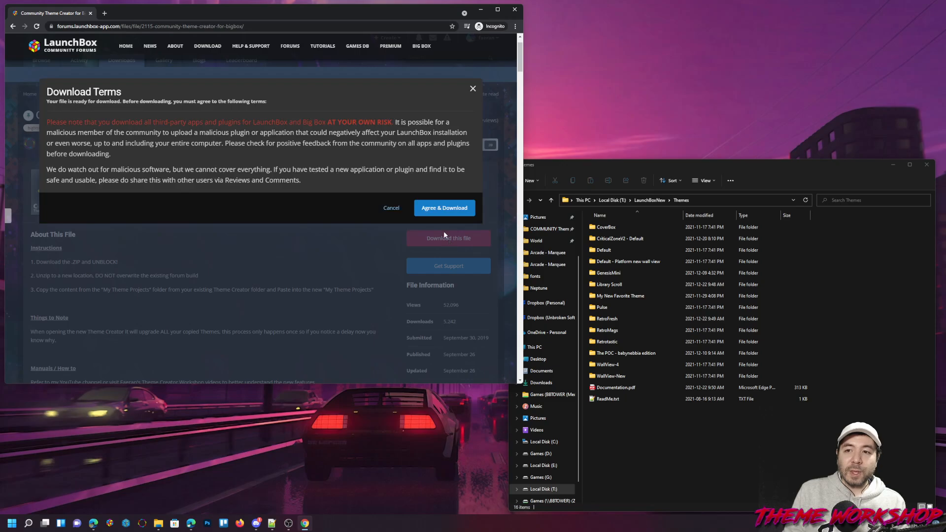
{"action": "left_click", "coordinate": [444, 207]}
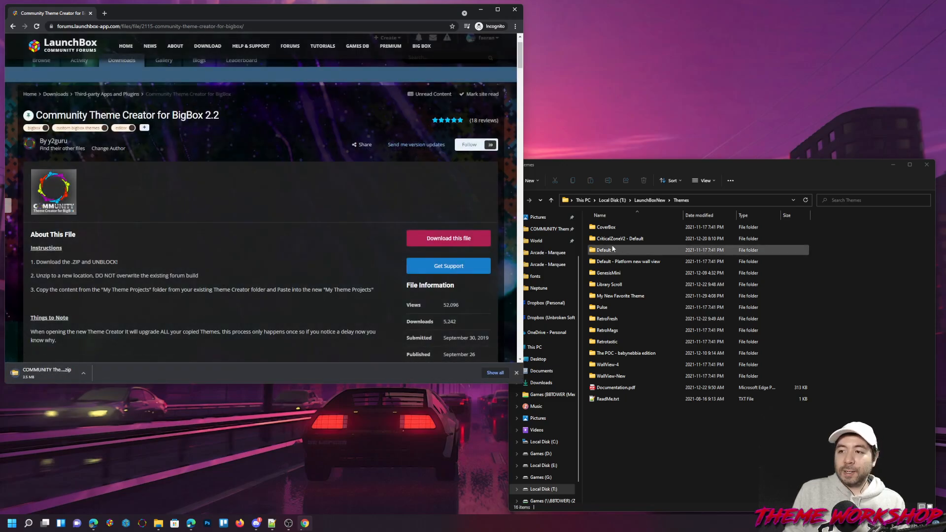
Switch to File Explorer, go up to the root of Local Disk (T:), and minimize the browser window.
{"action": "left_click", "coordinate": [611, 200]}
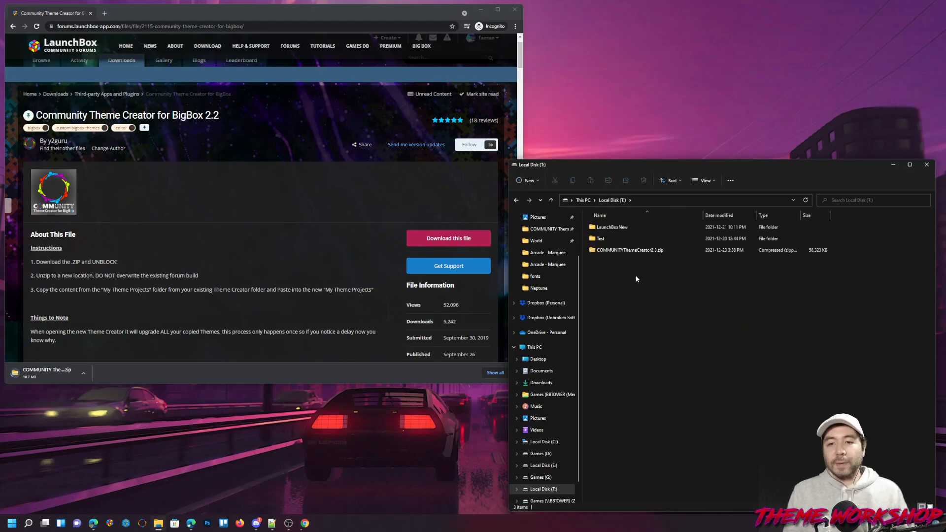
{"action": "left_click", "coordinate": [480, 9]}
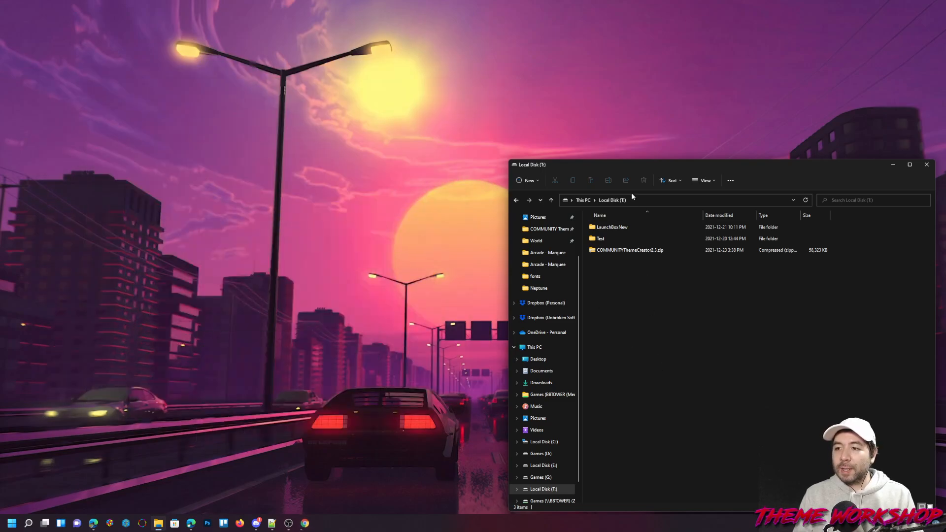
Unblock COMMUNITYThemeCreator2.3.zip in its file properties and apply the change.
{"action": "left_click_drag", "start_coordinate": [629, 168], "coordinate": [397, 68]}
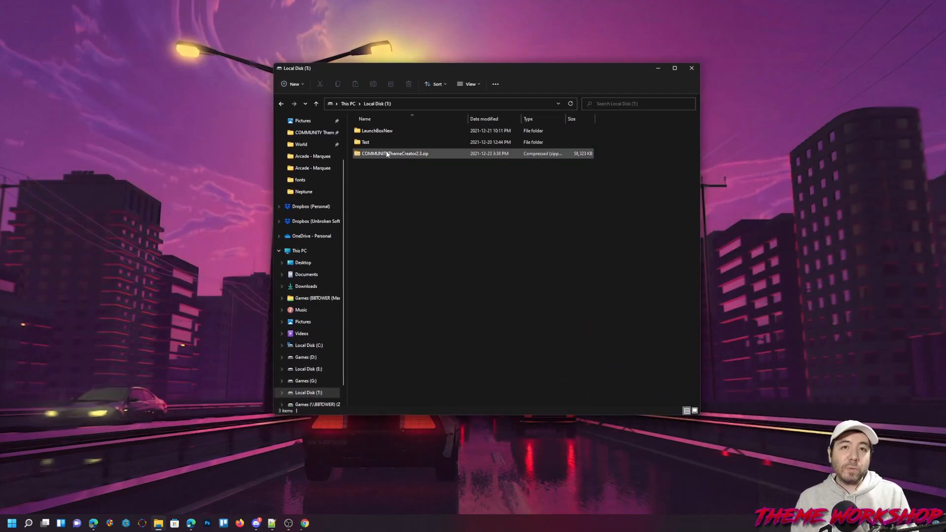
{"action": "right_click", "coordinate": [387, 154]}
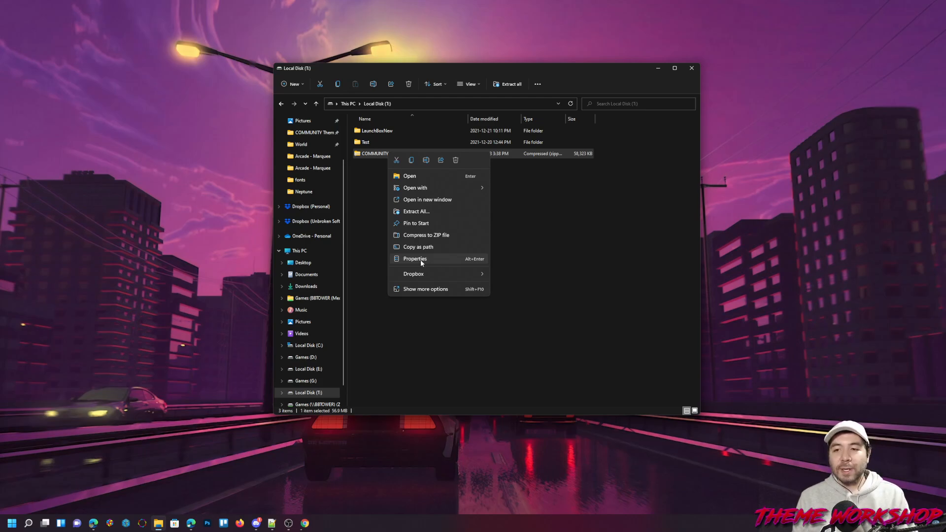
{"action": "left_click", "coordinate": [421, 260]}
{"action": "left_click_drag", "start_coordinate": [435, 162], "coordinate": [131, 56]}
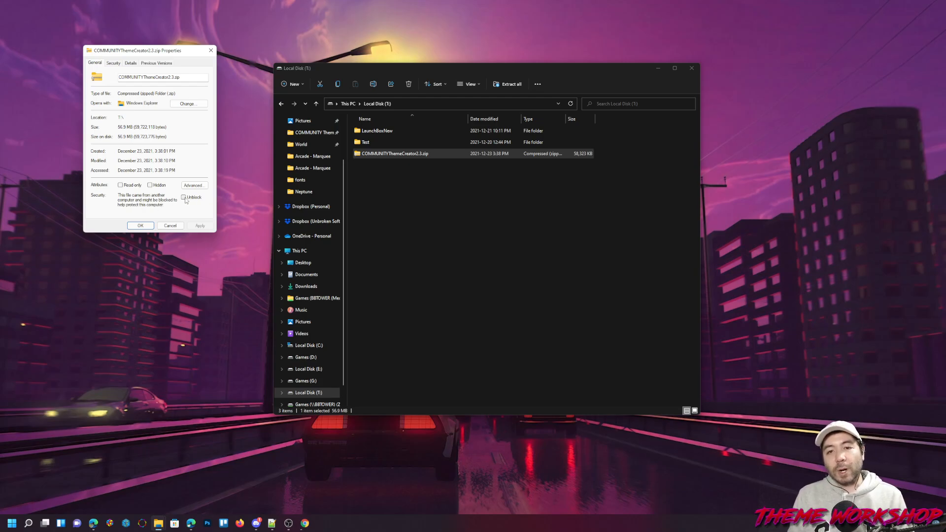
{"action": "left_click", "coordinate": [185, 198]}
{"action": "left_click", "coordinate": [200, 226]}
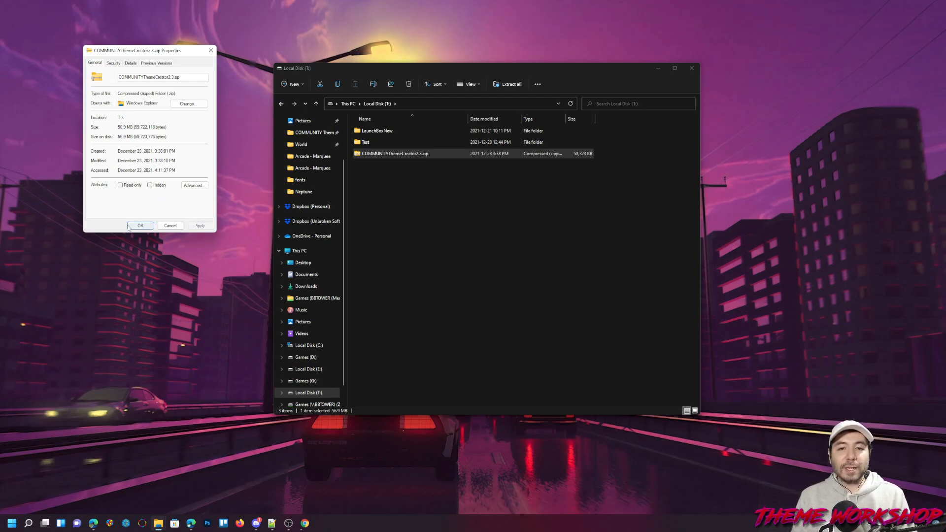
{"action": "left_click", "coordinate": [142, 226]}
{"action": "left_click", "coordinate": [410, 224]}
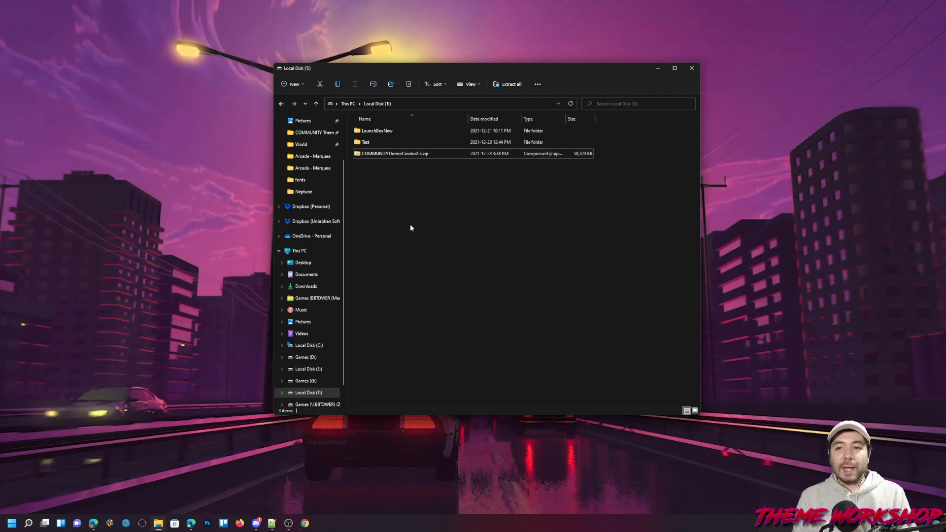
{"action": "right_click", "coordinate": [384, 154]}
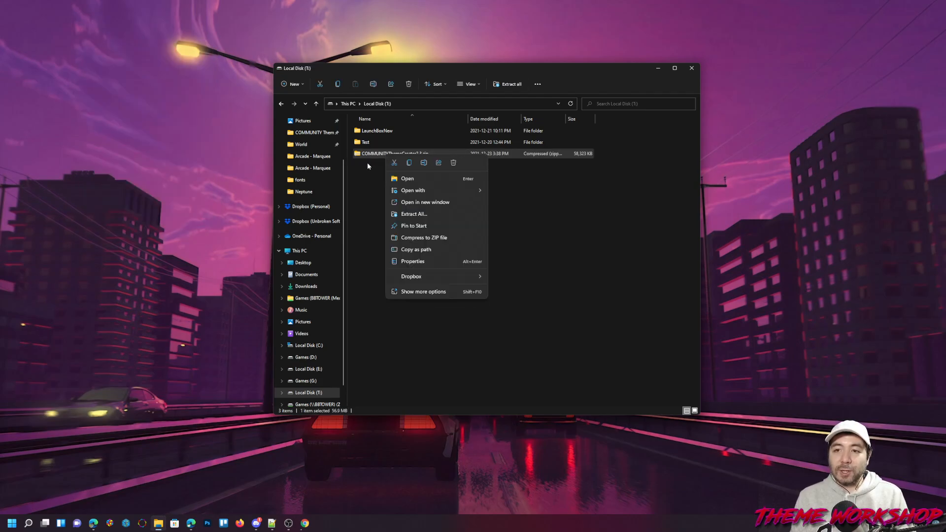
{"action": "left_click", "coordinate": [367, 165]}
{"action": "left_click", "coordinate": [297, 84]}
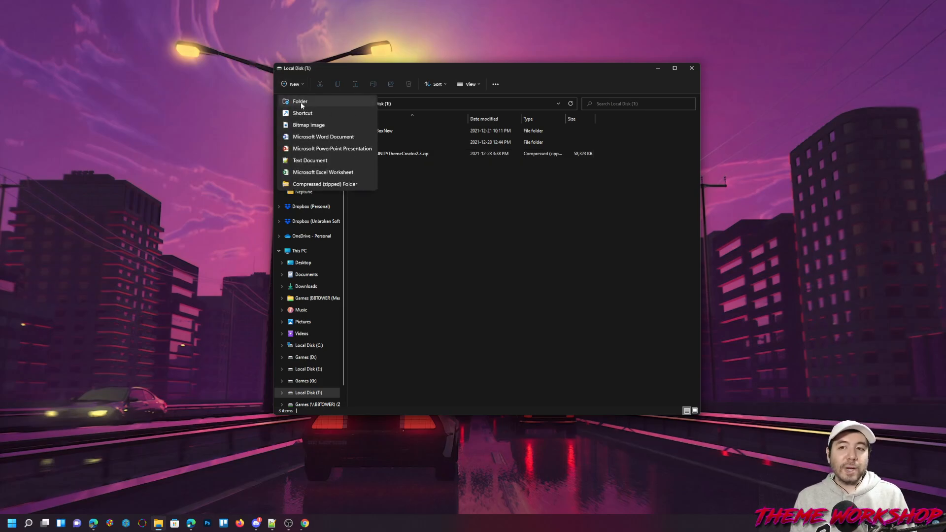
{"action": "left_click", "coordinate": [422, 199]}
Extract COMMUNITYThemeCreator2.3.zip with 7-Zip into its own COMMUNITYThemeCreator2.3 folder on Local Disk (T:).
{"action": "right_click", "coordinate": [389, 157]}
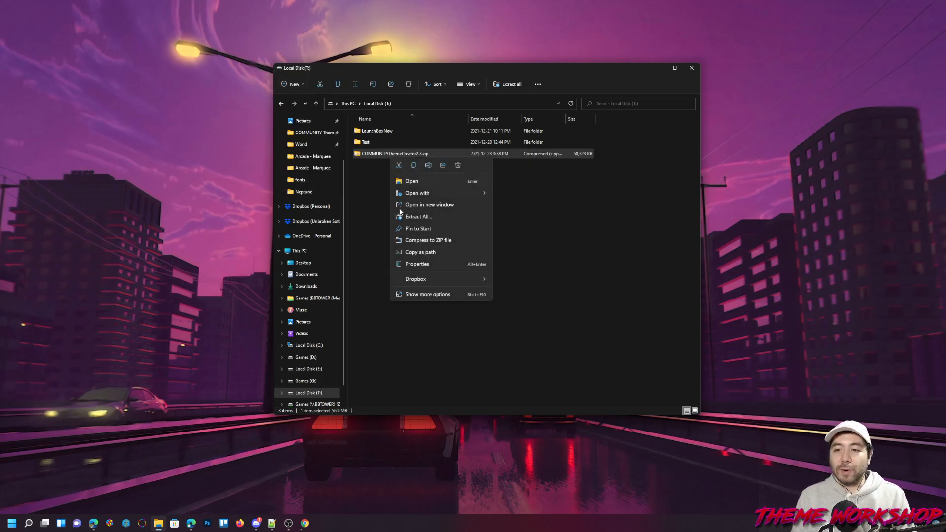
{"action": "left_click", "coordinate": [430, 295]}
{"action": "mouse_move", "coordinate": [476, 348]}
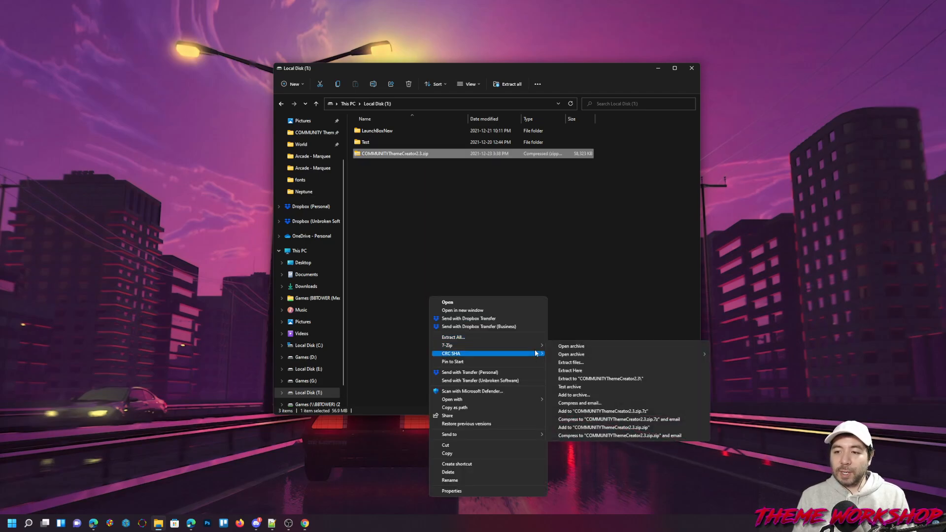
{"action": "left_click", "coordinate": [621, 379]}
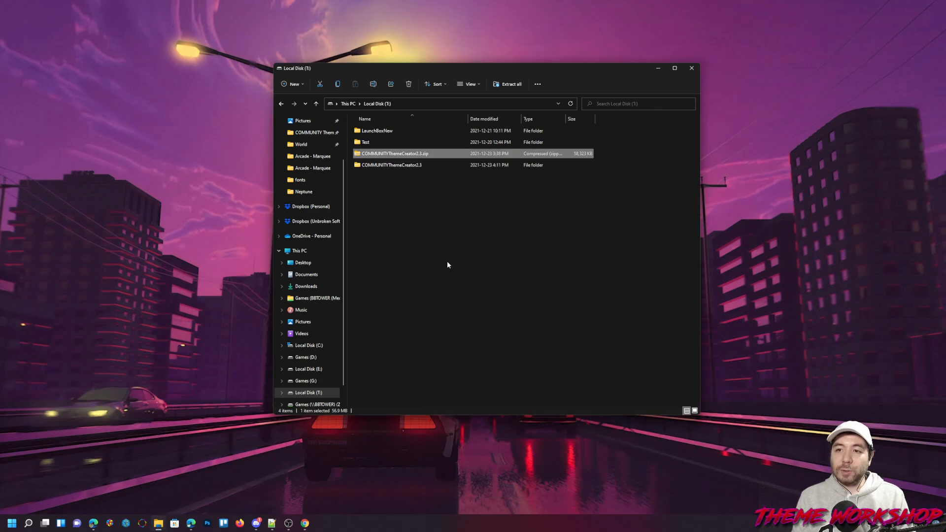
Delete the COMMUNITYThemeCreator2.3.zip archive from Local Disk (T:), keeping the extracted folder.
{"action": "left_click", "coordinate": [398, 204]}
{"action": "left_click", "coordinate": [407, 155]}
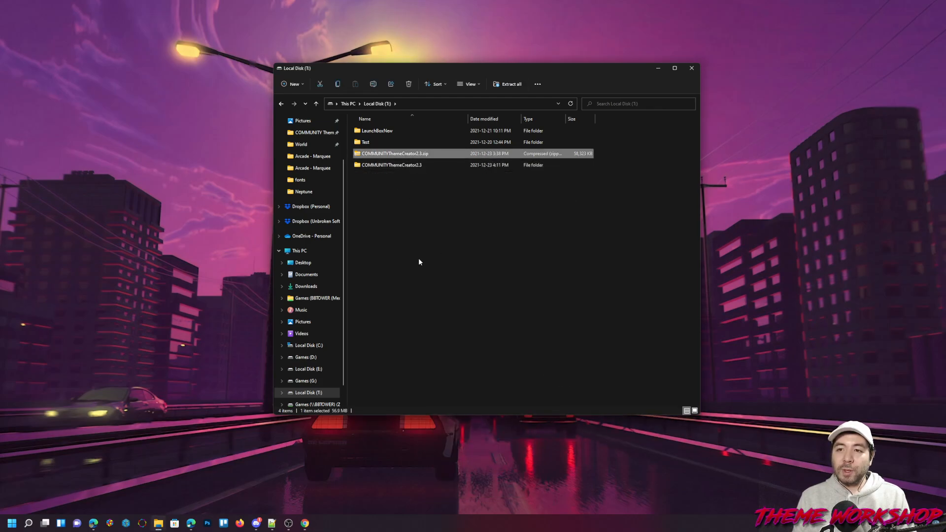
{"action": "left_click", "coordinate": [419, 260]}
{"action": "left_click", "coordinate": [382, 154]}
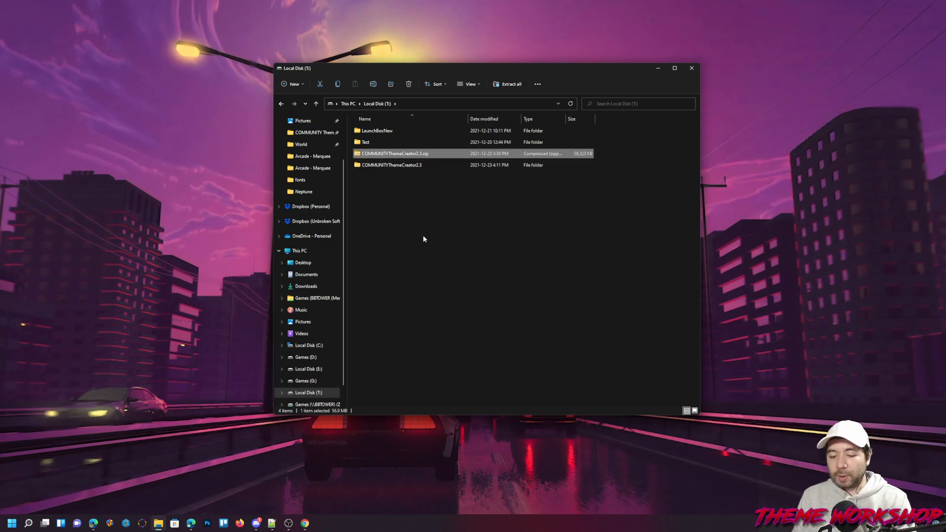
{"action": "key", "text": "Delete"}
Open the extracted COMMUNITYThemeCreator2.3 folder and launch COMMUNITY Theme Creator for BigBox.exe.
{"action": "left_click", "coordinate": [380, 155]}
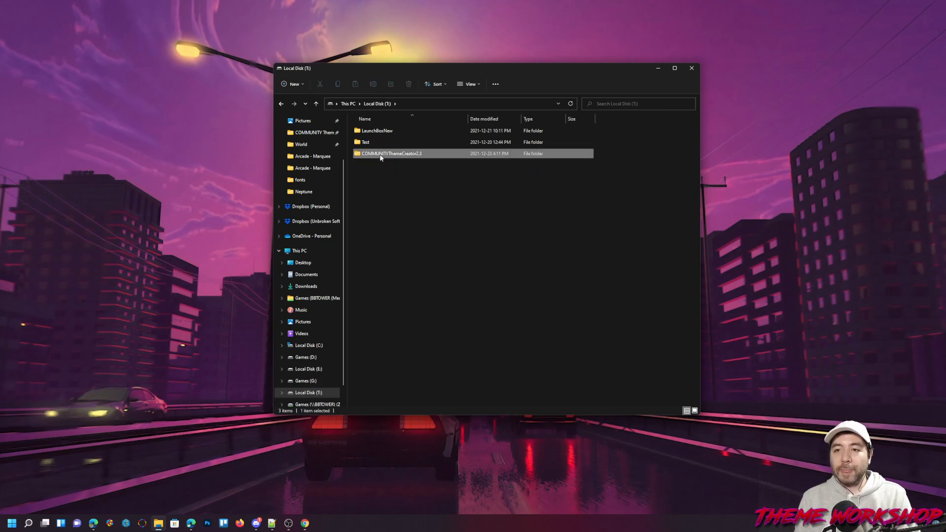
{"action": "double_click", "coordinate": [380, 155]}
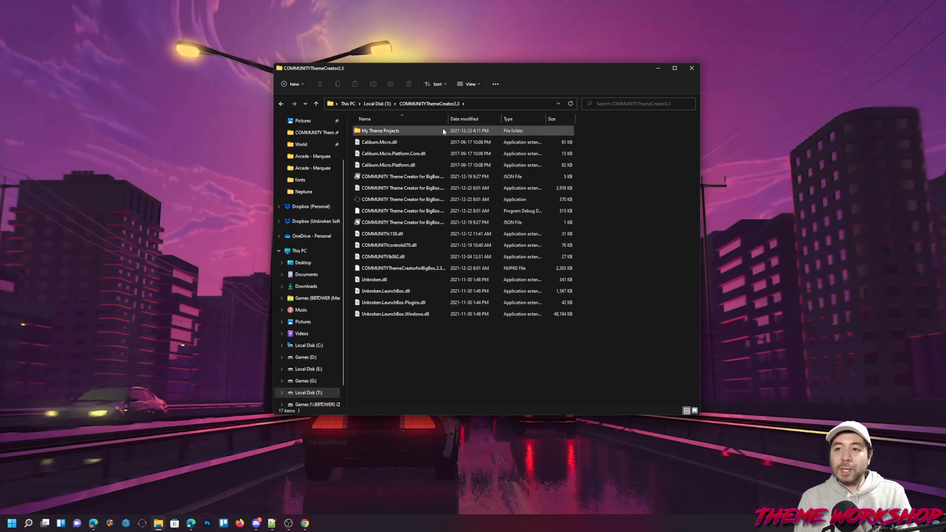
{"action": "left_click_drag", "start_coordinate": [447, 119], "coordinate": [485, 127]}
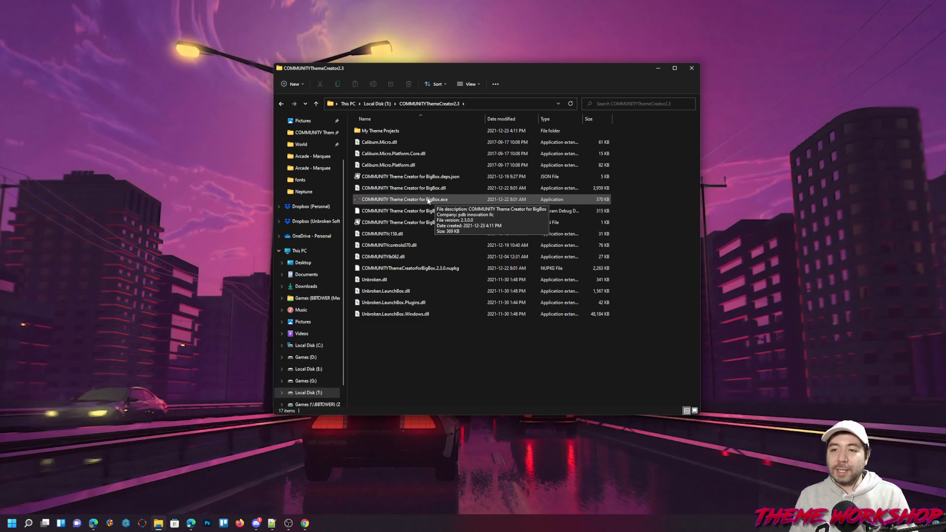
{"action": "left_click", "coordinate": [427, 199]}
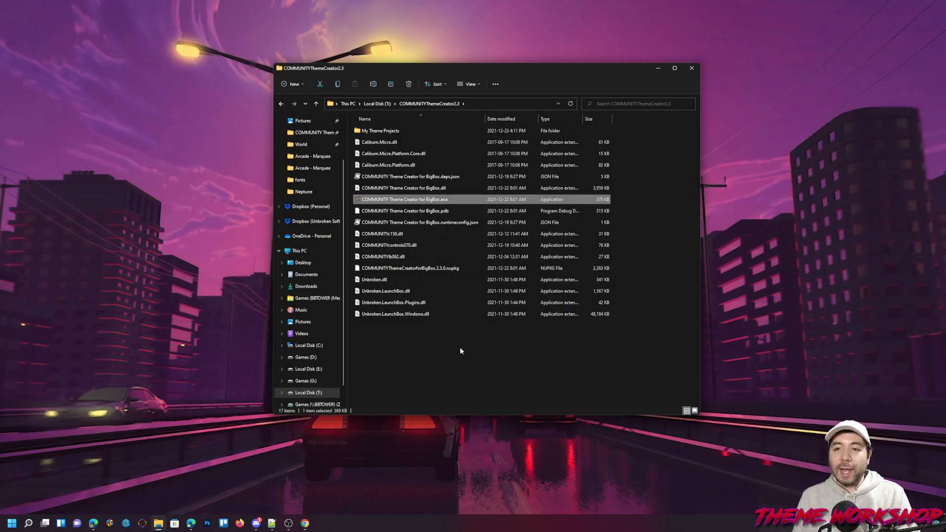
Enter the author's name in the Theme Creator settings and the author's LaunchBox username as the first social media entry.
{"action": "left_click_drag", "start_coordinate": [449, 157], "coordinate": [152, 110]}
{"action": "left_click", "coordinate": [118, 133]}
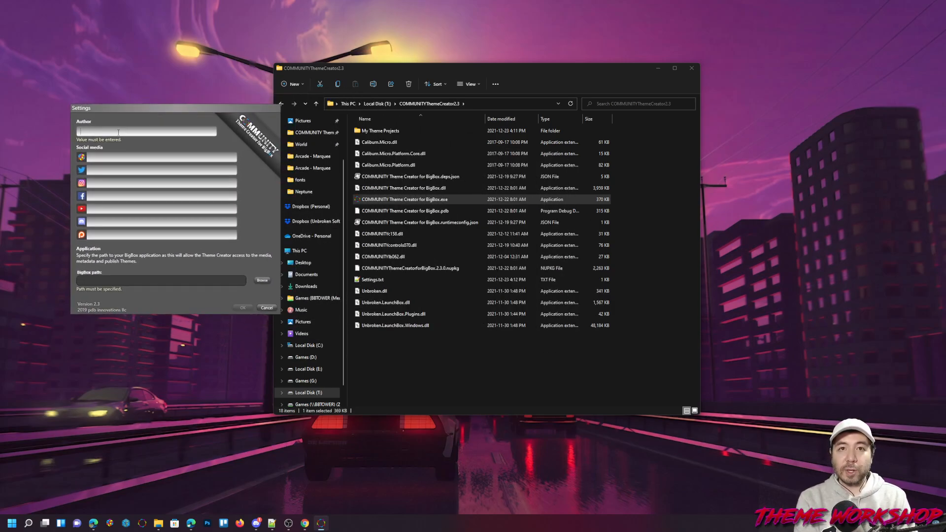
{"action": "type", "text": "Faeran"}
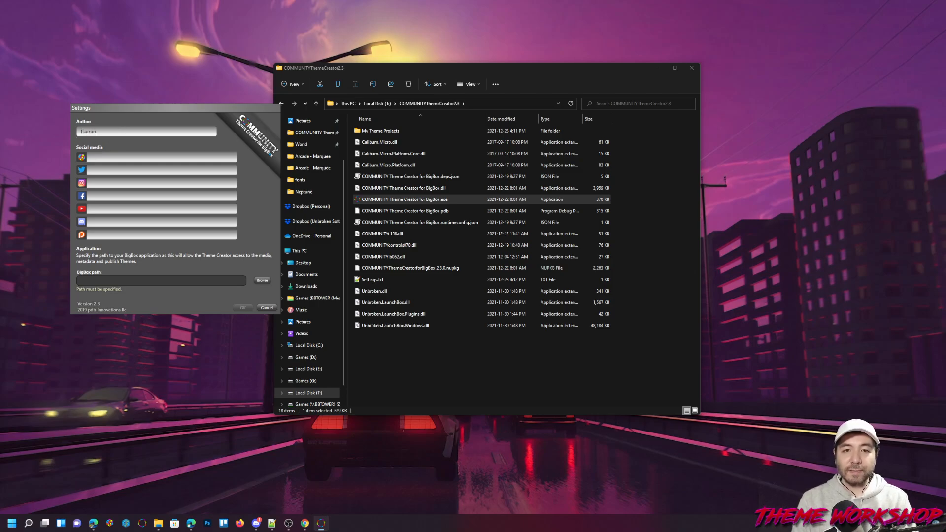
{"action": "left_click", "coordinate": [133, 161]}
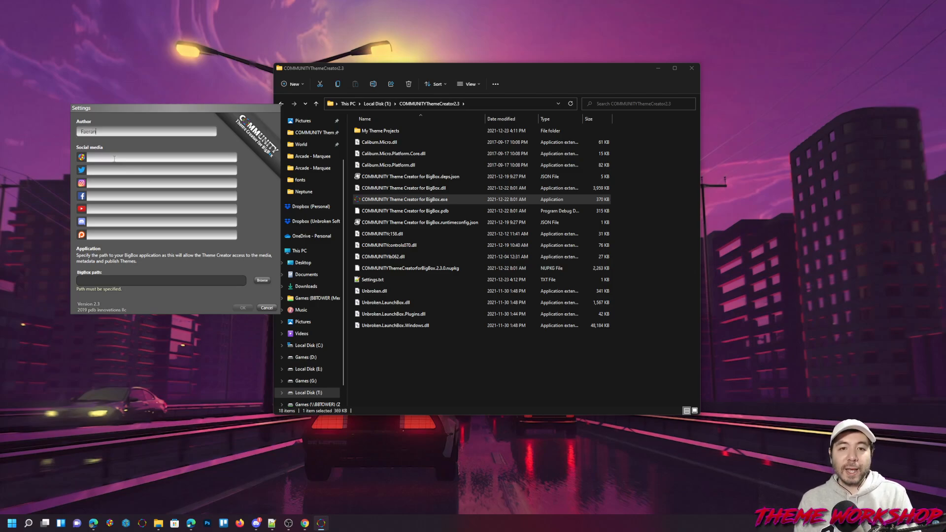
{"action": "left_click", "coordinate": [113, 157]}
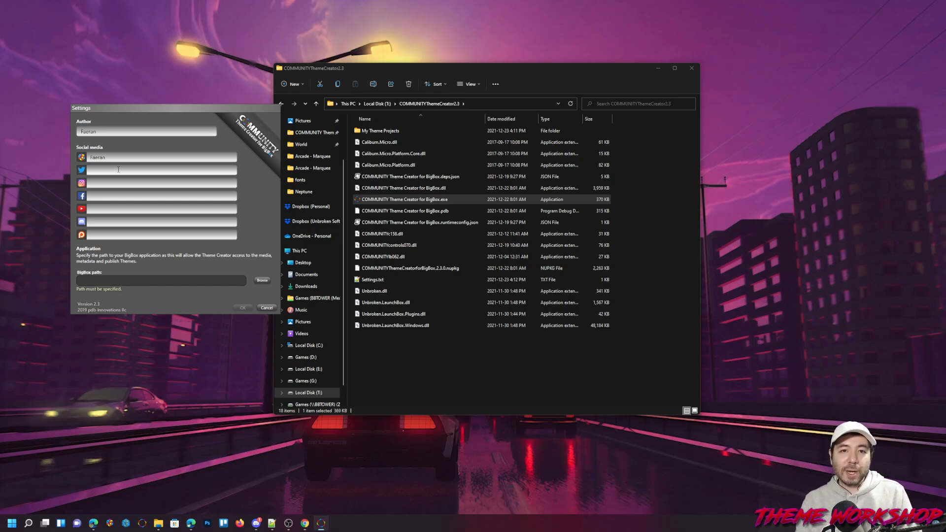
{"action": "left_click", "coordinate": [128, 156]}
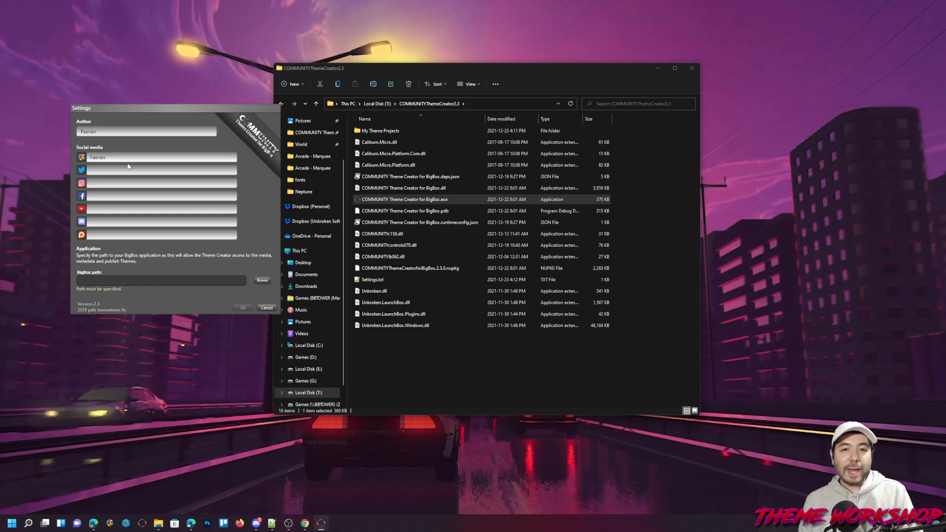
{"action": "left_click_drag", "start_coordinate": [118, 157], "coordinate": [83, 157]}
{"action": "left_click", "coordinate": [117, 155]}
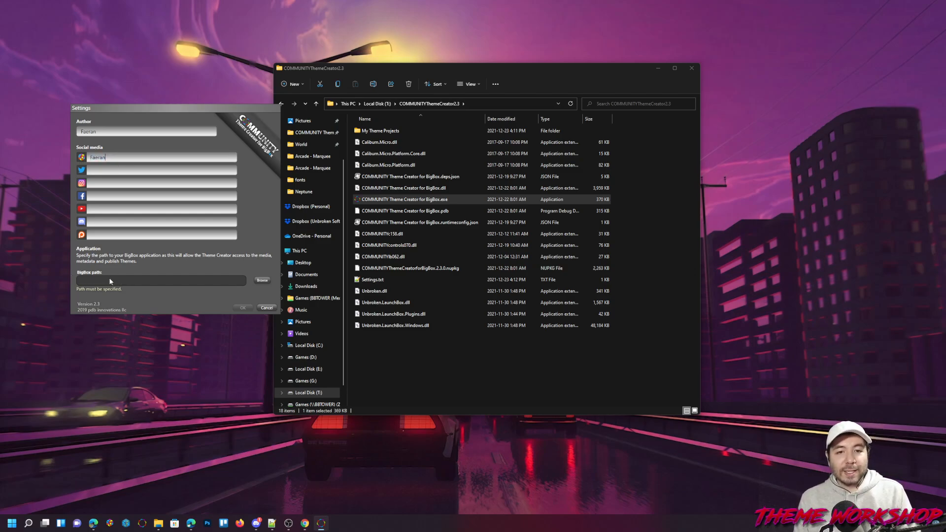
Set the BigBox path by selecting BigBox.exe in the LaunchBoxNew folder on Local Disk (T:), and confirm the settings.
{"action": "left_click", "coordinate": [262, 280]}
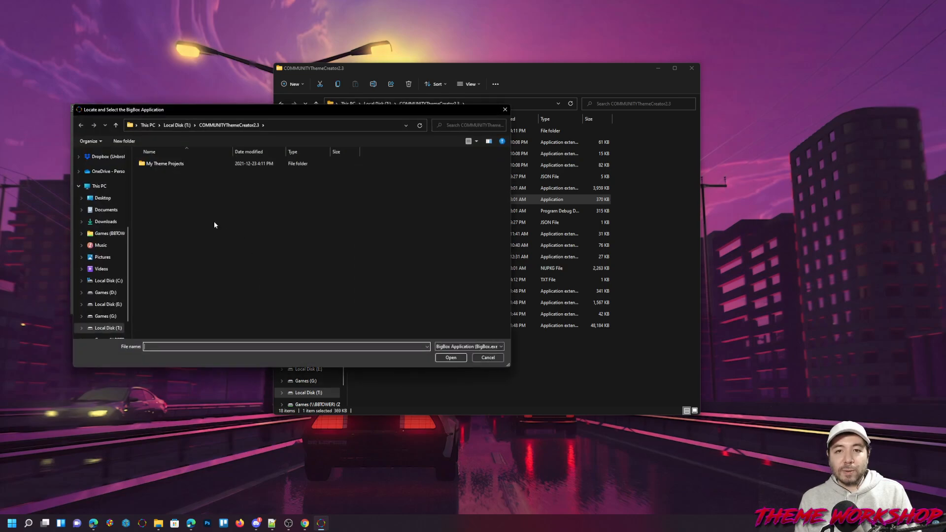
{"action": "left_click", "coordinate": [177, 125]}
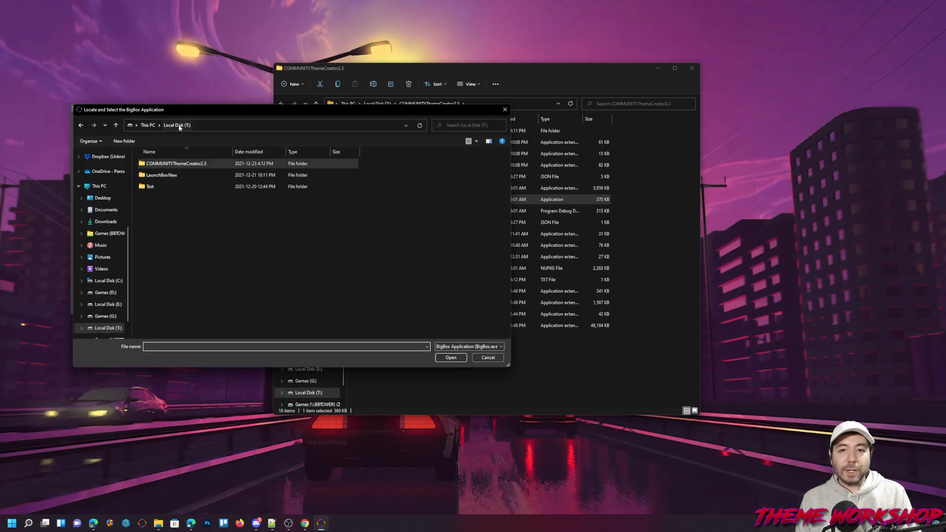
{"action": "double_click", "coordinate": [160, 176]}
{"action": "scroll", "coordinate": [231, 246], "scroll_direction": "down", "scroll_amount": 3}
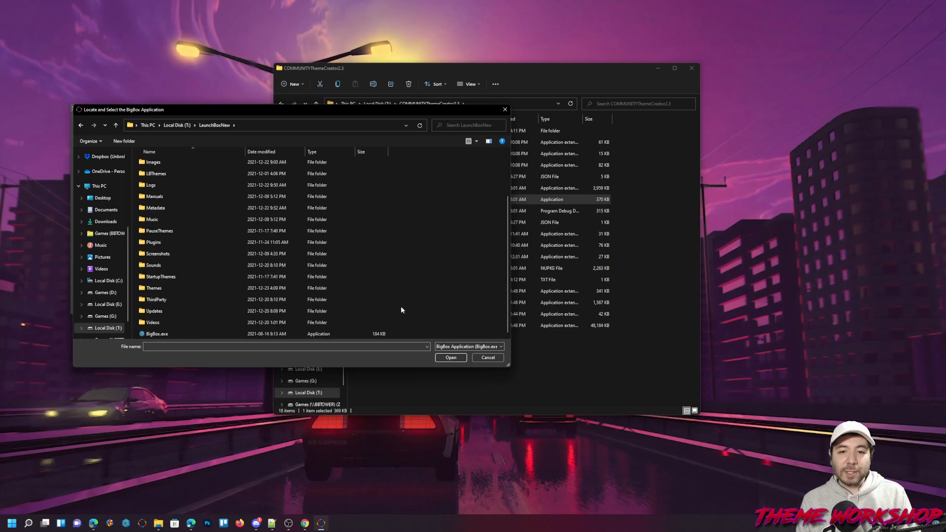
{"action": "left_click", "coordinate": [156, 334]}
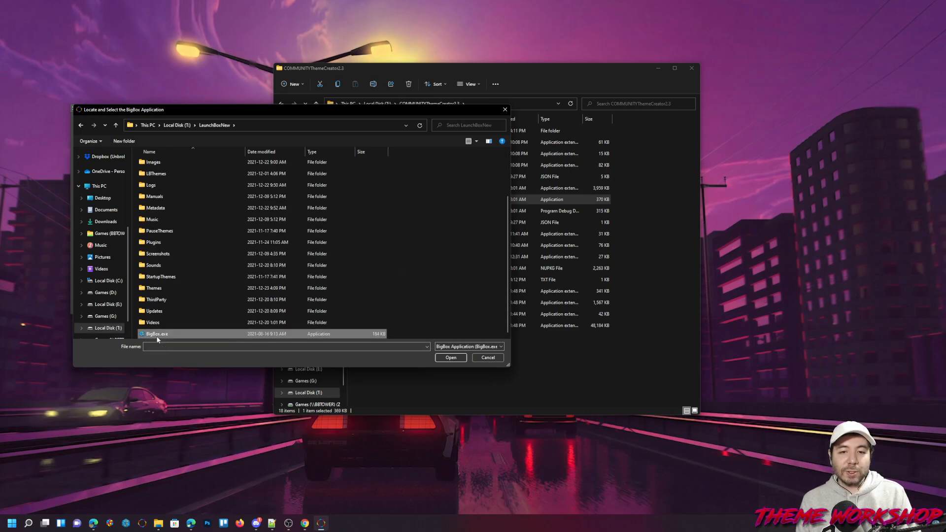
{"action": "double_click", "coordinate": [156, 334]}
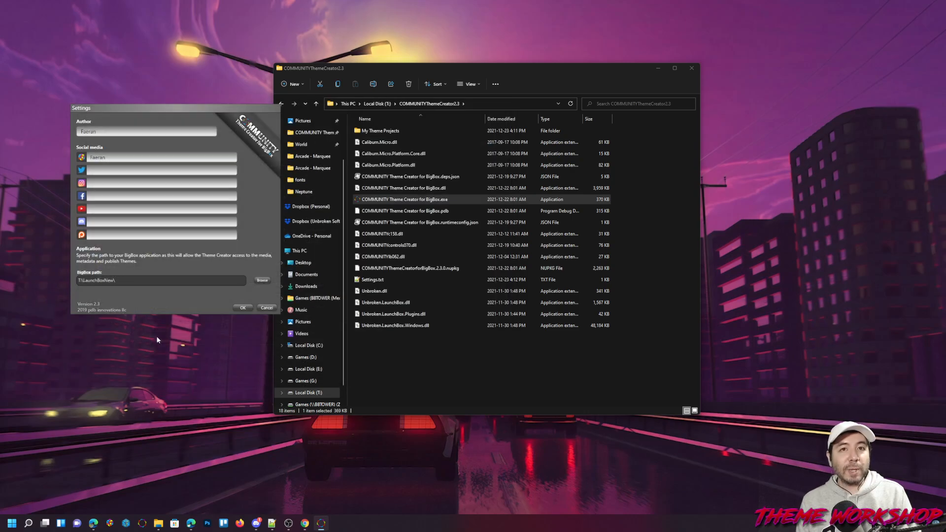
{"action": "left_click", "coordinate": [240, 308]}
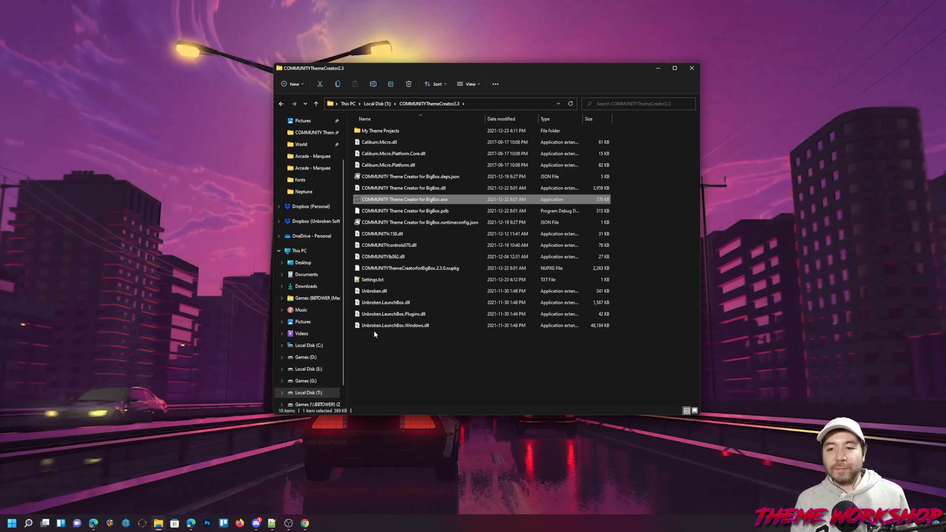
{"action": "left_click", "coordinate": [373, 280]}
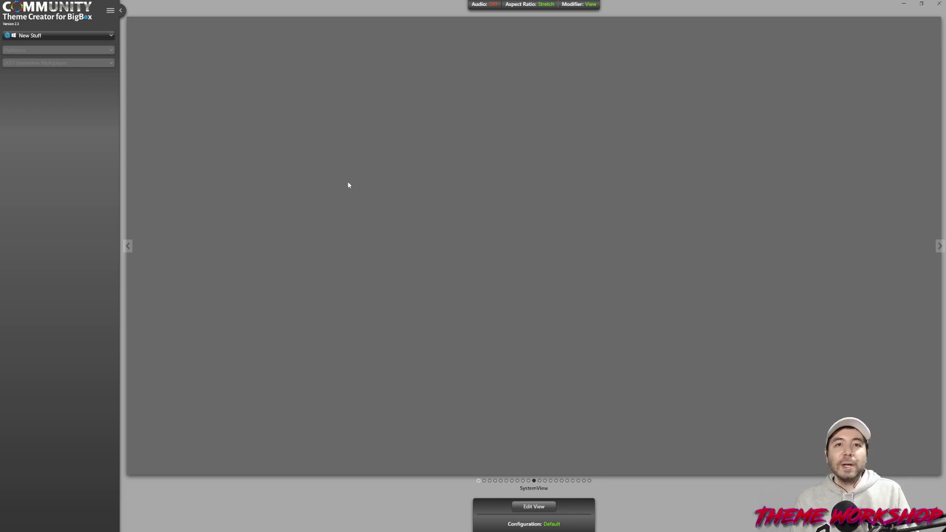
Start a new theme and name it My New Theme.
{"action": "left_click", "coordinate": [111, 11]}
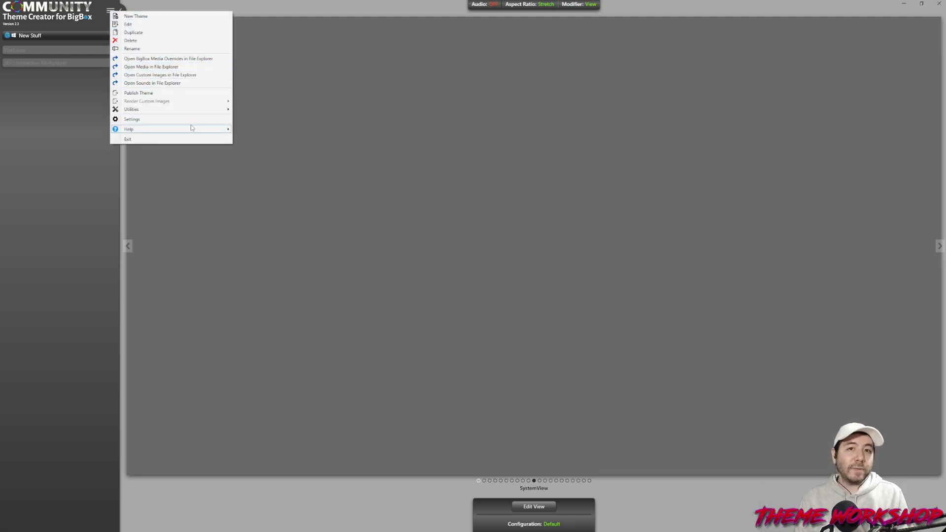
{"action": "left_click", "coordinate": [144, 17]}
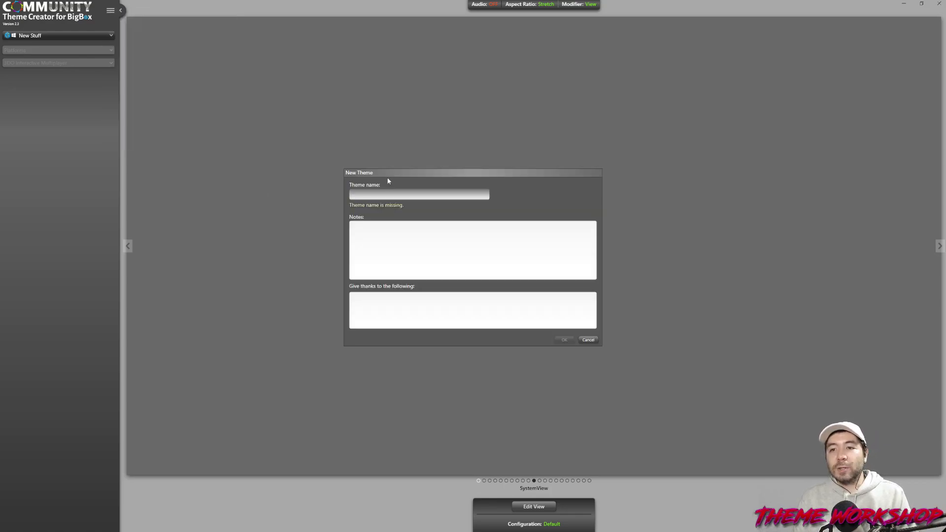
{"action": "left_click_drag", "start_coordinate": [388, 180], "coordinate": [335, 105]}
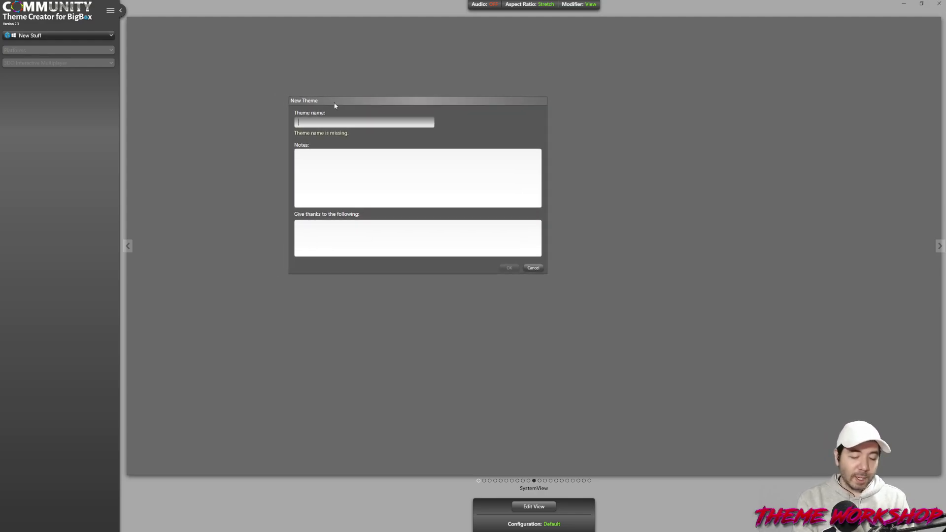
{"action": "type", "text": "My New"}
{"action": "type", "text": "Theme"}
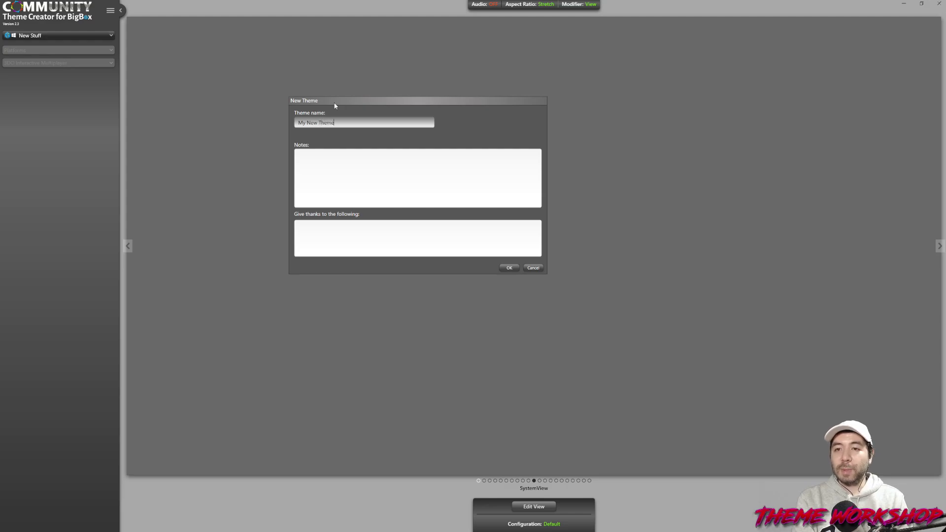
Add the notes "This is my new theme that I created today." and the thanks "Thanks for everyone for using my theme.", and create the theme.
{"action": "left_click", "coordinate": [336, 159]}
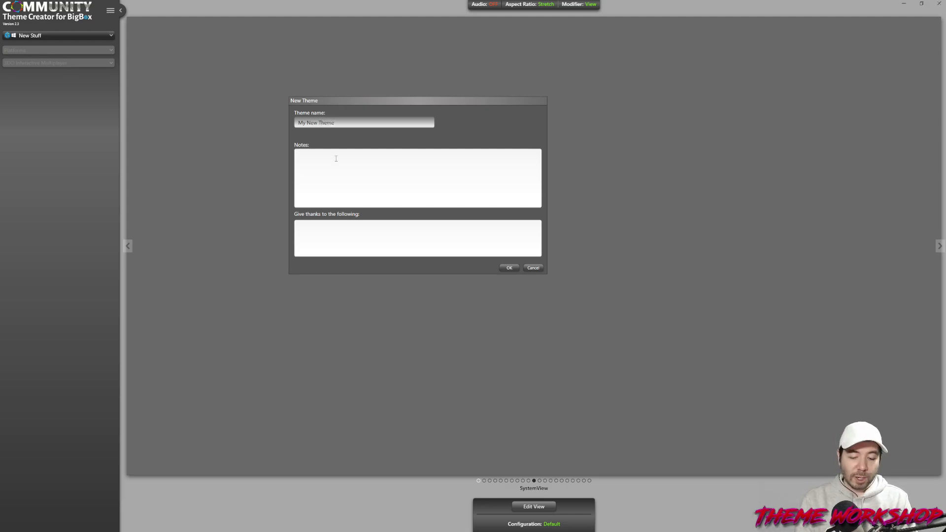
{"action": "type", "text": "This is my new "}
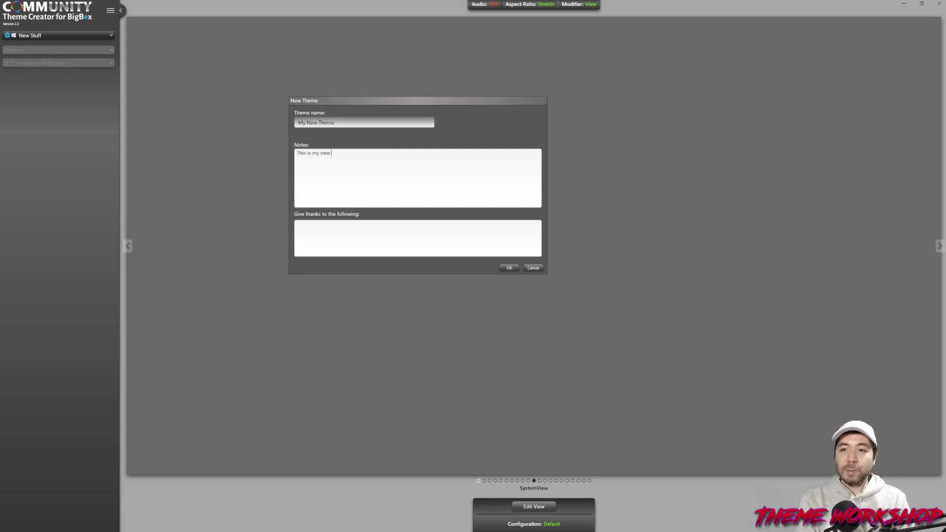
{"action": "type", "text": "theme that I created today."}
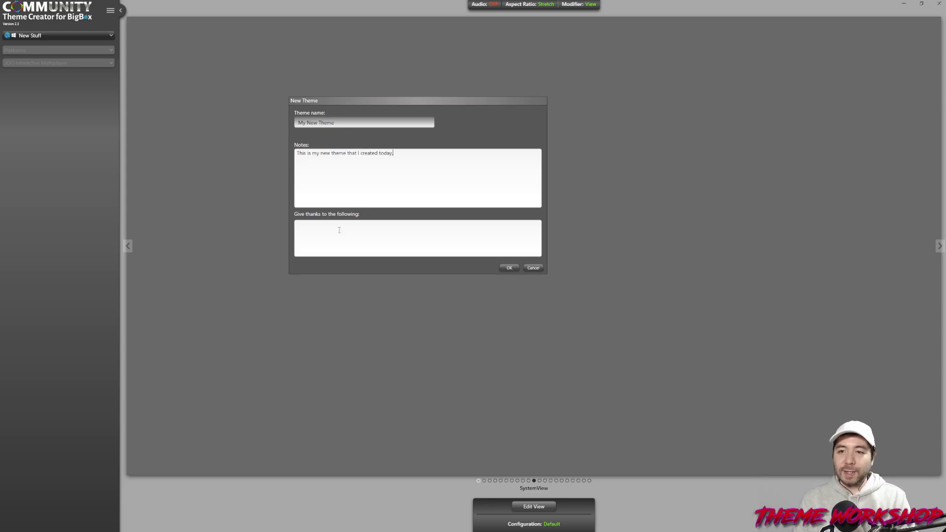
{"action": "type", "text": "Thanks for eve"}
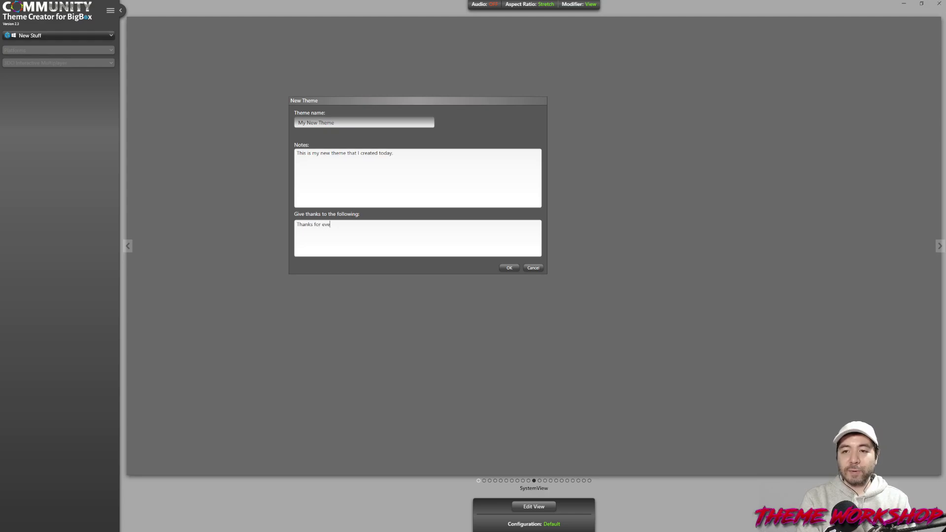
{"action": "type", "text": "ryone for using my theme."}
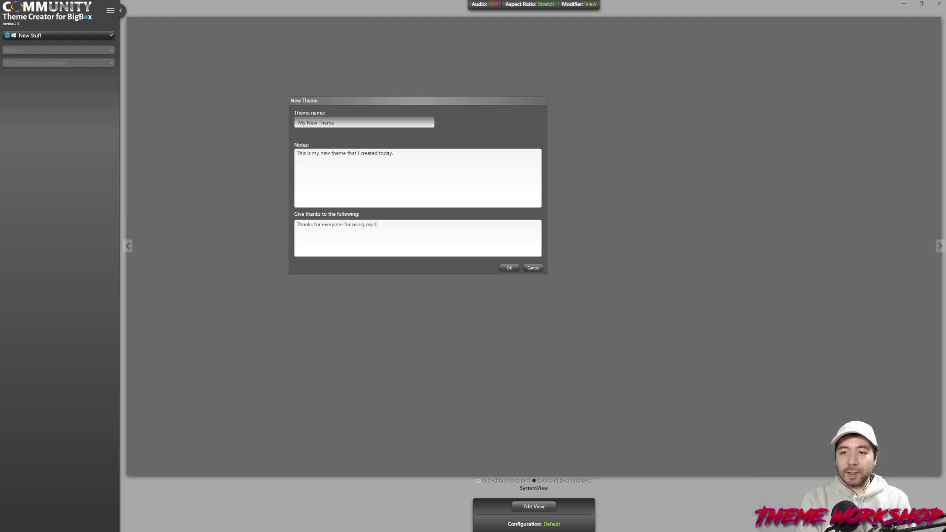
{"action": "left_click", "coordinate": [503, 267]}
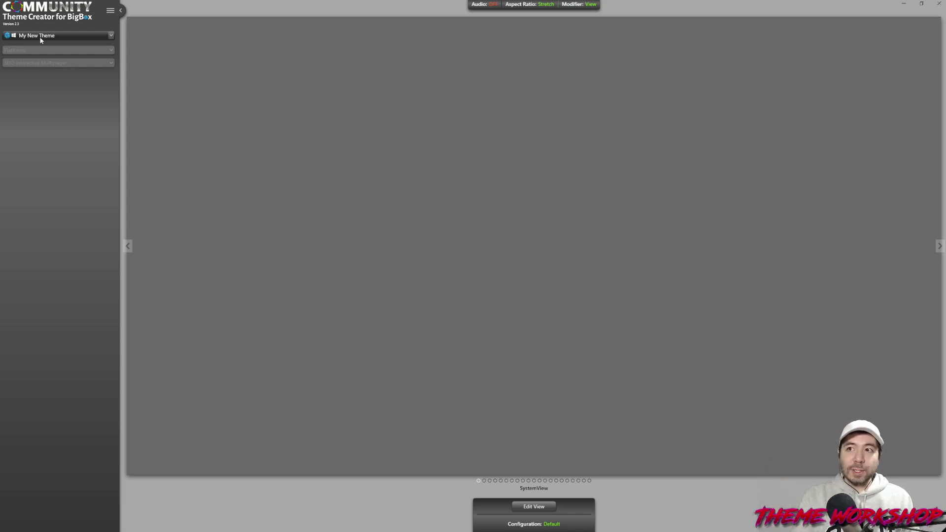
{"action": "left_click", "coordinate": [111, 37]}
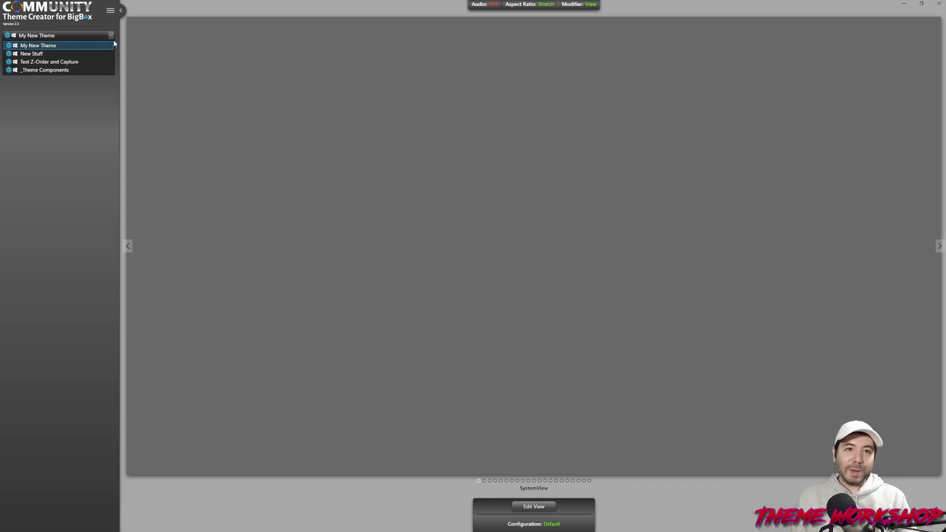
{"action": "left_click", "coordinate": [160, 64]}
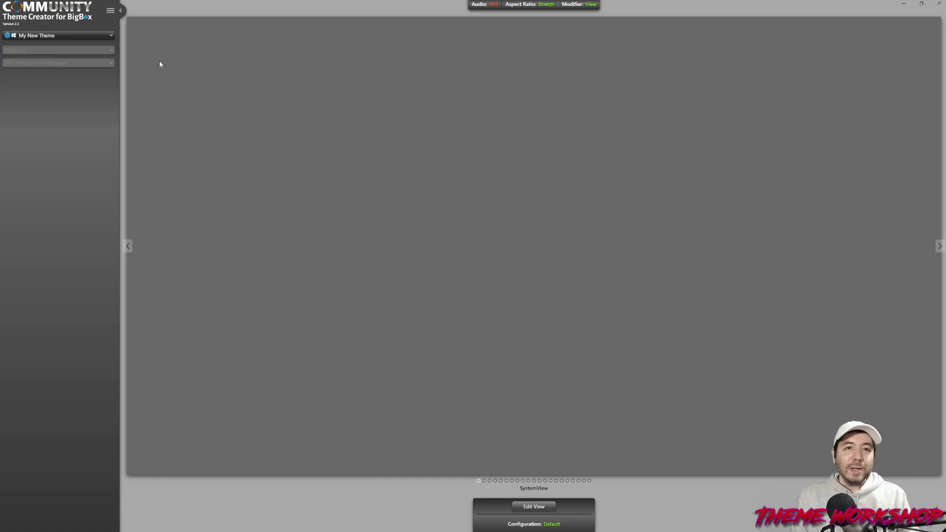
{"action": "left_click", "coordinate": [105, 38]}
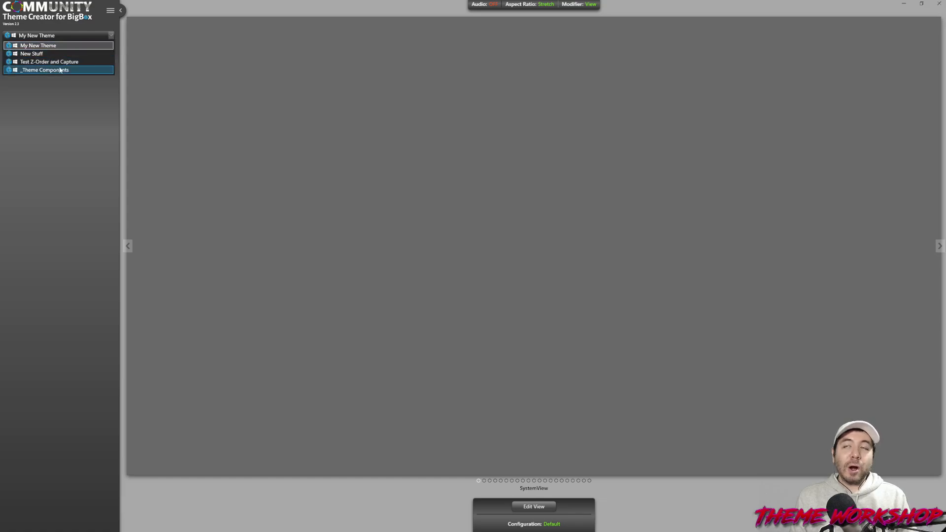
{"action": "left_click", "coordinate": [195, 78]}
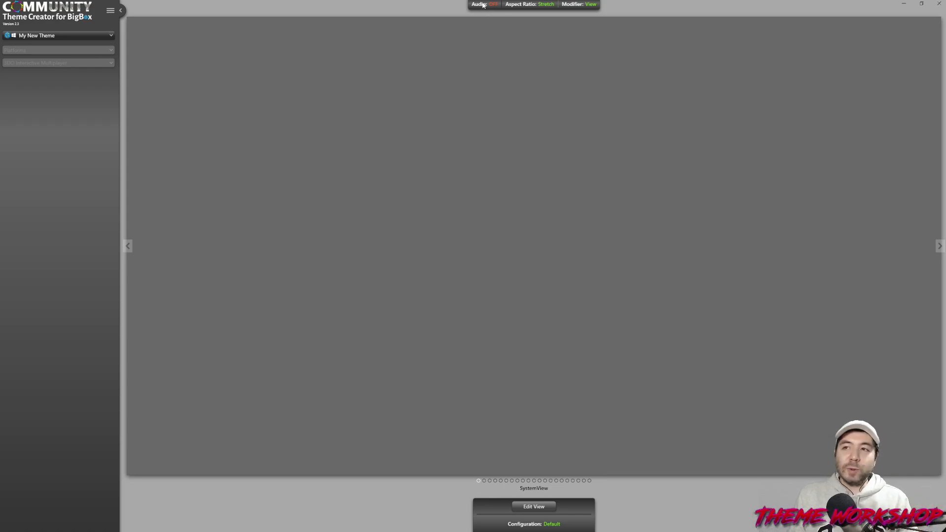
Try the preview canvas at a 4:3 aspect ratio and return it to Stretch.
{"action": "mouse_move", "coordinate": [487, 9]}
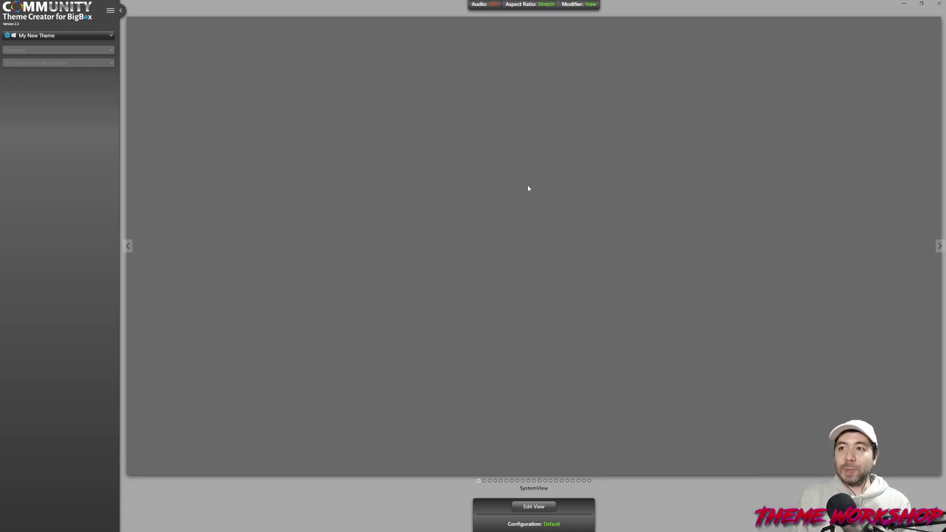
{"action": "mouse_move", "coordinate": [524, 16]}
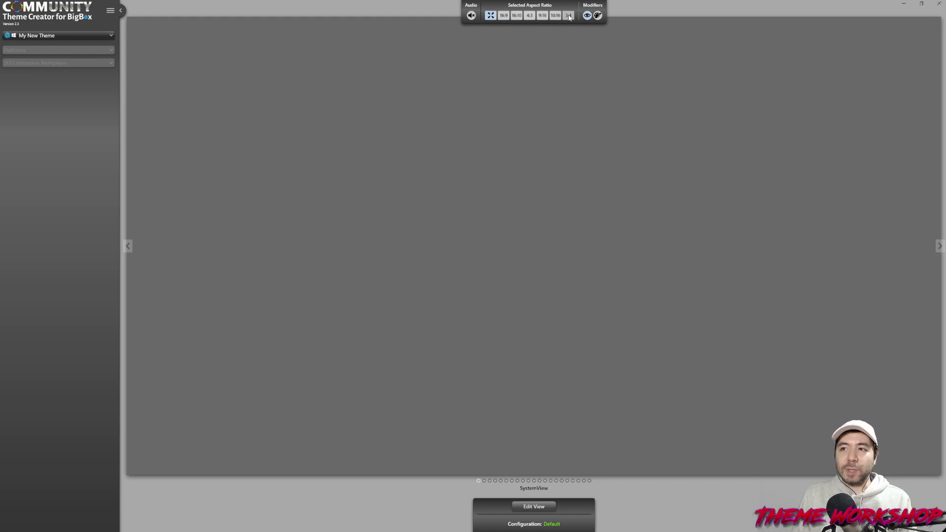
{"action": "left_click", "coordinate": [530, 16]}
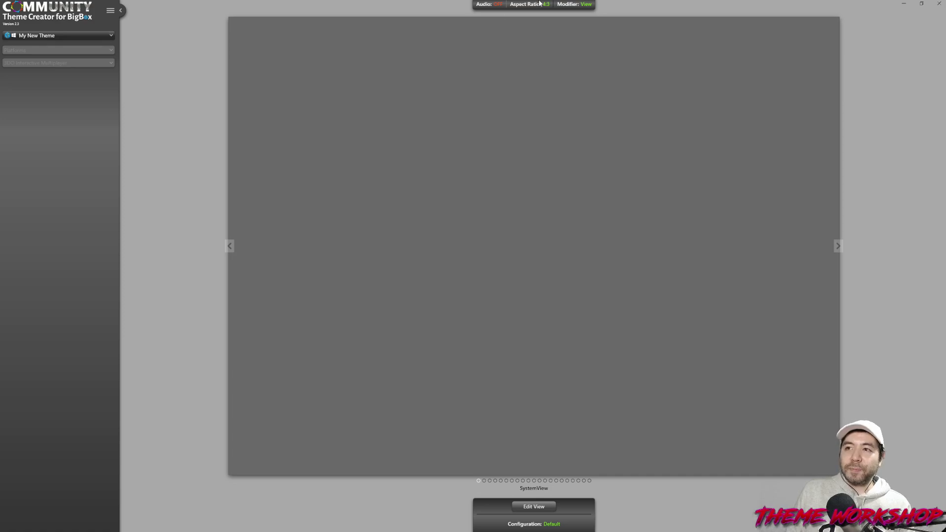
{"action": "mouse_move", "coordinate": [539, 4]}
{"action": "left_click", "coordinate": [493, 16]}
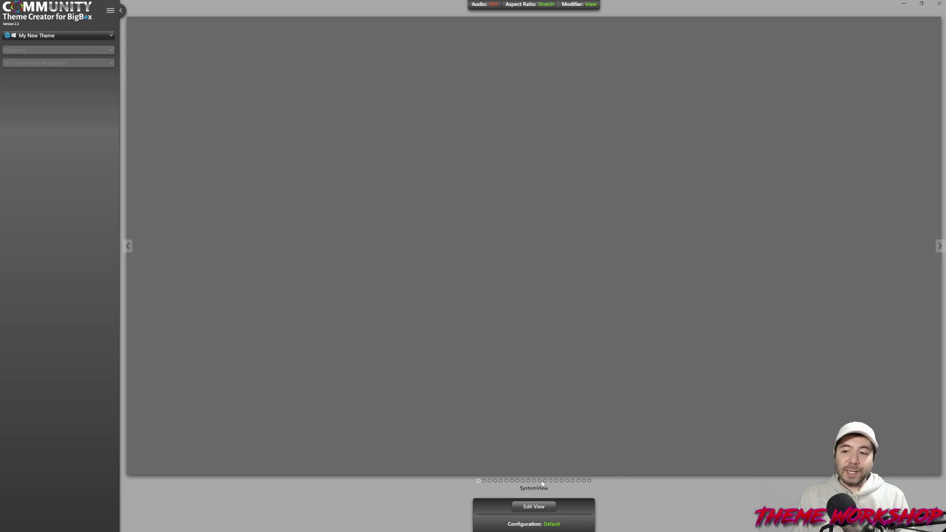
Switch to PlatformWheel1FiltersView and look through the list of available views.
{"action": "left_click", "coordinate": [507, 481]}
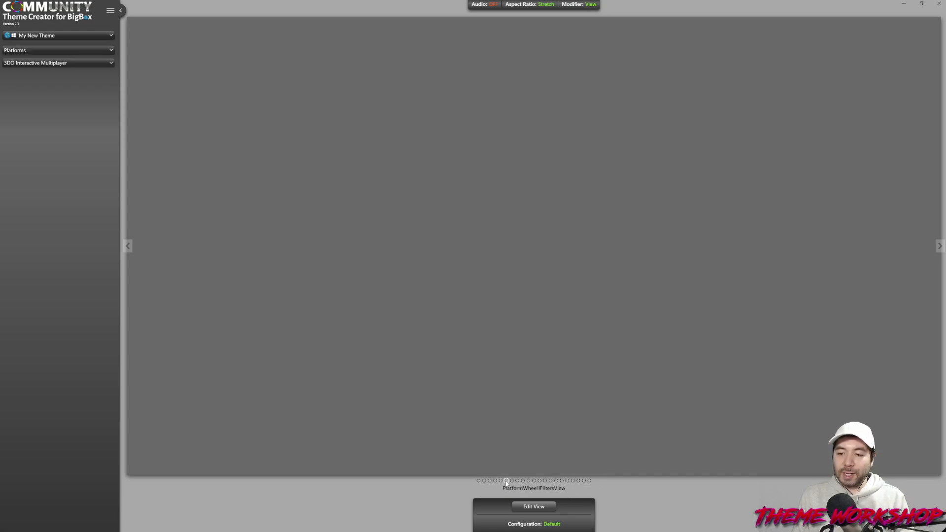
{"action": "left_click", "coordinate": [535, 489]}
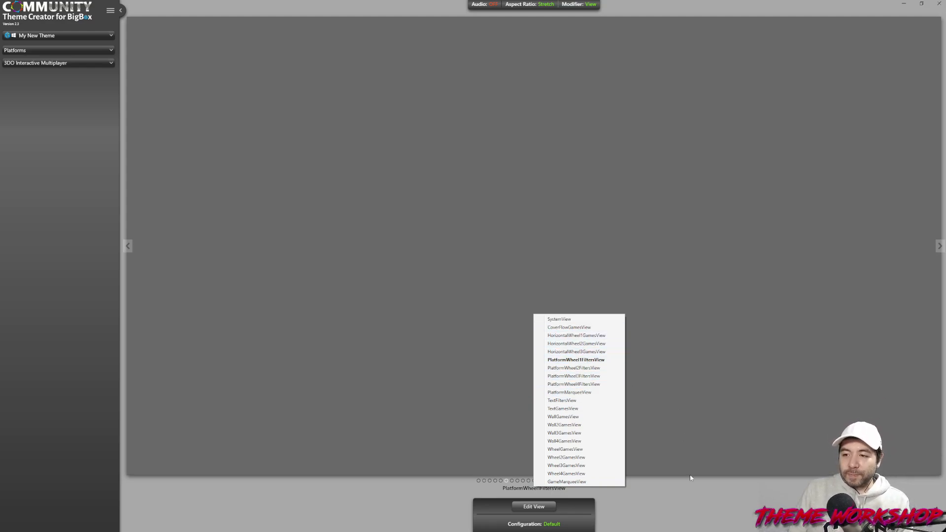
{"action": "left_click", "coordinate": [693, 495]}
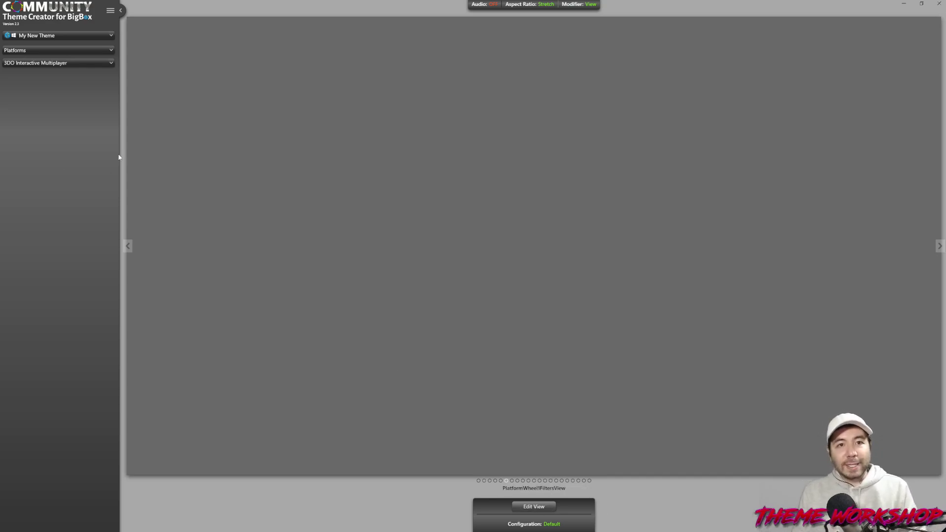
Switch to WheelGamesView and choose its Nintendo 64 configuration.
{"action": "left_click", "coordinate": [566, 481]}
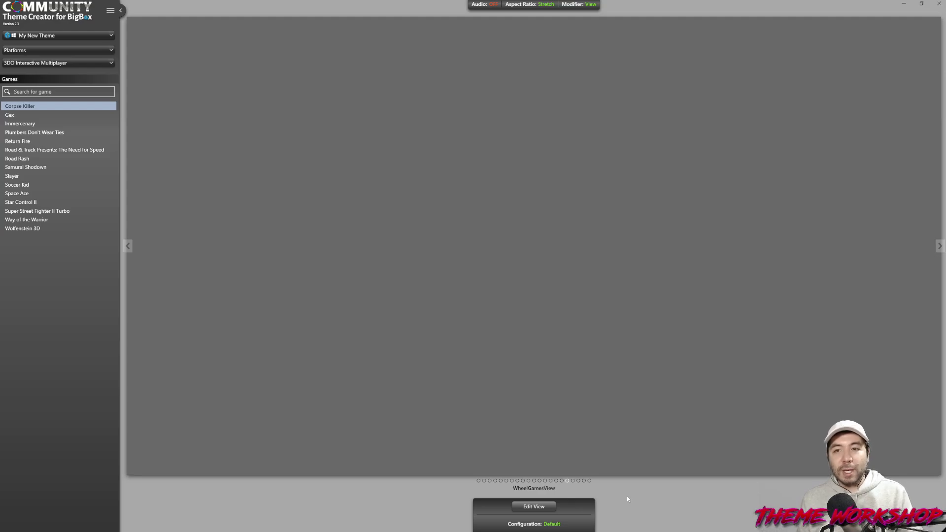
{"action": "left_click", "coordinate": [541, 525]}
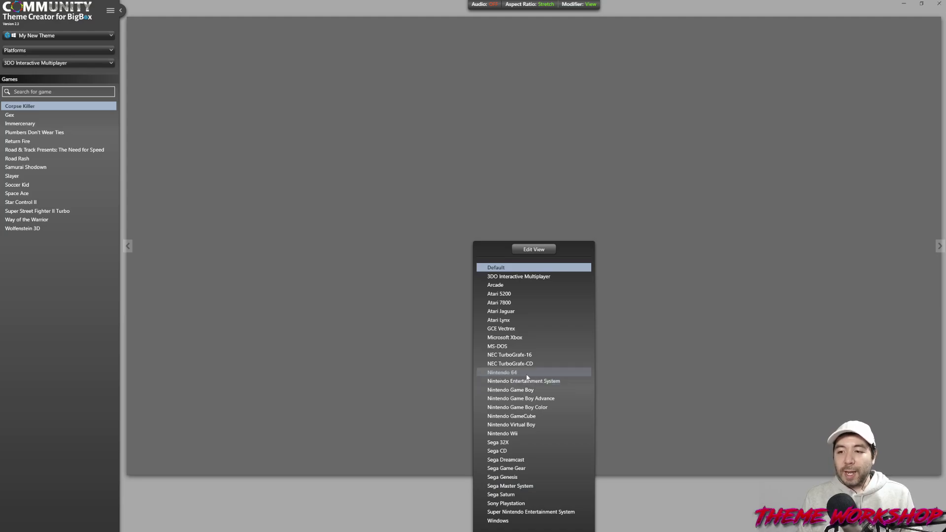
{"action": "left_click", "coordinate": [509, 375]}
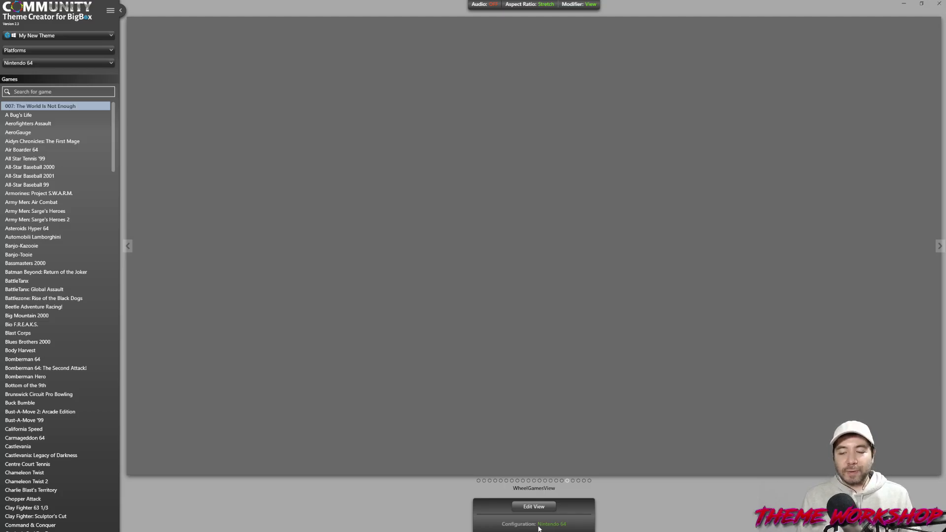
Review the platform configurations of WheelGamesView and set the configuration back to Default.
{"action": "left_click", "coordinate": [538, 526]}
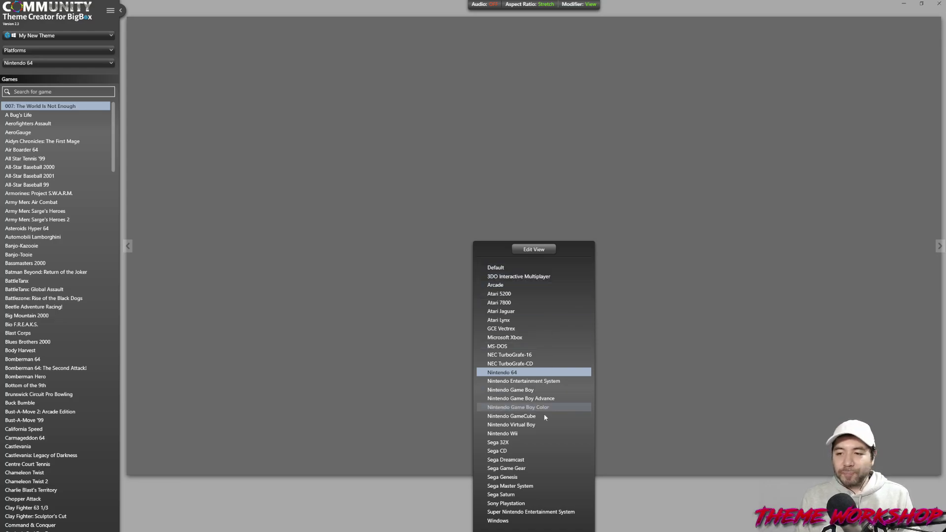
{"action": "left_click", "coordinate": [658, 507]}
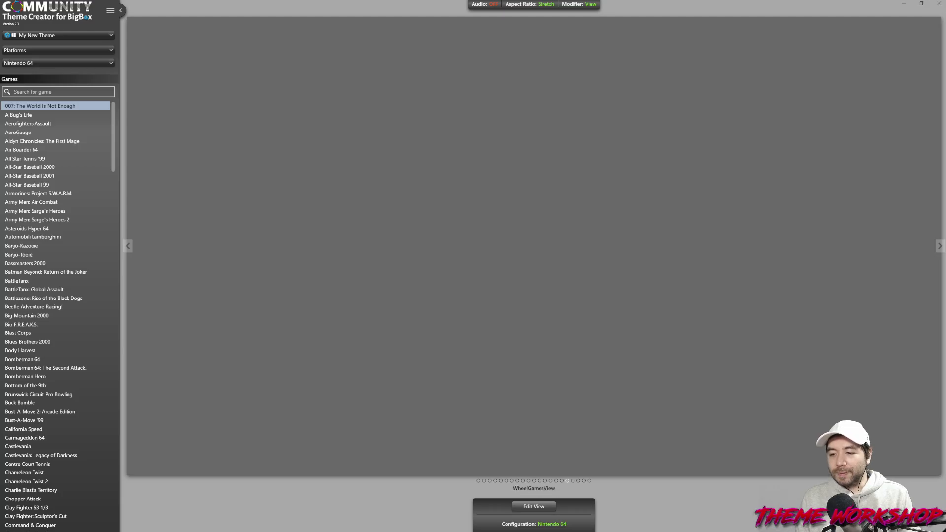
{"action": "left_click", "coordinate": [551, 524]}
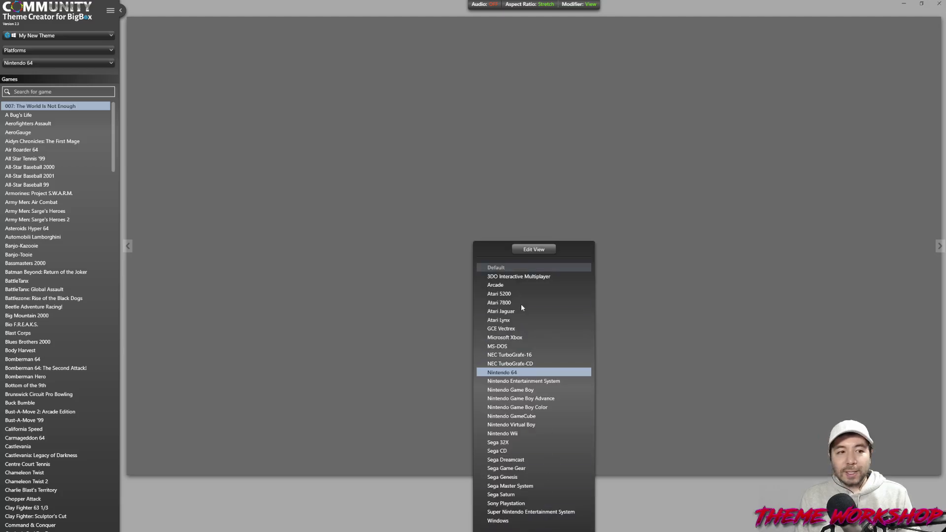
{"action": "left_click", "coordinate": [633, 492]}
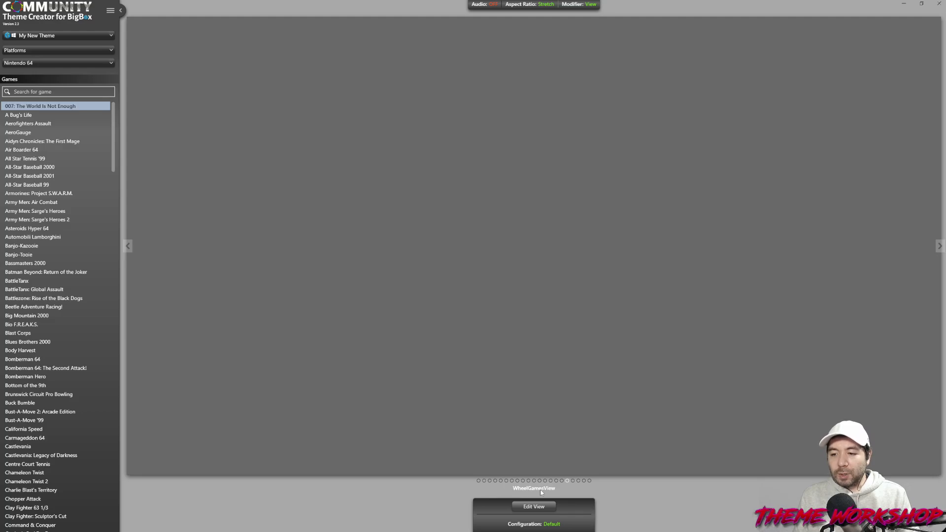
Open WheelGamesView for editing and reposition the UI Elements window beside the canvas's centre guides.
{"action": "left_click", "coordinate": [567, 481]}
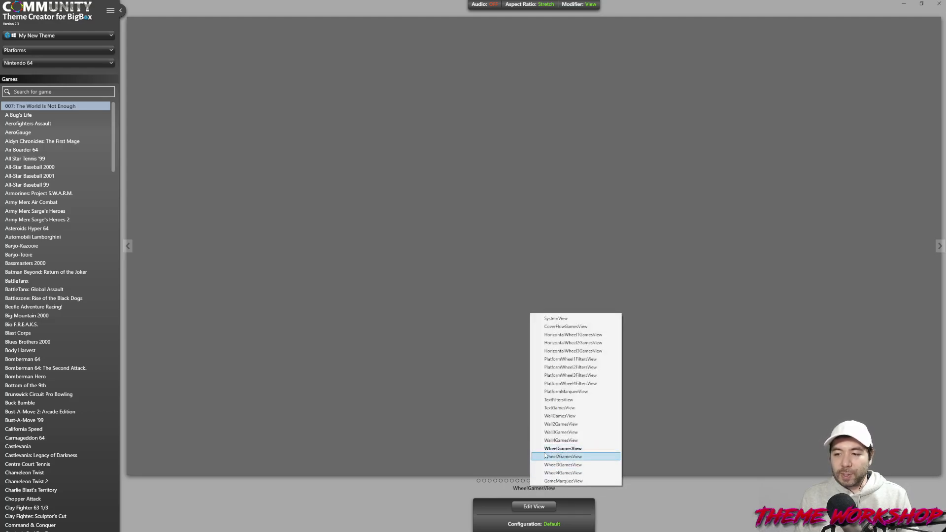
{"action": "left_click", "coordinate": [562, 448]}
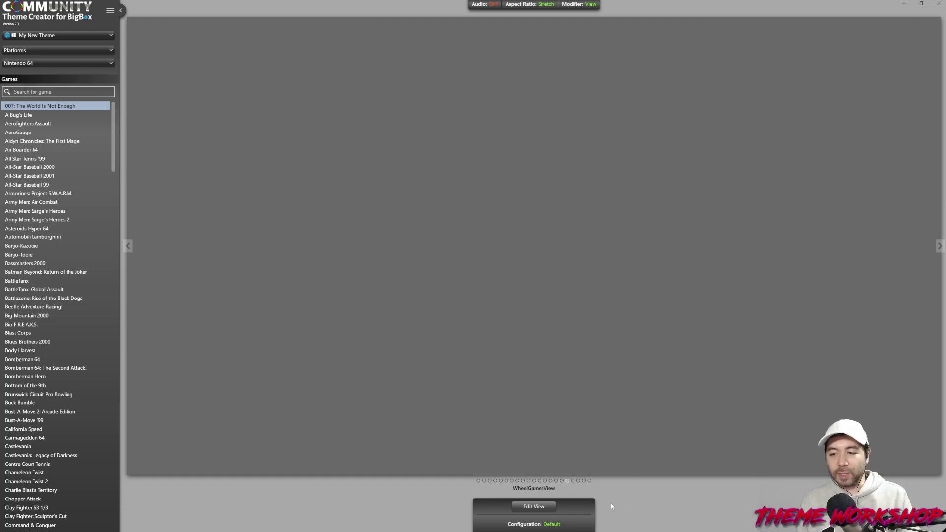
{"action": "left_click", "coordinate": [538, 507]}
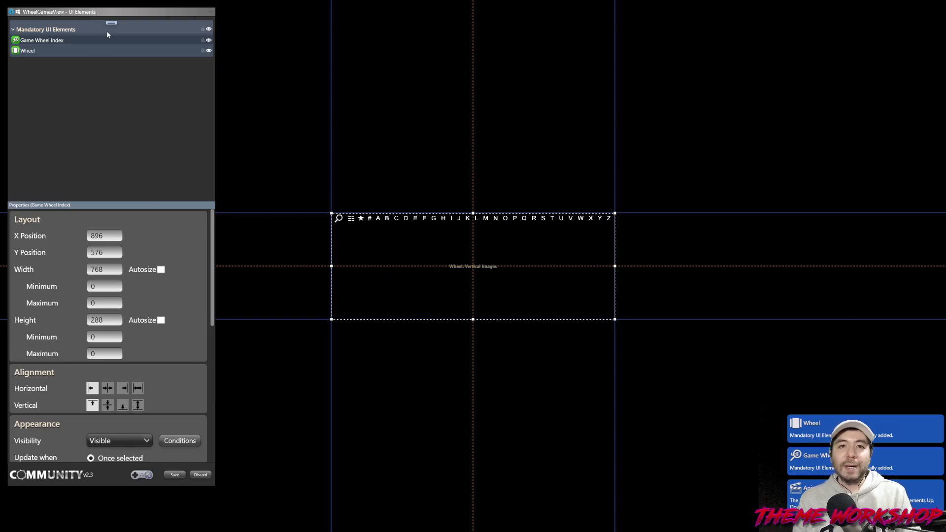
{"action": "left_click_drag", "start_coordinate": [103, 16], "coordinate": [795, 38]}
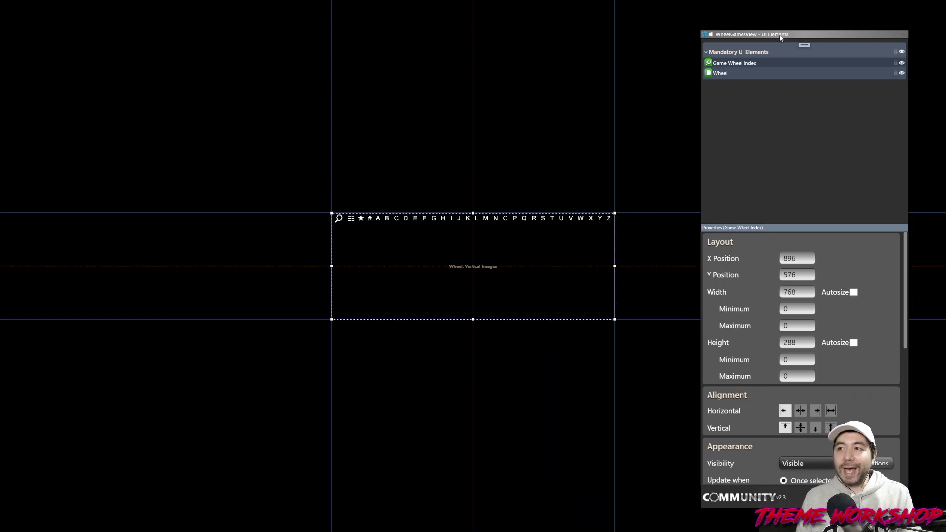
{"action": "left_click_drag", "start_coordinate": [775, 35], "coordinate": [114, 40]}
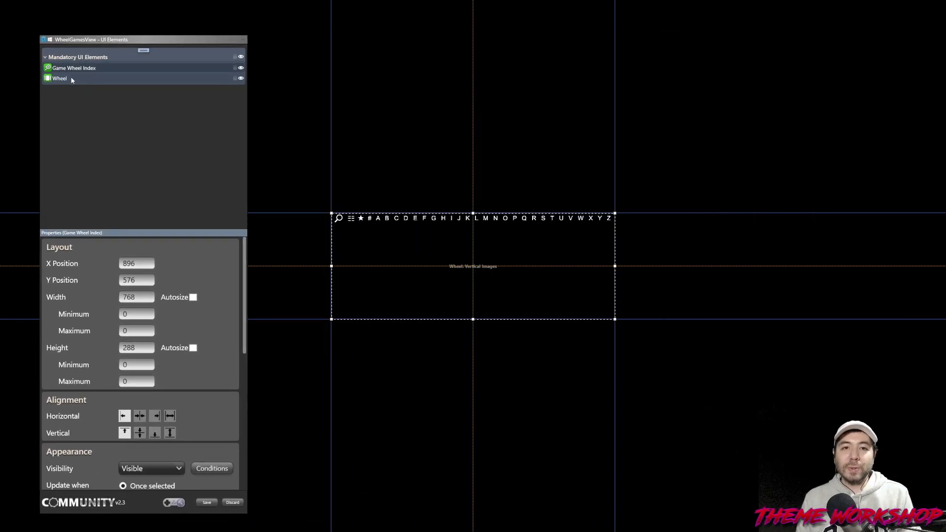
Select the mandatory Game Wheel Index and Wheel elements in turn to compare their properties, ending on Wheel.
{"action": "left_click", "coordinate": [81, 77]}
{"action": "left_click", "coordinate": [80, 69]}
{"action": "left_click", "coordinate": [82, 78]}
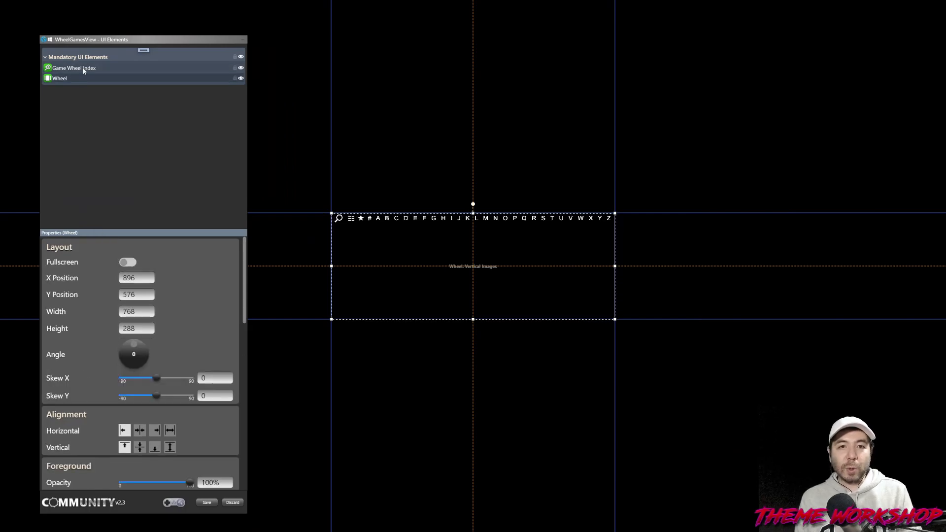
{"action": "left_click", "coordinate": [81, 70]}
{"action": "left_click", "coordinate": [84, 79]}
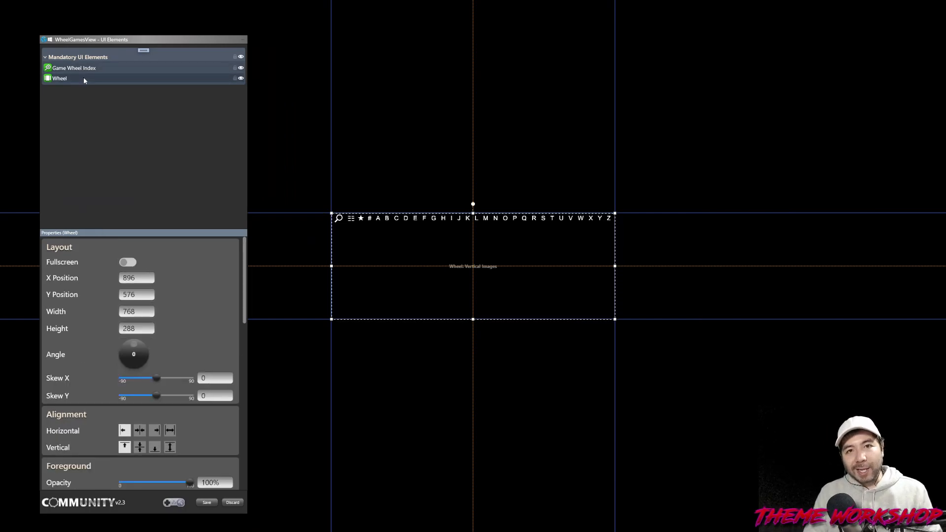
Move the Game Wheel Index element below the Wheel element and reduce its height to about 102.
{"action": "left_click", "coordinate": [85, 71]}
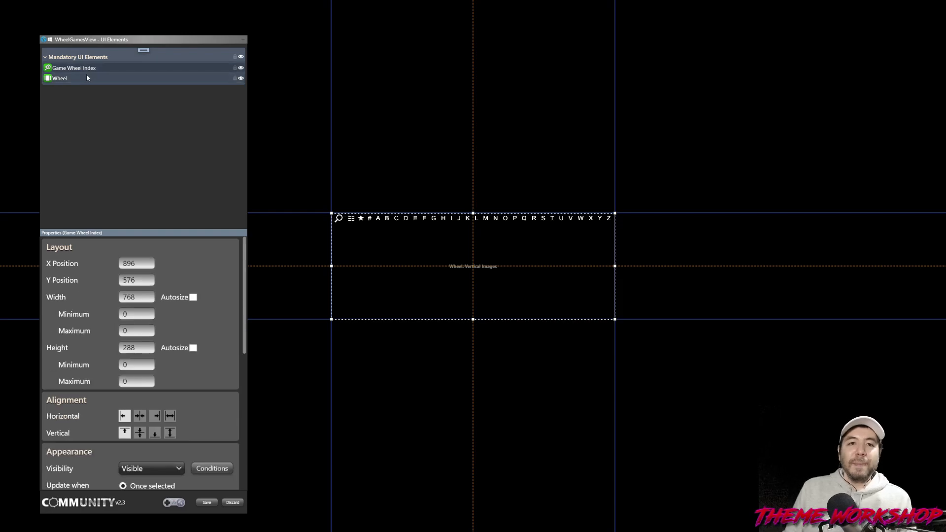
{"action": "left_click", "coordinate": [60, 79]}
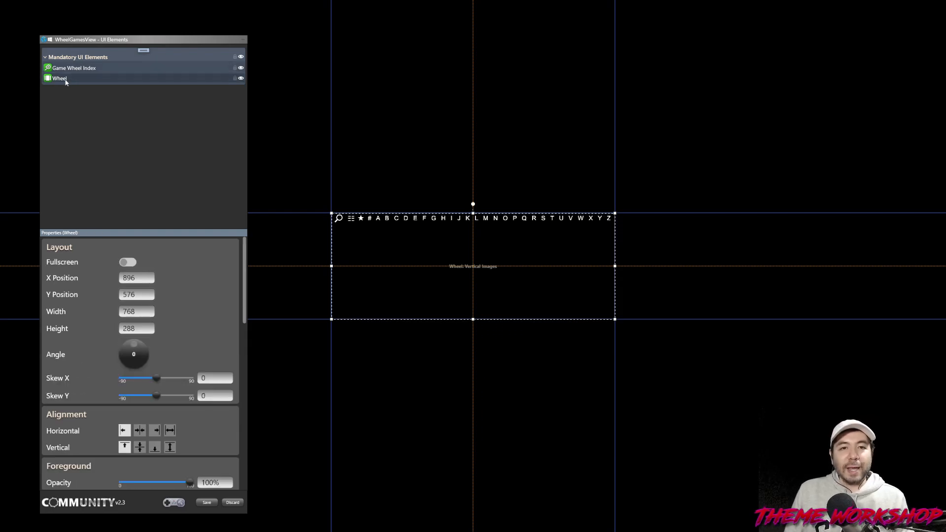
{"action": "left_click", "coordinate": [458, 275]}
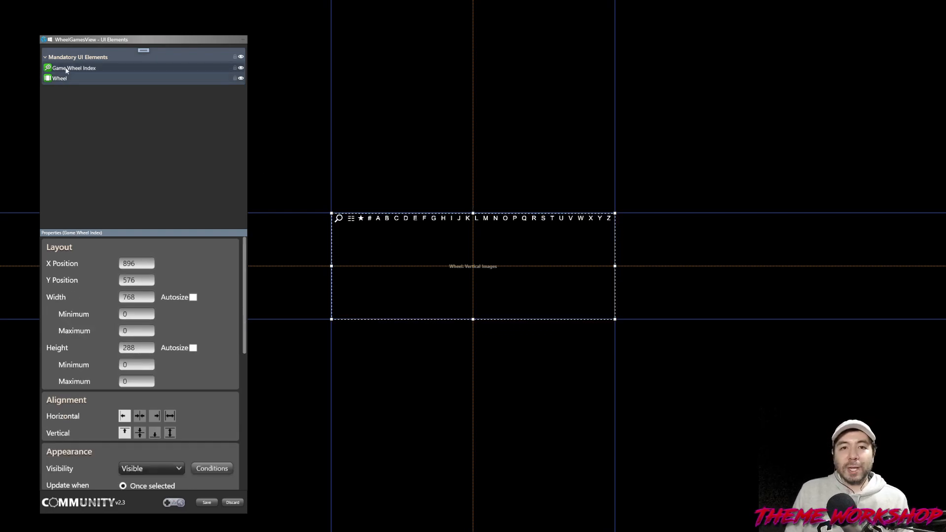
{"action": "left_click_drag", "start_coordinate": [458, 275], "coordinate": [456, 357]}
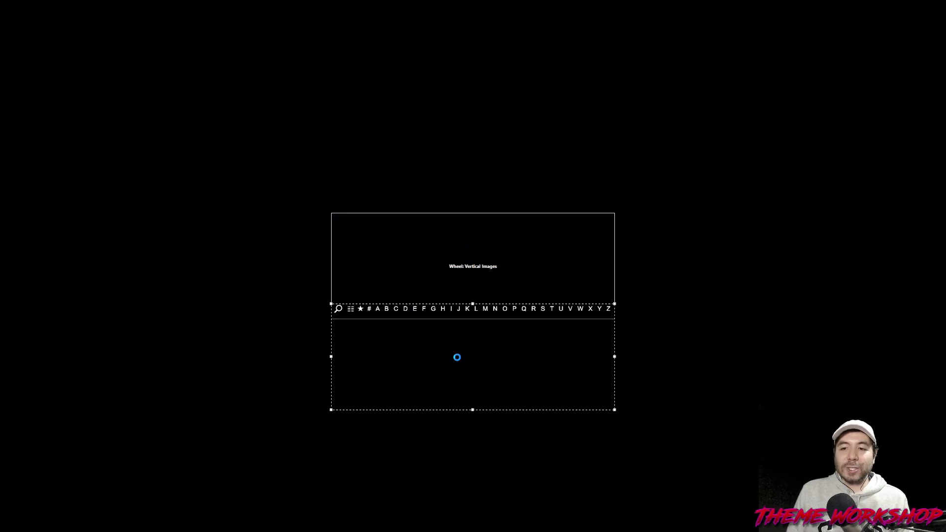
{"action": "left_click_drag", "start_coordinate": [472, 303], "coordinate": [472, 372]}
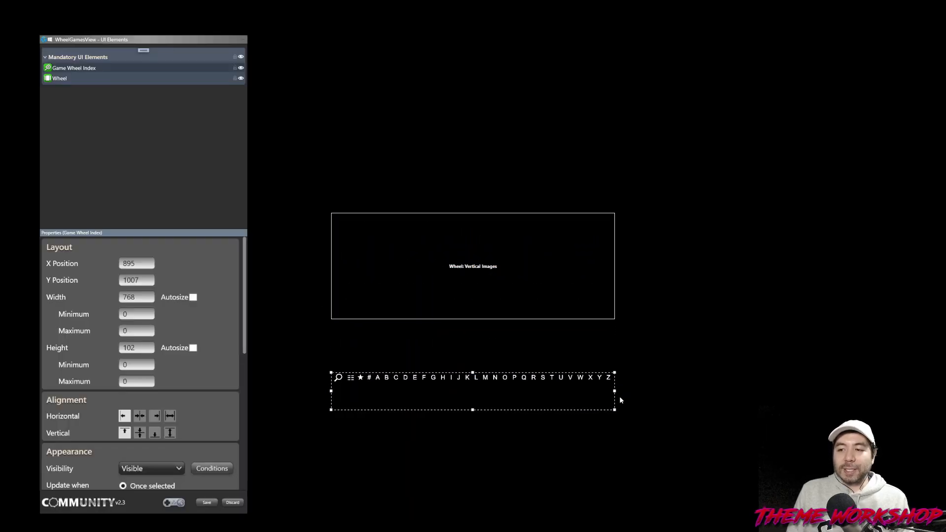
Move the Game Wheel Index to the canvas's left edge at about Y 1018 and widen it to about 2431.
{"action": "left_click_drag", "start_coordinate": [619, 394], "coordinate": [681, 400]}
{"action": "left_click_drag", "start_coordinate": [769, 392], "coordinate": [932, 393]}
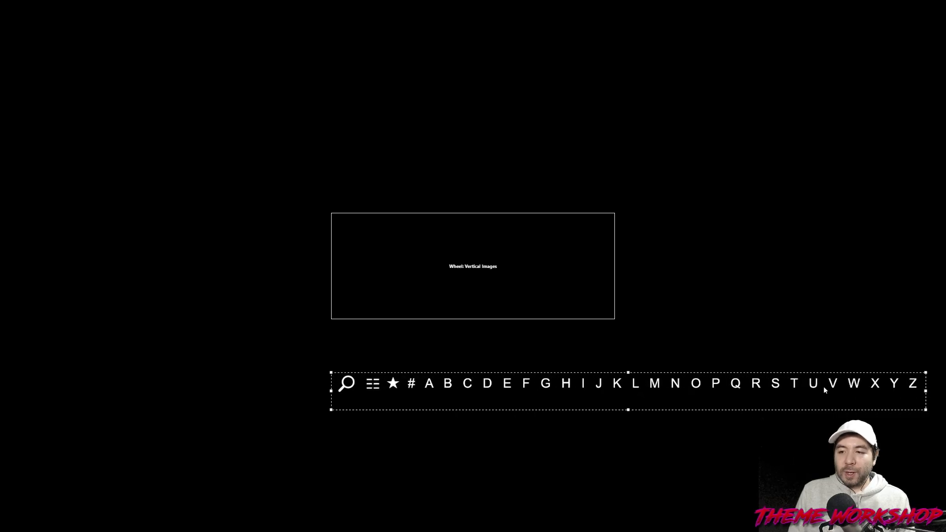
{"action": "left_click_drag", "start_coordinate": [580, 386], "coordinate": [249, 390]}
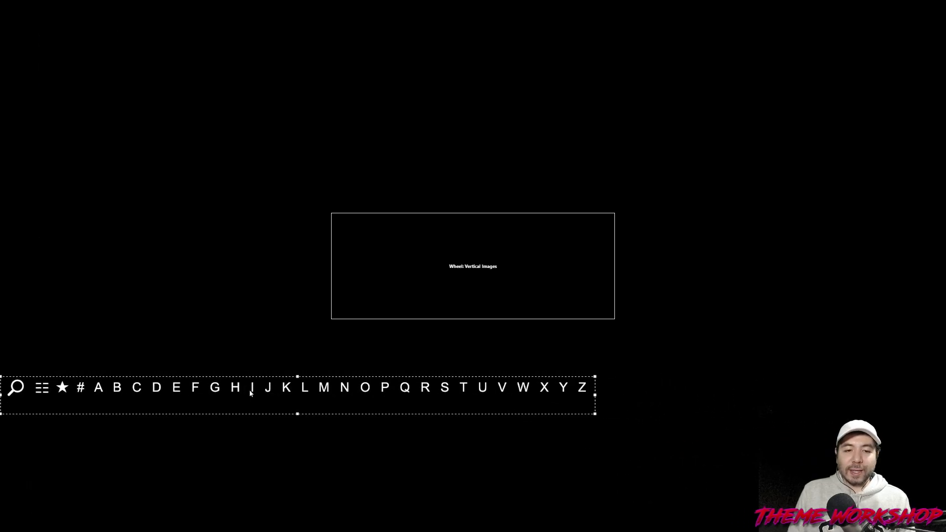
{"action": "left_click_drag", "start_coordinate": [596, 395], "coordinate": [894, 397]}
Resize the Game Wheel Index along the canvas's lower area to about 2559 wide and 87 high, placed at X 0 and about Y 1073.
{"action": "left_click", "coordinate": [495, 268]}
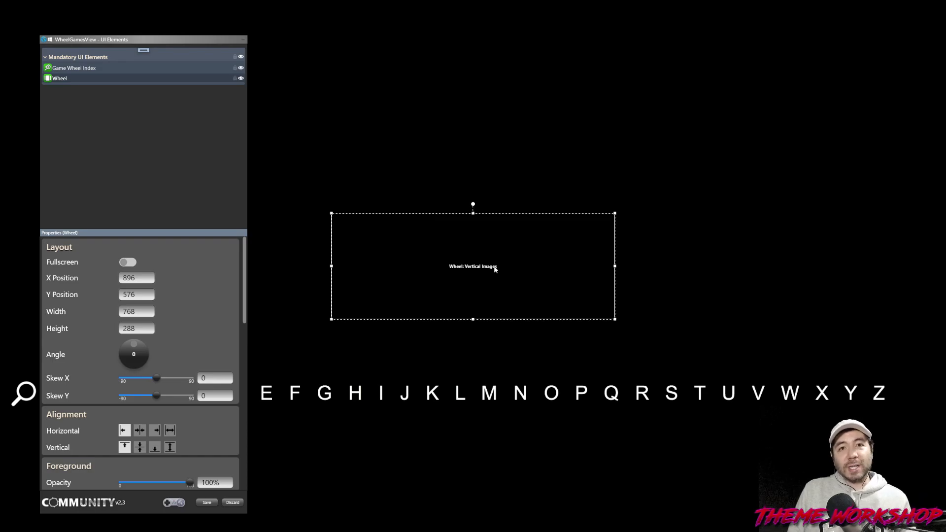
{"action": "left_click", "coordinate": [551, 407]}
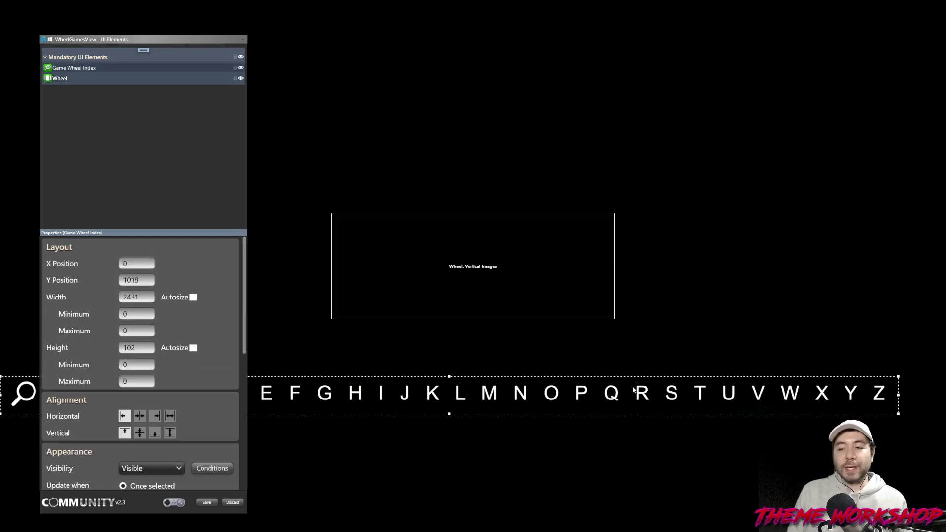
{"action": "mouse_move", "coordinate": [564, 399]}
{"action": "left_mouse_down"}
{"action": "mouse_move", "coordinate": [549, 372]}
{"action": "mouse_move", "coordinate": [564, 407]}
{"action": "left_mouse_up"}
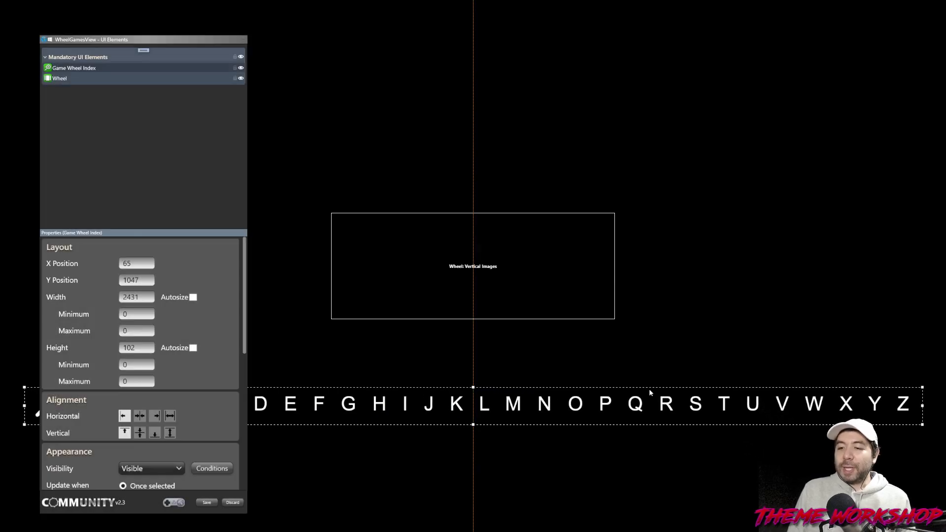
{"action": "left_click_drag", "start_coordinate": [473, 387], "coordinate": [473, 392]}
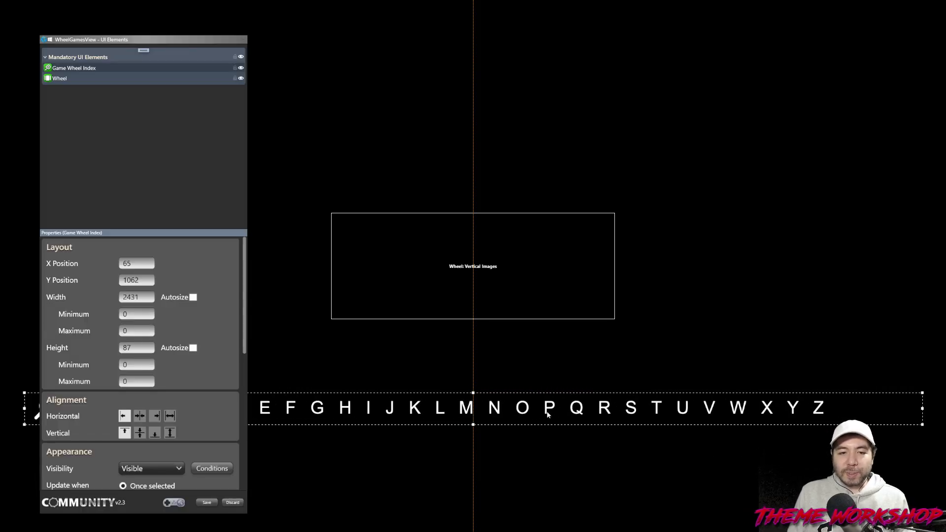
{"action": "left_click_drag", "start_coordinate": [475, 413], "coordinate": [431, 412]}
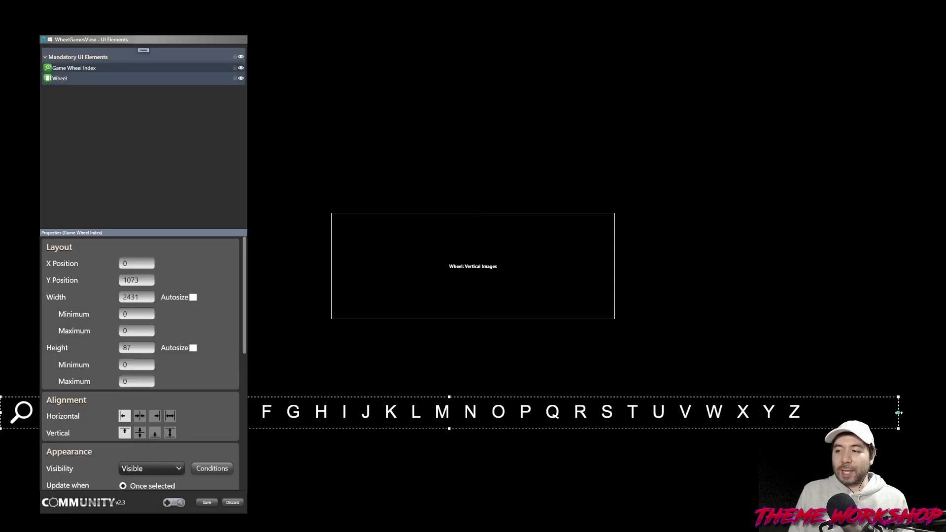
{"action": "left_click_drag", "start_coordinate": [897, 413], "coordinate": [945, 413]}
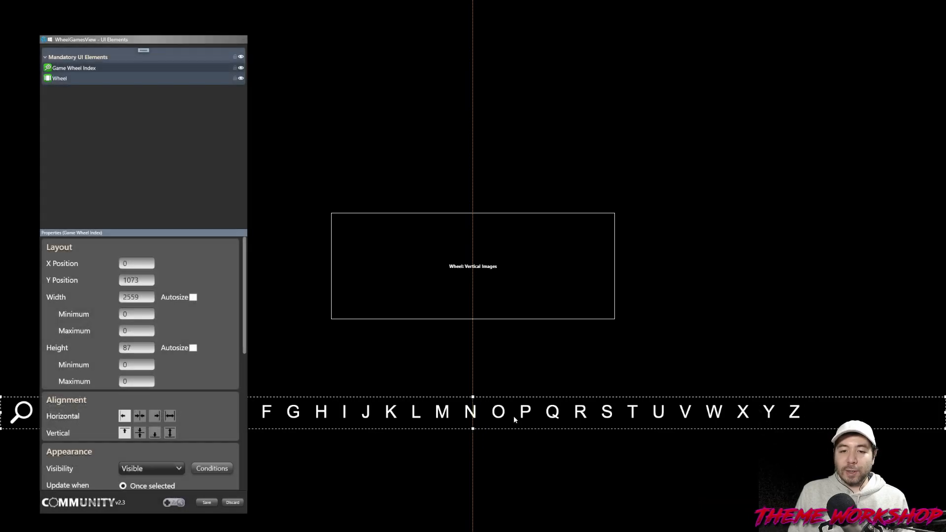
Center the Game Wheel Index's horizontal alignment and move the element near the top of the canvas, at about Y 122.
{"action": "left_click", "coordinate": [140, 416]}
{"action": "left_click", "coordinate": [428, 411]}
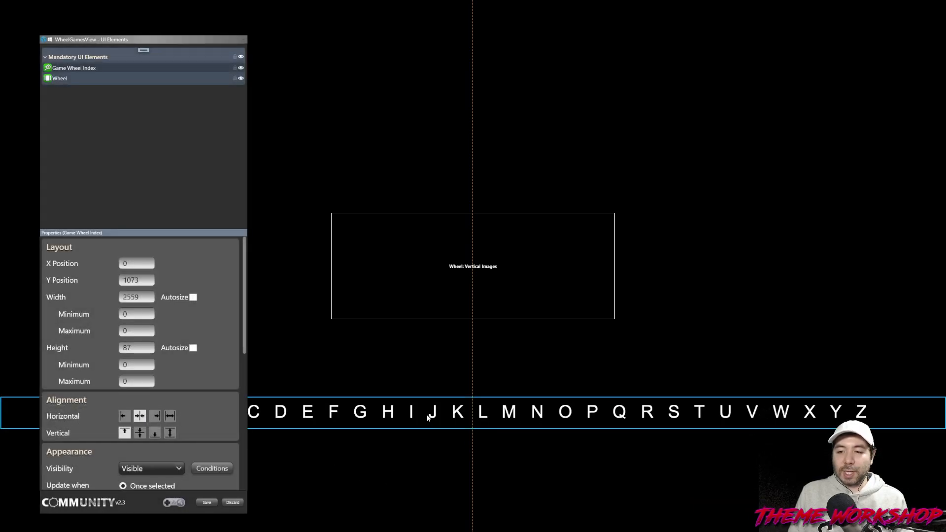
{"action": "left_click_drag", "start_coordinate": [428, 412], "coordinate": [462, 63]}
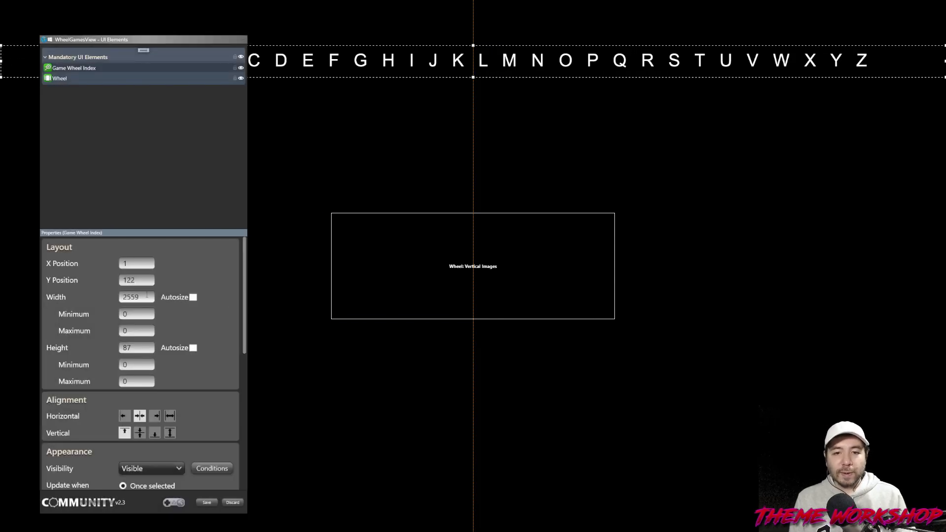
Set the Game Wheel Index's width to 25, and stretch the element back out to about 1461 wide.
{"action": "left_click_drag", "start_coordinate": [144, 297], "coordinate": [82, 297]}
{"action": "key", "text": "Right"}
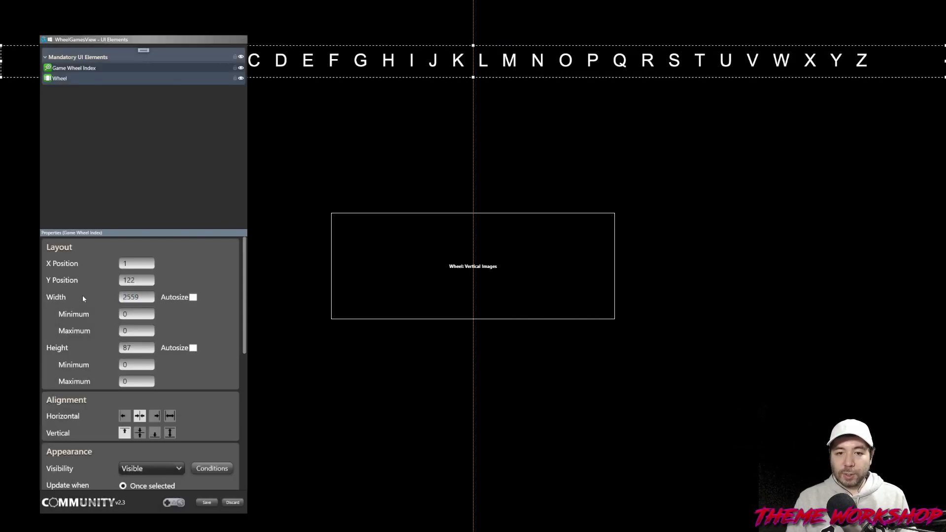
{"action": "key", "text": "BackSpace"}
{"action": "key", "text": "BackSpace"}
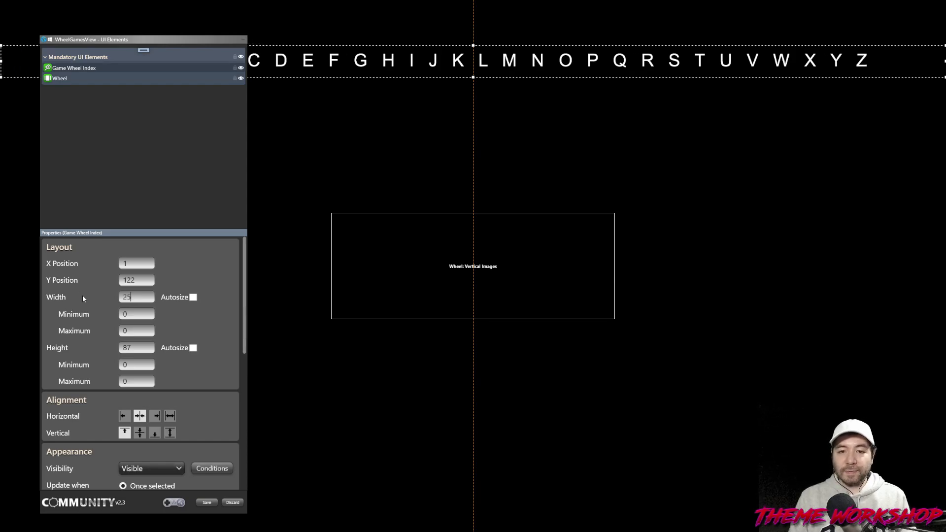
{"action": "key", "text": "Return"}
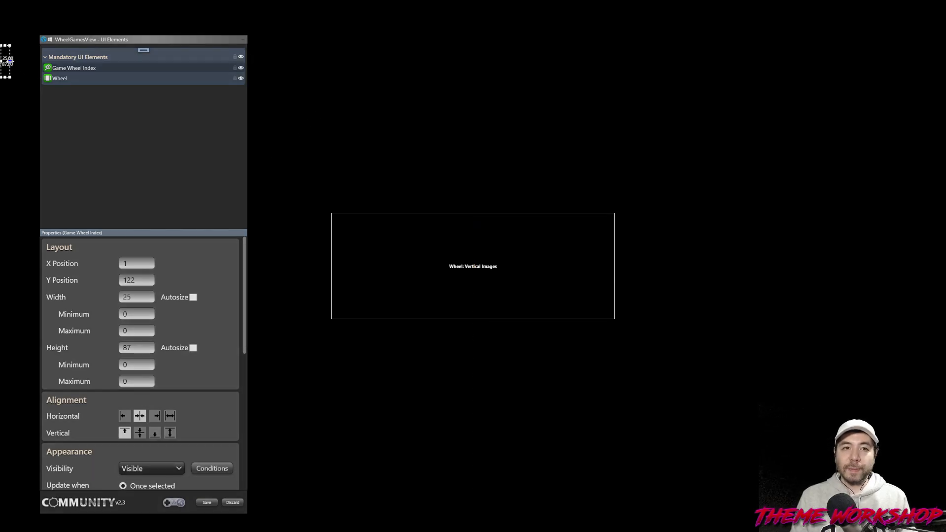
{"action": "left_click_drag", "start_coordinate": [10, 61], "coordinate": [541, 61]}
Set the Game Wheel Index's X position to 0 and width to 2560, trimming its height to about 84.
{"action": "double_click", "coordinate": [134, 264]}
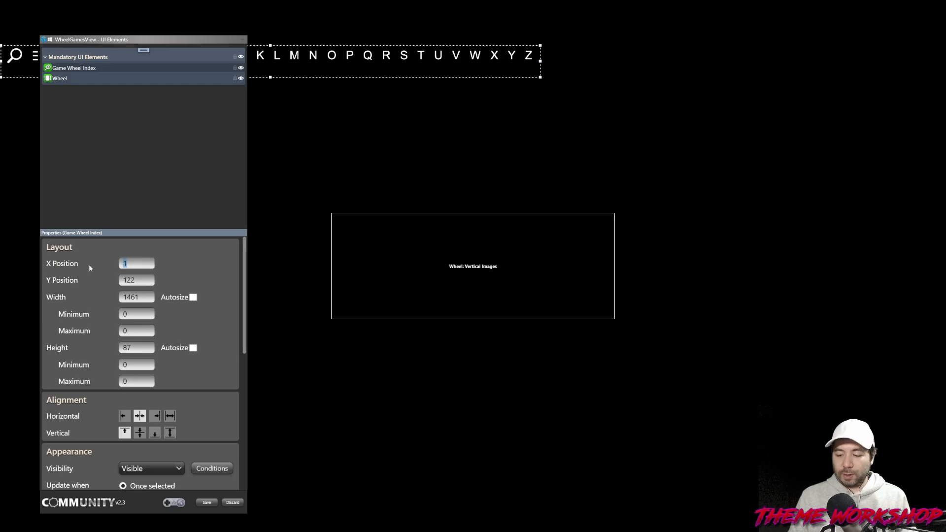
{"action": "double_click", "coordinate": [131, 264]}
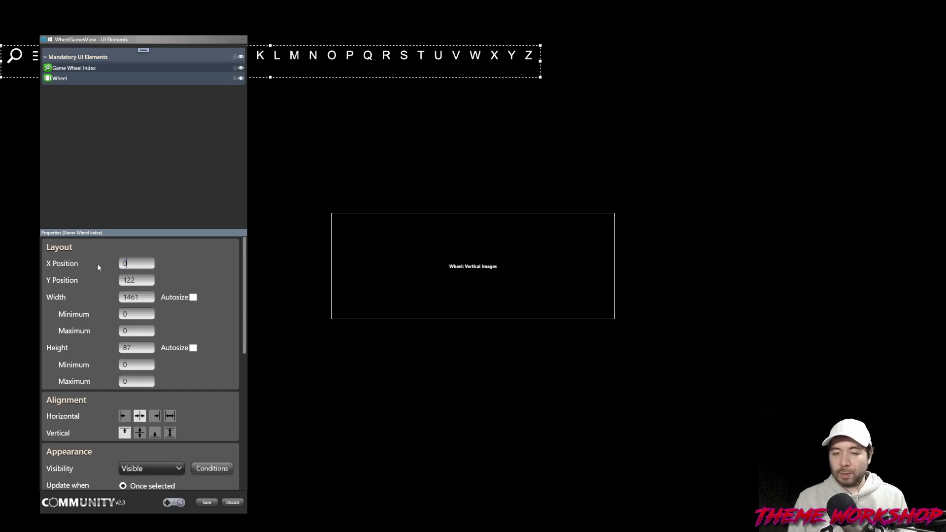
{"action": "type", "text": "0"}
{"action": "key", "text": "Tab"}
{"action": "key", "text": "Tab"}
{"action": "type", "text": "256"}
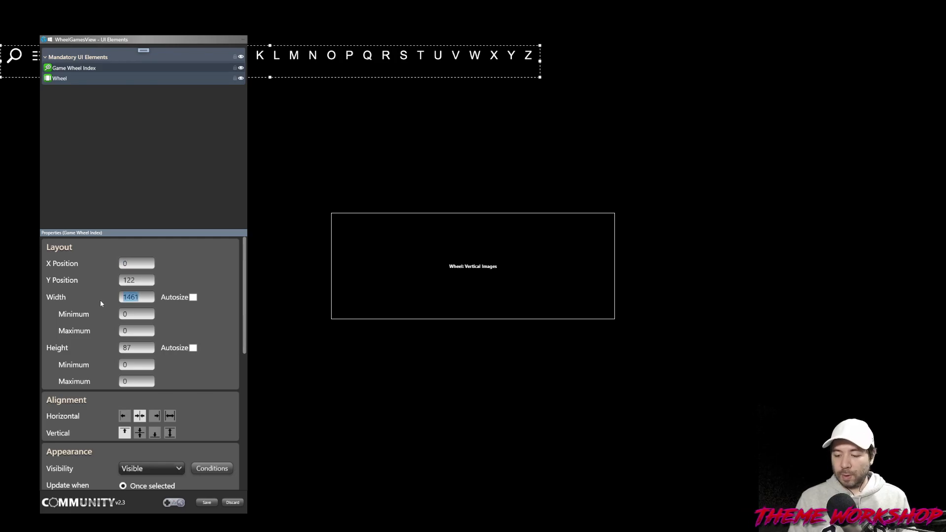
{"action": "type", "text": "0"}
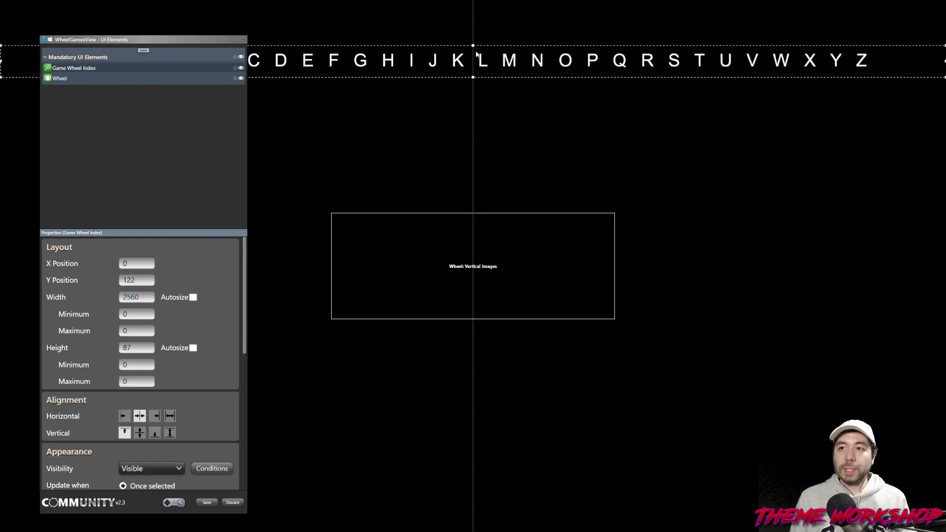
{"action": "left_click_drag", "start_coordinate": [472, 46], "coordinate": [472, 47]}
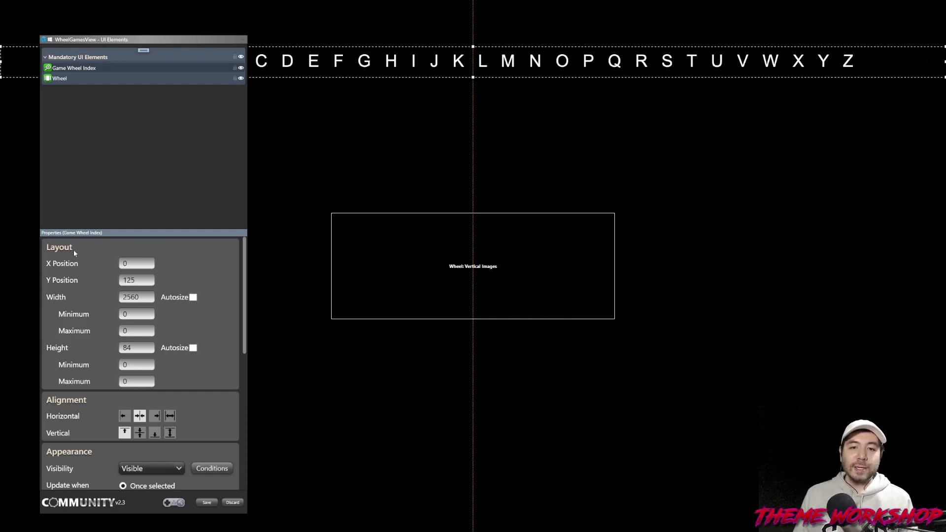
Try narrowing the Game Wheel Index from its left edge, ending at about X 327 and 2233 wide.
{"action": "left_click", "coordinate": [121, 264]}
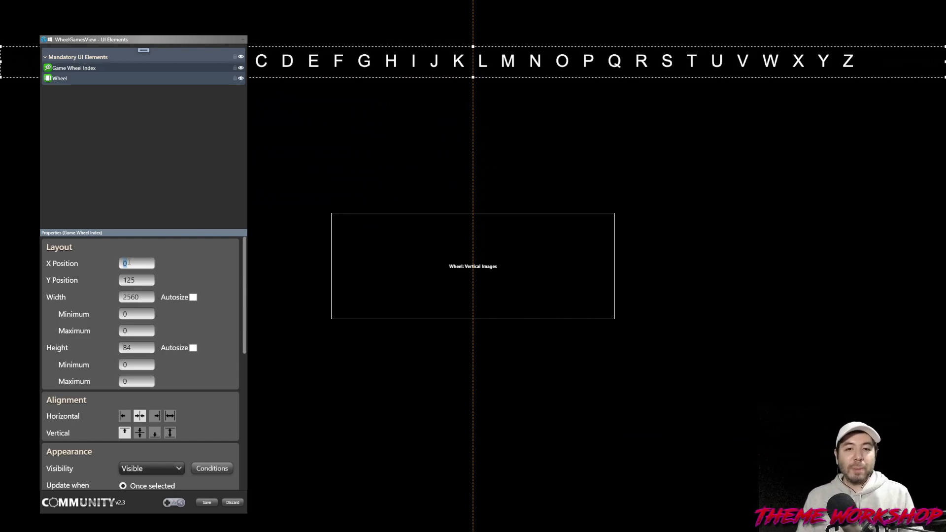
{"action": "left_click", "coordinate": [131, 264]}
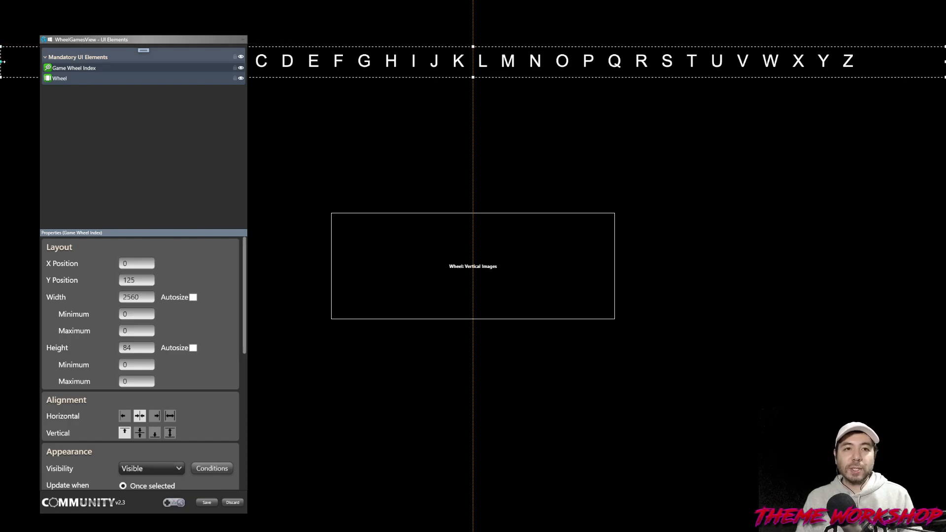
{"action": "left_click_drag", "start_coordinate": [1, 61], "coordinate": [348, 58]}
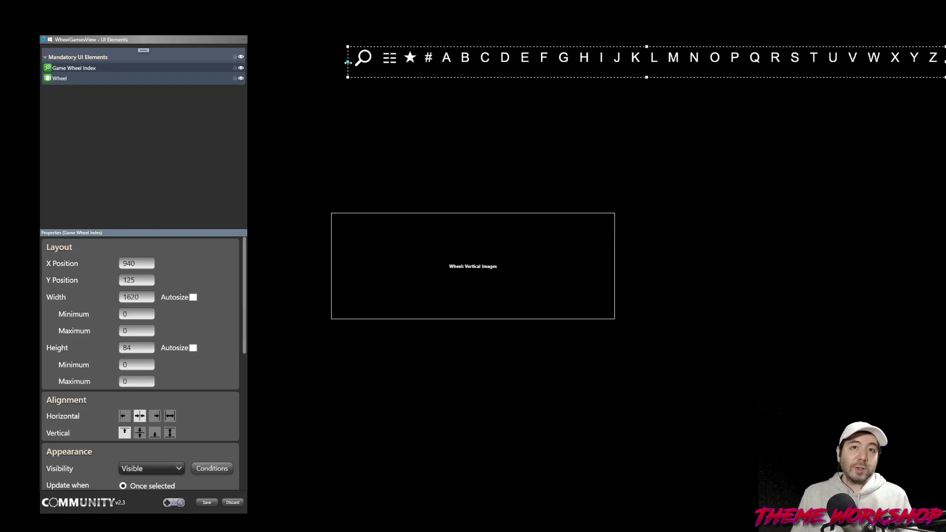
{"action": "left_click_drag", "start_coordinate": [347, 61], "coordinate": [122, 62]}
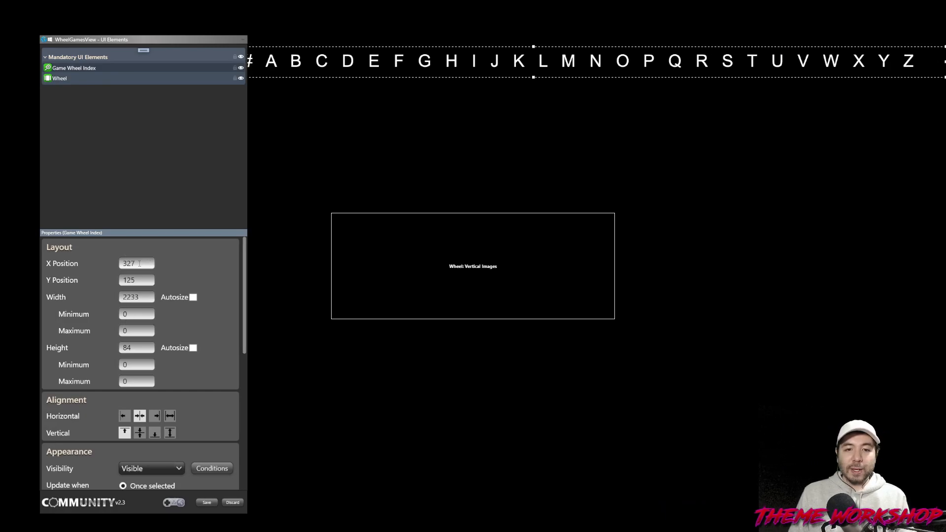
Reset the Game Wheel Index to an X position of 0 and a width of 2560.
{"action": "left_click_drag", "start_coordinate": [148, 264], "coordinate": [104, 267]}
{"action": "type", "text": "0"}
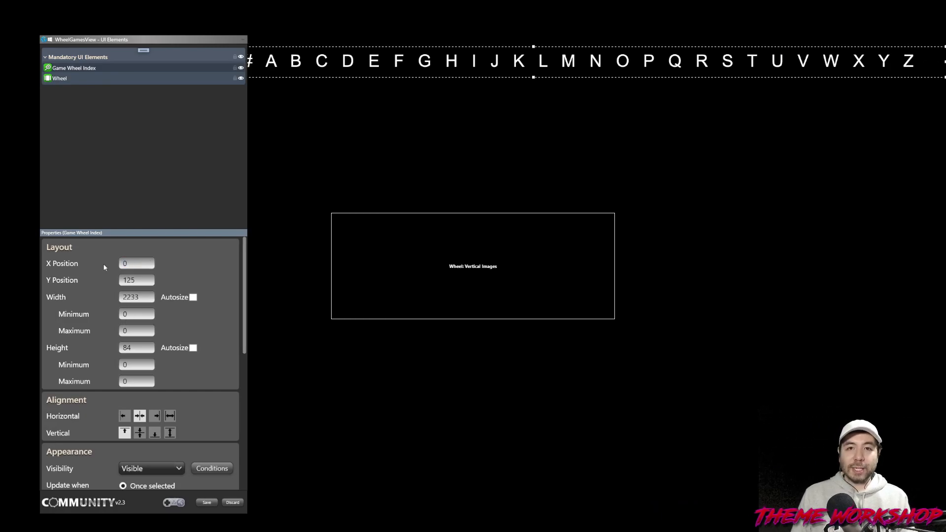
{"action": "key", "text": "Return"}
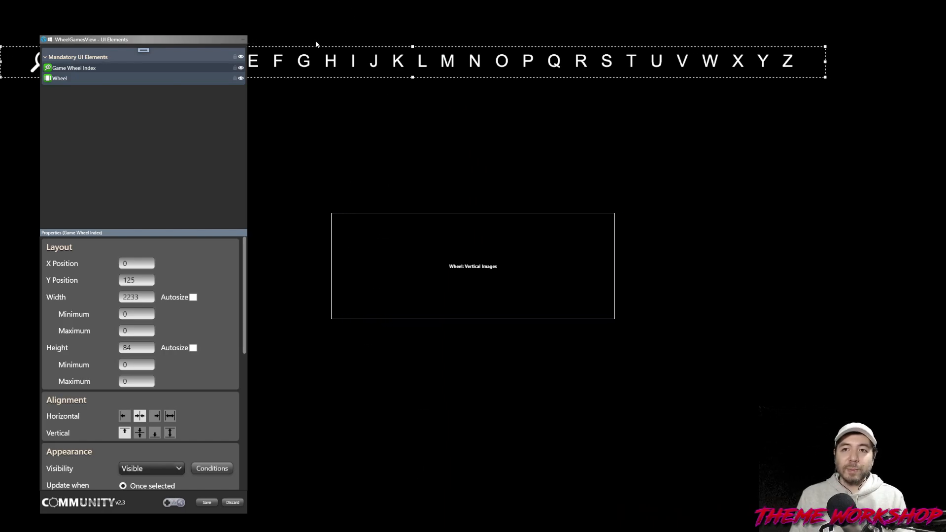
{"action": "double_click", "coordinate": [134, 297]}
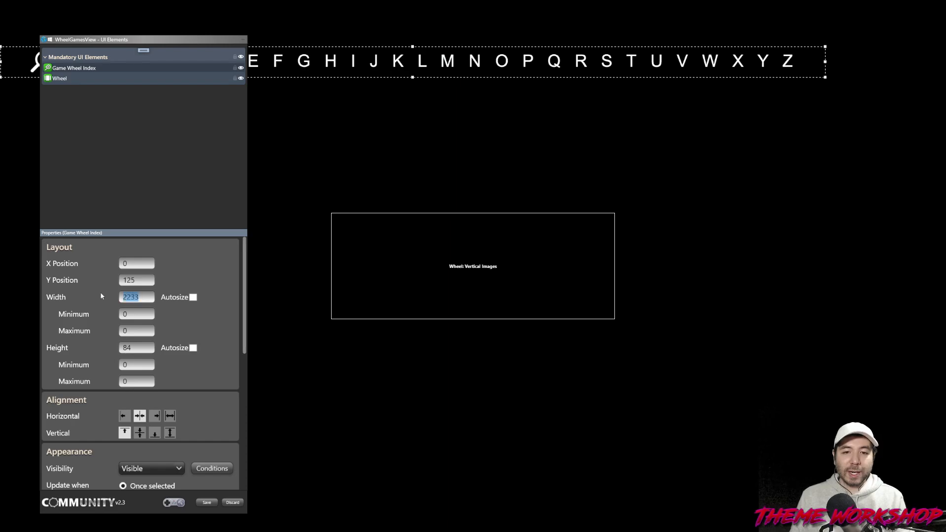
{"action": "type", "text": "2560"}
{"action": "key", "text": "Return"}
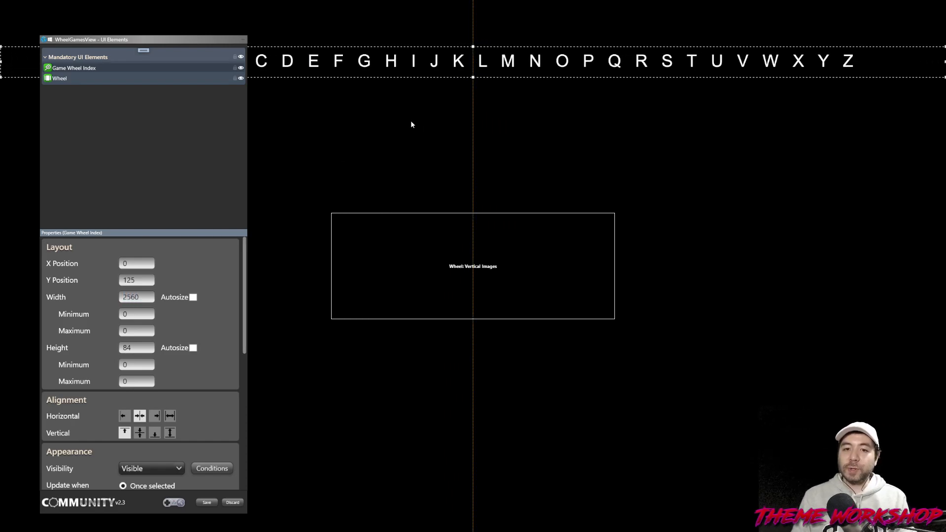
Set the Game Wheel Index's vertical alignment to center.
{"action": "scroll", "coordinate": [90, 388], "scroll_direction": "down", "scroll_amount": 1}
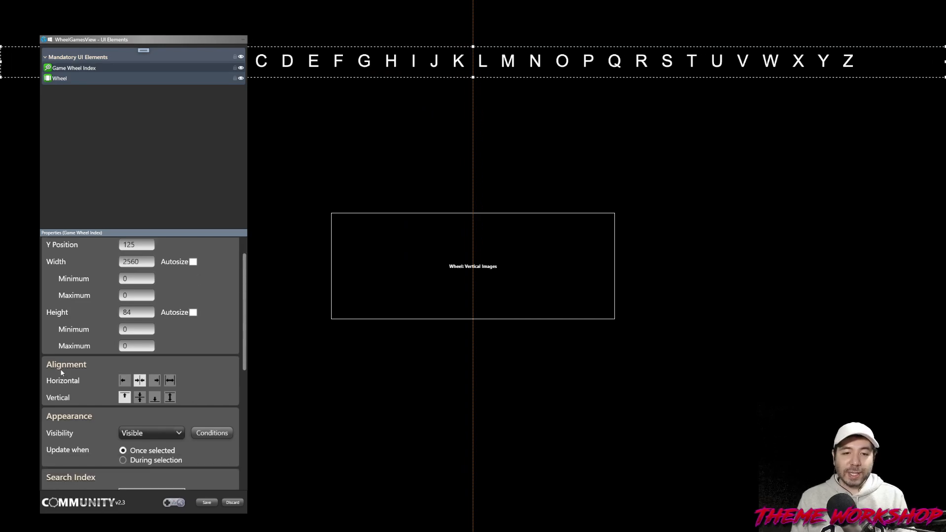
{"action": "scroll", "coordinate": [61, 373], "scroll_direction": "down", "scroll_amount": 2}
{"action": "left_click", "coordinate": [140, 327]}
{"action": "scroll", "coordinate": [205, 328], "scroll_direction": "down", "scroll_amount": 2}
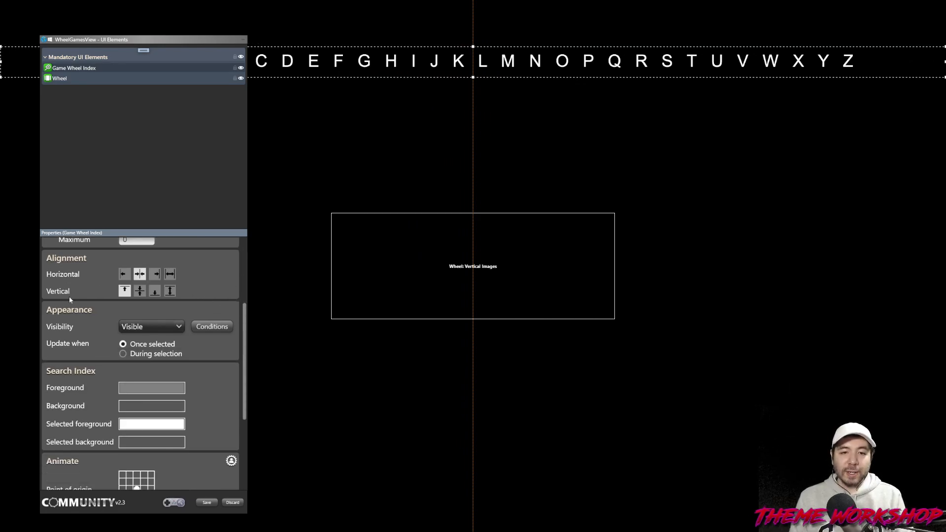
{"action": "left_click", "coordinate": [138, 292]}
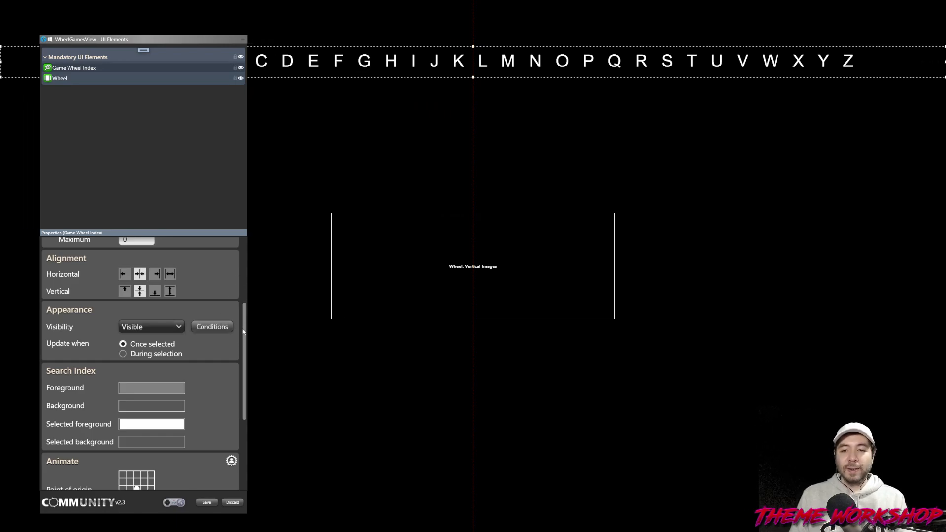
{"action": "scroll", "coordinate": [242, 334], "scroll_direction": "down", "scroll_amount": 1}
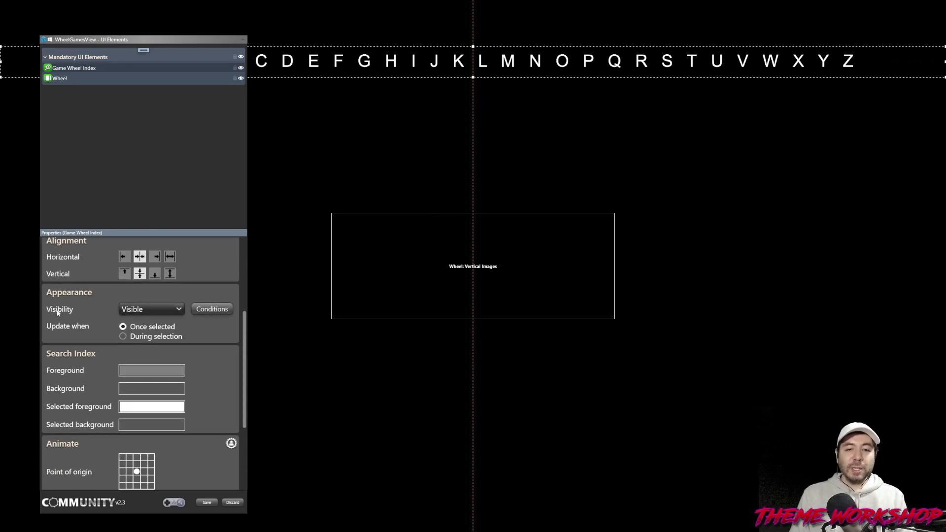
Keep the Game Wheel Index's visibility at Visible and set its search index foreground to a custom gray, RGB 134, 134, 134.
{"action": "left_click", "coordinate": [179, 309]}
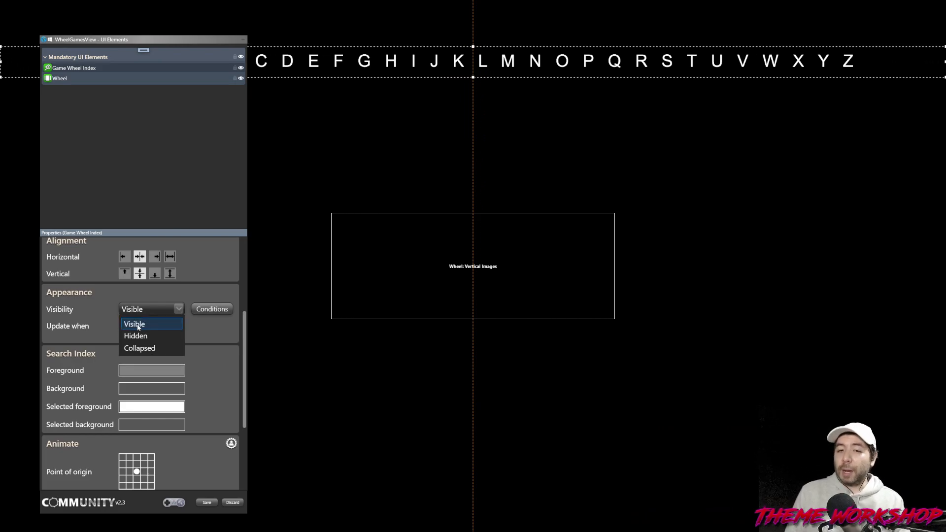
{"action": "left_click", "coordinate": [138, 325]}
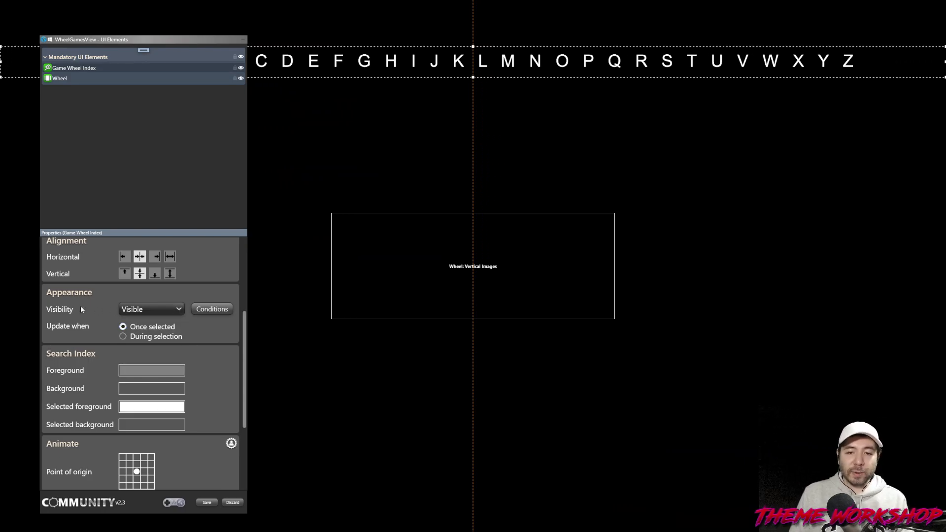
{"action": "scroll", "coordinate": [81, 307], "scroll_direction": "down", "scroll_amount": 1}
{"action": "scroll", "coordinate": [79, 311], "scroll_direction": "down", "scroll_amount": 2}
{"action": "scroll", "coordinate": [148, 315], "scroll_direction": "up", "scroll_amount": 1}
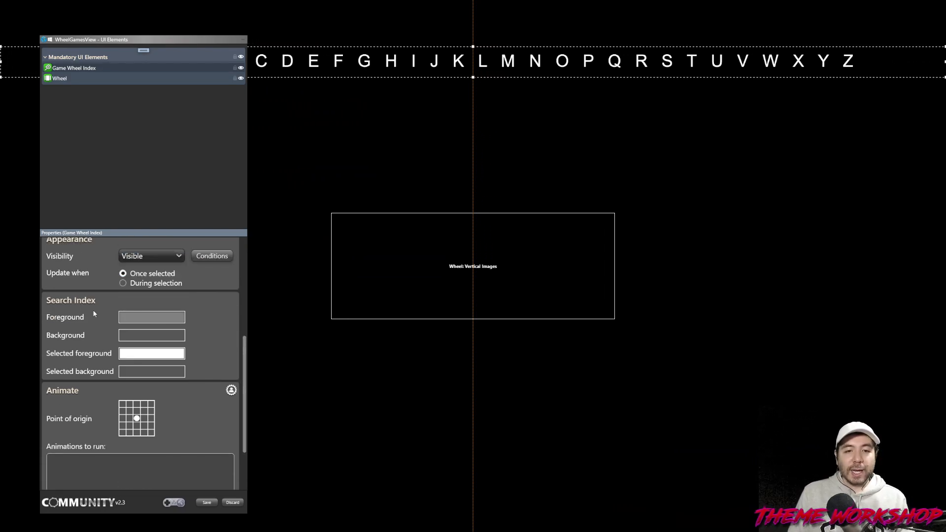
{"action": "left_click", "coordinate": [146, 318]}
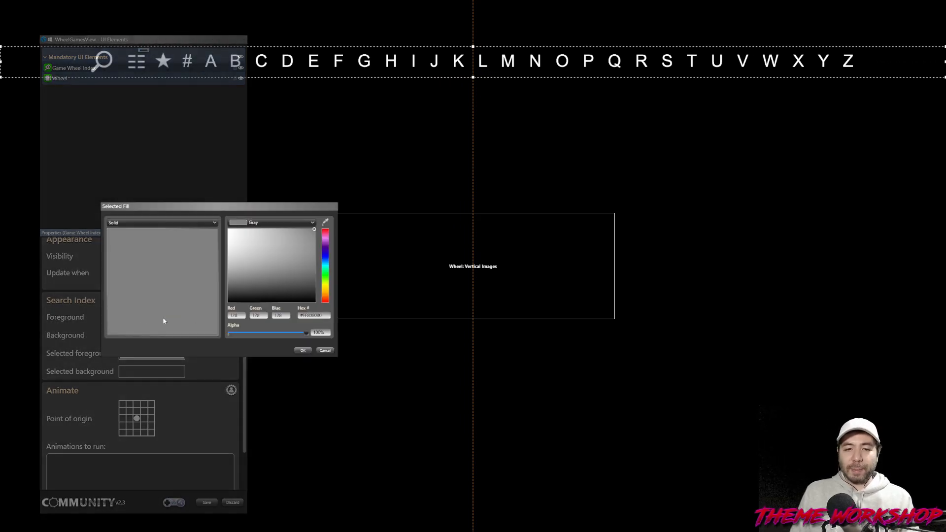
{"action": "left_click_drag", "start_coordinate": [236, 212], "coordinate": [264, 229]}
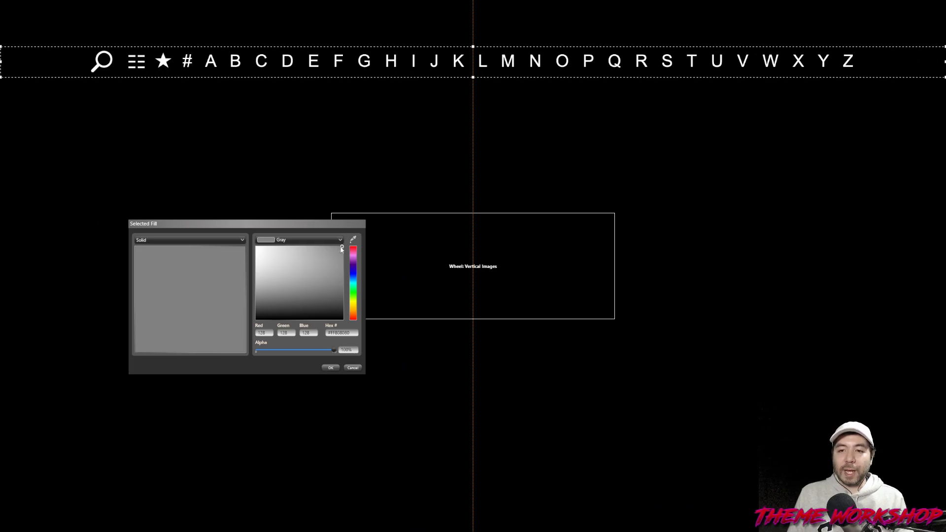
{"action": "left_click_drag", "start_coordinate": [342, 249], "coordinate": [364, 290]}
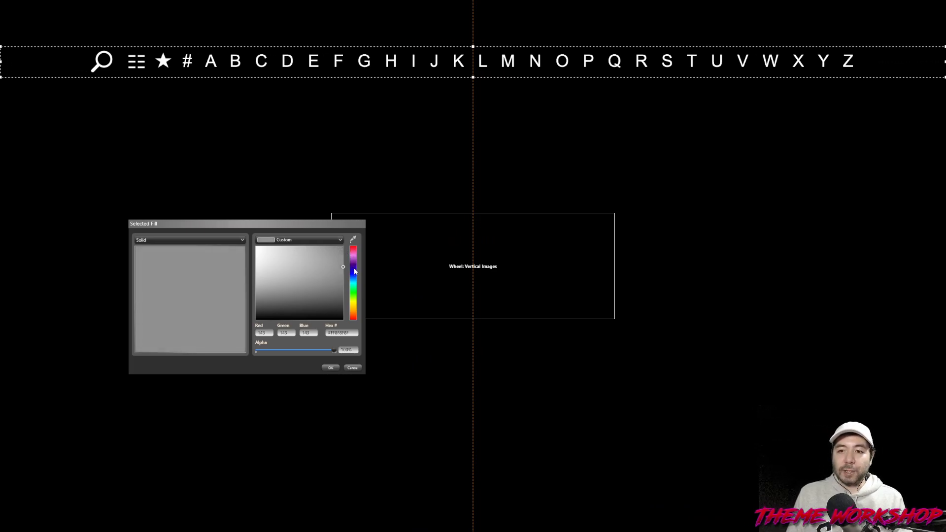
{"action": "left_click", "coordinate": [327, 368]}
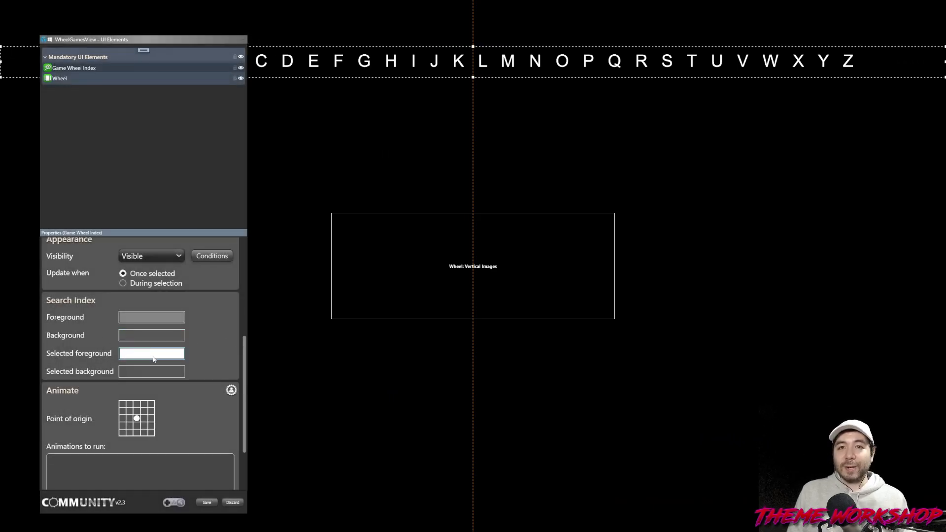
Keep the selected foreground white and lower the search index foreground's alpha to about 70%.
{"action": "left_click", "coordinate": [153, 359]}
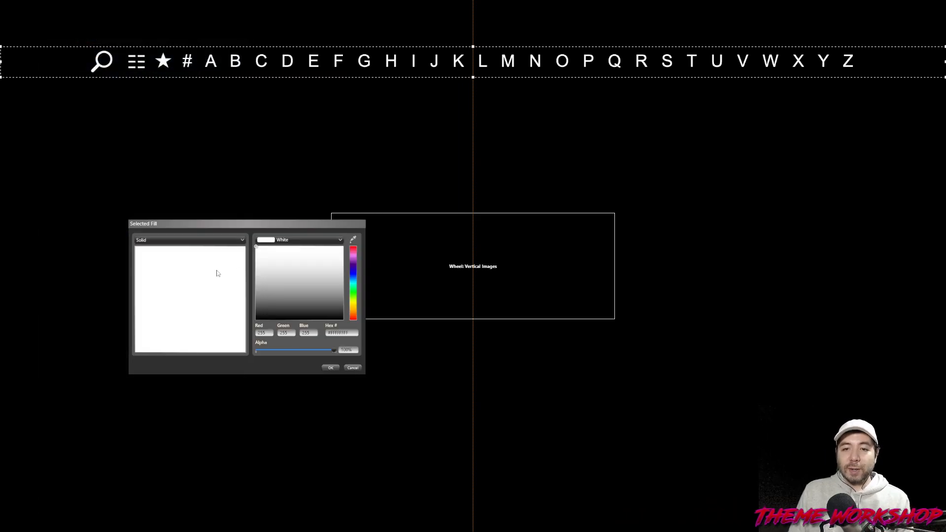
{"action": "left_click", "coordinate": [329, 369]}
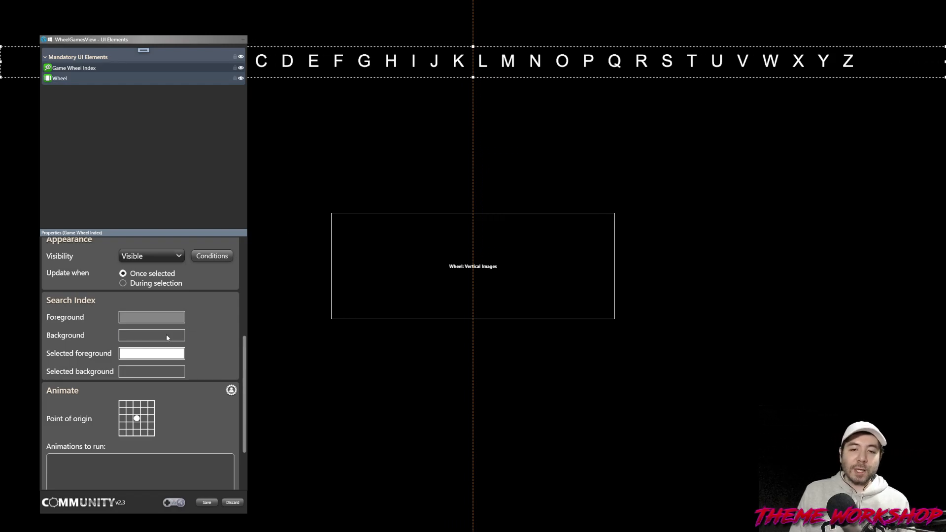
{"action": "left_click", "coordinate": [151, 317]}
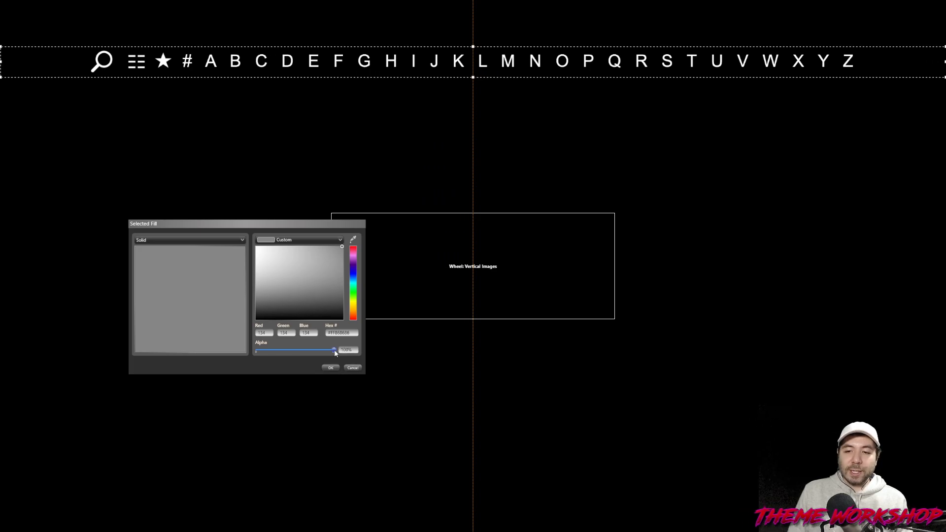
{"action": "left_click_drag", "start_coordinate": [335, 352], "coordinate": [296, 352]}
{"action": "left_click_drag", "start_coordinate": [297, 351], "coordinate": [311, 354]}
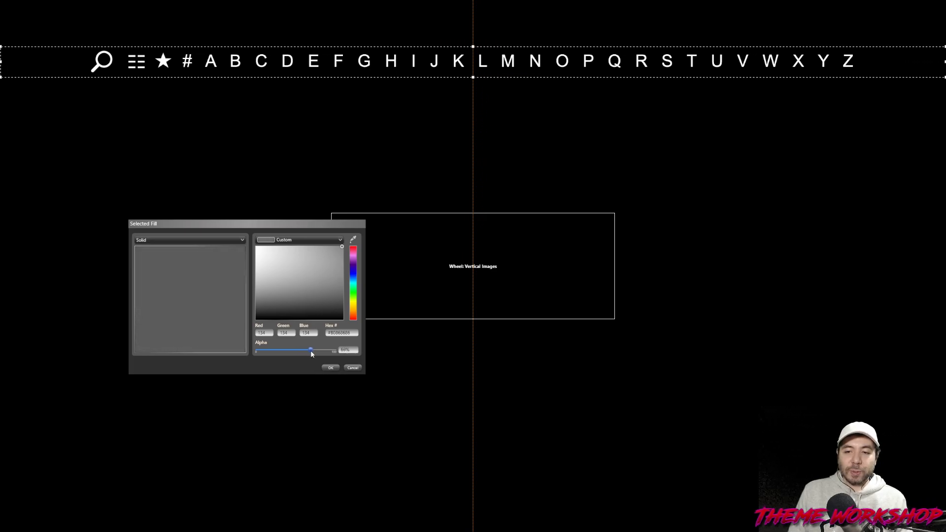
{"action": "left_click", "coordinate": [330, 368]}
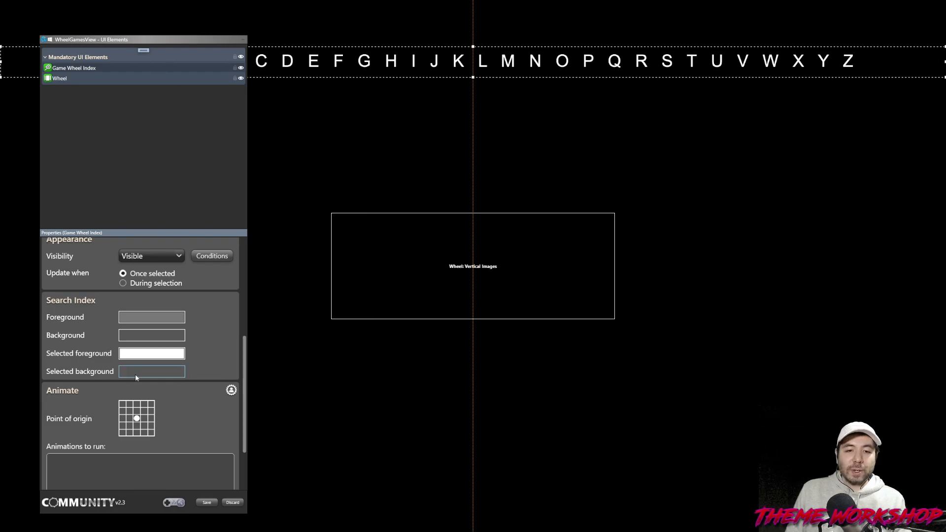
Set the search index's selected background to solid yellow, RGB 255, 207, 0, at 60% alpha.
{"action": "left_click", "coordinate": [149, 372]}
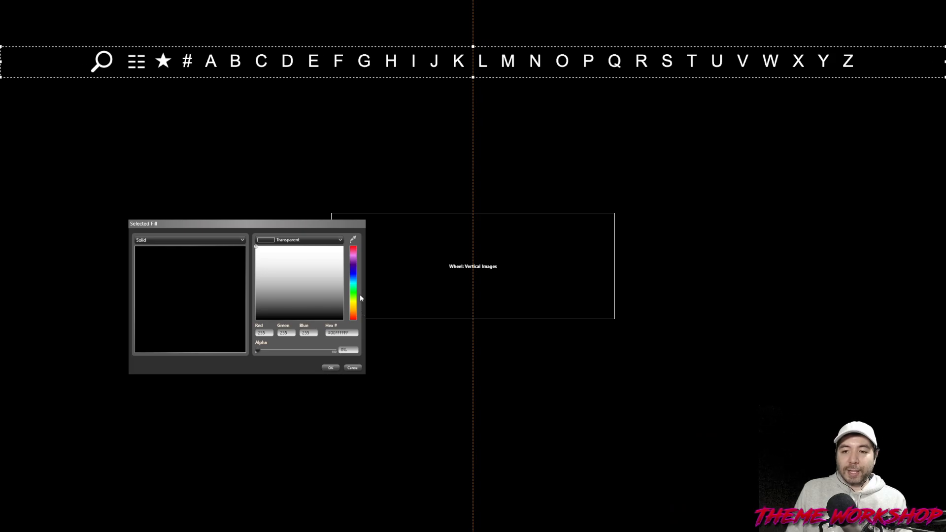
{"action": "left_click_drag", "start_coordinate": [356, 304], "coordinate": [356, 306]}
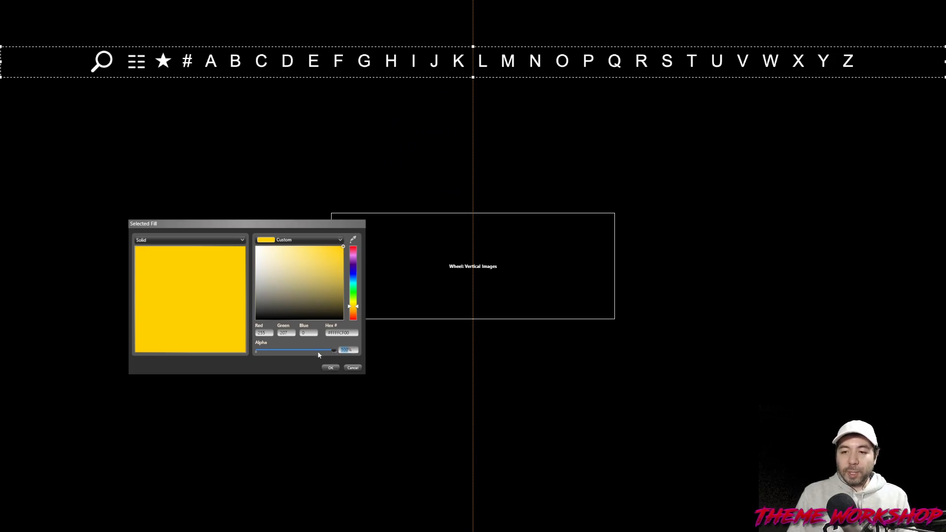
{"action": "type", "text": "60"}
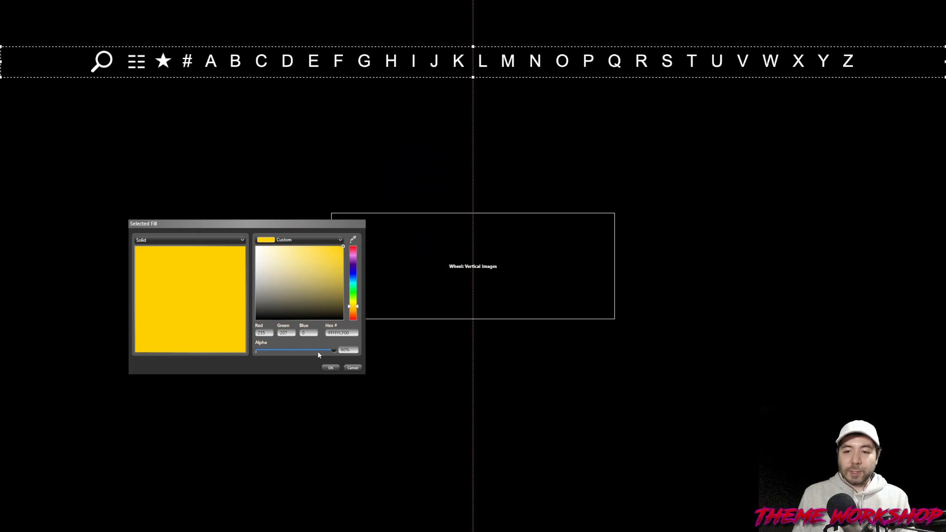
{"action": "key", "text": "Tab"}
{"action": "left_click", "coordinate": [331, 367]}
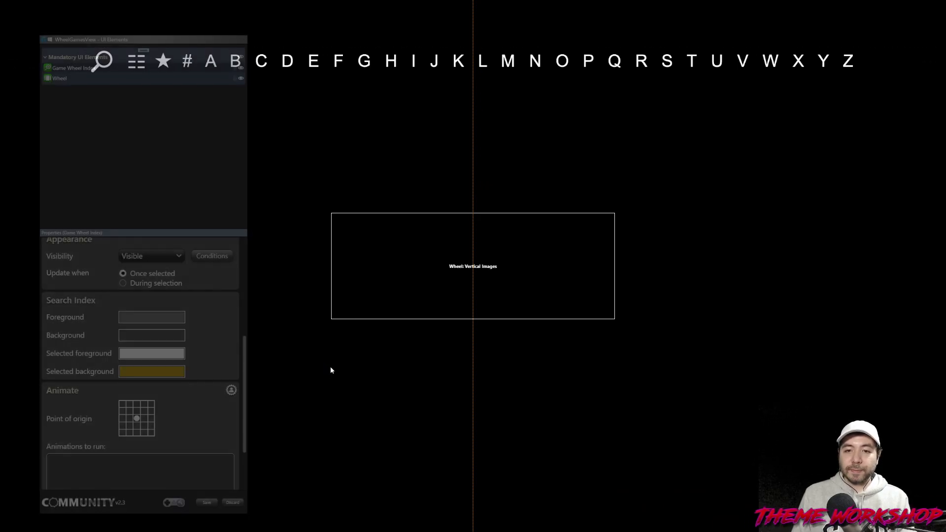
Hide the Game Wheel Index element in the WheelGamesView layout.
{"action": "scroll", "coordinate": [220, 345], "scroll_direction": "up", "scroll_amount": 5}
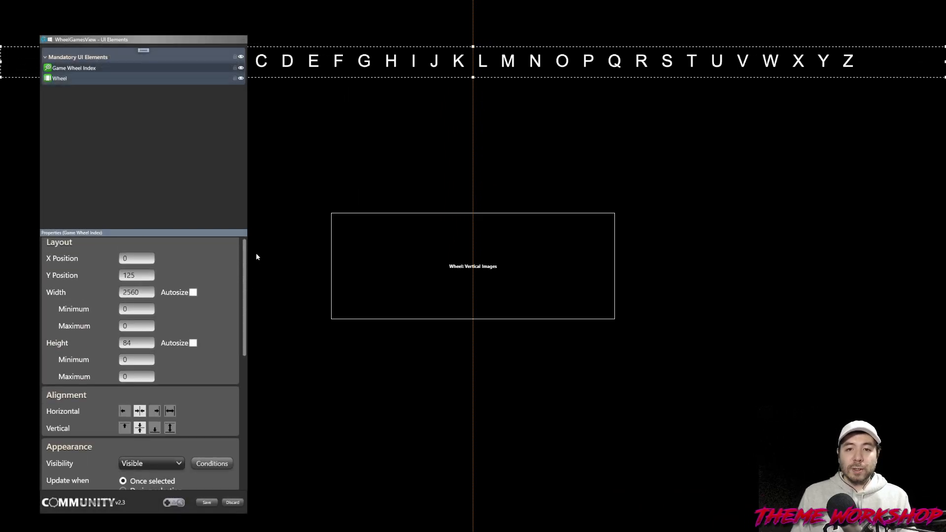
{"action": "left_click", "coordinate": [394, 286]}
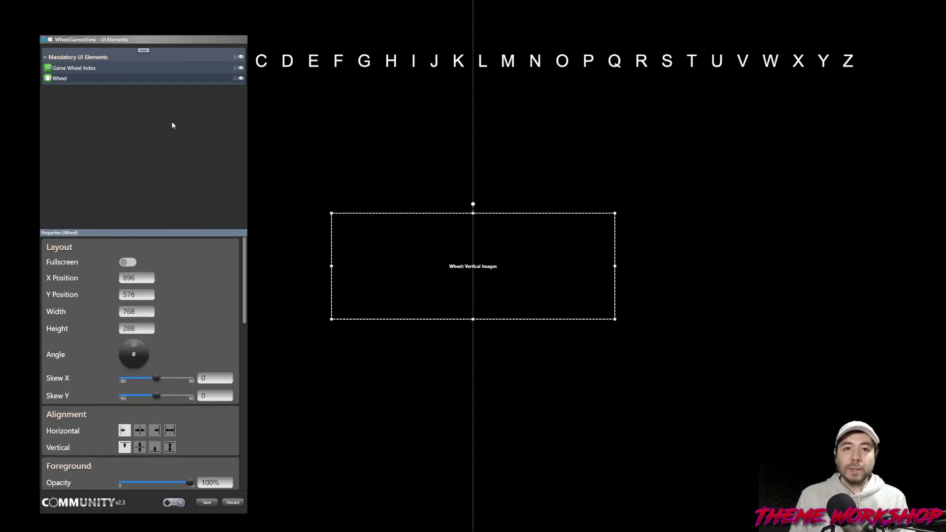
{"action": "left_click", "coordinate": [141, 69]}
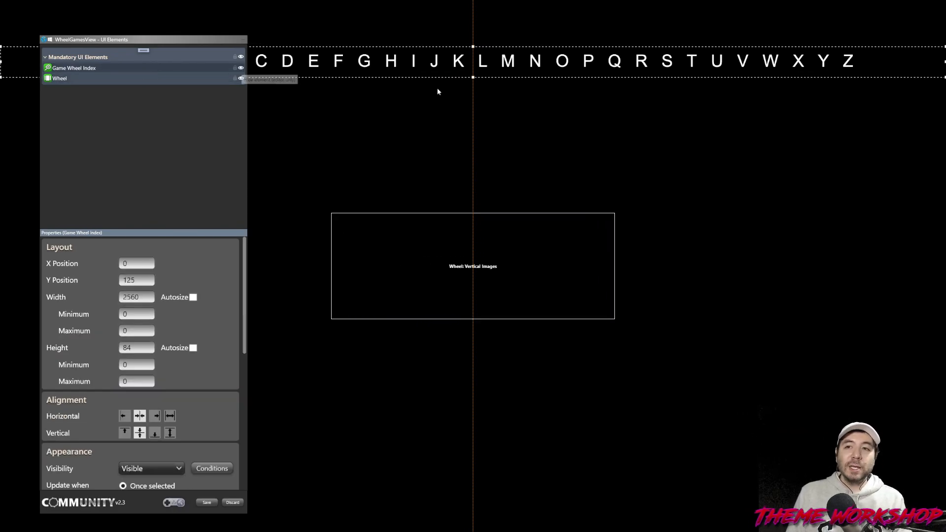
{"action": "left_click", "coordinate": [240, 69]}
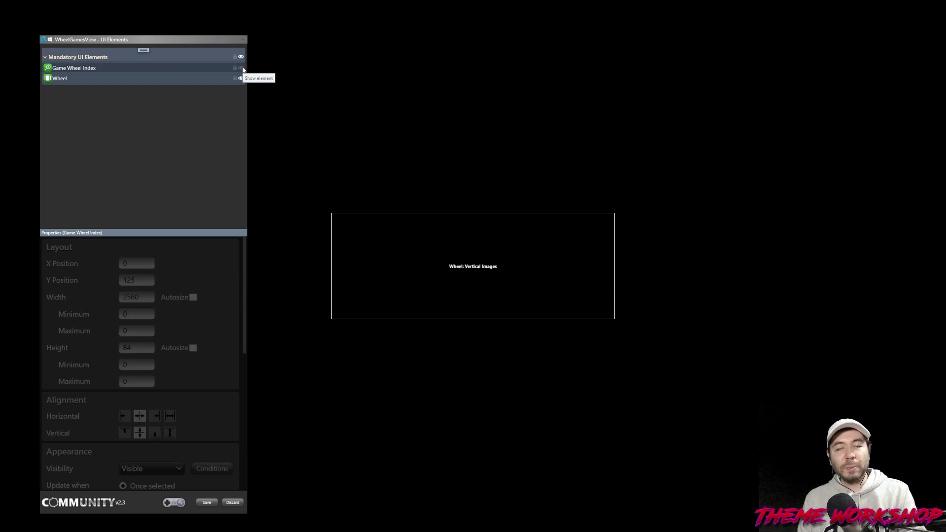
Move the Wheel to X 0, Y 0 and enlarge it to about 1117 wide and 994 high.
{"action": "left_click", "coordinate": [408, 259]}
{"action": "left_click_drag", "start_coordinate": [414, 268], "coordinate": [43, 27]}
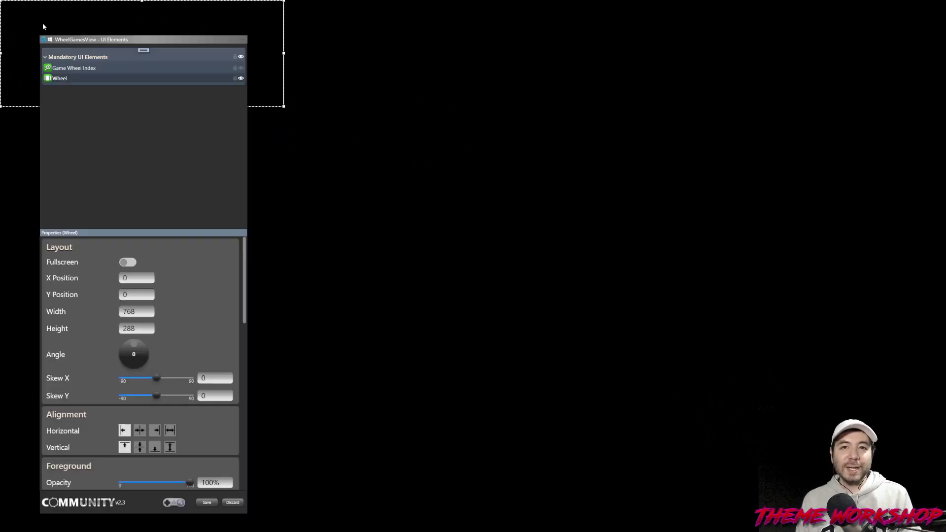
{"action": "left_click_drag", "start_coordinate": [284, 106], "coordinate": [418, 371]}
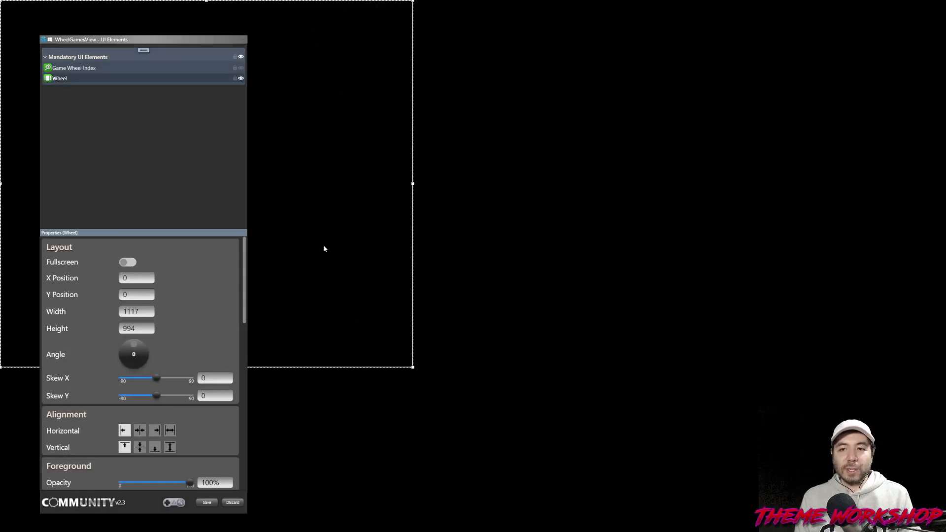
{"action": "left_click_drag", "start_coordinate": [323, 245], "coordinate": [589, 306]}
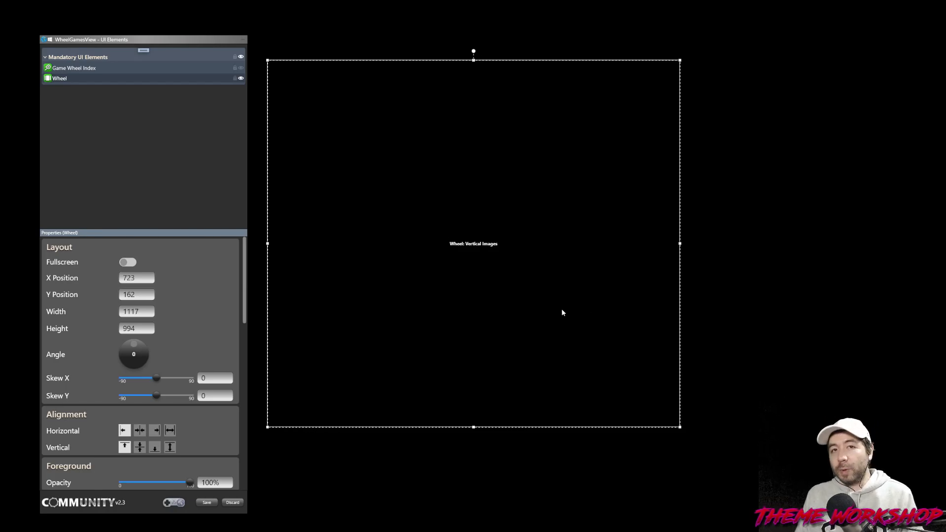
{"action": "left_click_drag", "start_coordinate": [529, 307], "coordinate": [201, 238]}
Stretch the Wheel to the full 1440 height and narrow it to roughly a third of the canvas width.
{"action": "left_click_drag", "start_coordinate": [412, 367], "coordinate": [351, 530]}
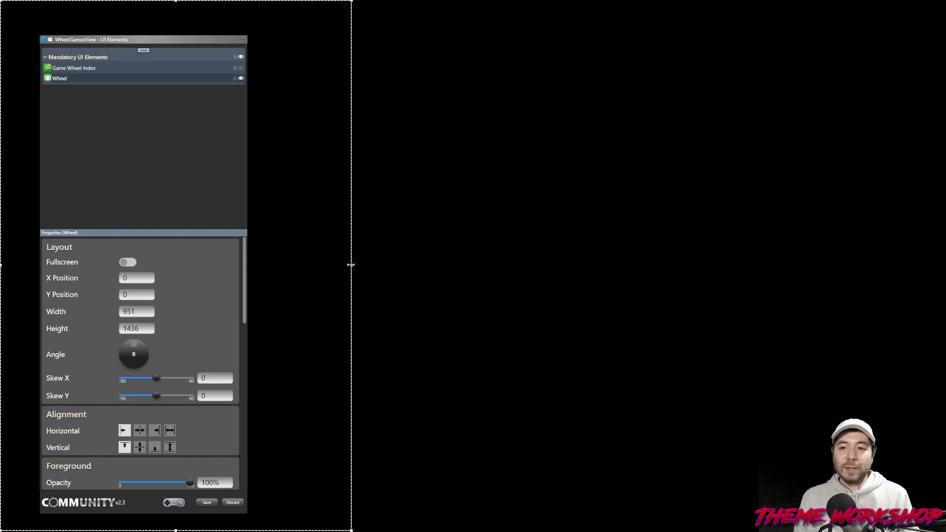
{"action": "left_click_drag", "start_coordinate": [351, 265], "coordinate": [329, 265]}
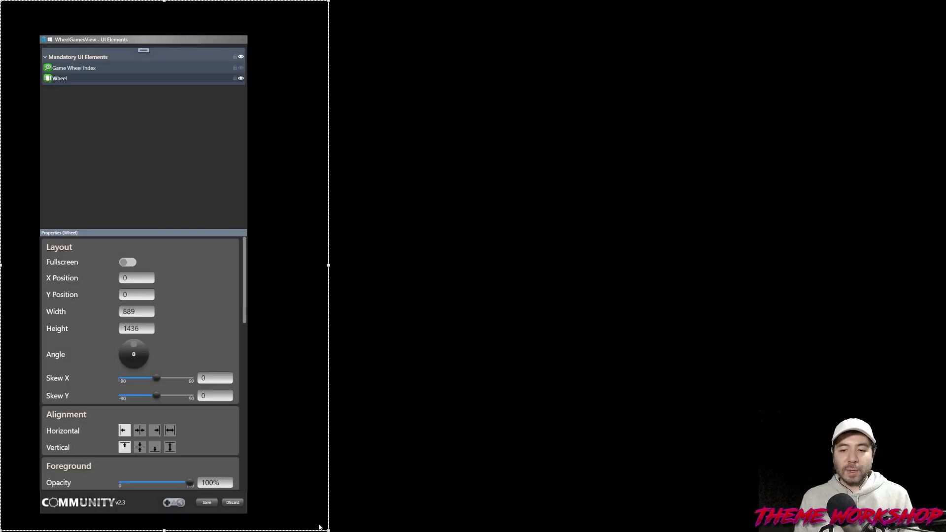
{"action": "left_click_drag", "start_coordinate": [328, 530], "coordinate": [329, 530]}
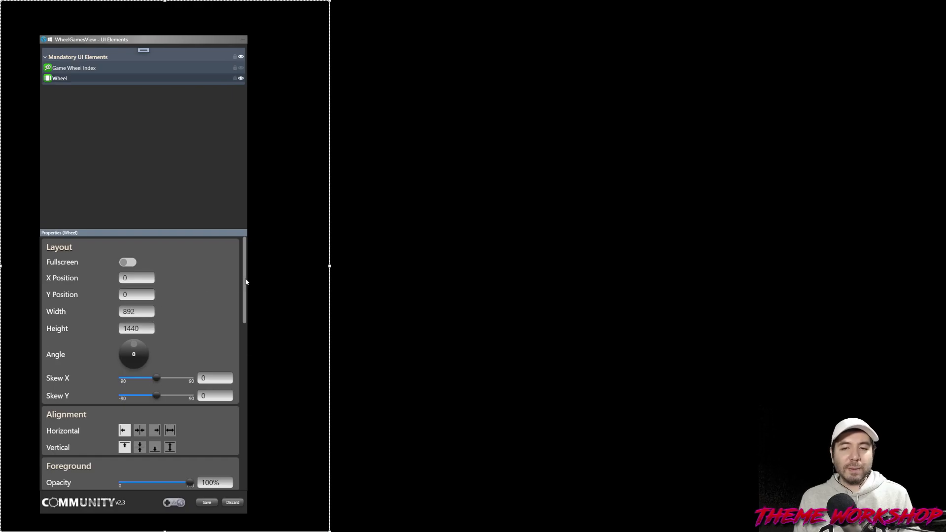
{"action": "scroll", "coordinate": [246, 282], "scroll_direction": "down", "scroll_amount": 1}
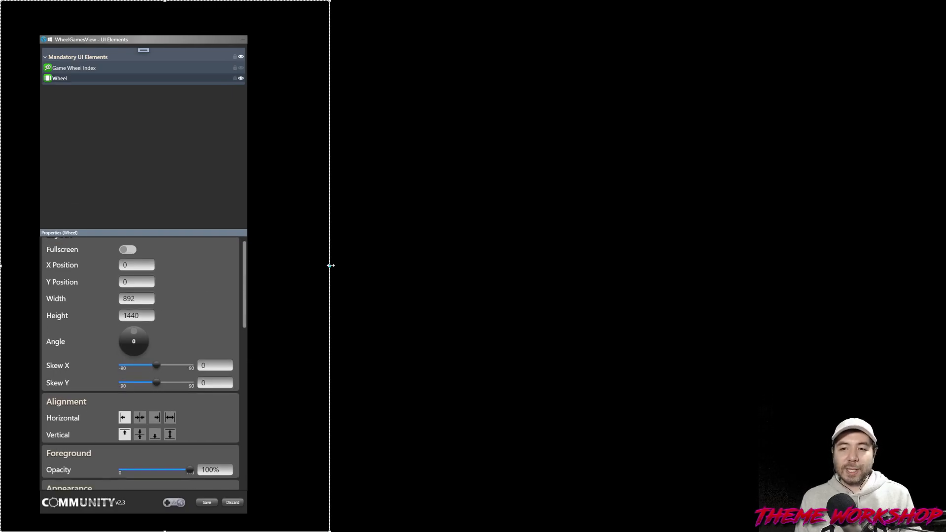
{"action": "left_click_drag", "start_coordinate": [330, 266], "coordinate": [321, 266]}
Apply the Vertical - Curved (Left) preset to the Wheel's settings, keeping Clear Logo as the image type.
{"action": "scroll", "coordinate": [239, 328], "scroll_direction": "down", "scroll_amount": 4}
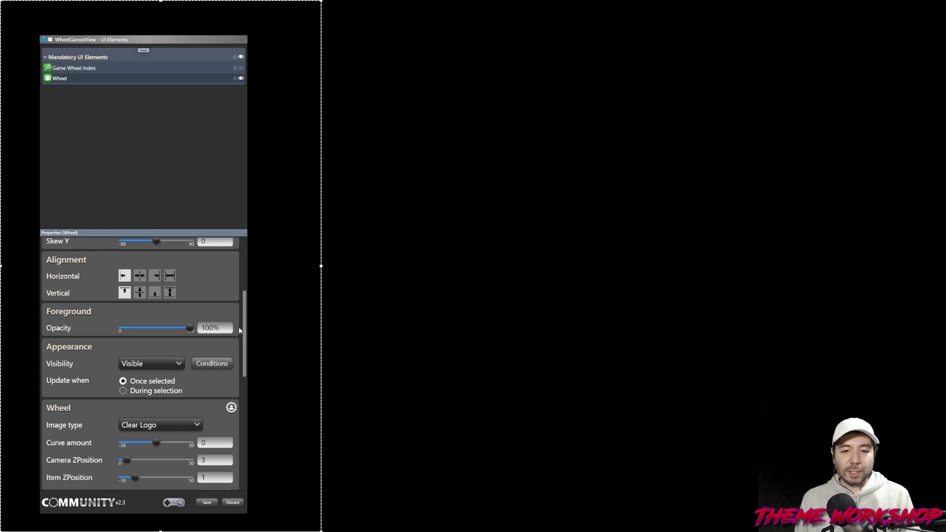
{"action": "scroll", "coordinate": [239, 327], "scroll_direction": "down", "scroll_amount": 4}
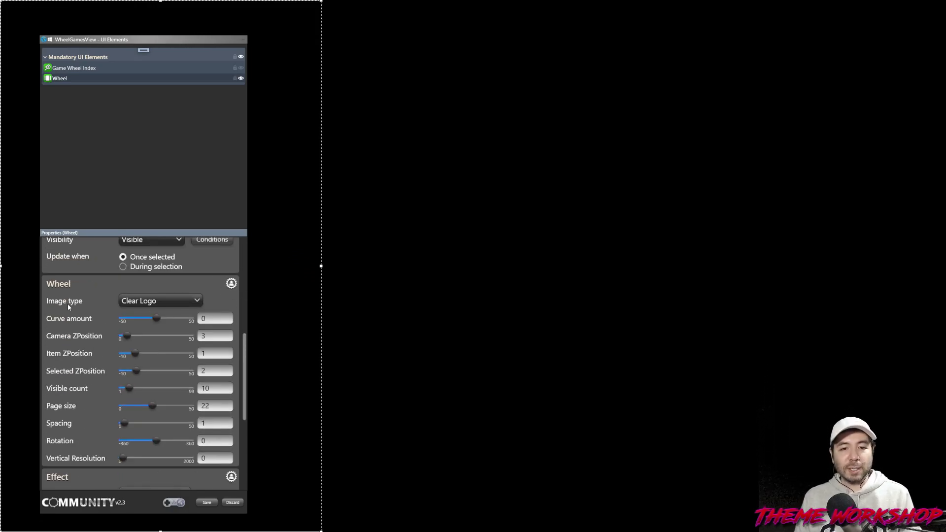
{"action": "scroll", "coordinate": [70, 303], "scroll_direction": "down", "scroll_amount": 1}
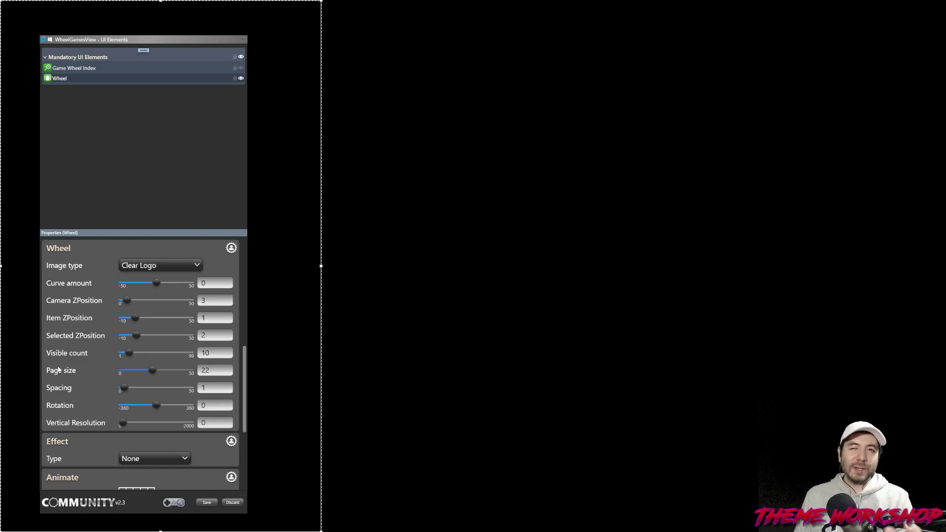
{"action": "left_click", "coordinate": [231, 248]}
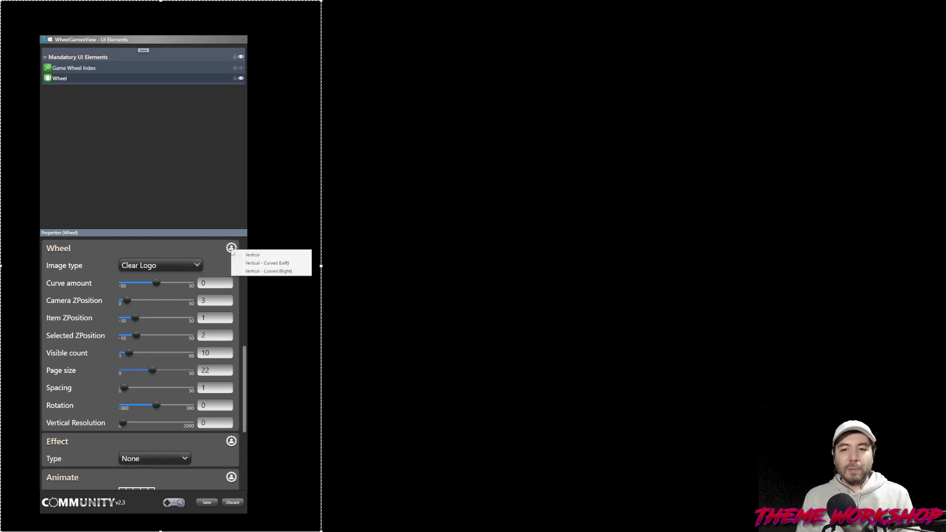
{"action": "left_click", "coordinate": [271, 263]}
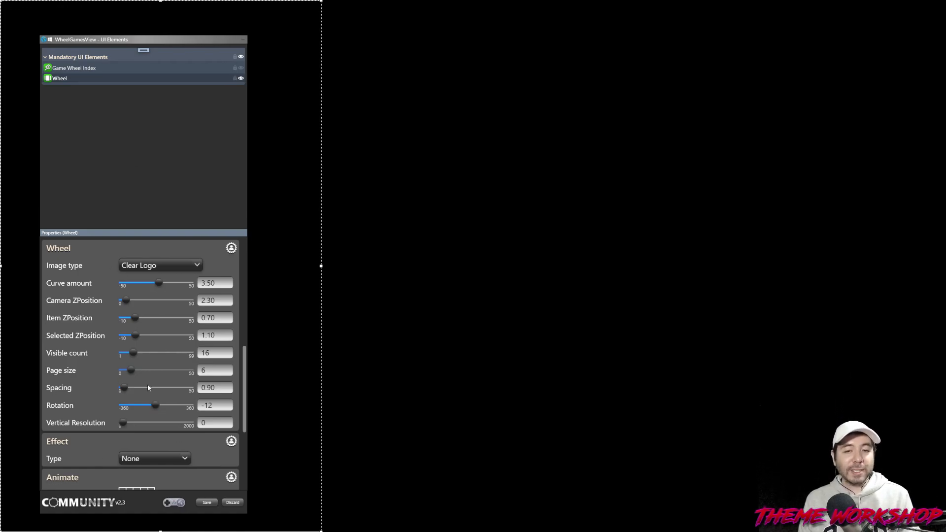
Uncover the Wheel by moving the UI Elements window aside, return the window over it and deselect the Wheel.
{"action": "left_click_drag", "start_coordinate": [142, 40], "coordinate": [497, 36]}
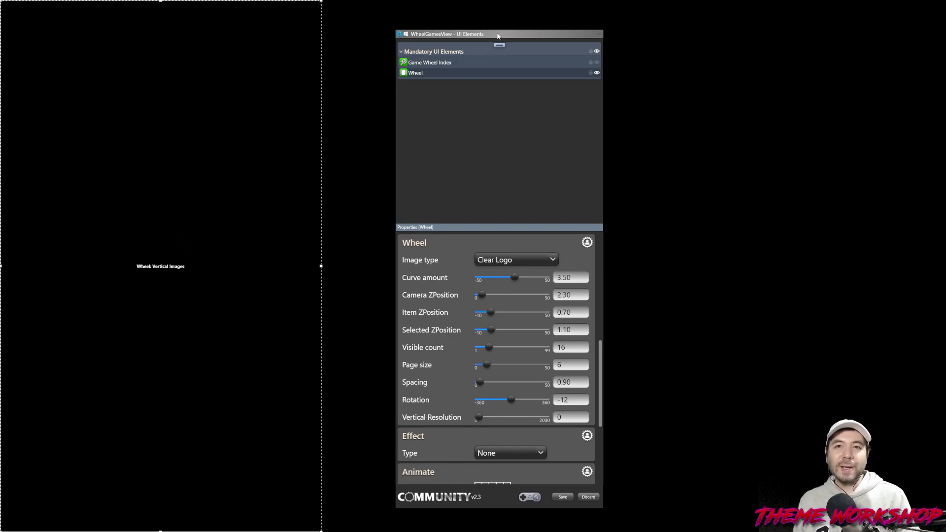
{"action": "left_click_drag", "start_coordinate": [486, 32], "coordinate": [127, 38]}
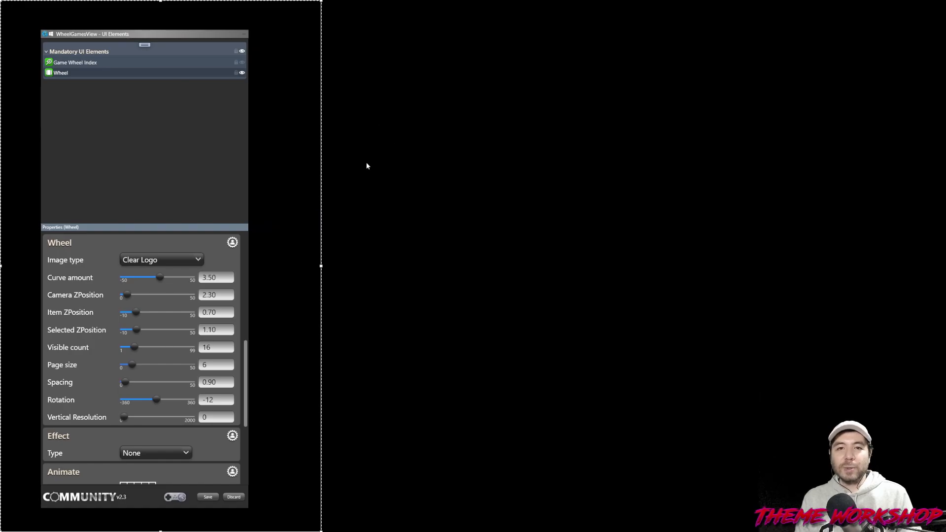
{"action": "left_click", "coordinate": [134, 174]}
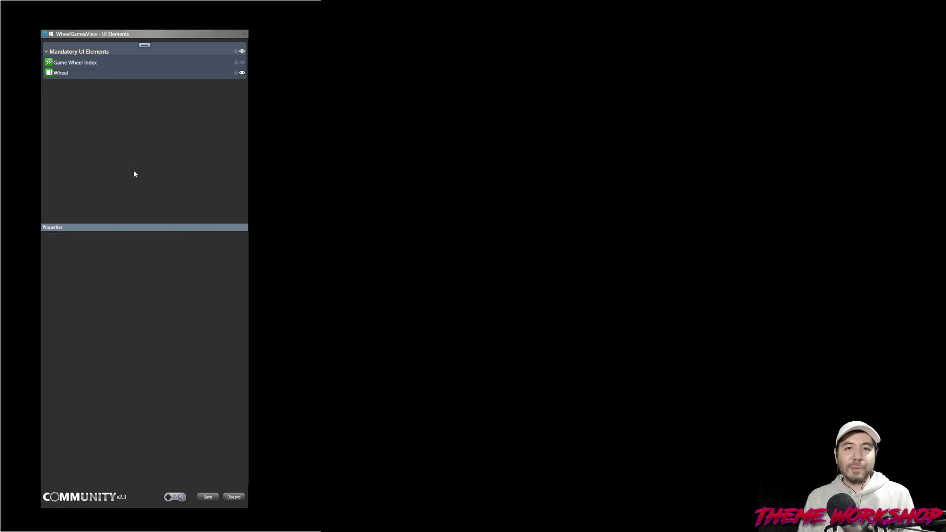
Create a new group, place it below Mandatory UI Elements and name it Background Group.
{"action": "left_click", "coordinate": [145, 45]}
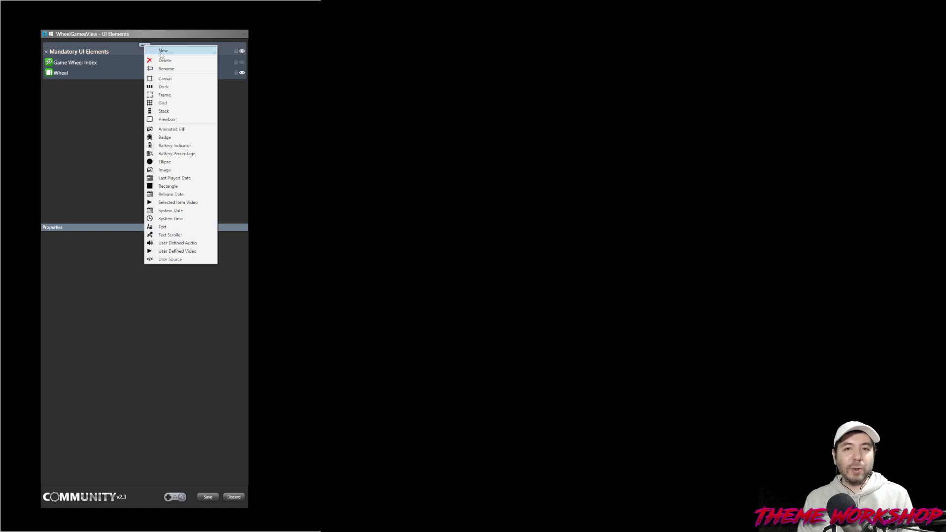
{"action": "left_click", "coordinate": [143, 46]}
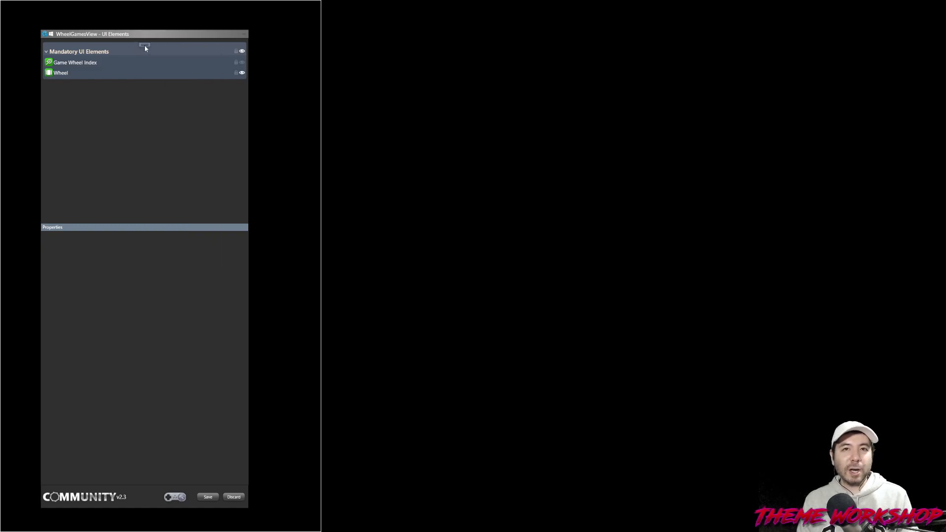
{"action": "left_click", "coordinate": [144, 46]}
{"action": "left_click", "coordinate": [159, 50]}
{"action": "left_click", "coordinate": [117, 50]}
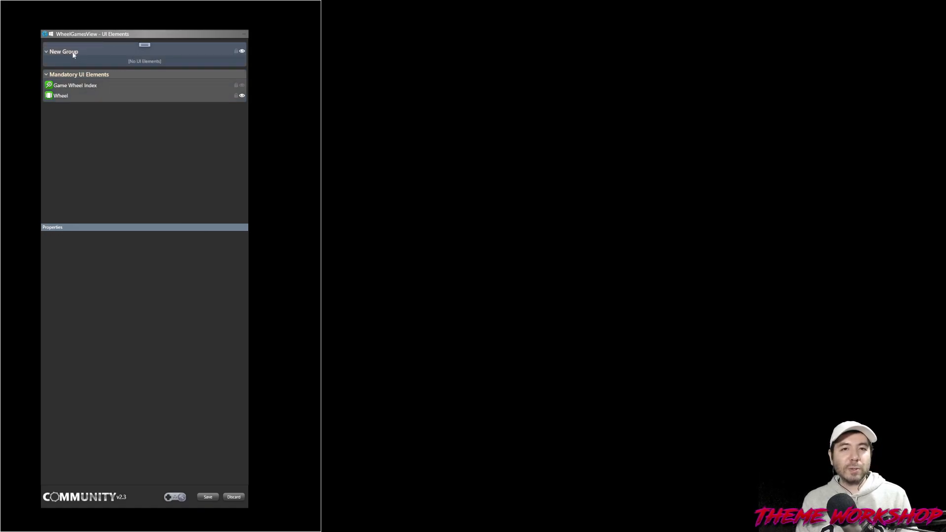
{"action": "left_click_drag", "start_coordinate": [73, 55], "coordinate": [60, 109]}
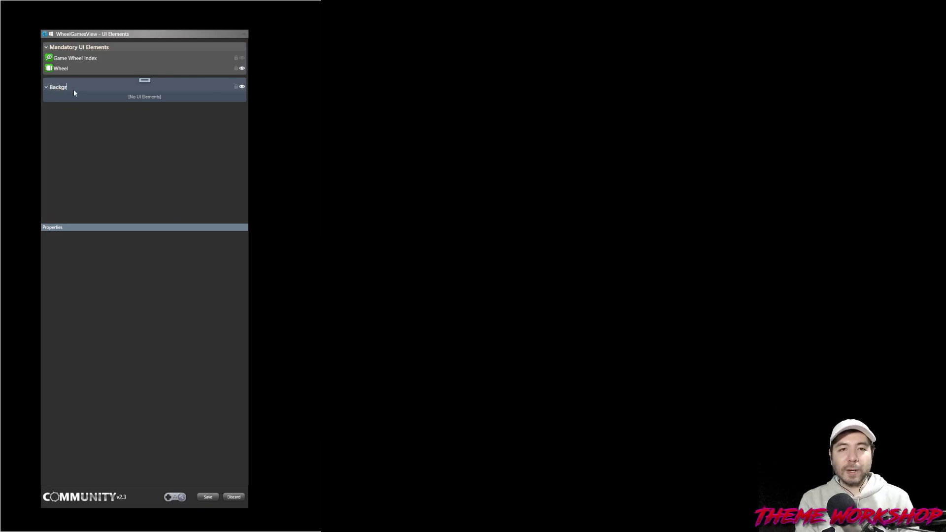
{"action": "type", "text": "ound Group"}
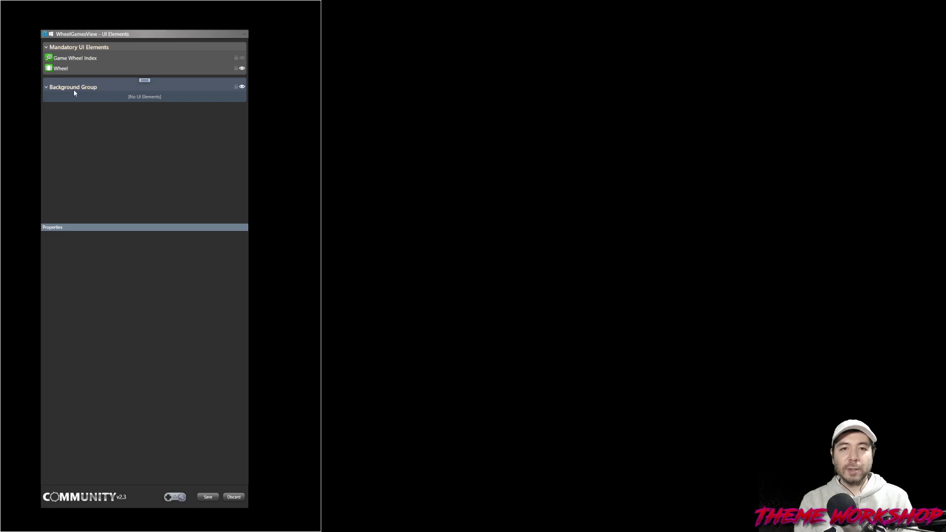
Add an Image element to Background Group and name it Background Image.
{"action": "right_click", "coordinate": [146, 80]}
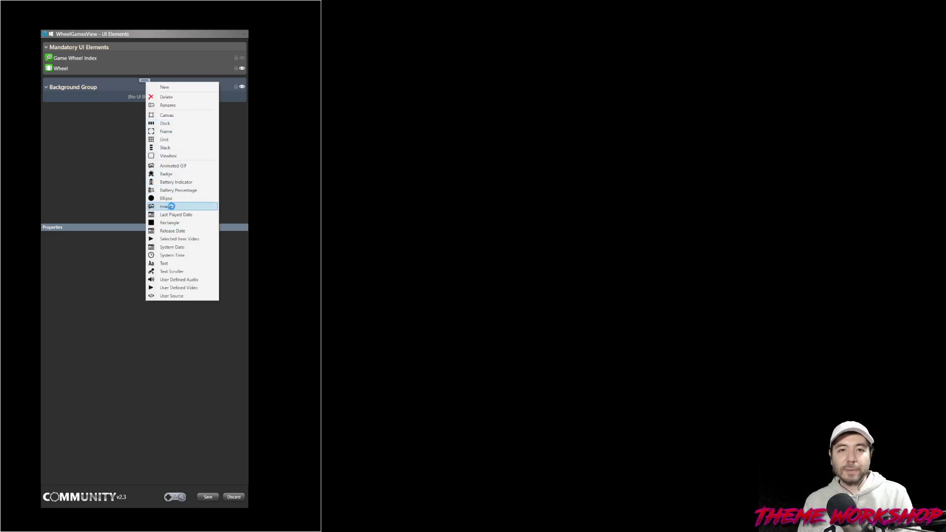
{"action": "left_click", "coordinate": [171, 207]}
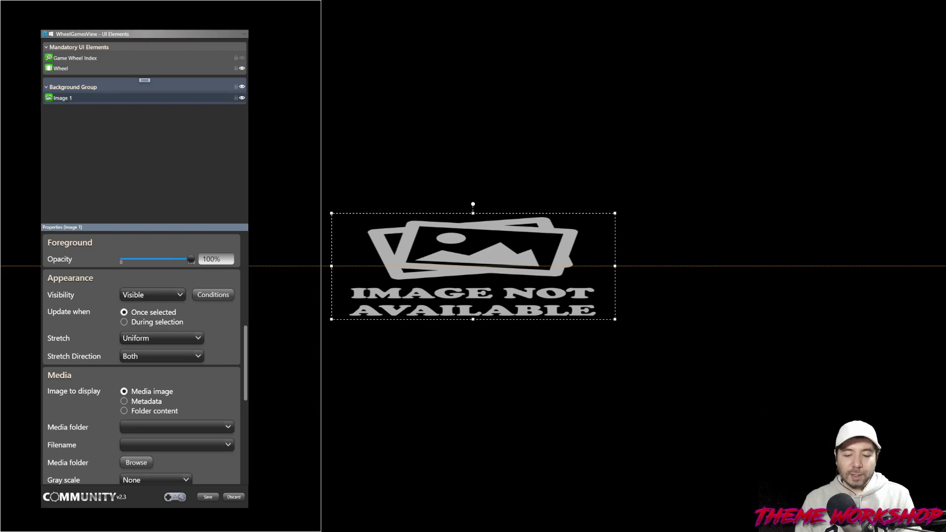
{"action": "key", "text": "BackSpace"}
{"action": "key", "text": "BackSpace"}
{"action": "key", "text": "BackSpace"}
{"action": "key", "text": "BackSpace"}
{"action": "key", "text": "BackSpace"}
{"action": "key", "text": "BackSpace"}
{"action": "key", "text": "BackSpace"}
{"action": "type", "text": "Backg"}
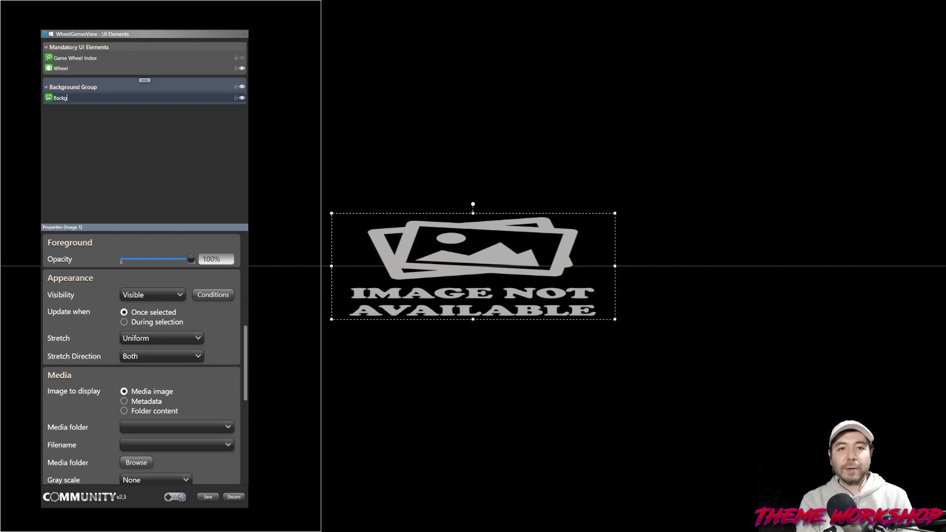
{"action": "type", "text": "round Image"}
{"action": "key", "text": "Return"}
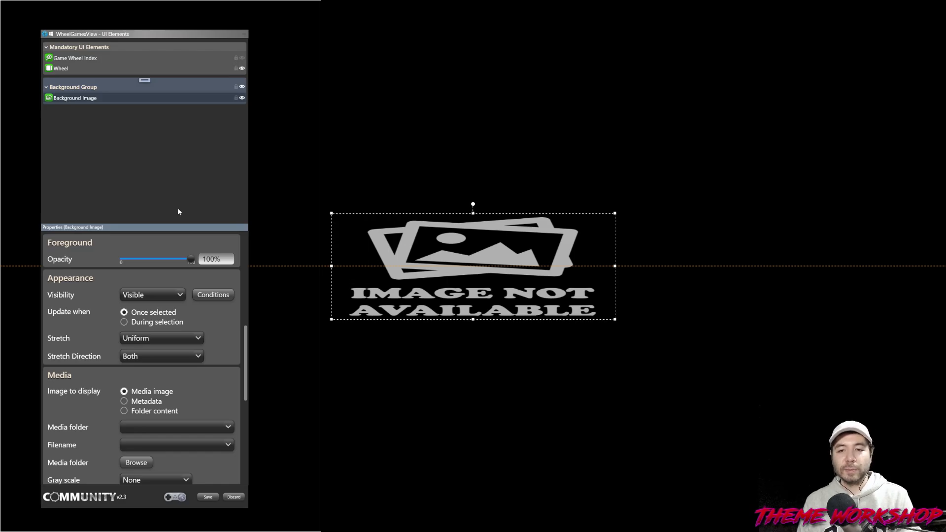
Move the Background Image to X 0, Y 0 and enlarge it to about 2560 wide and 1436 high.
{"action": "scroll", "coordinate": [245, 331], "scroll_direction": "up", "scroll_amount": 5}
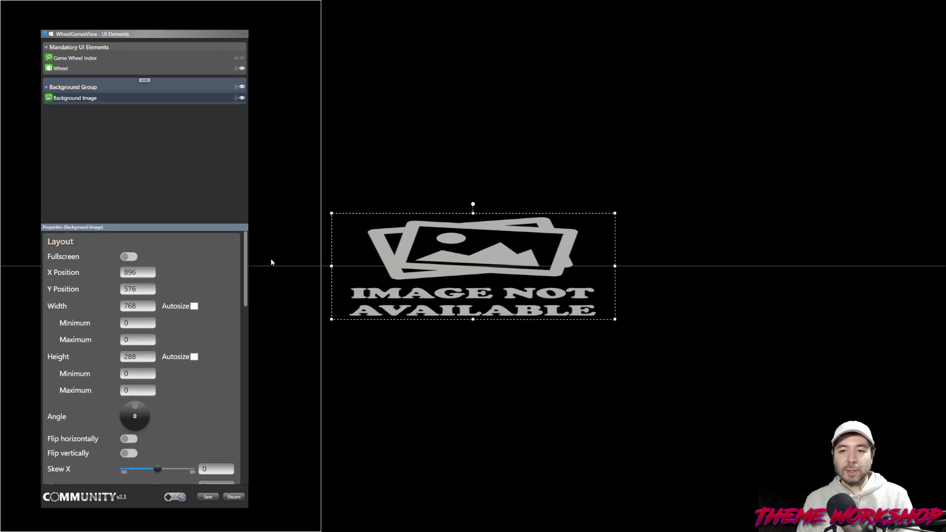
{"action": "left_click_drag", "start_coordinate": [512, 315], "coordinate": [180, 105]}
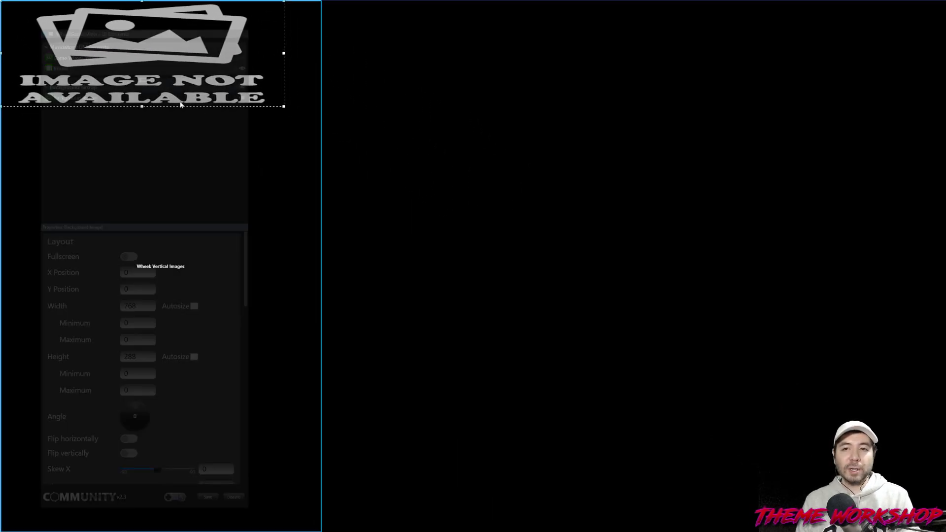
{"action": "left_click_drag", "start_coordinate": [283, 106], "coordinate": [945, 530]}
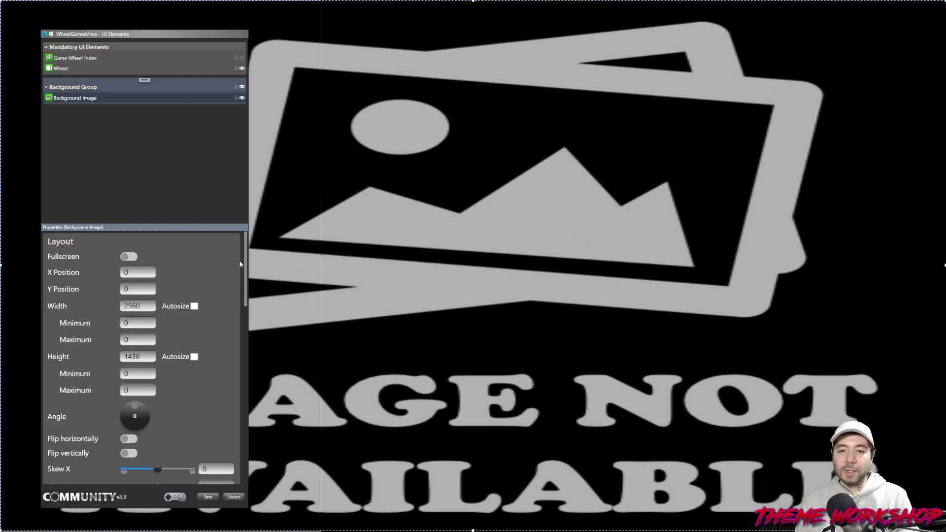
{"action": "double_click", "coordinate": [132, 357]}
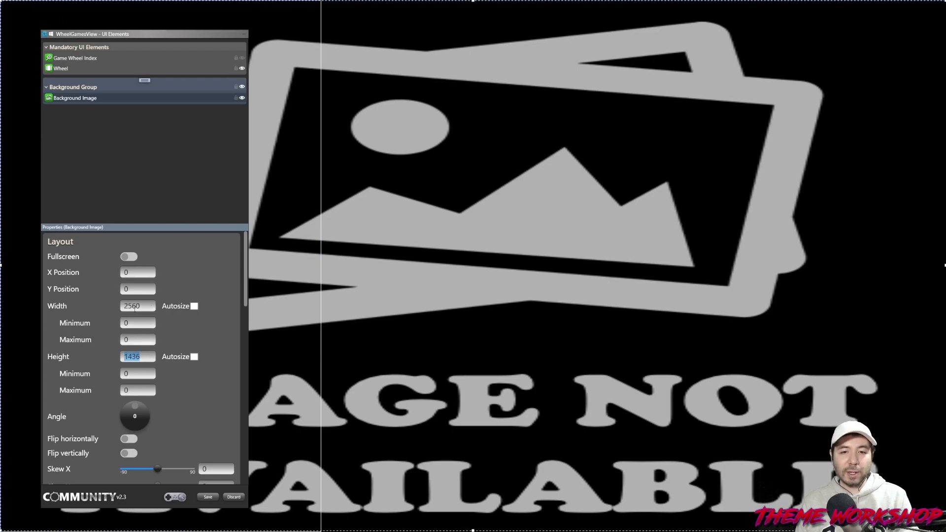
Make the Background Image fullscreen and centre its alignment both horizontally and vertically.
{"action": "left_click", "coordinate": [129, 257]}
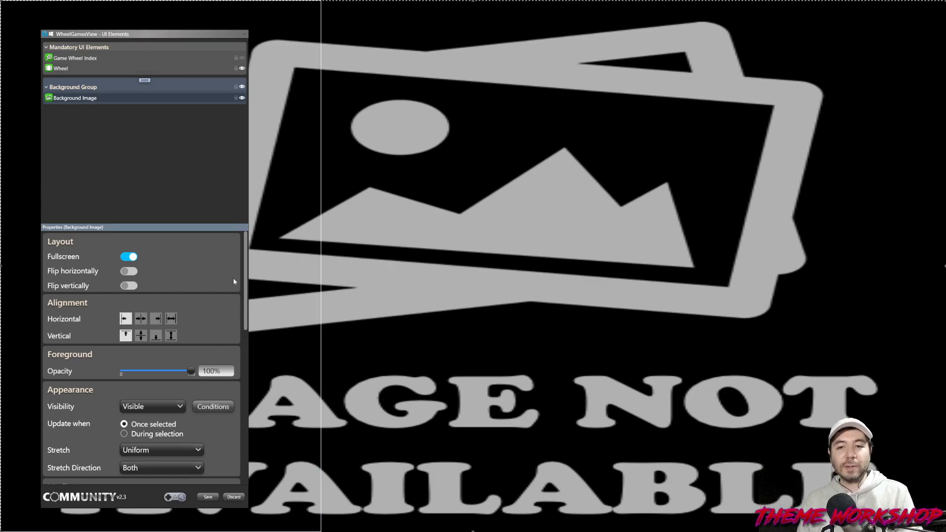
{"action": "scroll", "coordinate": [247, 279], "scroll_direction": "down", "scroll_amount": 3}
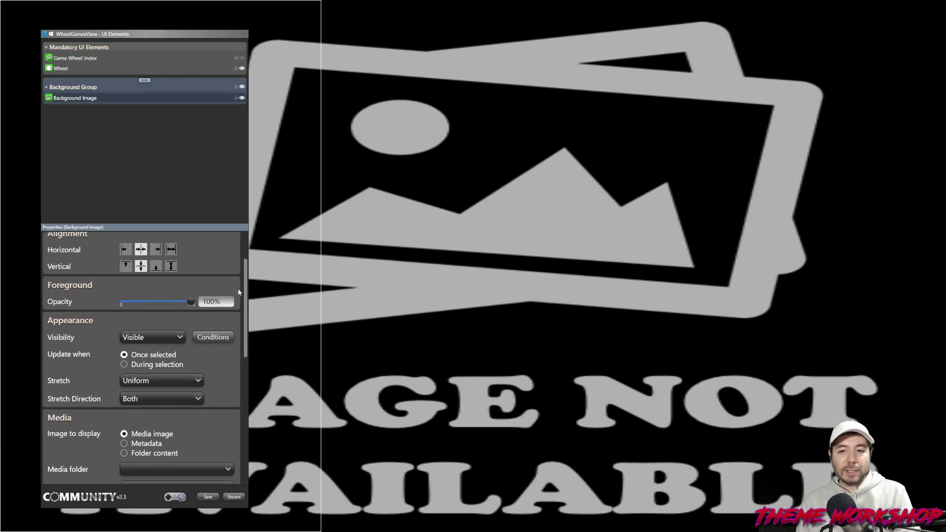
{"action": "left_click_drag", "start_coordinate": [245, 290], "coordinate": [245, 304]}
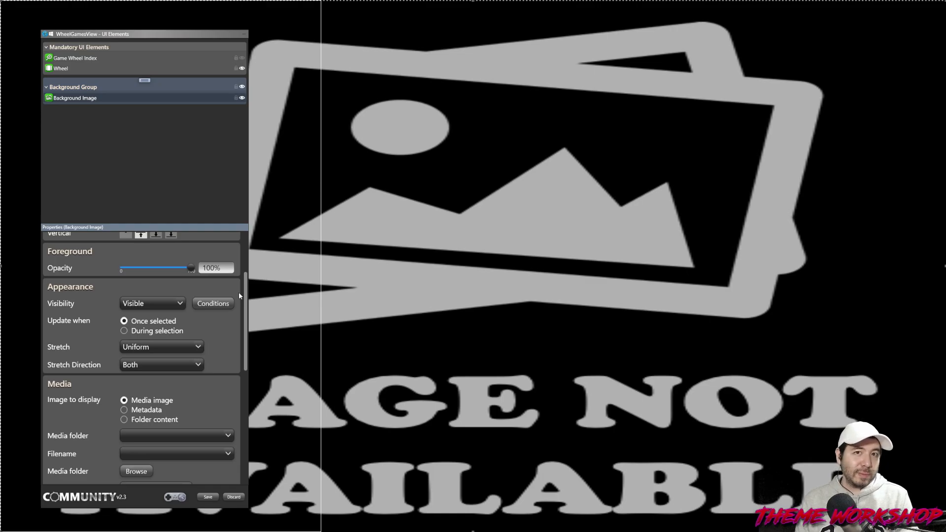
{"action": "left_click_drag", "start_coordinate": [244, 296], "coordinate": [242, 292]}
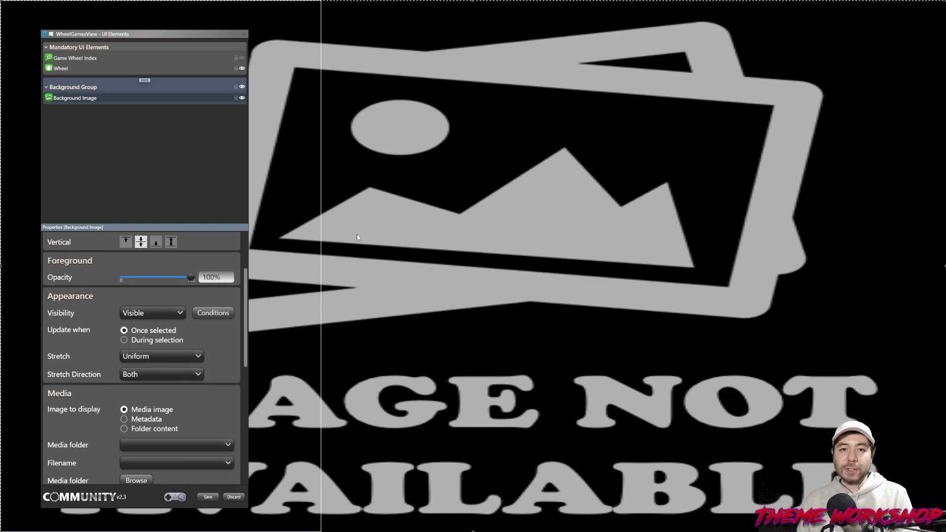
{"action": "mouse_move", "coordinate": [247, 323]}
{"action": "left_mouse_down"}
{"action": "mouse_move", "coordinate": [249, 288]}
{"action": "mouse_move", "coordinate": [242, 335]}
{"action": "mouse_move", "coordinate": [236, 317]}
{"action": "mouse_move", "coordinate": [231, 324]}
{"action": "left_mouse_up"}
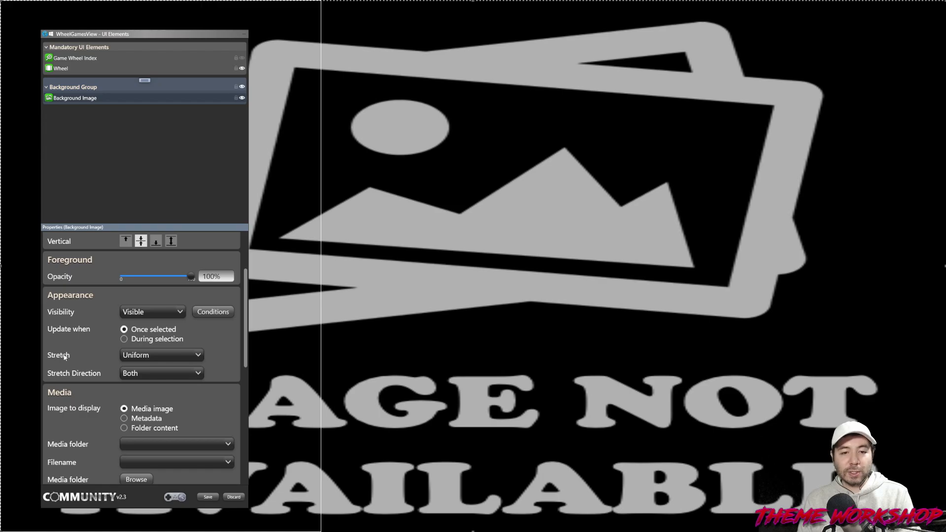
Try the Fill, None, Uniform and UniformToFill stretch modes on the Background Image.
{"action": "left_click", "coordinate": [197, 355]}
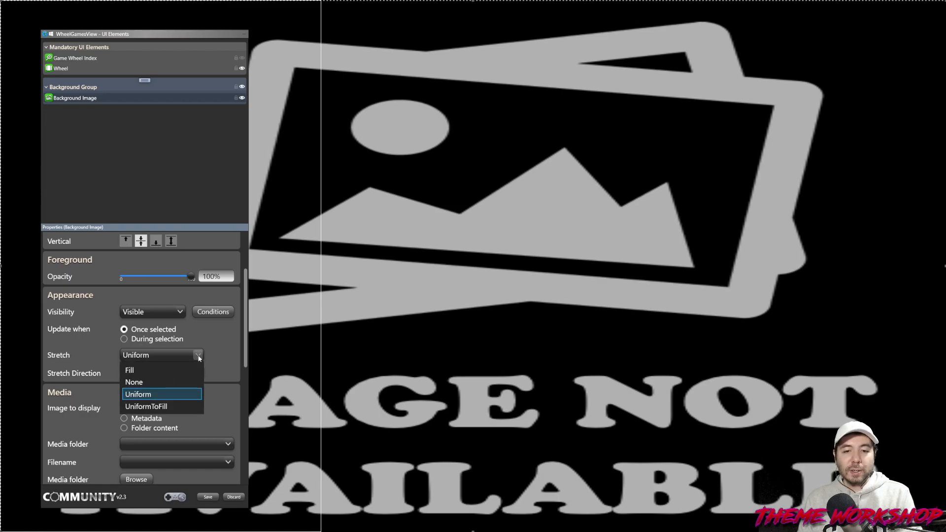
{"action": "left_click", "coordinate": [155, 369]}
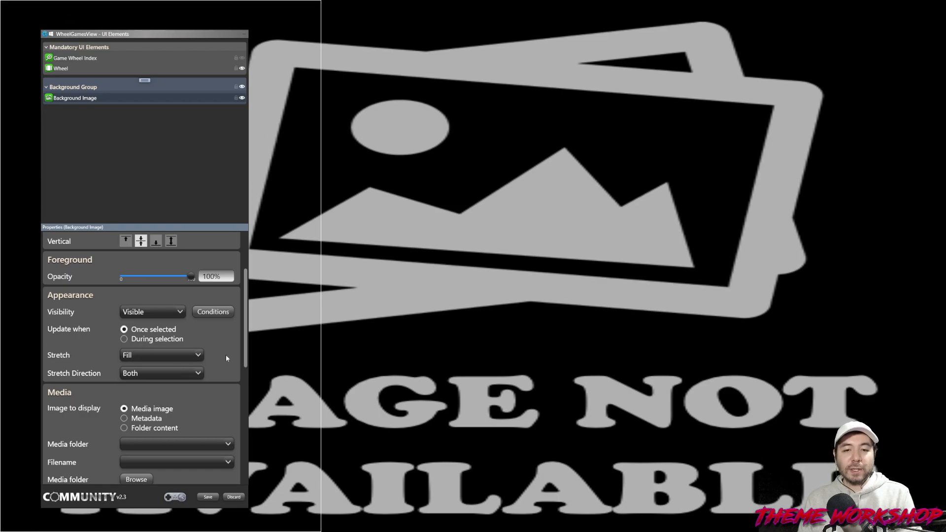
{"action": "left_click", "coordinate": [196, 354]}
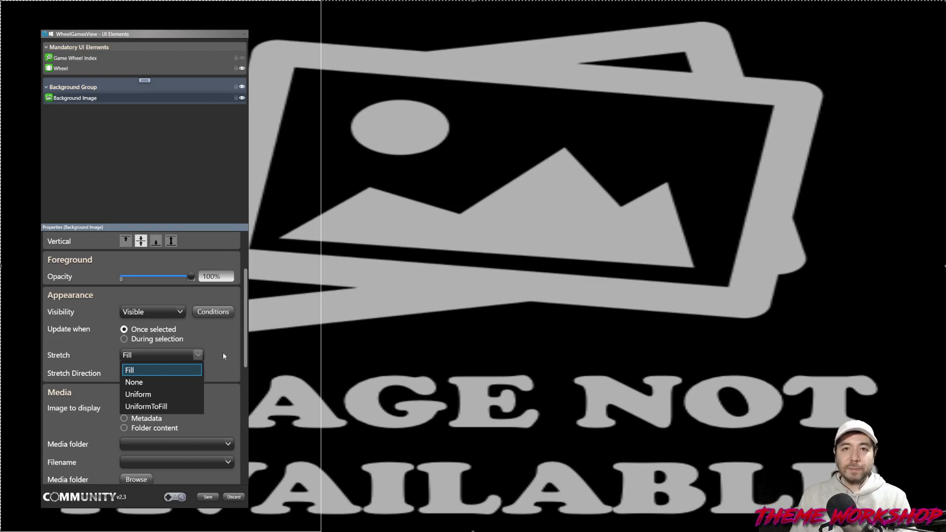
{"action": "left_click", "coordinate": [138, 371]}
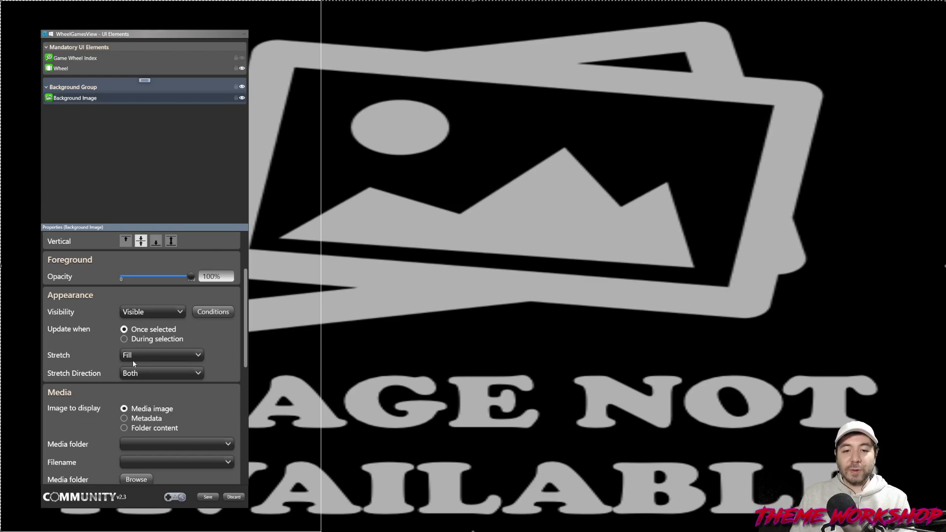
{"action": "left_click", "coordinate": [146, 355]}
{"action": "left_click", "coordinate": [140, 385]}
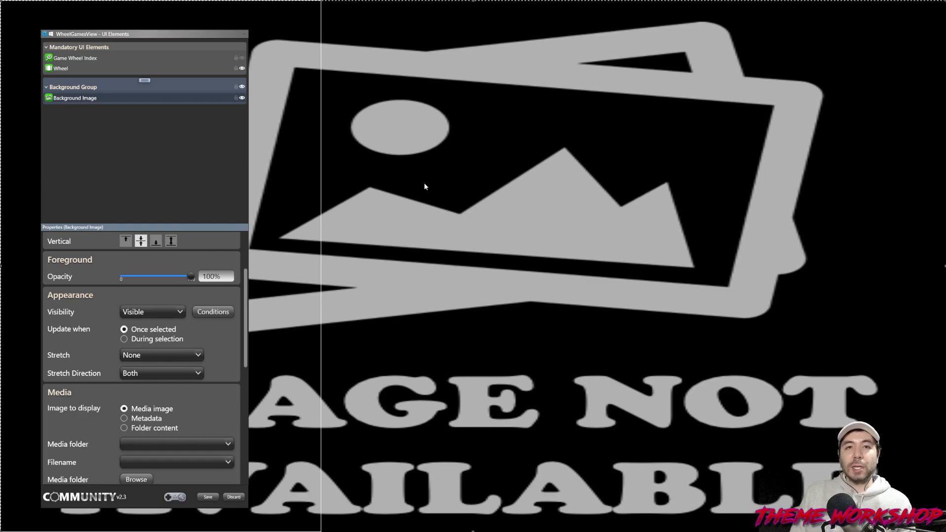
{"action": "left_click", "coordinate": [165, 355]}
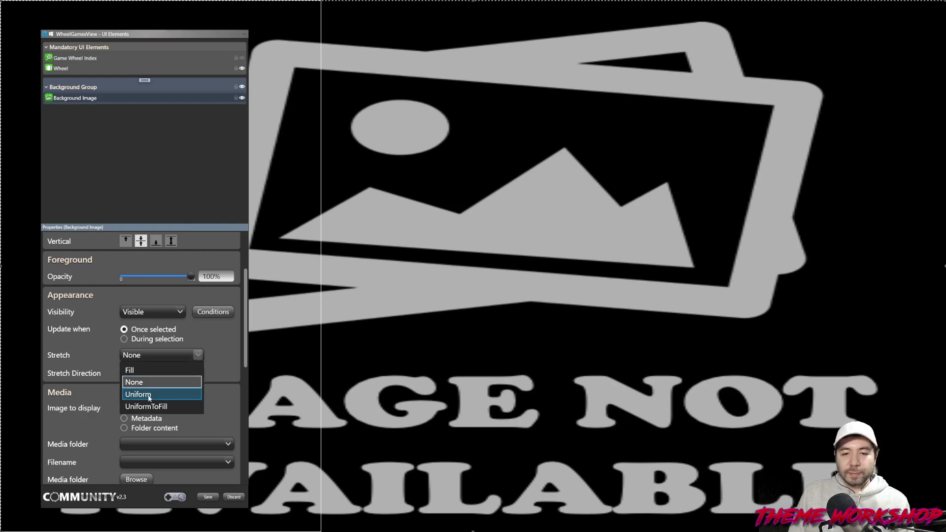
{"action": "left_click", "coordinate": [149, 395]}
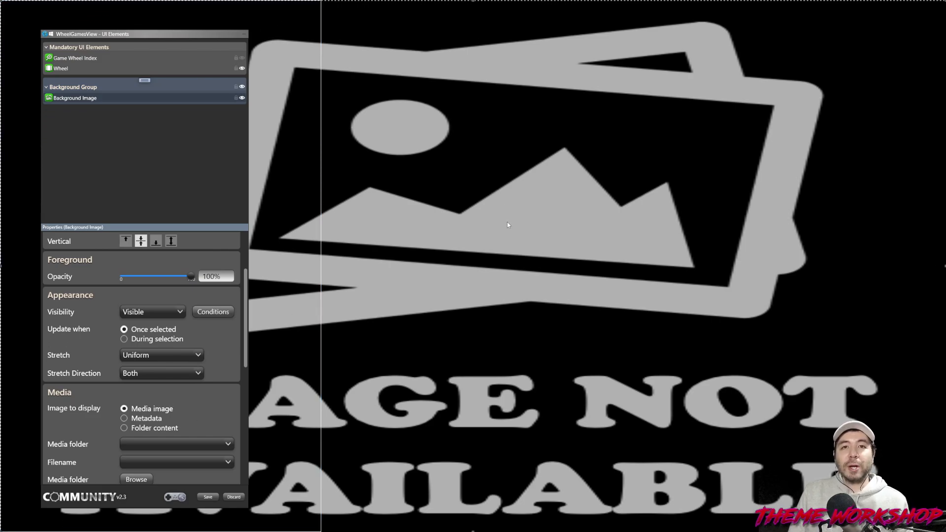
{"action": "left_click", "coordinate": [197, 355]}
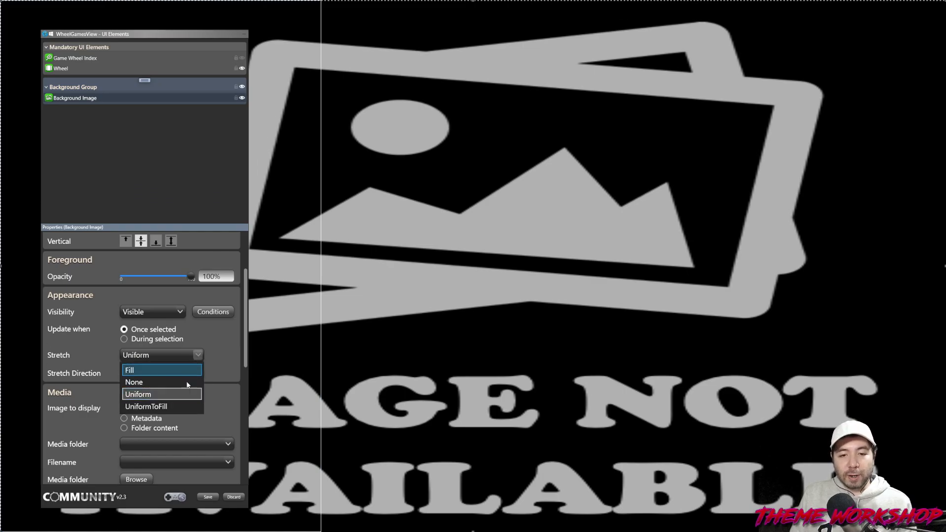
{"action": "left_click", "coordinate": [152, 412]}
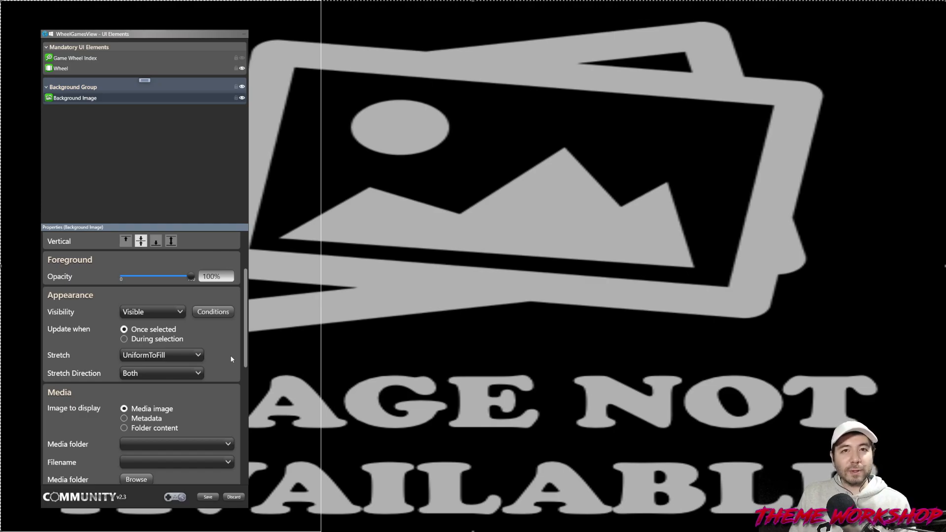
Set the Background Image's stretch to Fill and make it display the Fan art metadata image.
{"action": "left_click", "coordinate": [200, 355]}
{"action": "left_click", "coordinate": [141, 370]}
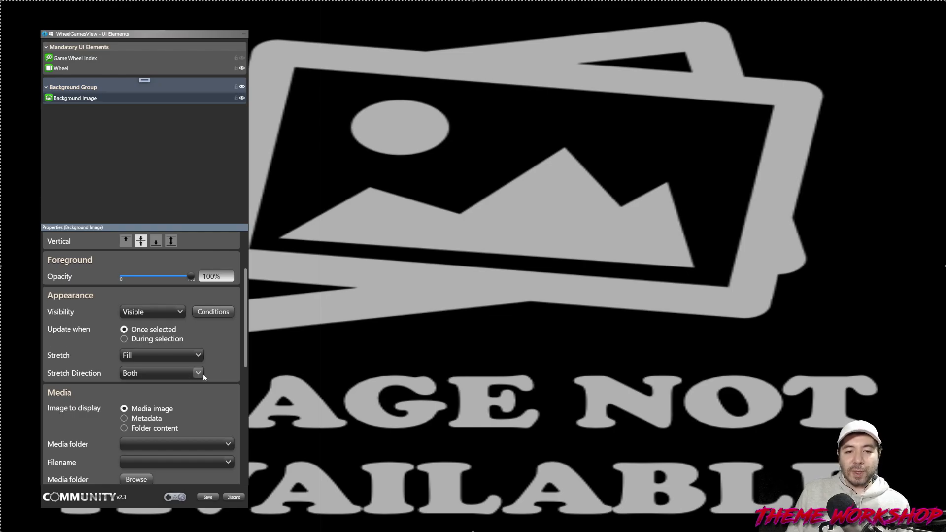
{"action": "scroll", "coordinate": [203, 373], "scroll_direction": "down", "scroll_amount": 3}
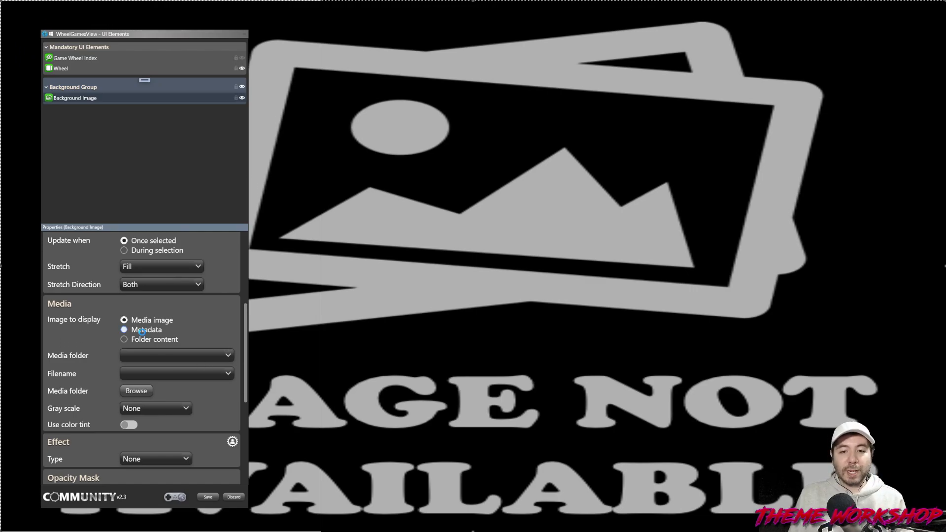
{"action": "left_click", "coordinate": [141, 332]}
{"action": "left_click", "coordinate": [227, 355]}
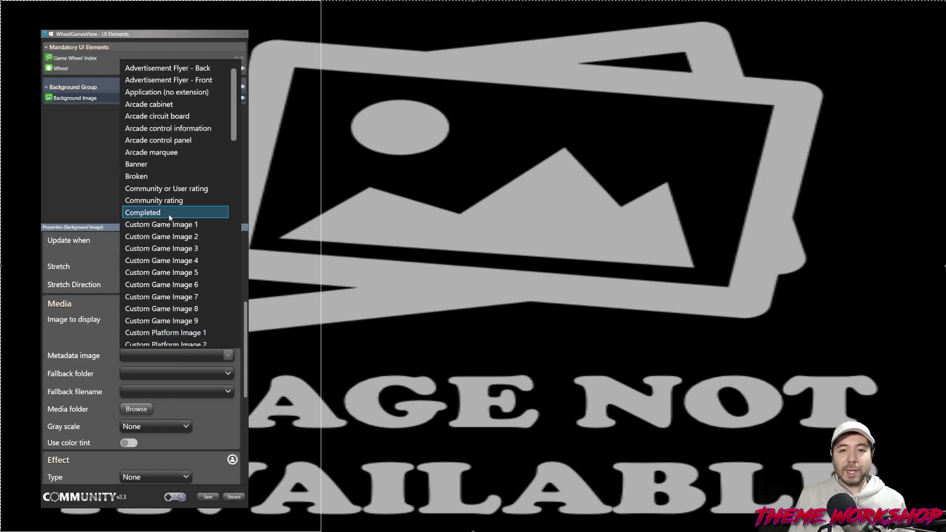
{"action": "scroll", "coordinate": [169, 216], "scroll_direction": "down", "scroll_amount": 10}
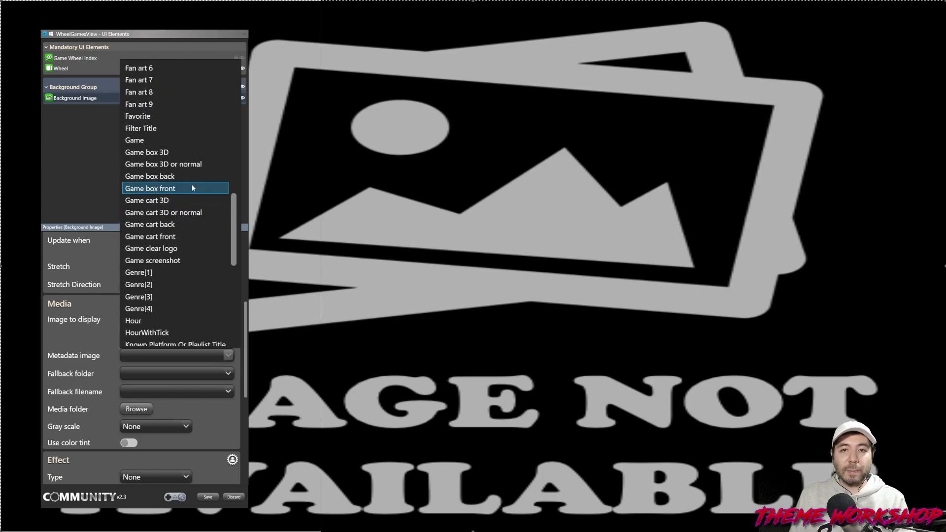
{"action": "scroll", "coordinate": [172, 171], "scroll_direction": "up", "scroll_amount": 4}
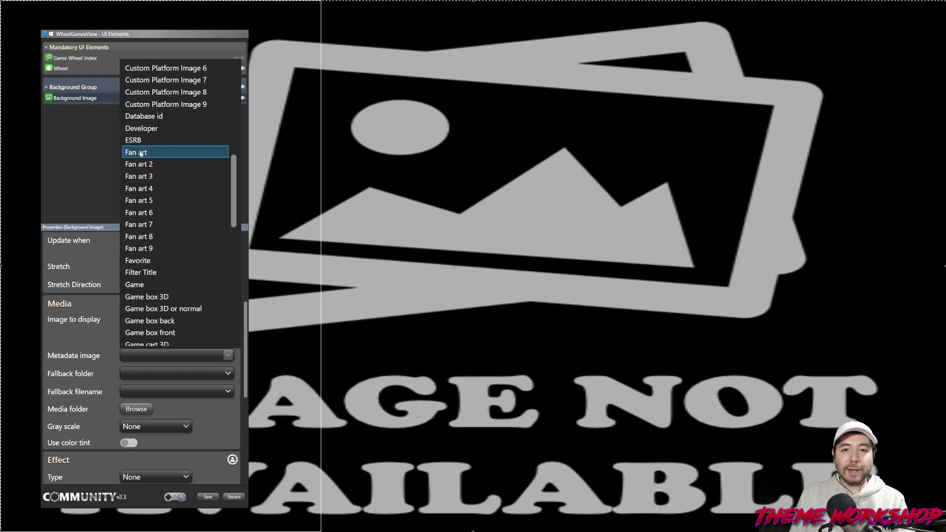
{"action": "left_click", "coordinate": [141, 153]}
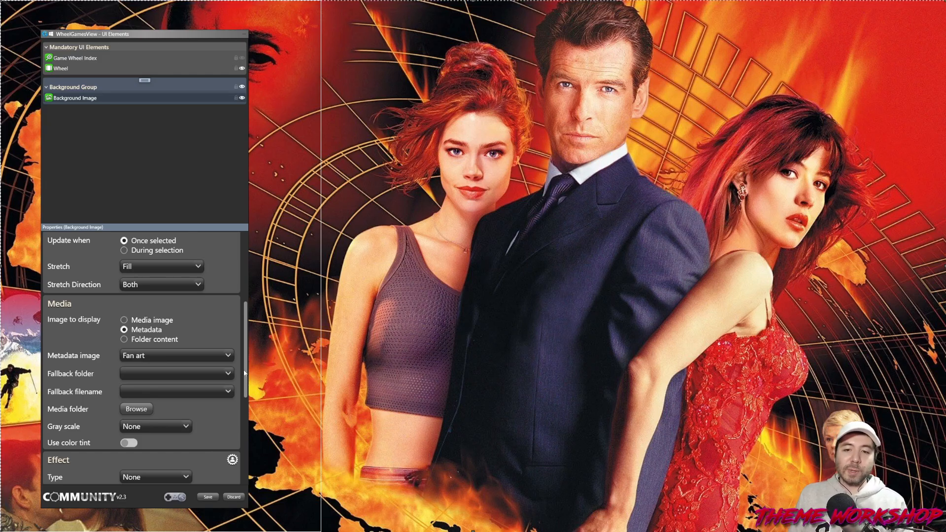
{"action": "scroll", "coordinate": [246, 357], "scroll_direction": "down", "scroll_amount": 2}
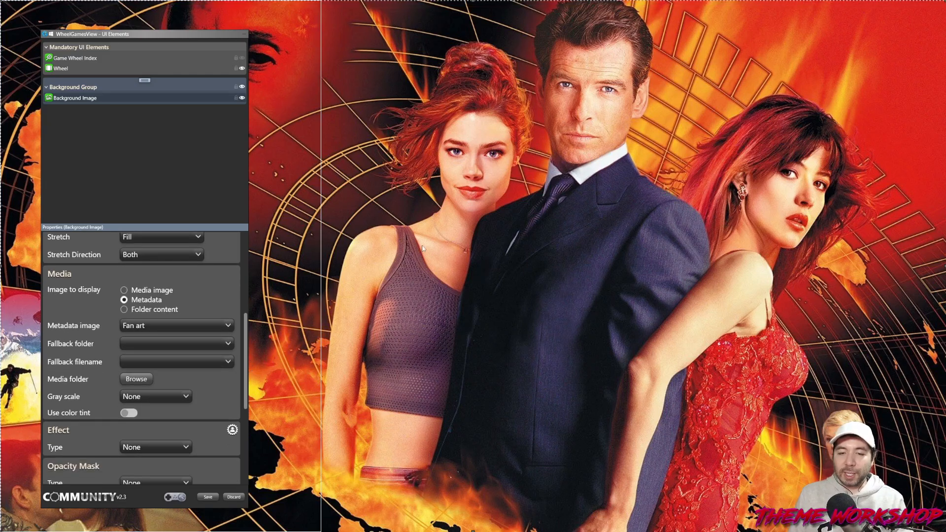
{"action": "scroll", "coordinate": [247, 344], "scroll_direction": "down", "scroll_amount": 2}
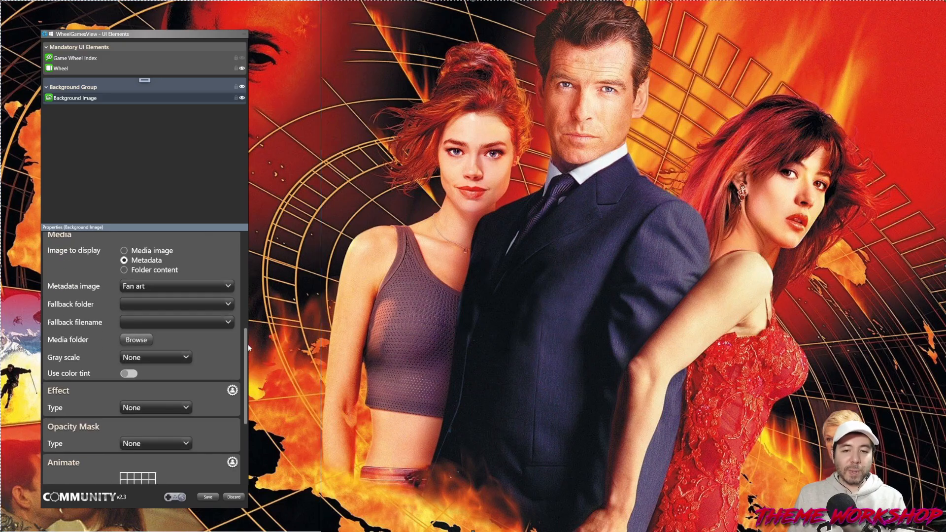
Add an image element to the Background Group and name it BoxArt.
{"action": "scroll", "coordinate": [250, 344], "scroll_direction": "down", "scroll_amount": 1}
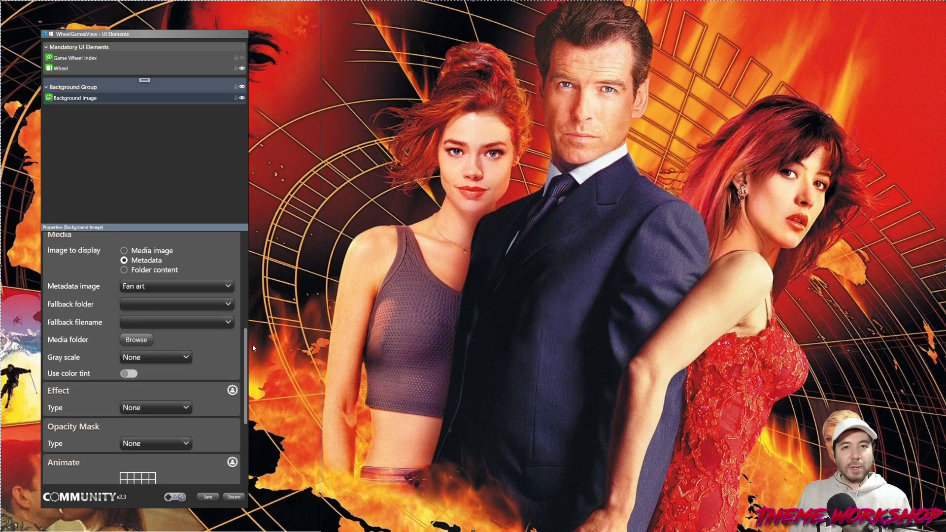
{"action": "scroll", "coordinate": [249, 340], "scroll_direction": "up", "scroll_amount": 1}
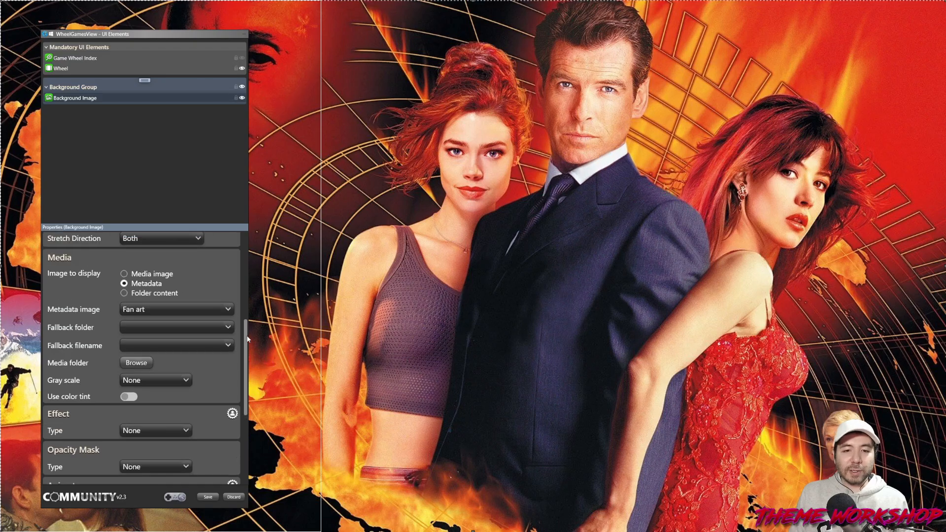
{"action": "scroll", "coordinate": [248, 339], "scroll_direction": "up", "scroll_amount": 9}
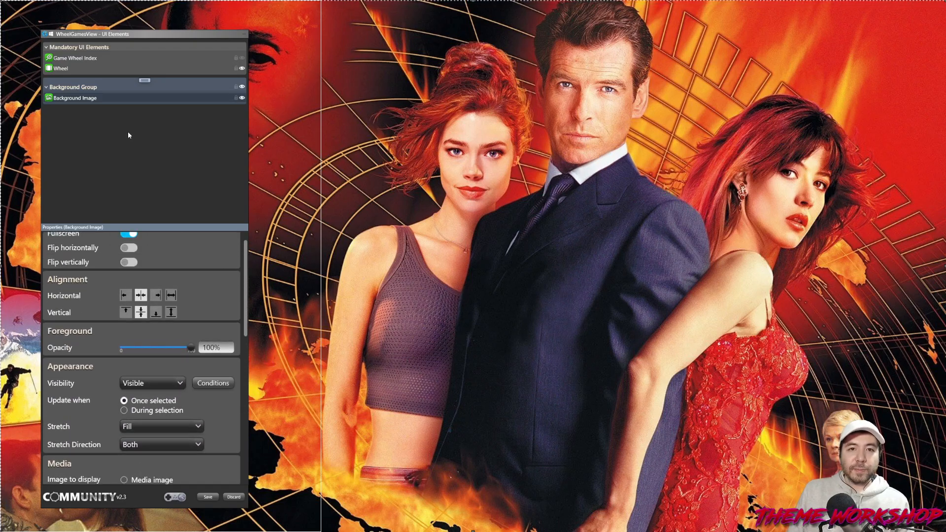
{"action": "left_click", "coordinate": [146, 81]}
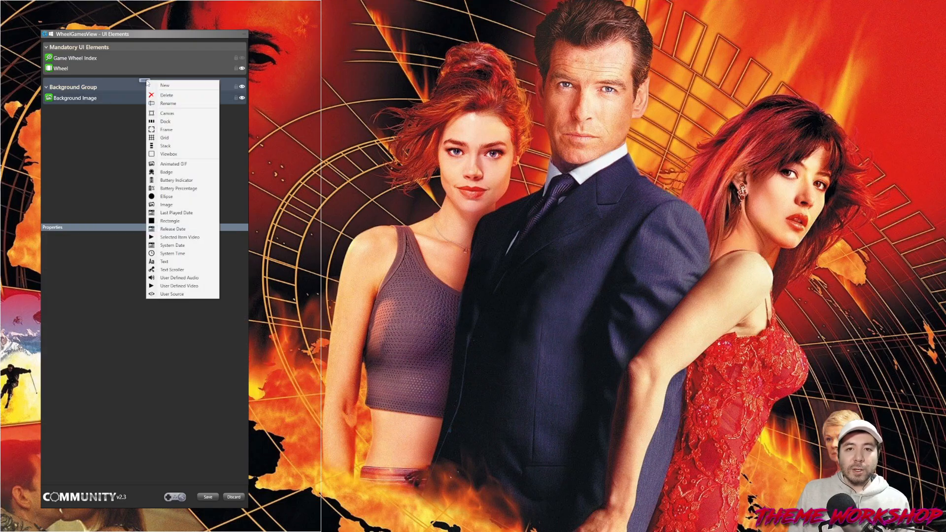
{"action": "left_click", "coordinate": [166, 205]}
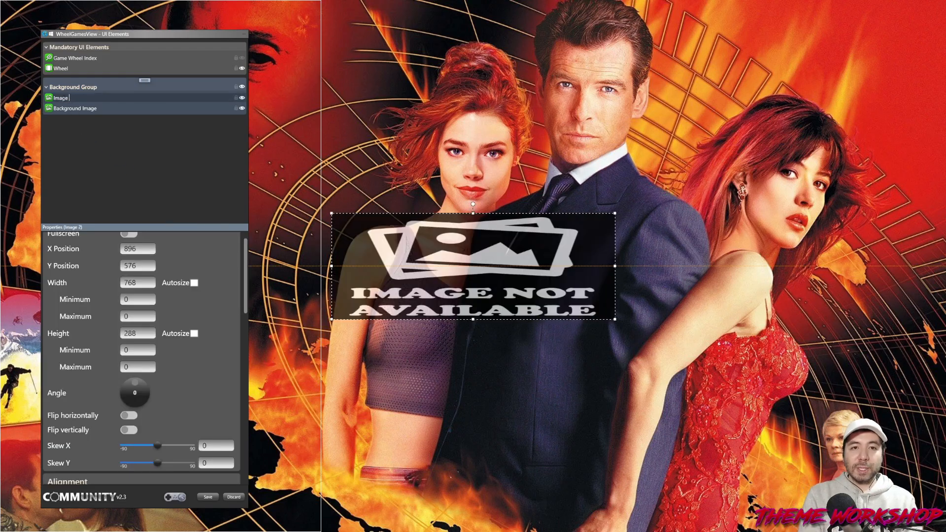
{"action": "double_click", "coordinate": [64, 97]}
{"action": "type", "text": "BoxArt"}
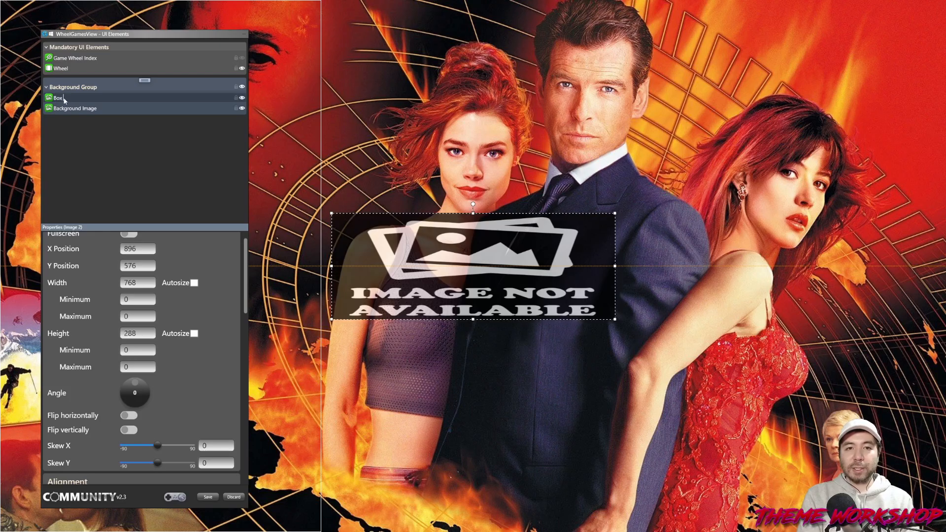
{"action": "key", "text": "Return"}
Set the BoxArt element to display a metadata image, using Game box front.
{"action": "scroll", "coordinate": [236, 295], "scroll_direction": "down", "scroll_amount": 10}
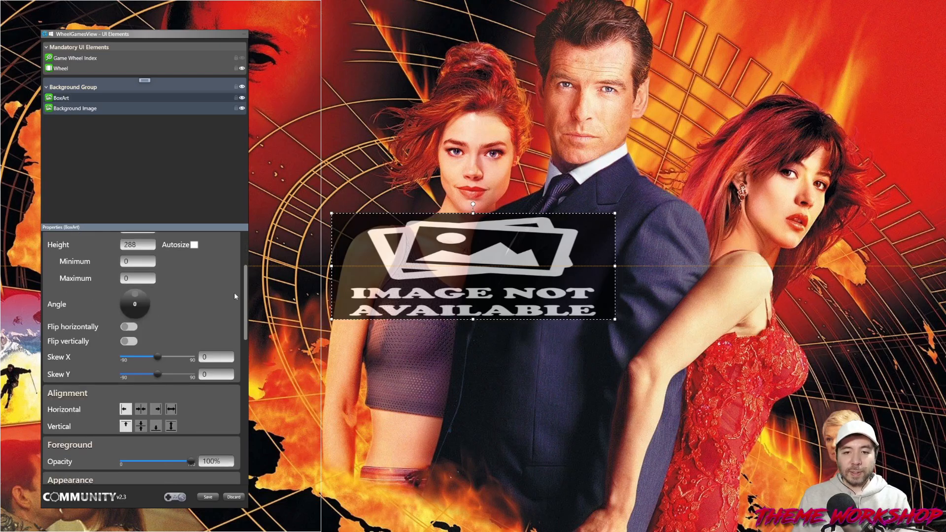
{"action": "scroll", "coordinate": [237, 299], "scroll_direction": "down", "scroll_amount": 5}
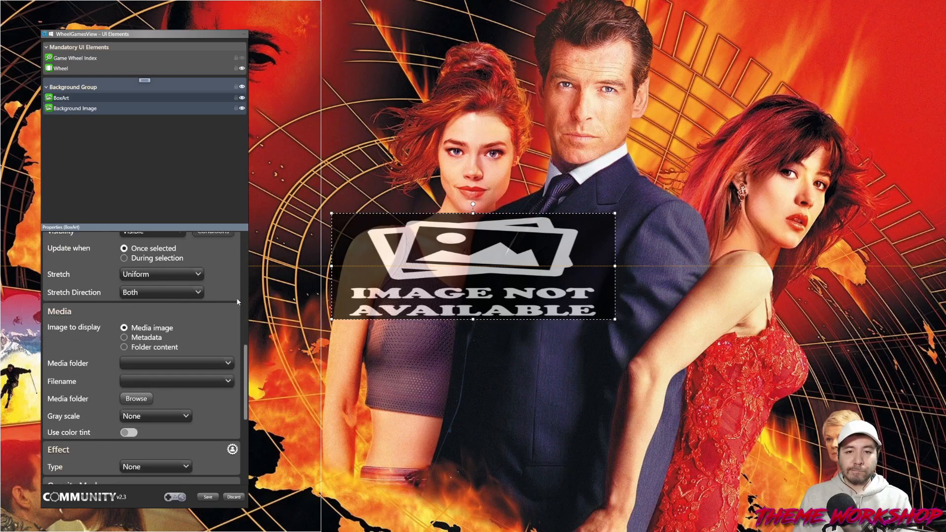
{"action": "left_click", "coordinate": [129, 285]}
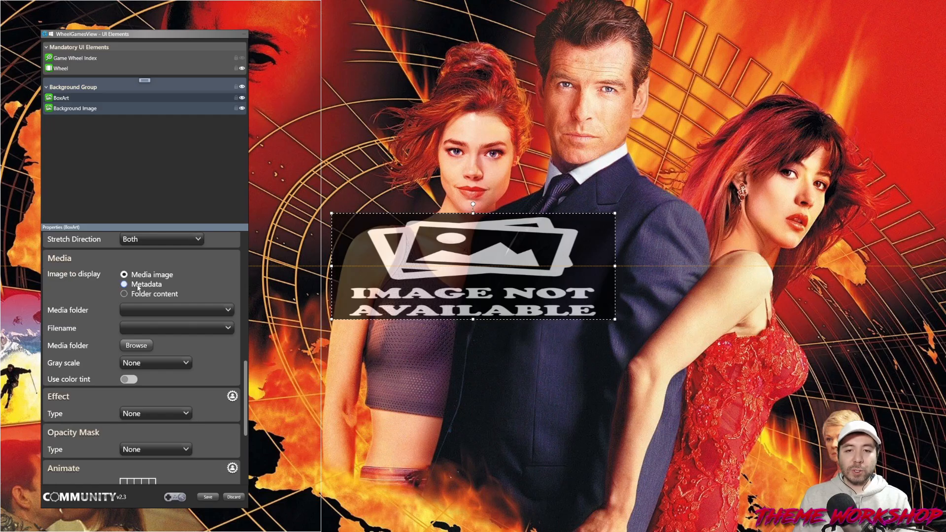
{"action": "left_click", "coordinate": [228, 311]}
{"action": "scroll", "coordinate": [208, 213], "scroll_direction": "down", "scroll_amount": 10}
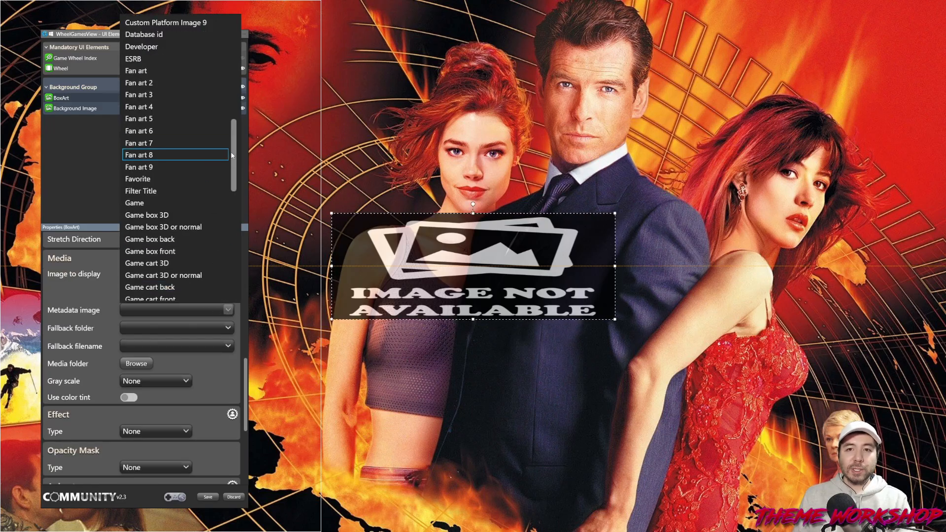
{"action": "left_click_drag", "start_coordinate": [234, 155], "coordinate": [229, 191]}
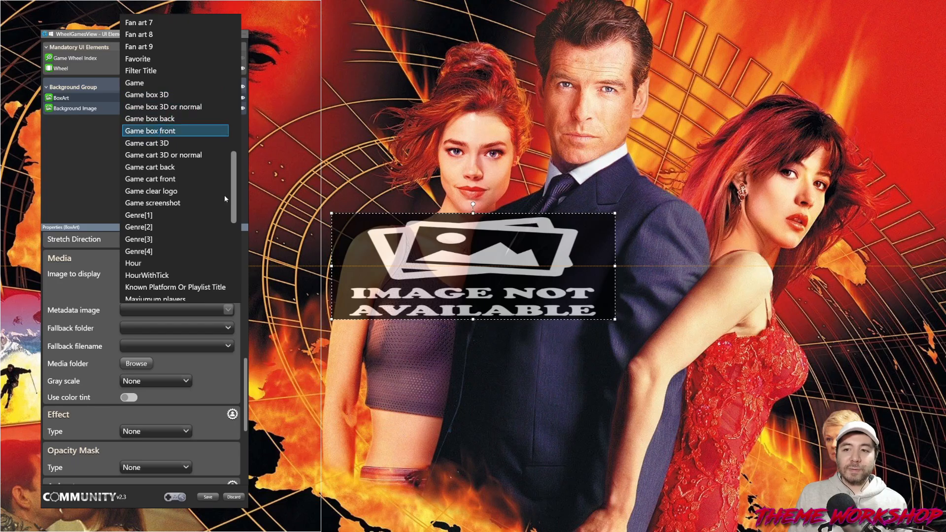
{"action": "left_click", "coordinate": [157, 132]}
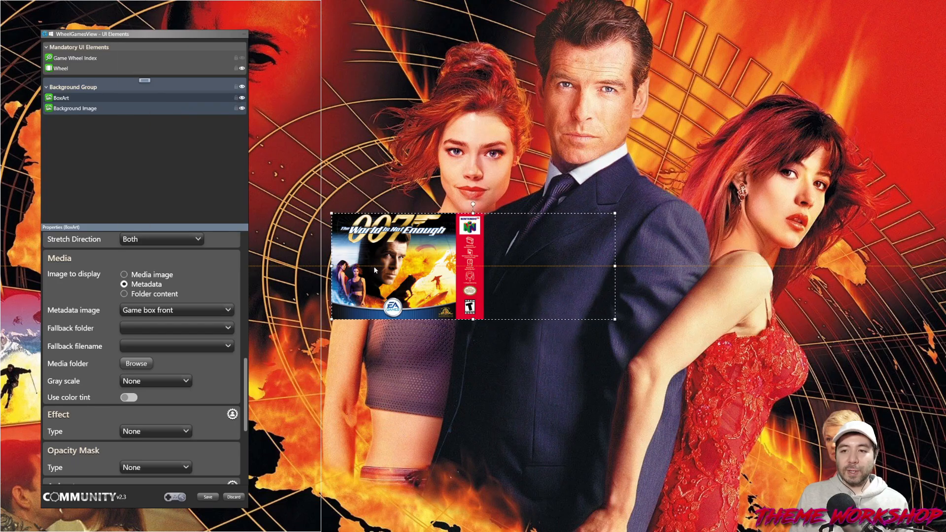
Move the BoxArt element up near the screen's upper edge and enlarge its frame to about 756 wide, extending well below the cover.
{"action": "left_click_drag", "start_coordinate": [412, 271], "coordinate": [424, 85]}
{"action": "left_click_drag", "start_coordinate": [627, 134], "coordinate": [624, 389]}
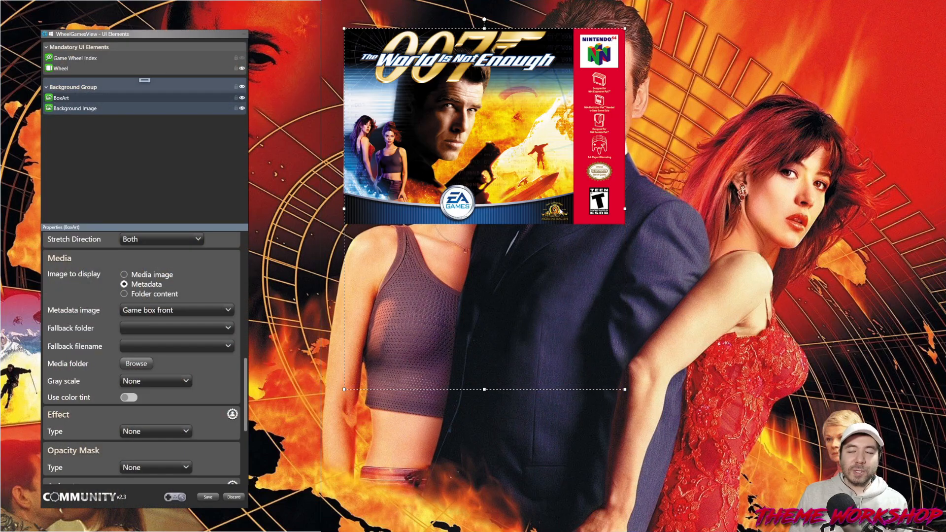
{"action": "left_click_drag", "start_coordinate": [626, 391], "coordinate": [623, 389]}
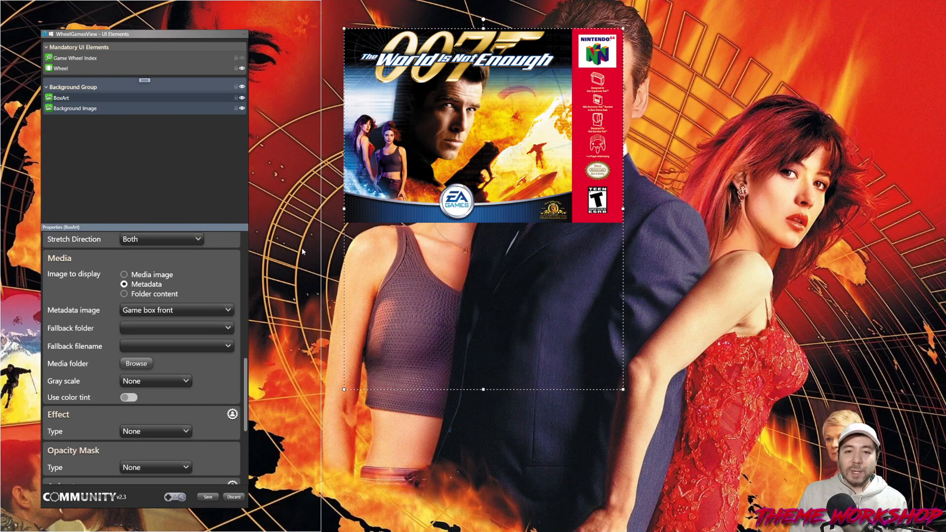
Set the BoxArt element's horizontal alignment to center, keeping its vertical alignment at the top.
{"action": "scroll", "coordinate": [245, 284], "scroll_direction": "up", "scroll_amount": 5}
{"action": "scroll", "coordinate": [245, 283], "scroll_direction": "down", "scroll_amount": 3}
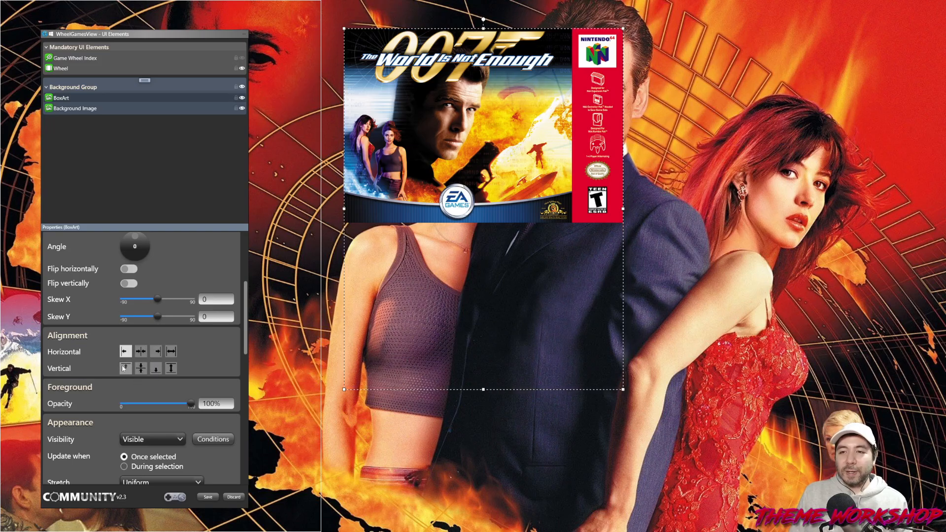
{"action": "left_click", "coordinate": [143, 351]}
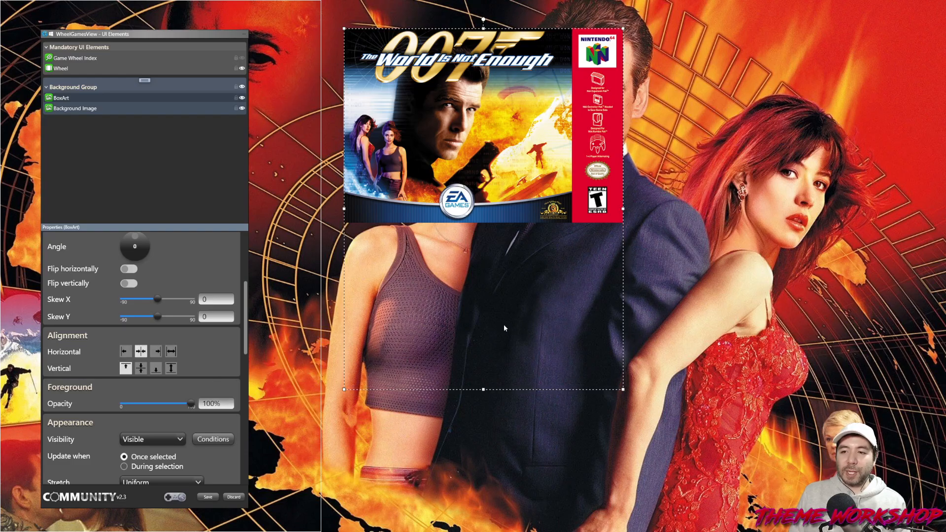
Extend the BoxArt frame downward to a height of about 1095 and shift the whole element slightly down.
{"action": "left_click_drag", "start_coordinate": [483, 390], "coordinate": [483, 433]}
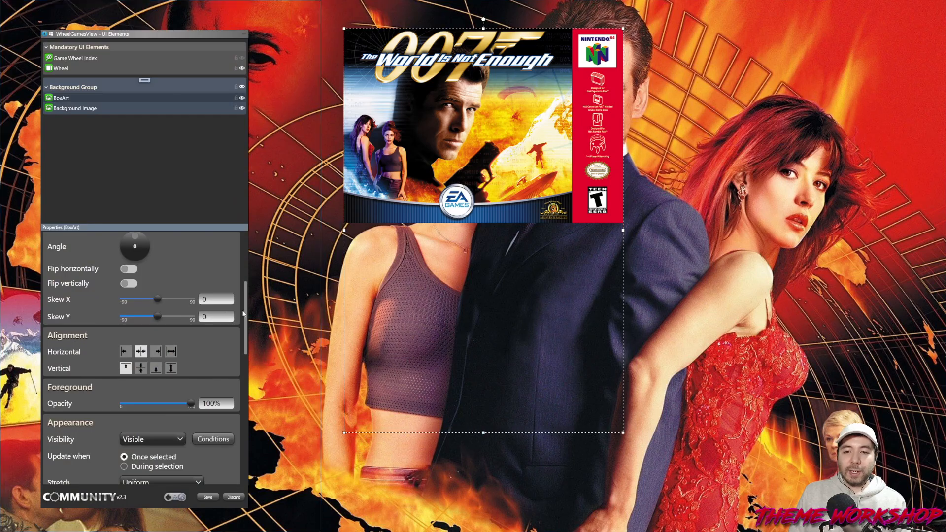
{"action": "scroll", "coordinate": [242, 314], "scroll_direction": "up", "scroll_amount": 3}
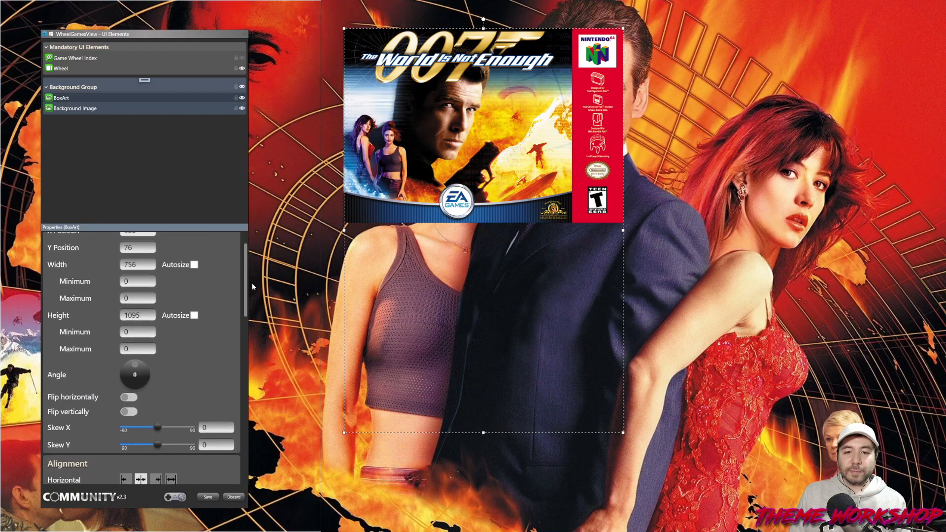
{"action": "scroll", "coordinate": [244, 291], "scroll_direction": "down", "scroll_amount": 3}
{"action": "left_click_drag", "start_coordinate": [452, 156], "coordinate": [451, 195]}
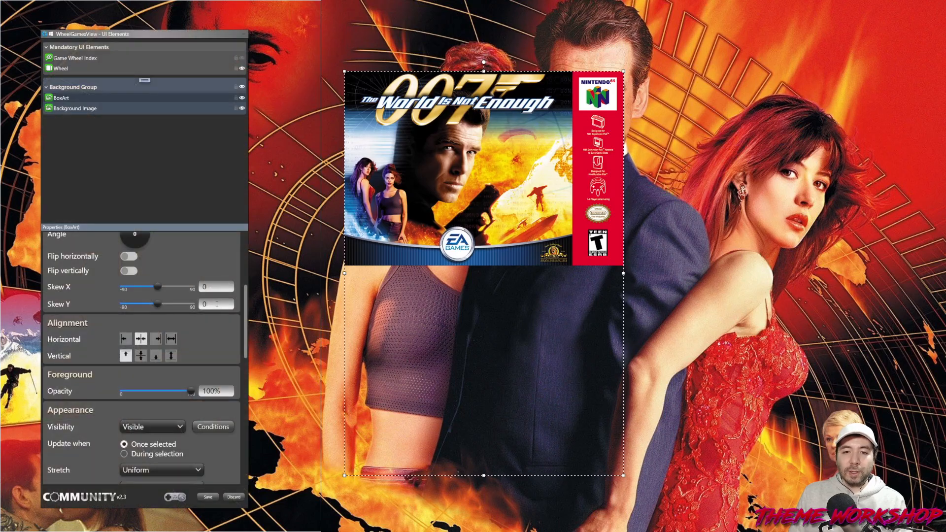
Add a Selected Item Video to the Background Group, place it beside the box art with tops level, and increase its height.
{"action": "right_click", "coordinate": [143, 83]}
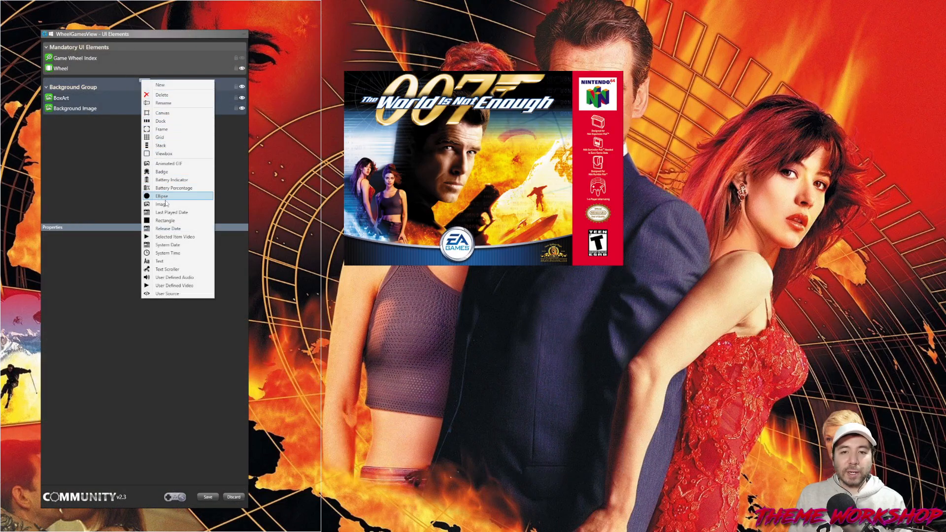
{"action": "left_click", "coordinate": [170, 237]}
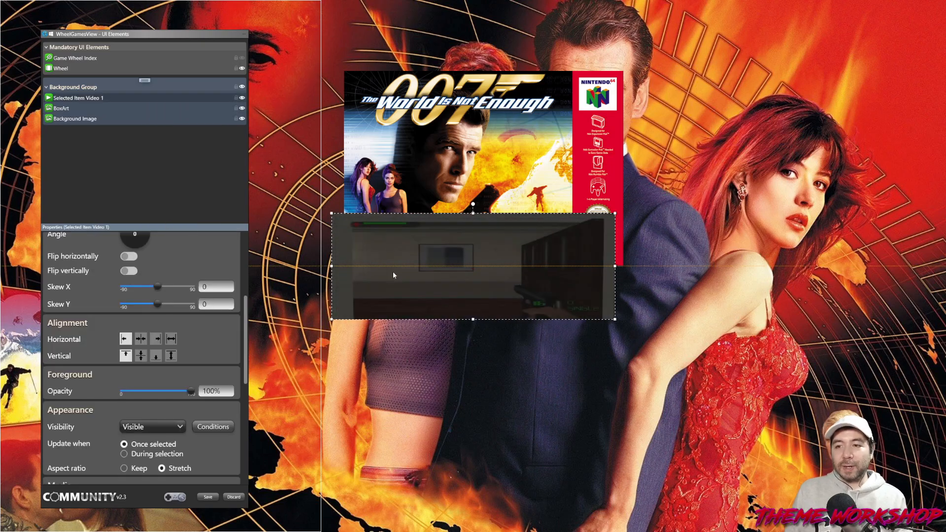
{"action": "left_click_drag", "start_coordinate": [447, 309], "coordinate": [757, 170]}
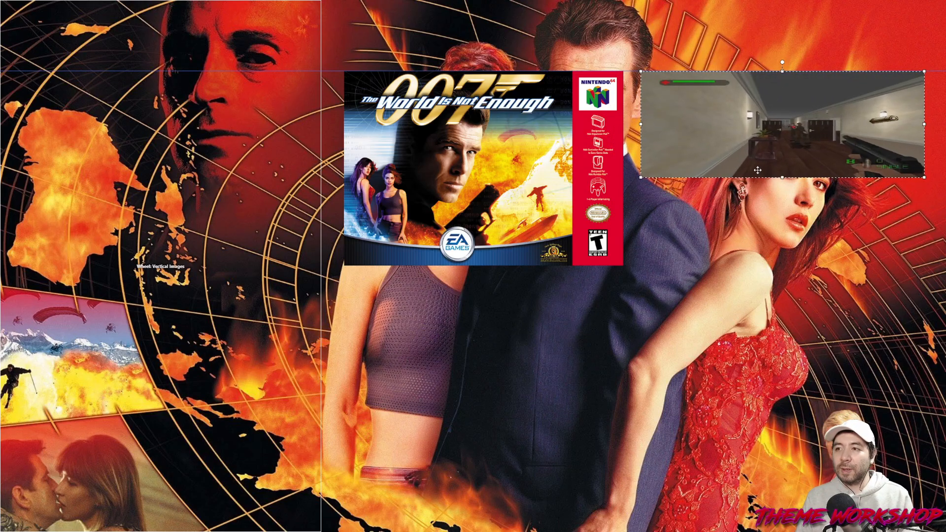
{"action": "left_click_drag", "start_coordinate": [793, 238], "coordinate": [793, 276]}
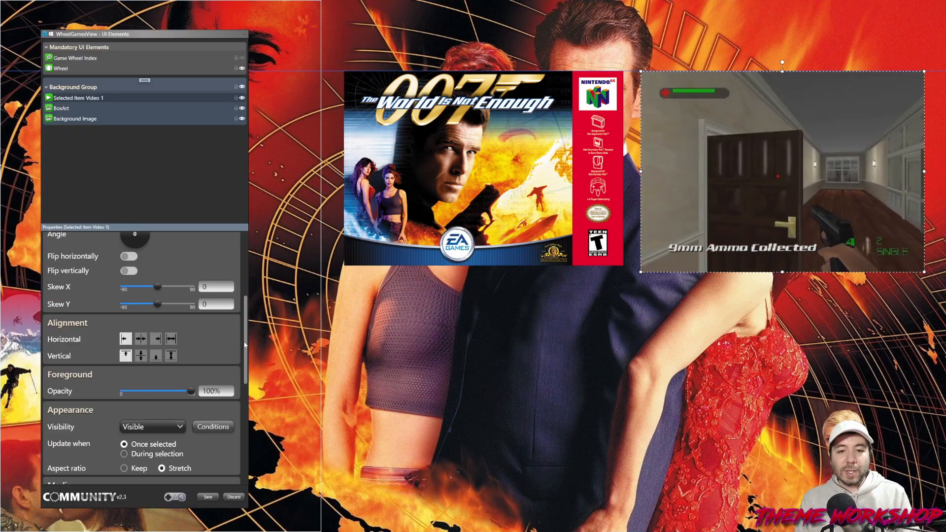
Set the video's aspect ratio to Keep and resize its frame to fit the picture, with its top level with the box art.
{"action": "scroll", "coordinate": [112, 355], "scroll_direction": "down", "scroll_amount": 3}
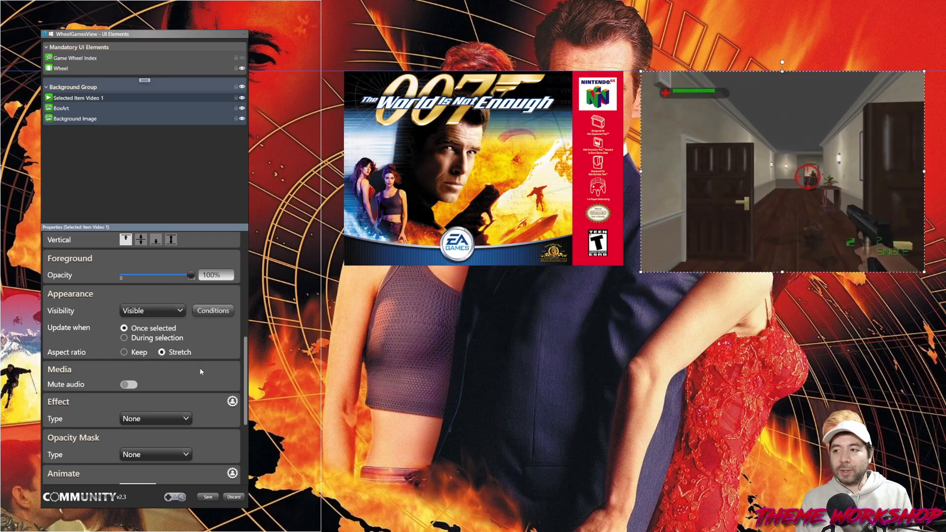
{"action": "left_click", "coordinate": [139, 356]}
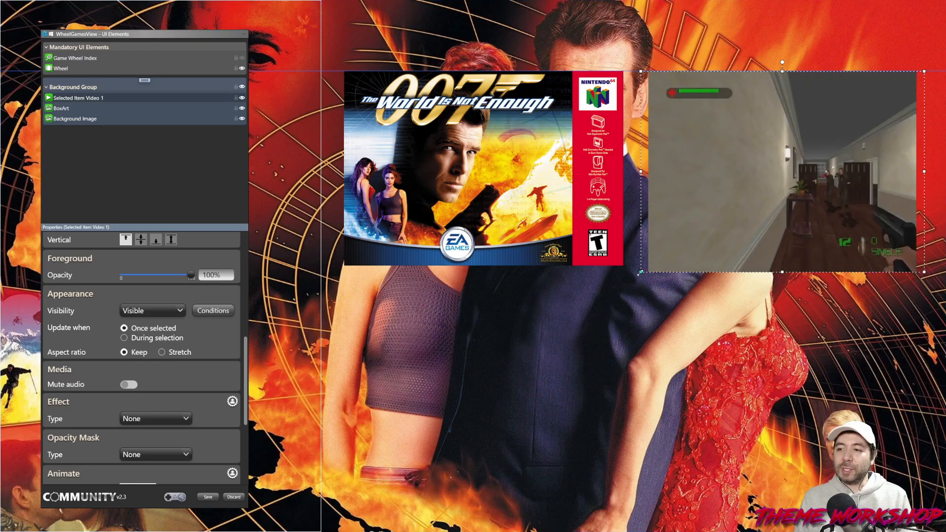
{"action": "left_click_drag", "start_coordinate": [640, 271], "coordinate": [637, 327]}
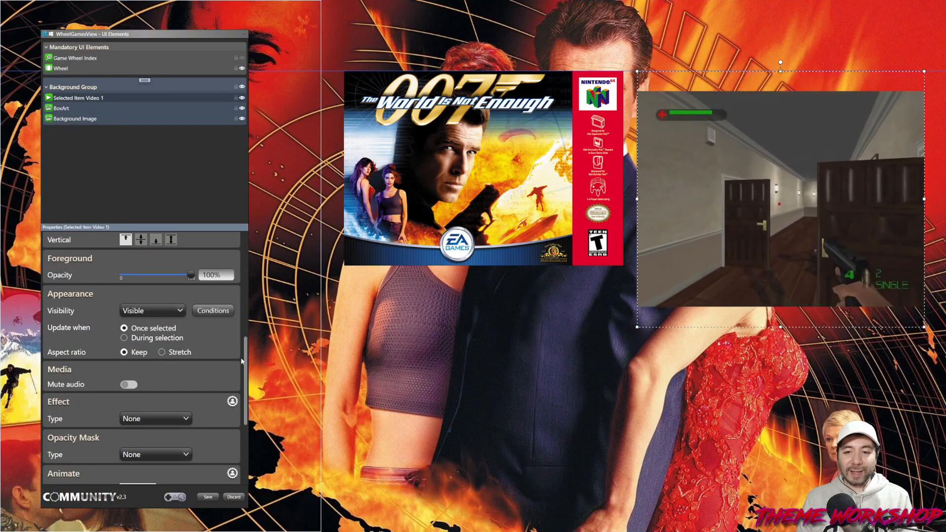
{"action": "scroll", "coordinate": [246, 342], "scroll_direction": "up", "scroll_amount": 2}
{"action": "scroll", "coordinate": [246, 341], "scroll_direction": "up", "scroll_amount": 2}
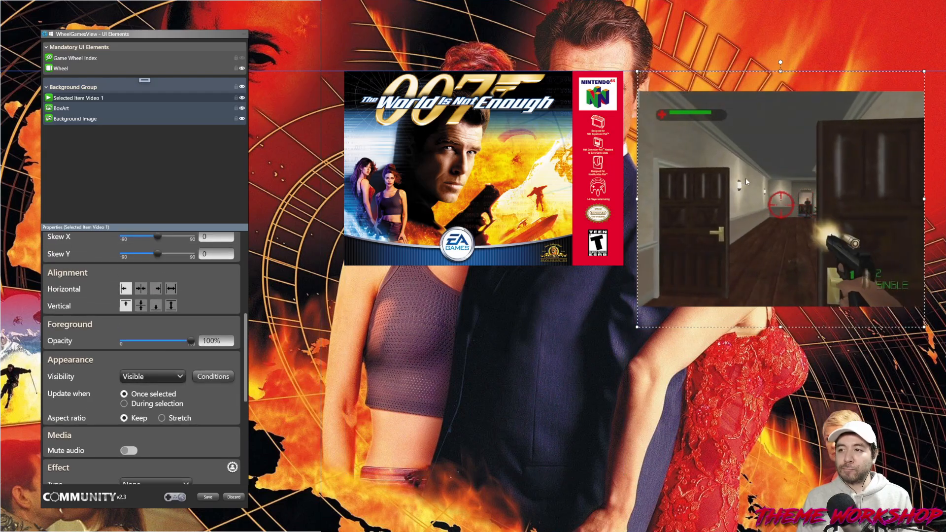
{"action": "mouse_move", "coordinate": [759, 157]}
{"action": "left_mouse_down"}
{"action": "mouse_move", "coordinate": [759, 149]}
{"action": "mouse_move", "coordinate": [759, 158]}
{"action": "left_mouse_up"}
{"action": "left_click_drag", "start_coordinate": [779, 327], "coordinate": [779, 283]}
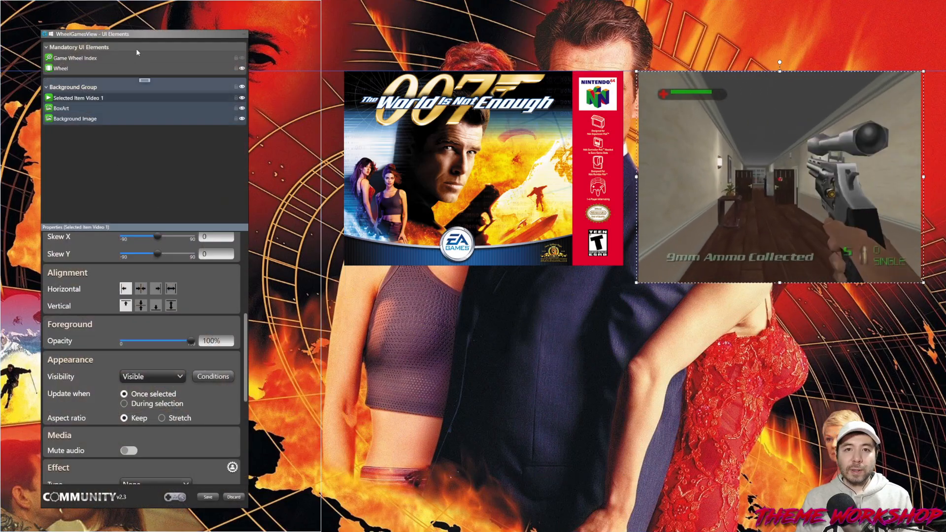
Create a new element group above the Mandatory UI Elements and name it Info Group.
{"action": "left_click", "coordinate": [137, 50]}
{"action": "left_click", "coordinate": [143, 46]}
{"action": "left_click", "coordinate": [155, 51]}
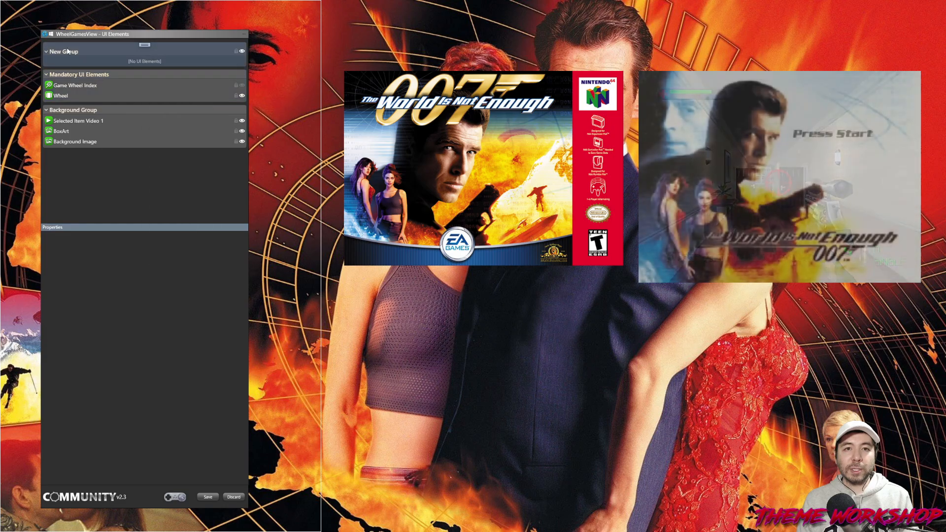
{"action": "left_click", "coordinate": [68, 50]}
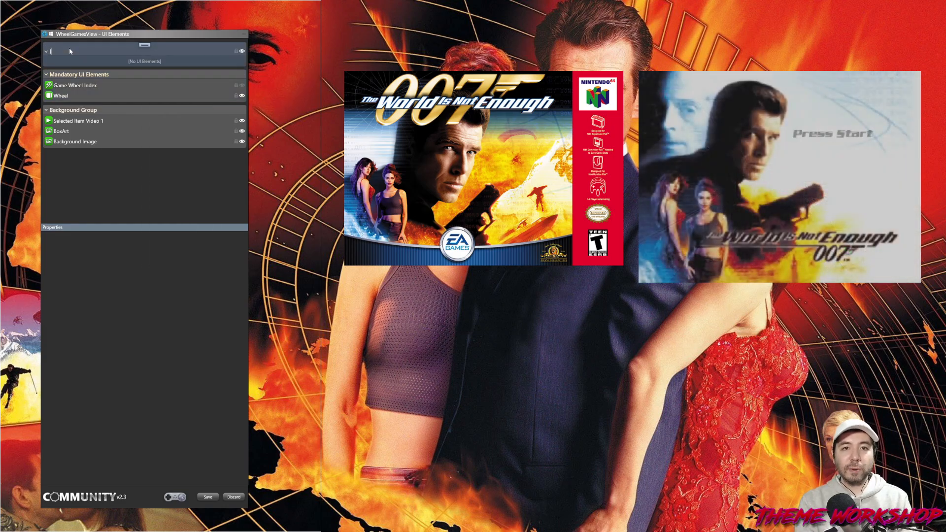
{"action": "type", "text": "Info Group"}
{"action": "key", "text": "Return"}
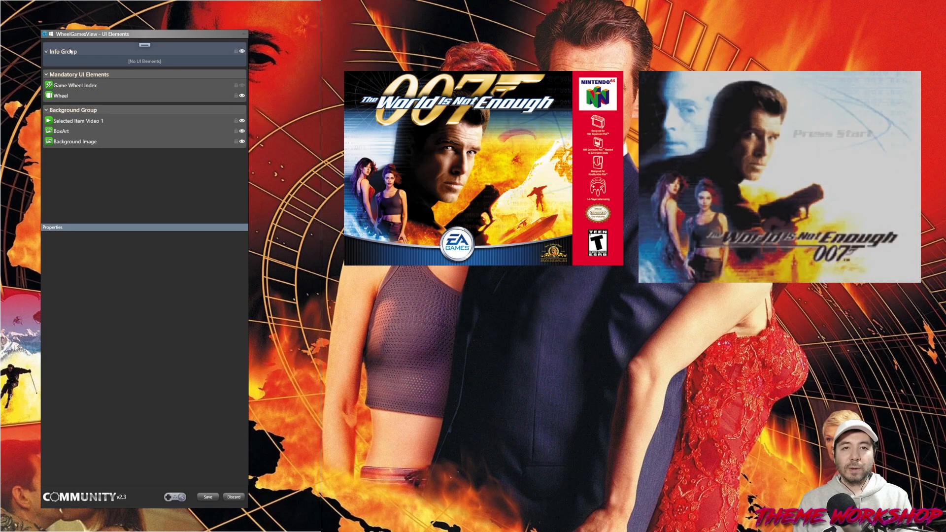
Add a text element to the Info Group and name it Title.
{"action": "left_click", "coordinate": [144, 44]}
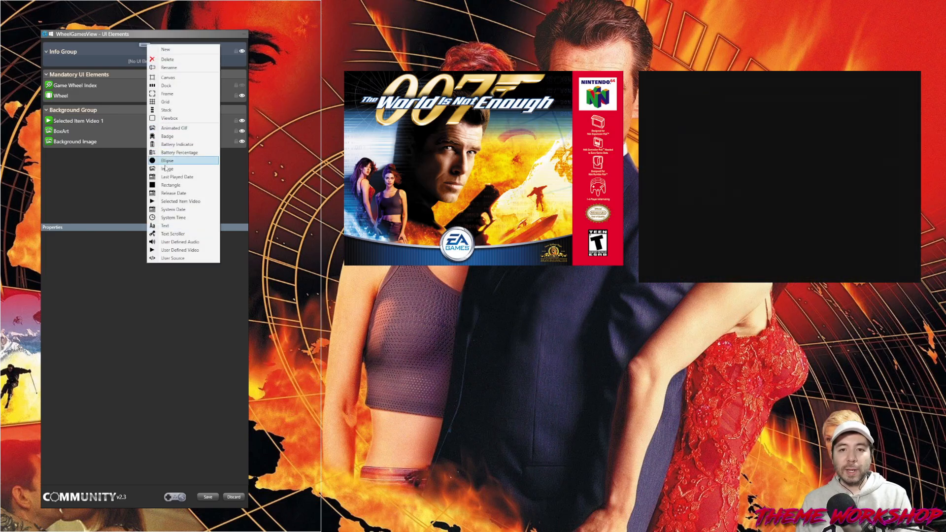
{"action": "left_click", "coordinate": [175, 227]}
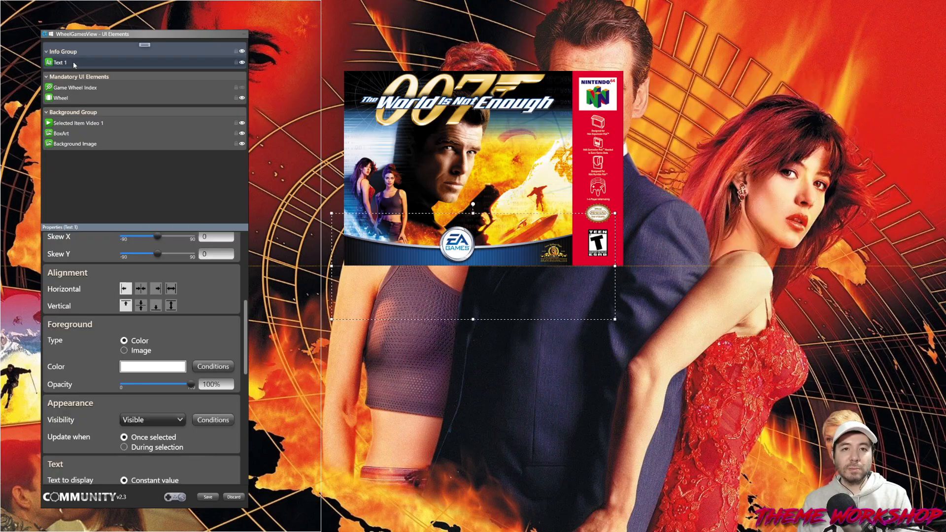
{"action": "double_click", "coordinate": [61, 62]}
{"action": "type", "text": "Te"}
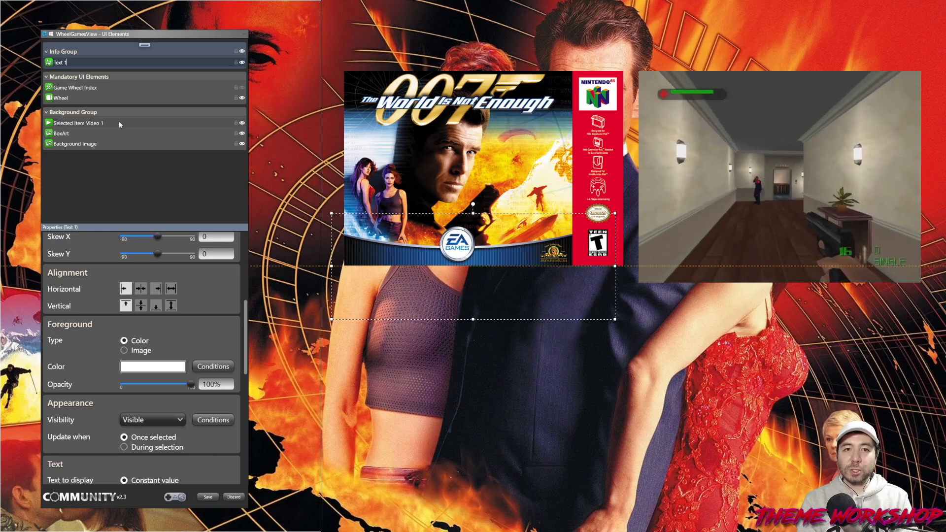
{"action": "type", "text": "tle"}
{"action": "key", "text": "Return"}
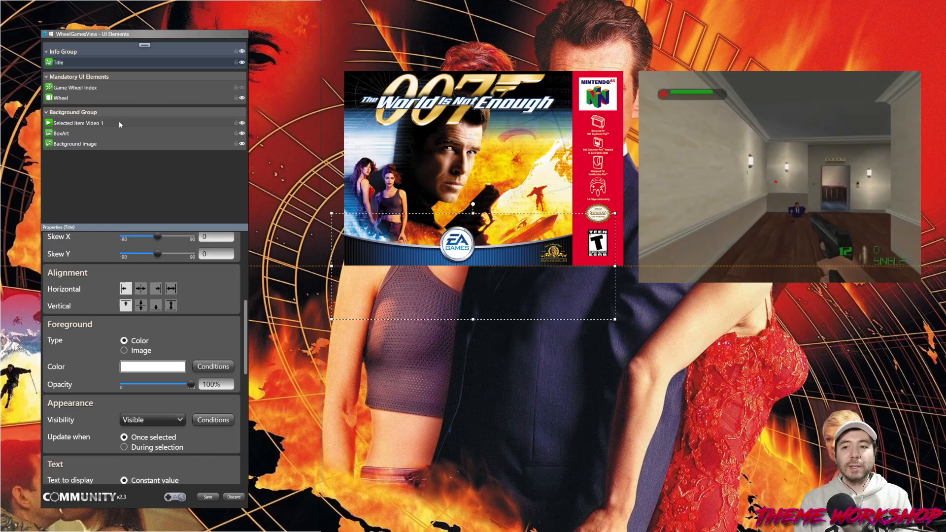
Place the Title text frame above the box art and video and resize it to span both, about 1562 wide.
{"action": "left_click_drag", "start_coordinate": [398, 305], "coordinate": [409, 102]}
{"action": "left_click_drag", "start_coordinate": [626, 116], "coordinate": [917, 60]}
{"action": "left_click_drag", "start_coordinate": [656, 39], "coordinate": [658, 42]}
Set the Title text to display the Game metadata.
{"action": "scroll", "coordinate": [233, 333], "scroll_direction": "down", "scroll_amount": 5}
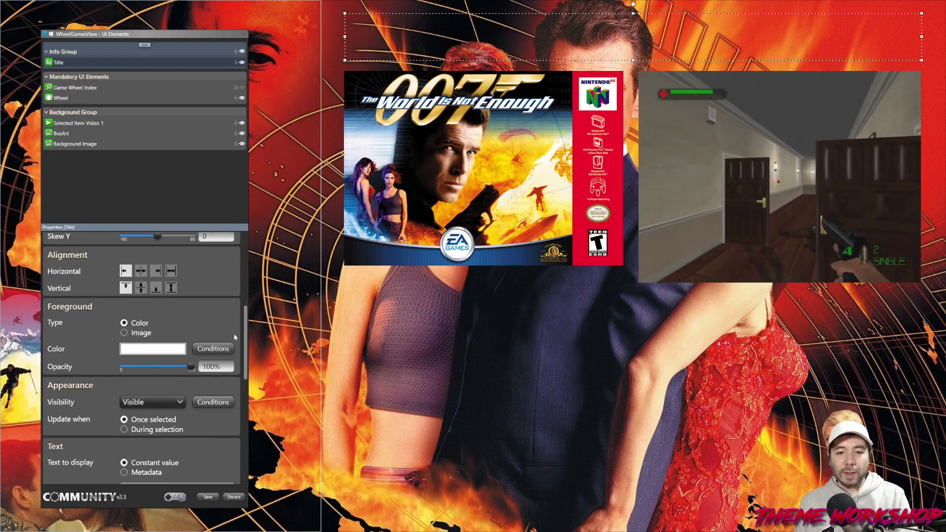
{"action": "scroll", "coordinate": [234, 333], "scroll_direction": "down", "scroll_amount": 3}
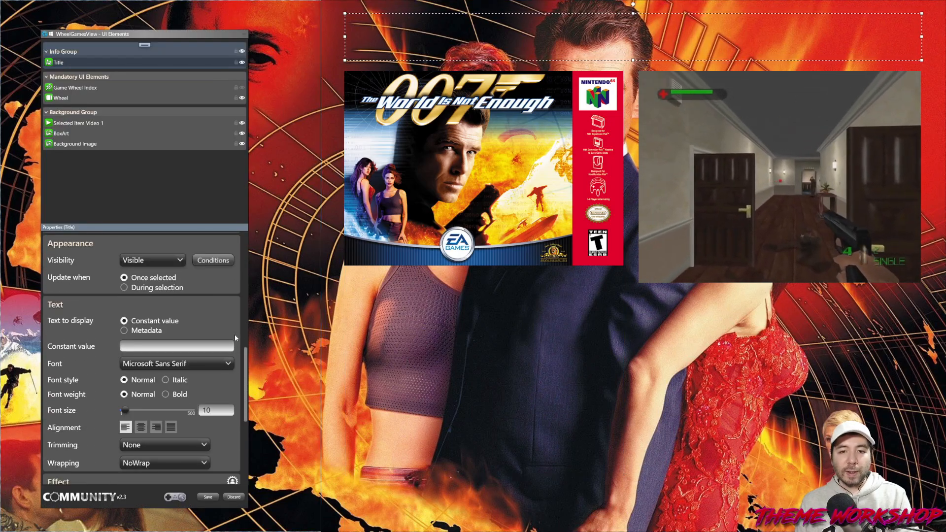
{"action": "left_click", "coordinate": [143, 333]}
{"action": "left_click", "coordinate": [195, 348]}
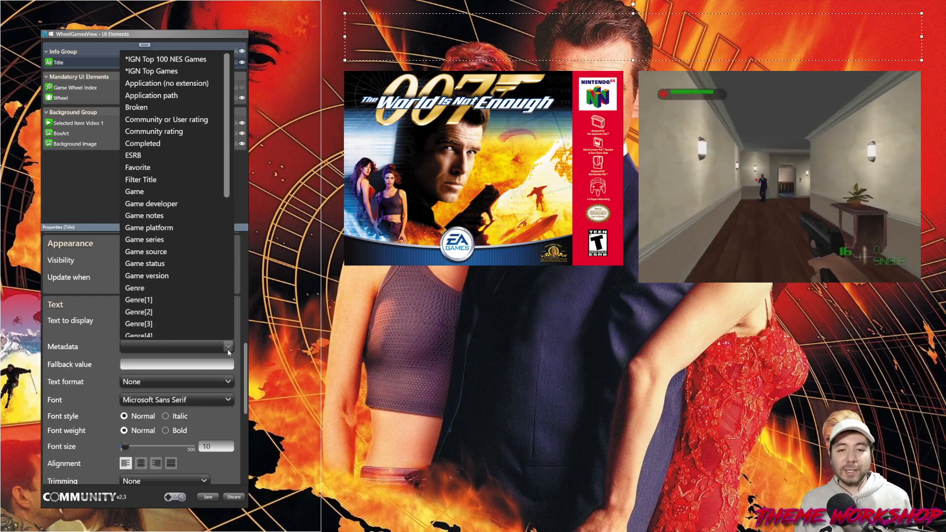
{"action": "scroll", "coordinate": [207, 270], "scroll_direction": "down", "scroll_amount": 2}
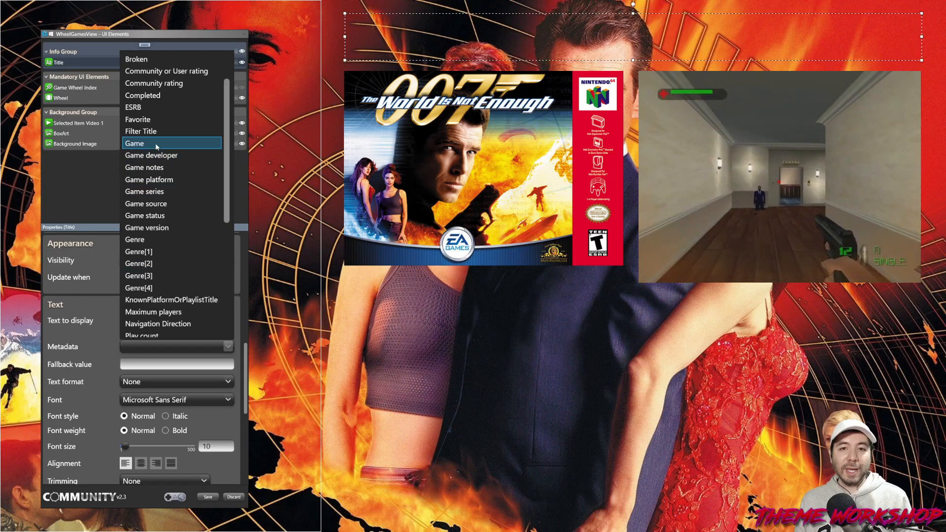
{"action": "left_click", "coordinate": [146, 142]}
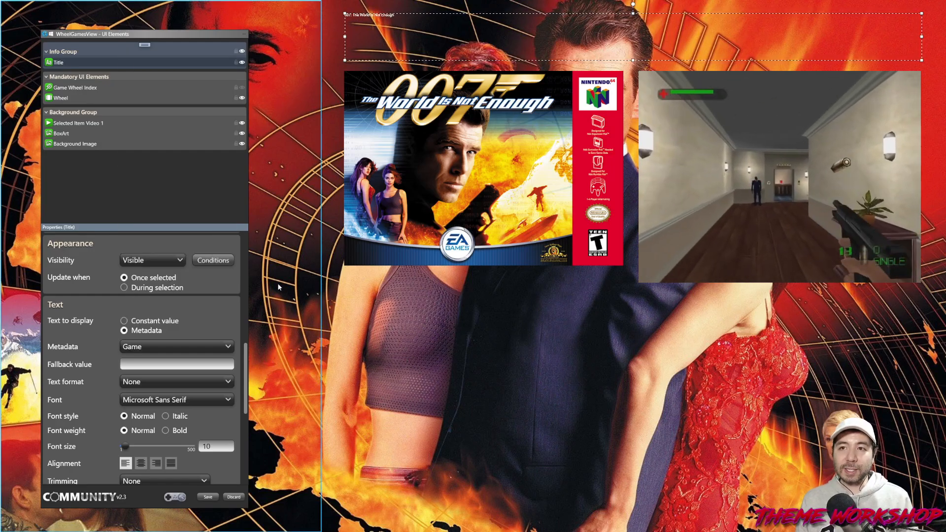
Center the Title text vertically in its frame and set its text format to All uppercase.
{"action": "scroll", "coordinate": [240, 344], "scroll_direction": "up", "scroll_amount": 2}
{"action": "scroll", "coordinate": [241, 344], "scroll_direction": "up", "scroll_amount": 3}
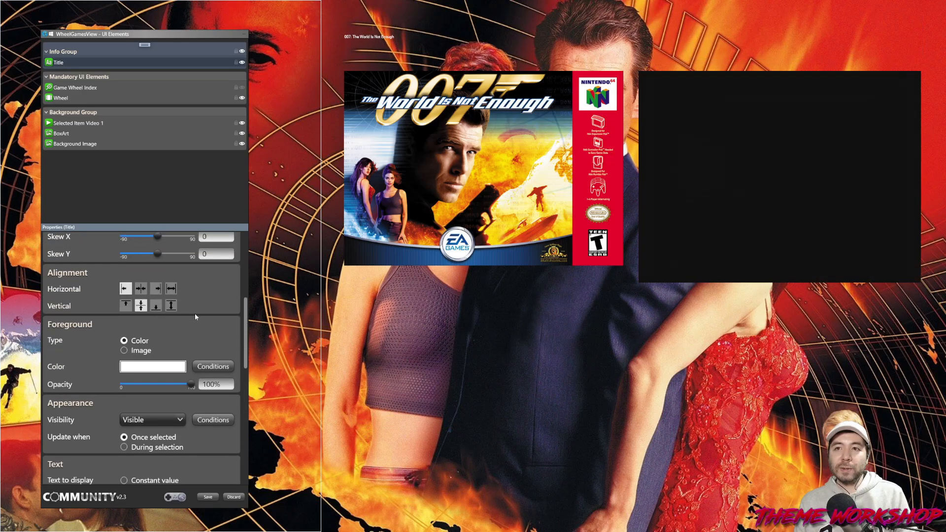
{"action": "scroll", "coordinate": [246, 328], "scroll_direction": "down", "scroll_amount": 6}
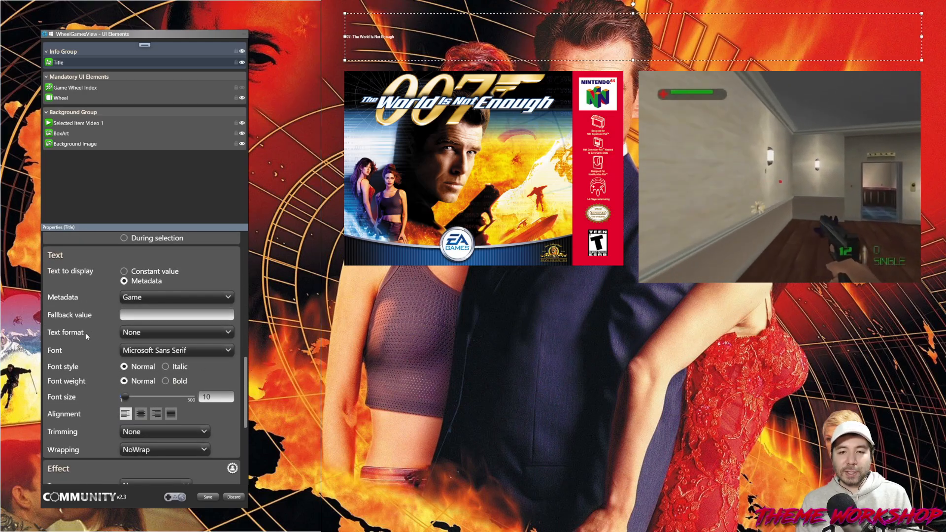
{"action": "left_click", "coordinate": [228, 332]}
{"action": "left_click", "coordinate": [235, 333]}
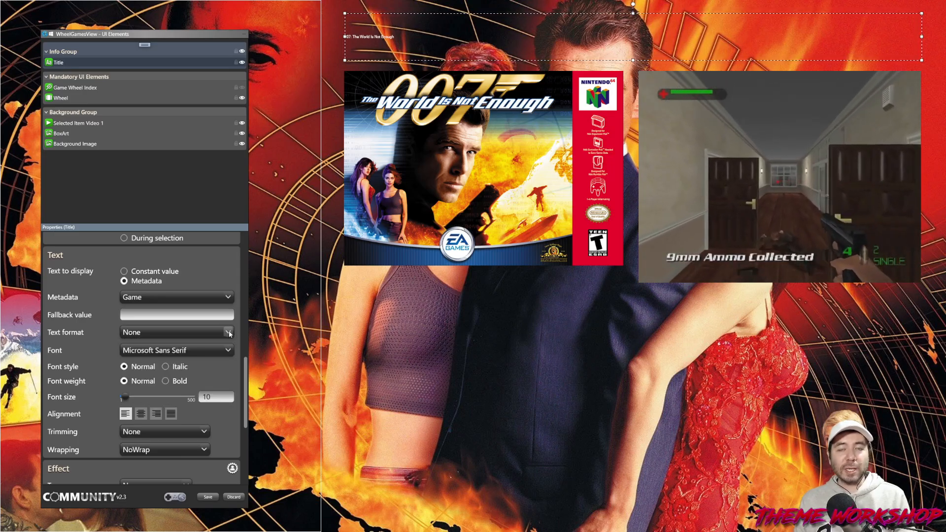
{"action": "left_click", "coordinate": [229, 333]}
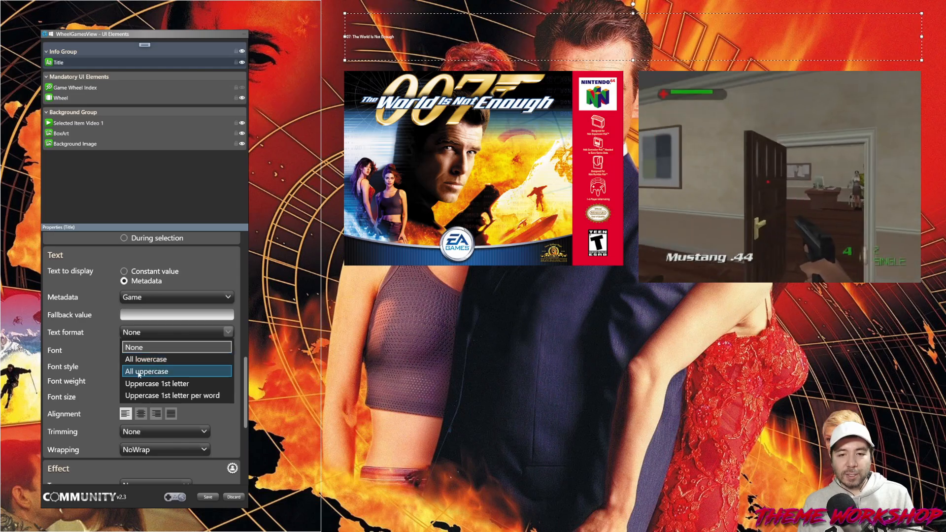
{"action": "left_click", "coordinate": [148, 373]}
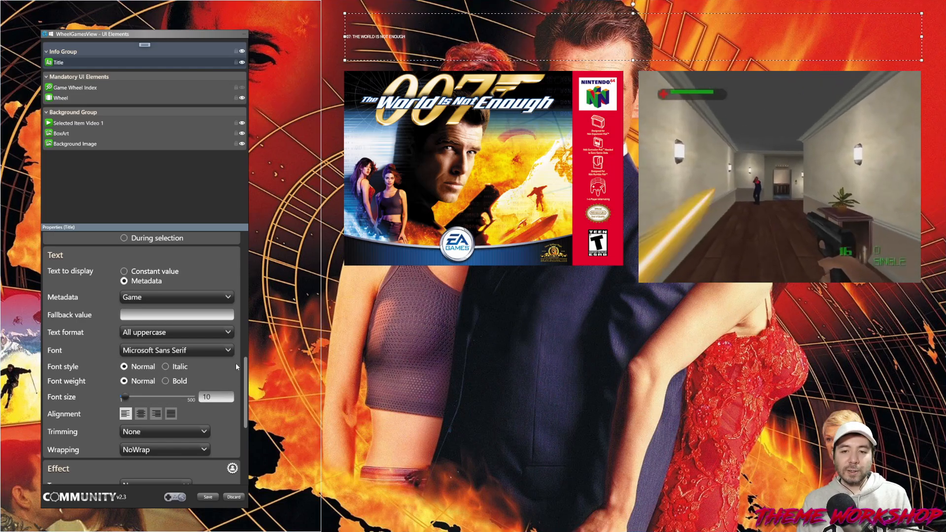
Enlarge the Title's font size to 56.85 and open its trimming options.
{"action": "left_click", "coordinate": [134, 396]}
{"action": "left_click_drag", "start_coordinate": [132, 397], "coordinate": [131, 397]}
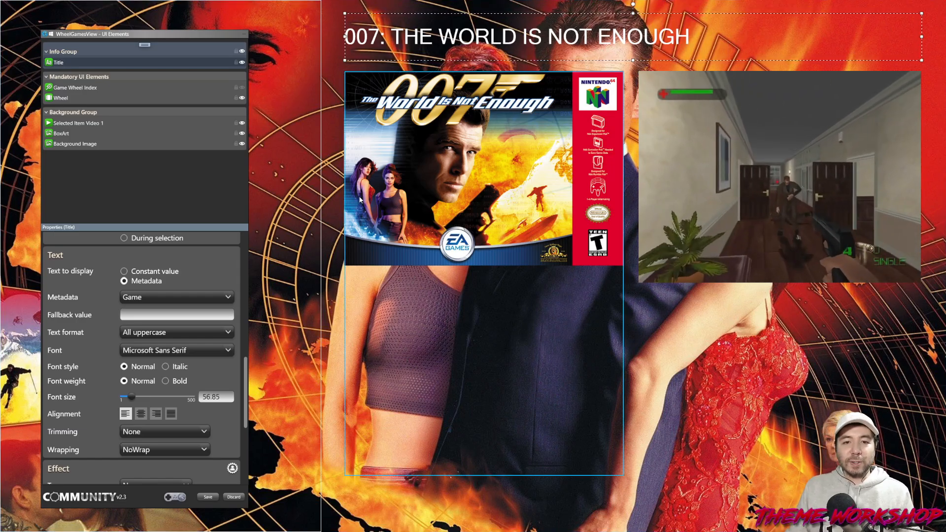
{"action": "scroll", "coordinate": [231, 375], "scroll_direction": "down", "scroll_amount": 2}
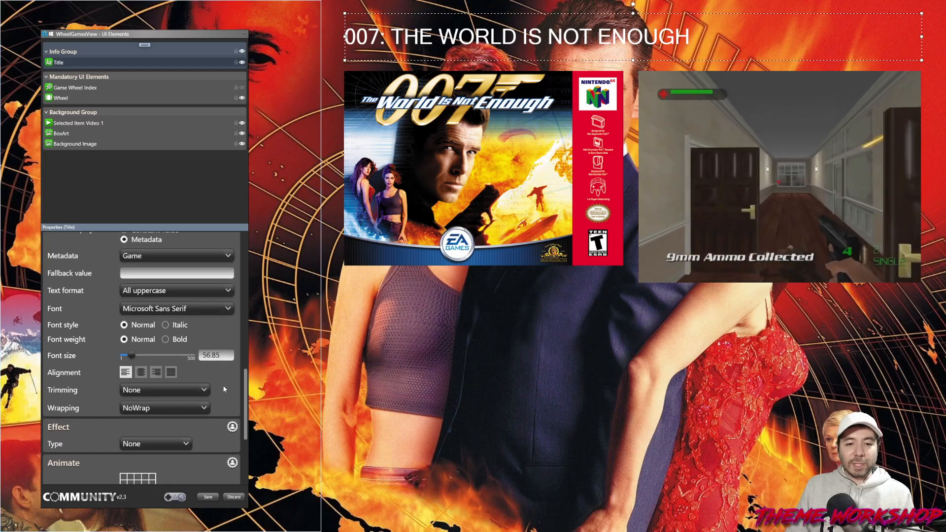
{"action": "left_click", "coordinate": [149, 391]}
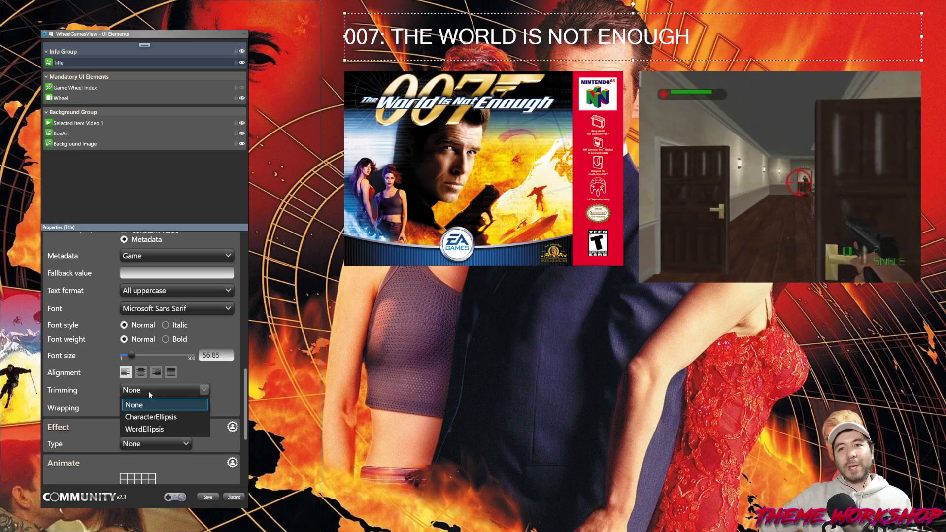
Extend the Title frame downward and upward to a height of 169 and set the font size to 50.
{"action": "left_click", "coordinate": [633, 62]}
{"action": "left_click_drag", "start_coordinate": [633, 62], "coordinate": [632, 66]}
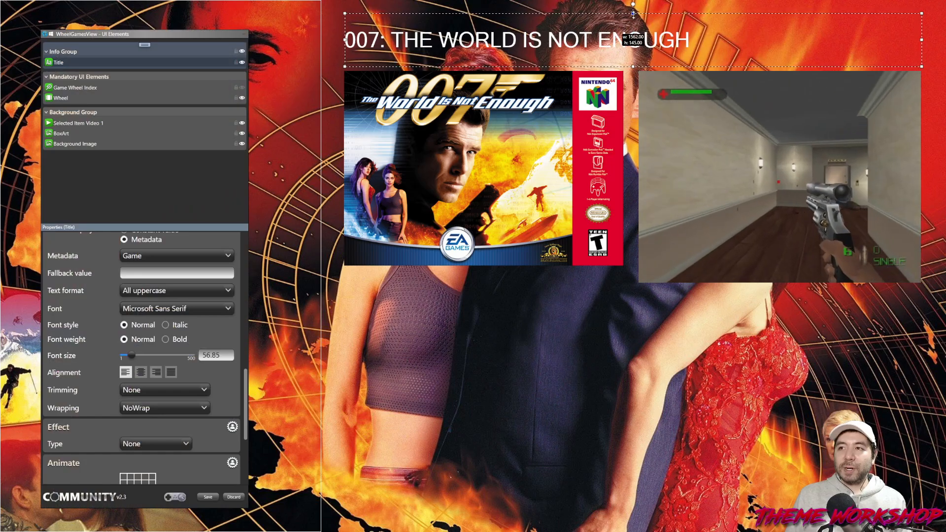
{"action": "left_click_drag", "start_coordinate": [633, 13], "coordinate": [632, 4]}
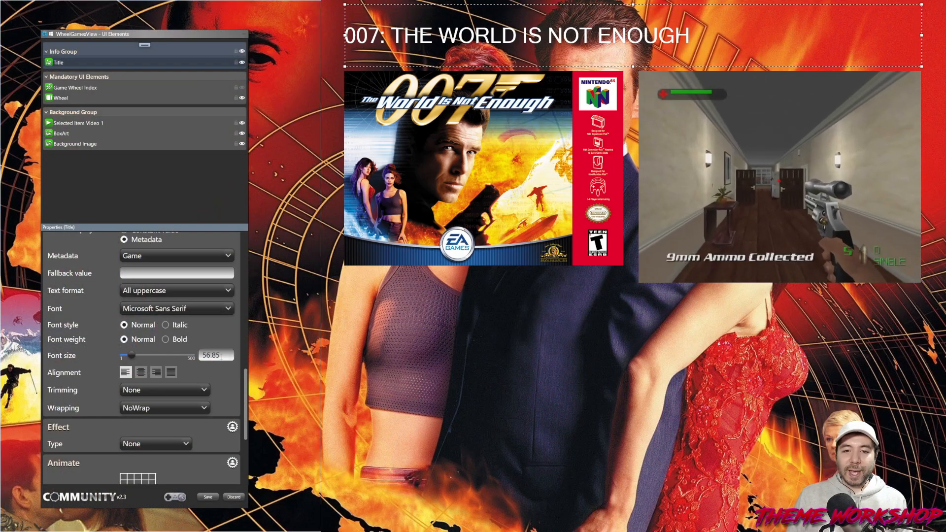
{"action": "type", "text": "50"}
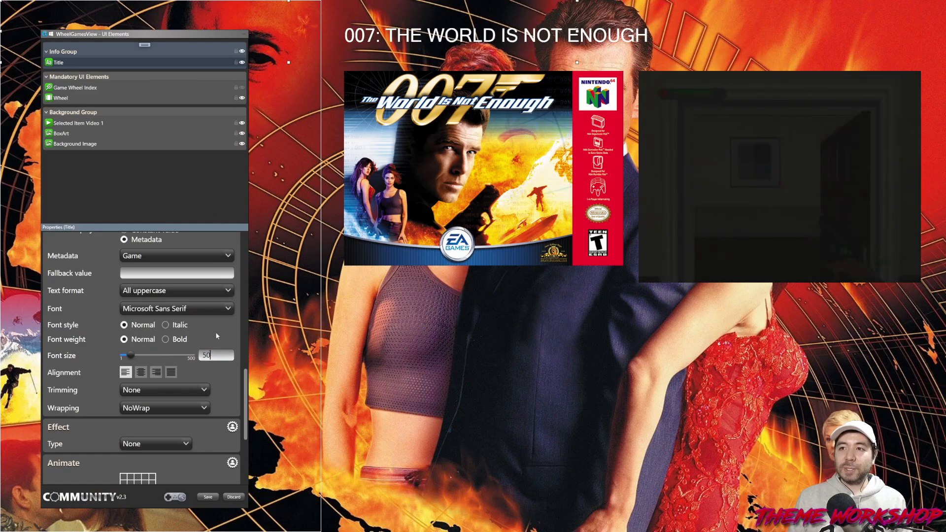
Align the Title text vertically to the bottom of its frame and set its font size to 55.
{"action": "scroll", "coordinate": [94, 367], "scroll_direction": "down", "scroll_amount": 10}
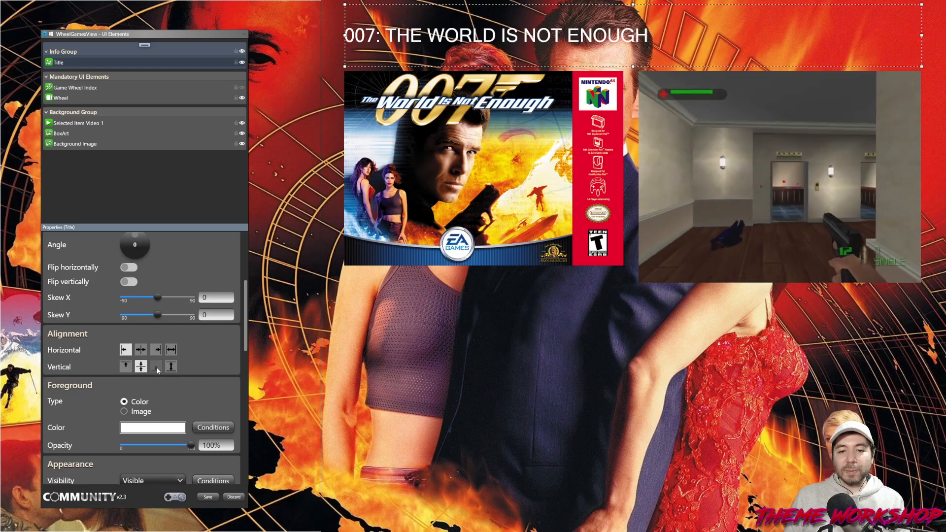
{"action": "left_click", "coordinate": [156, 367]}
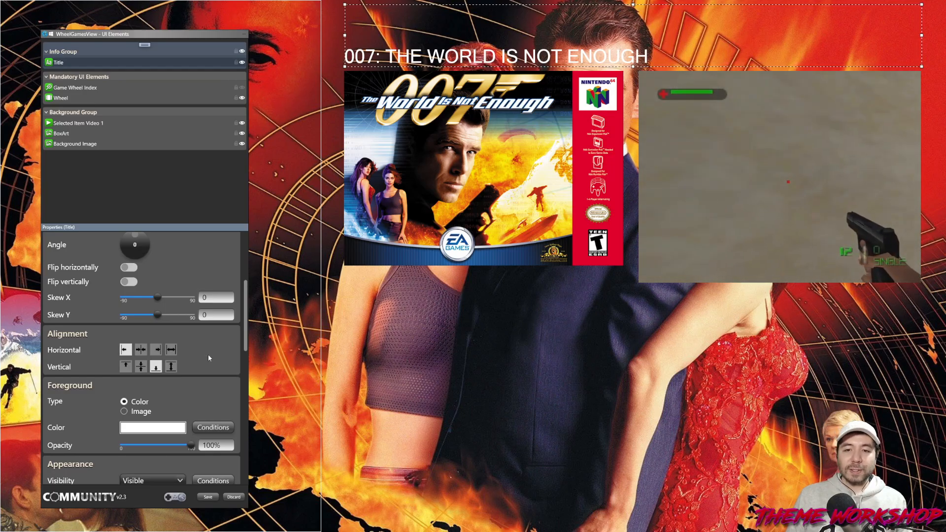
{"action": "scroll", "coordinate": [235, 377], "scroll_direction": "up", "scroll_amount": 10}
{"action": "scroll", "coordinate": [235, 391], "scroll_direction": "down", "scroll_amount": 2}
{"action": "scroll", "coordinate": [235, 395], "scroll_direction": "down", "scroll_amount": 1}
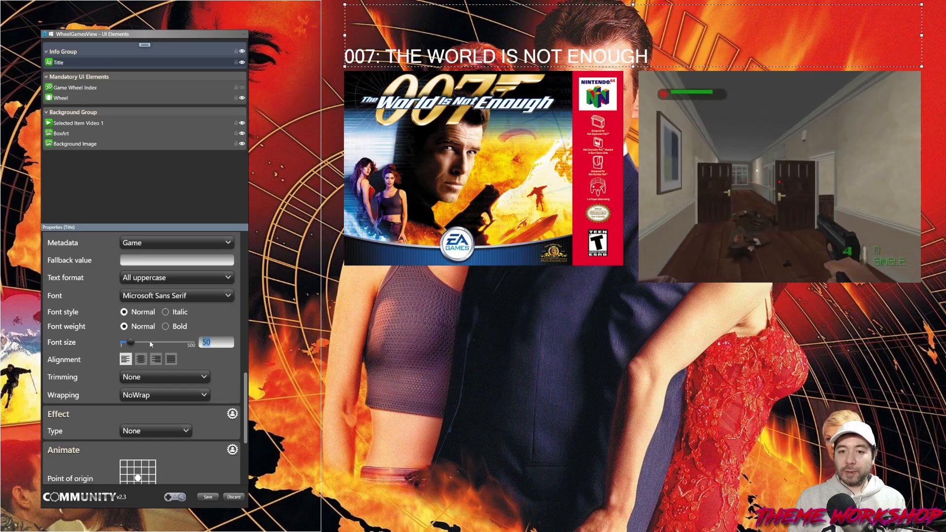
{"action": "type", "text": "55"}
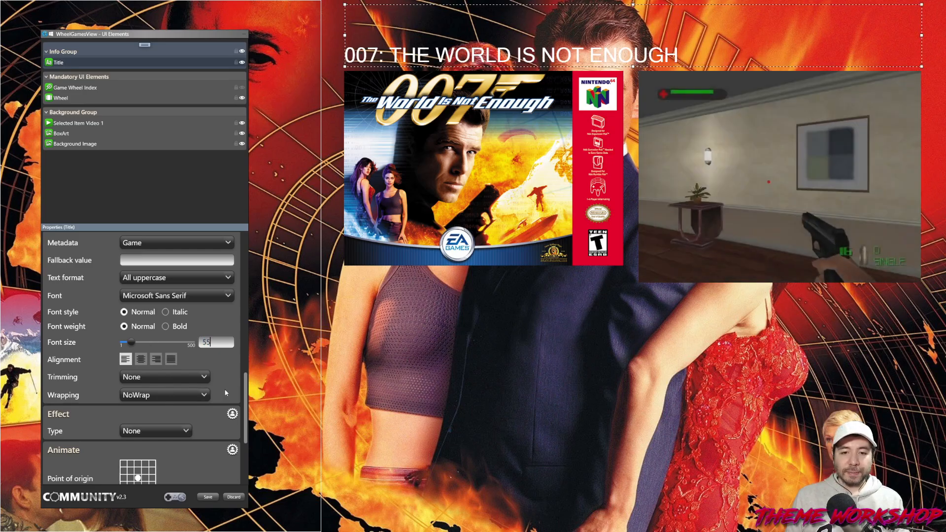
Set the Title text's wrapping to WrapWithOverflow.
{"action": "scroll", "coordinate": [240, 380], "scroll_direction": "down", "scroll_amount": 1}
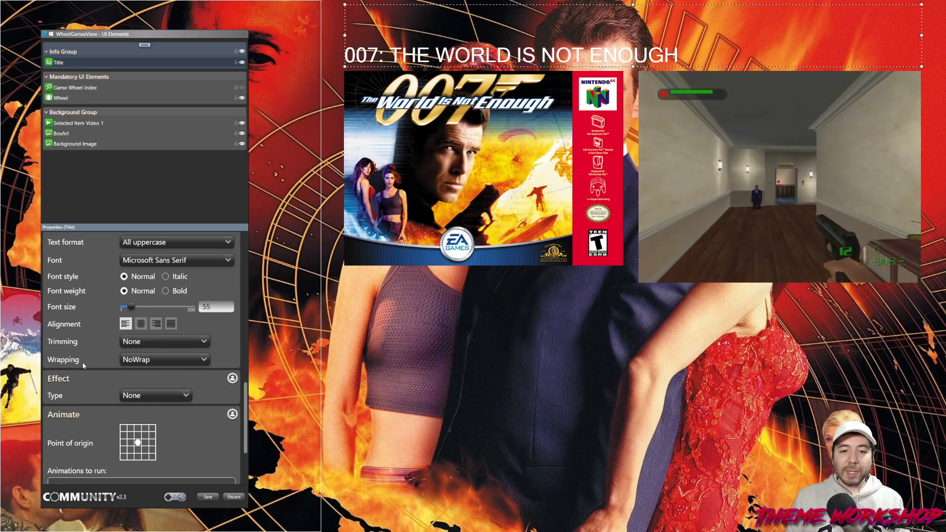
{"action": "left_click", "coordinate": [139, 360]}
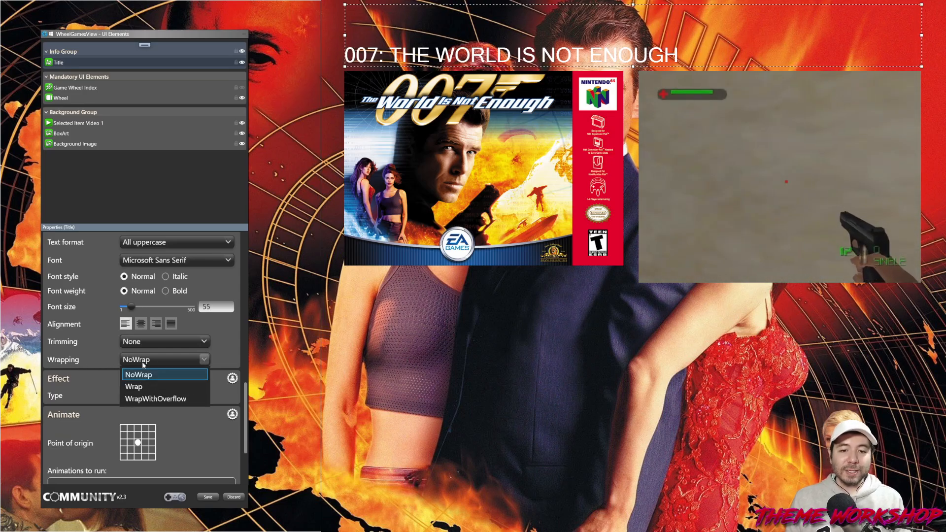
{"action": "left_click", "coordinate": [161, 400]}
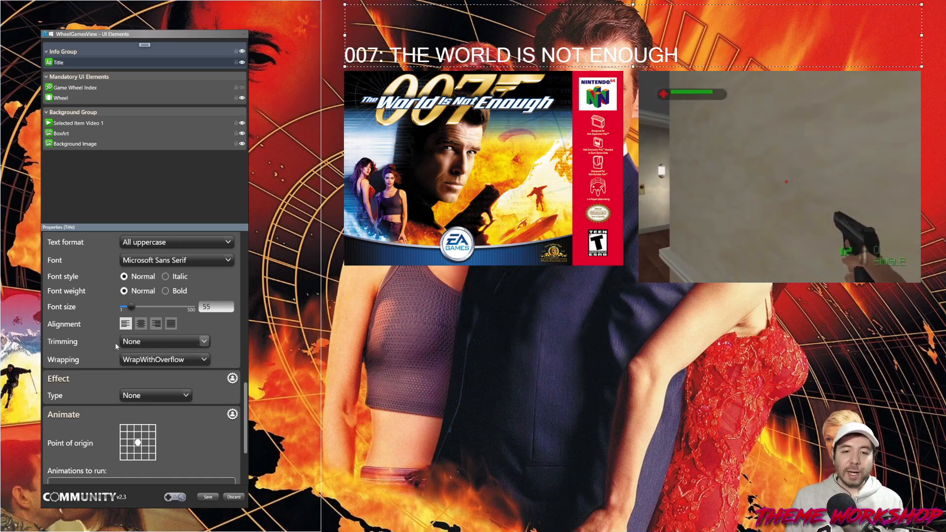
{"action": "left_click", "coordinate": [141, 324]}
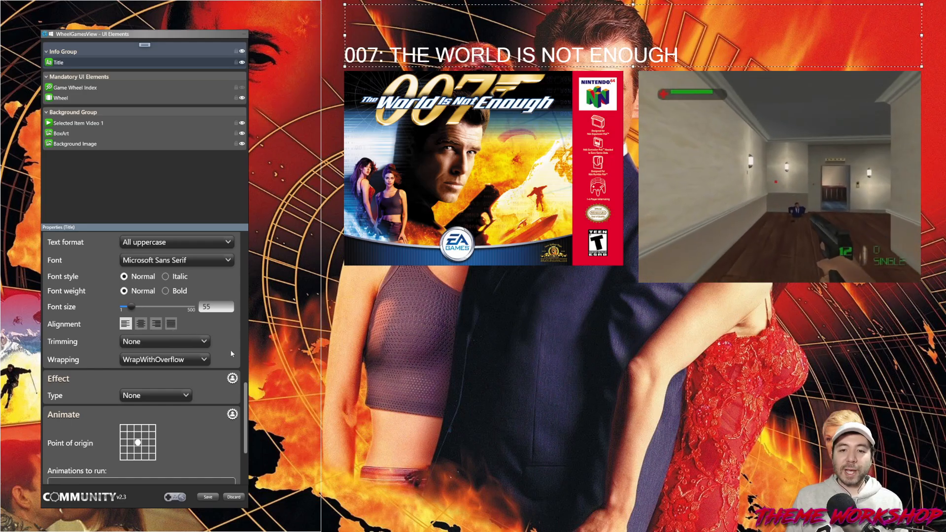
Add a Text Scroller to the Info Group and name it Game Scrolling Notes.
{"action": "left_click_drag", "start_coordinate": [246, 398], "coordinate": [237, 233]}
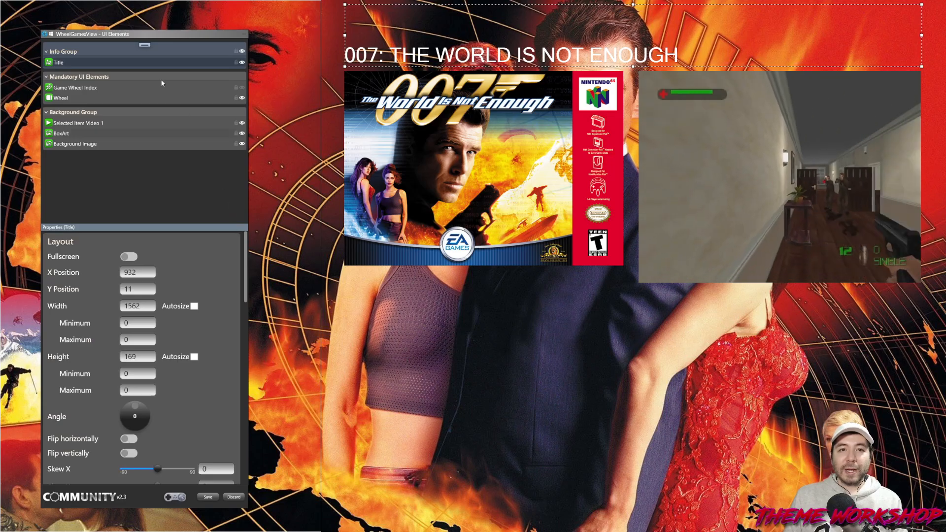
{"action": "left_click", "coordinate": [145, 46]}
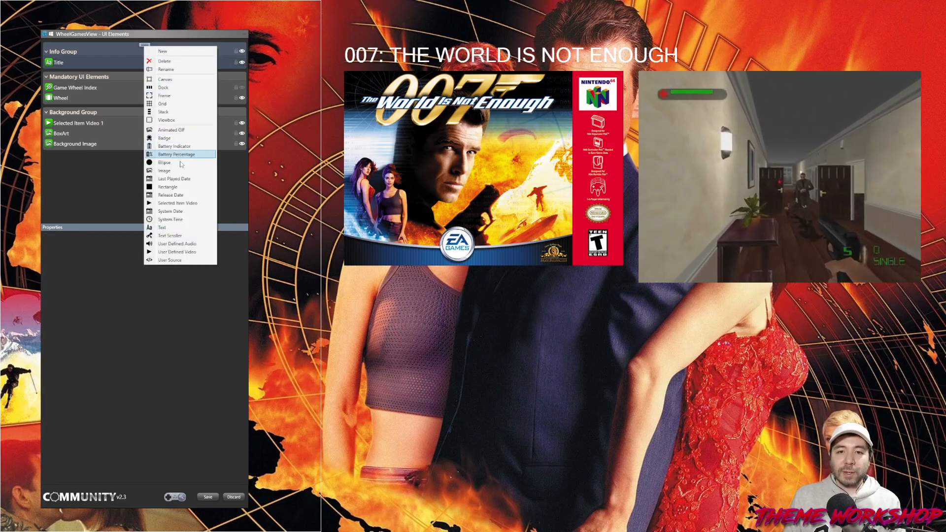
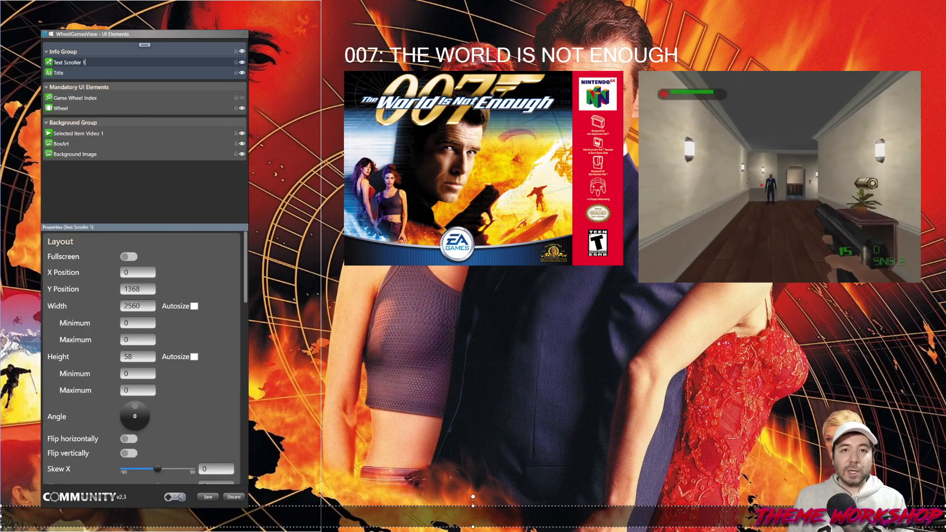
{"action": "double_click", "coordinate": [81, 62]}
{"action": "key", "text": "BackSpace"}
{"action": "type", "text": "Game"}
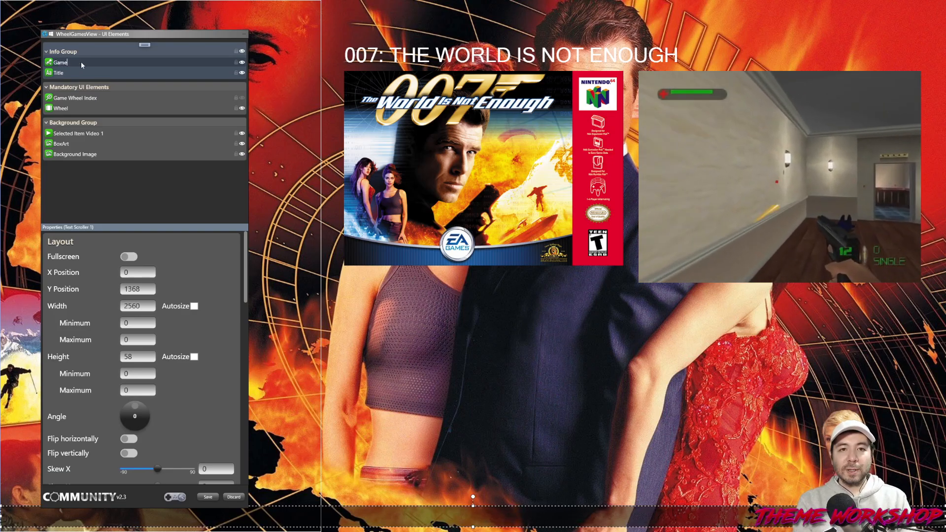
{"action": "type", "text": " Scrolling Notes"}
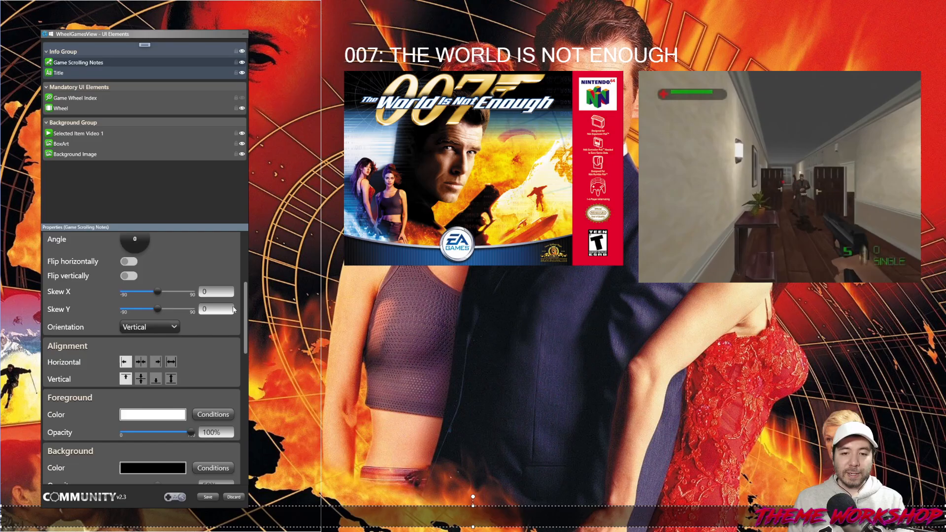
Set the Game Scrolling Notes text to display the Game notes metadata.
{"action": "scroll", "coordinate": [233, 309], "scroll_direction": "down", "scroll_amount": 8}
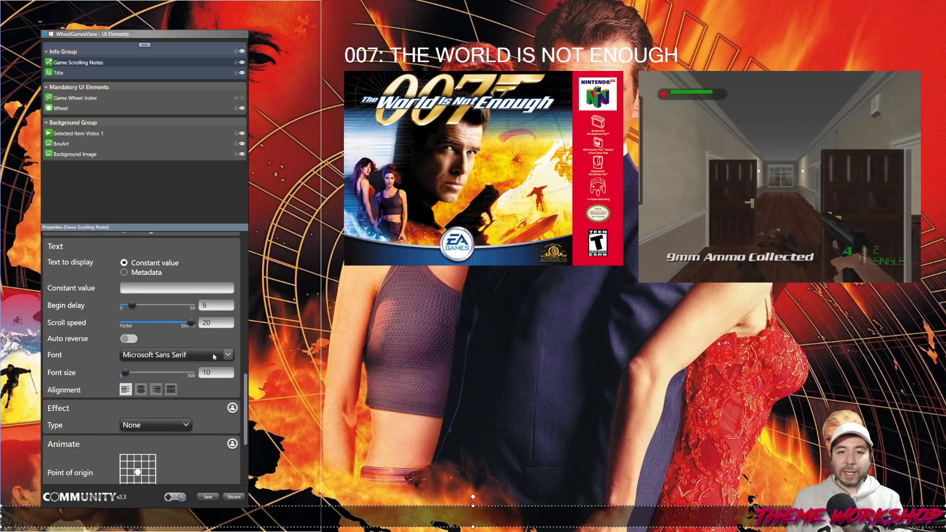
{"action": "left_click", "coordinate": [217, 360]}
{"action": "scroll", "coordinate": [165, 301], "scroll_direction": "down", "scroll_amount": 2}
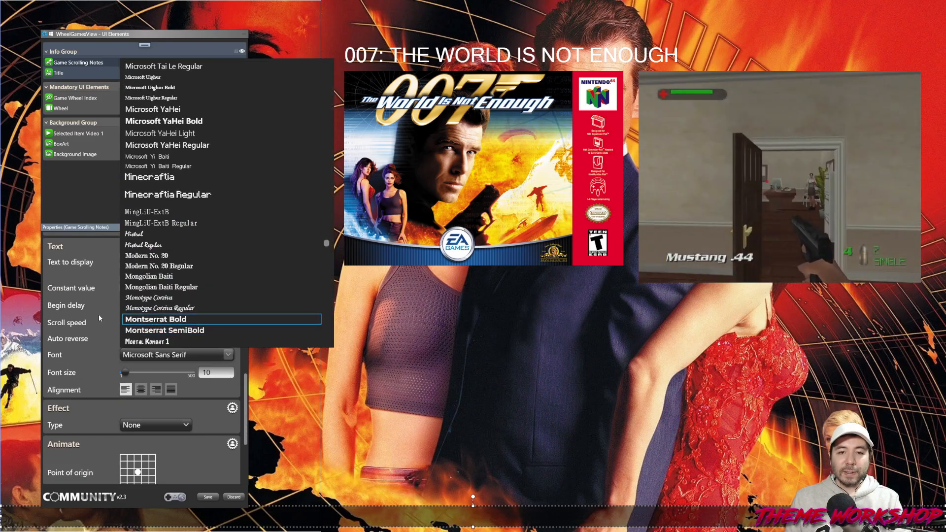
{"action": "left_click", "coordinate": [101, 316]}
{"action": "left_click", "coordinate": [123, 273]}
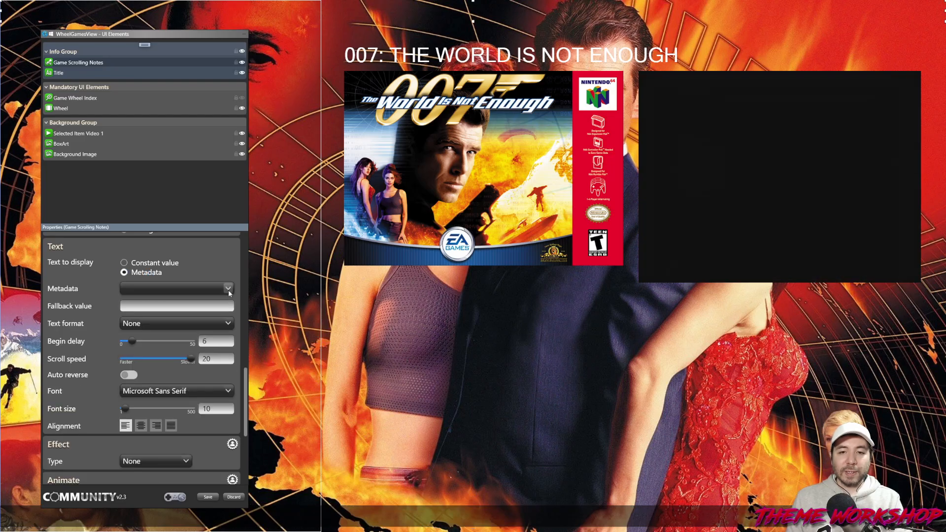
{"action": "left_click", "coordinate": [228, 288]}
{"action": "scroll", "coordinate": [195, 217], "scroll_direction": "down", "scroll_amount": 5}
{"action": "scroll", "coordinate": [191, 206], "scroll_direction": "down", "scroll_amount": 3}
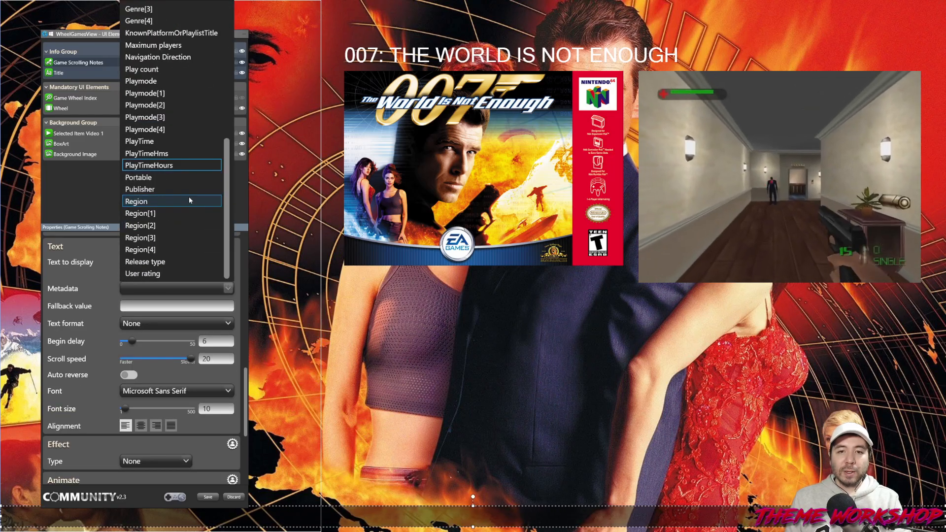
{"action": "scroll", "coordinate": [188, 197], "scroll_direction": "up", "scroll_amount": 6}
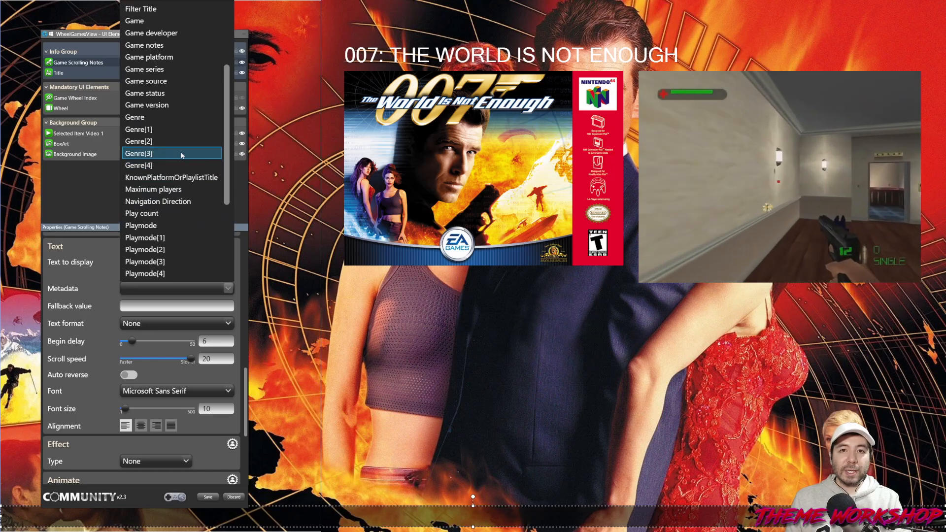
{"action": "scroll", "coordinate": [158, 108], "scroll_direction": "up", "scroll_amount": 1}
{"action": "left_click", "coordinate": [150, 83]}
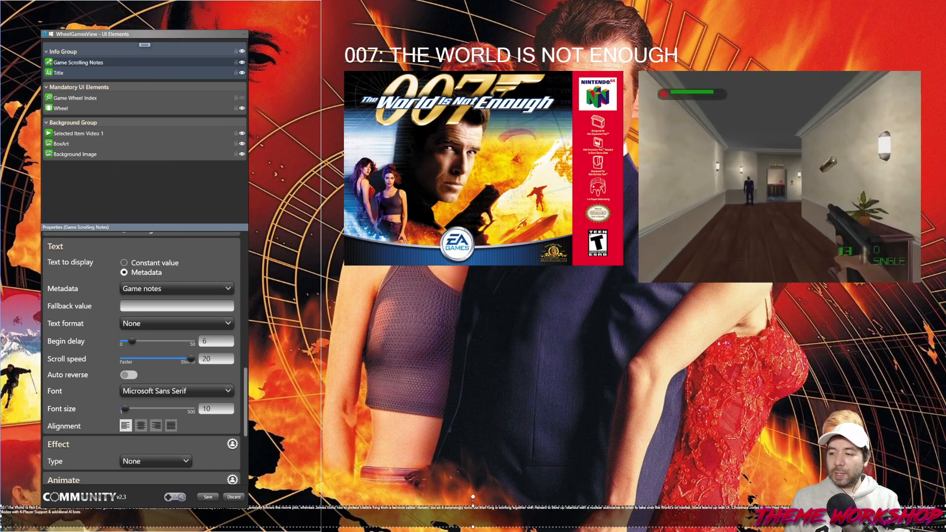
Shrink the Game Scrolling Notes frame and move it to the area below the gameplay video.
{"action": "left_click_drag", "start_coordinate": [944, 516], "coordinate": [365, 529]}
{"action": "left_click_drag", "start_coordinate": [295, 517], "coordinate": [813, 415]}
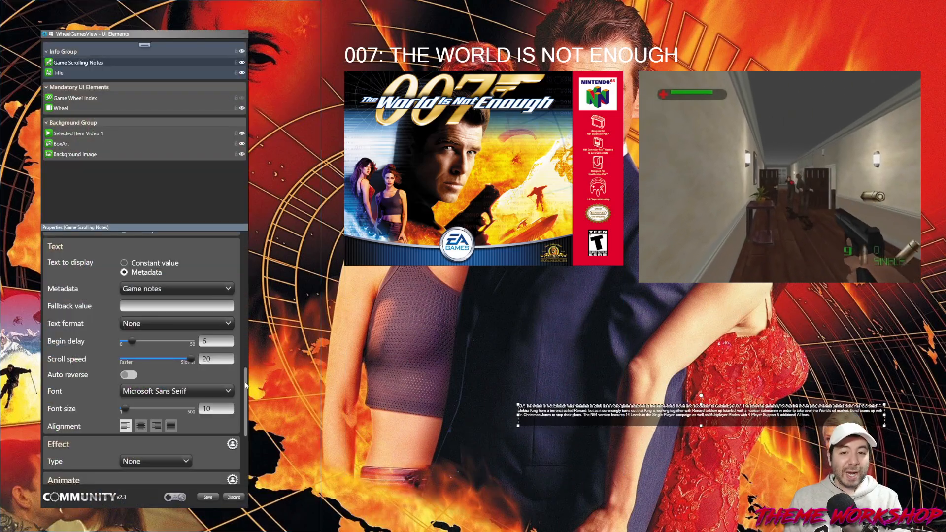
Set the Game Scrolling Notes orientation to Horizontal.
{"action": "left_click_drag", "start_coordinate": [246, 385], "coordinate": [240, 286]}
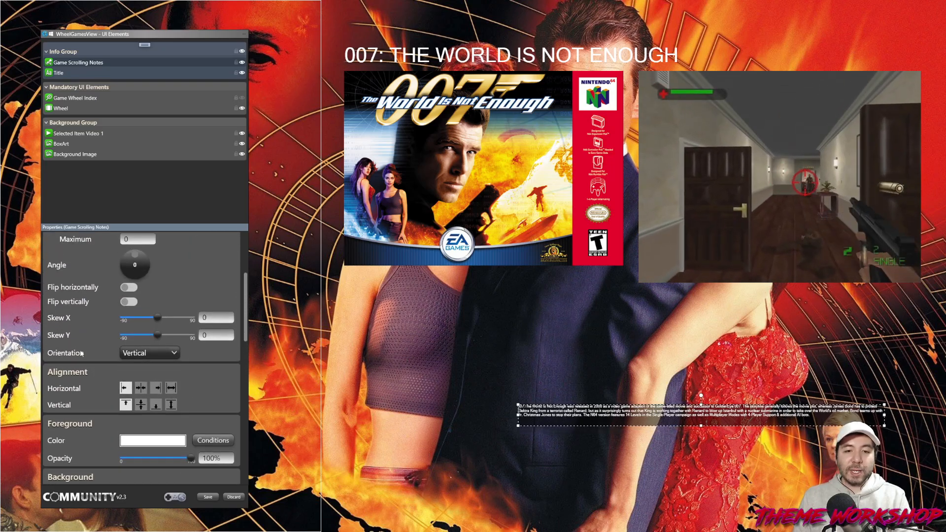
{"action": "left_click", "coordinate": [173, 354]}
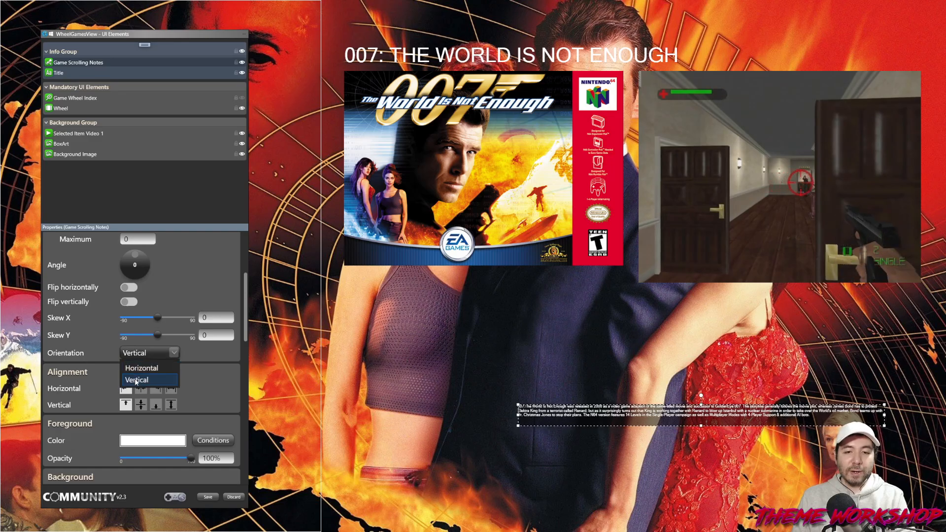
{"action": "left_click", "coordinate": [221, 359]}
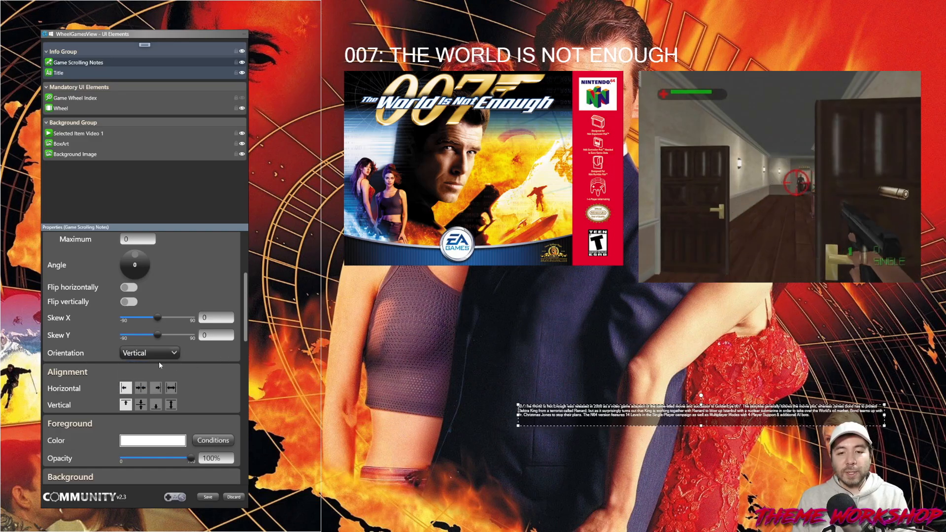
{"action": "left_click", "coordinate": [174, 353]}
{"action": "left_click", "coordinate": [159, 369]}
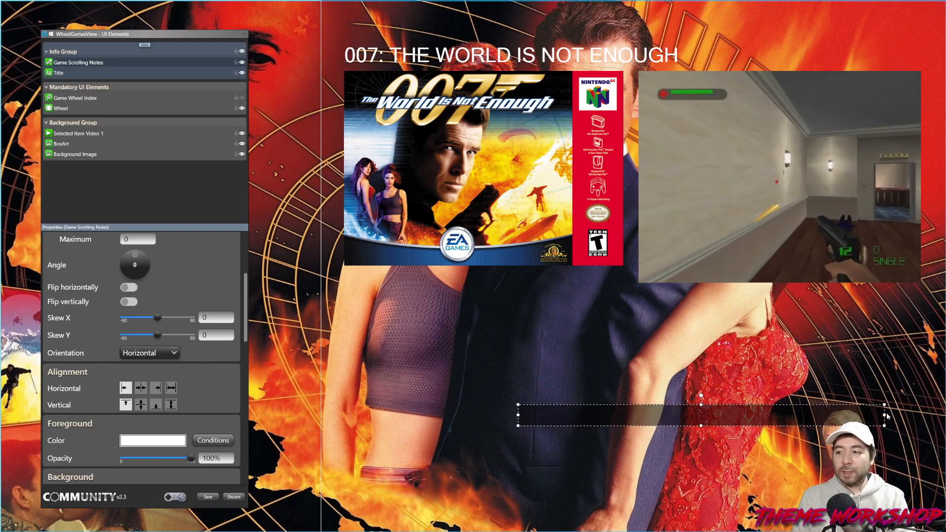
Try a faster scroll speed on the horizontal notes, and set the speed back to 20.
{"action": "scroll", "coordinate": [220, 389], "scroll_direction": "down", "scroll_amount": 5}
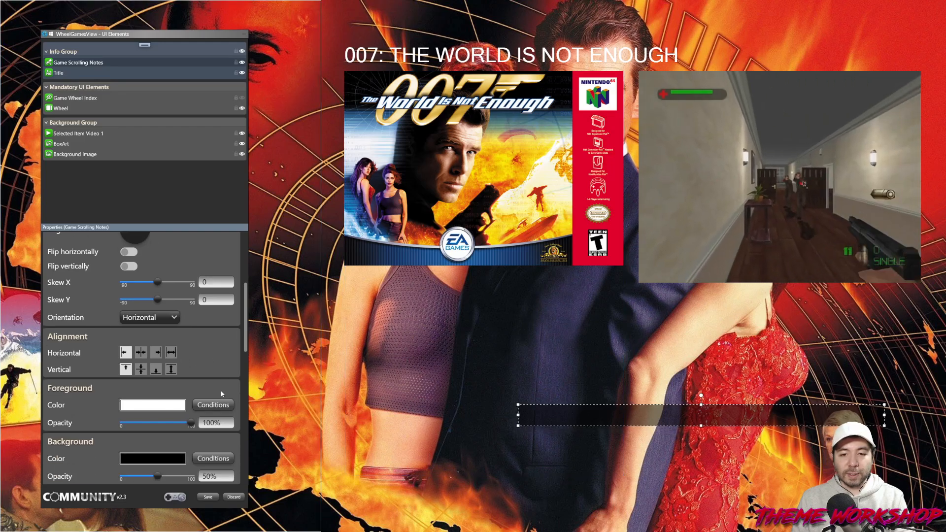
{"action": "scroll", "coordinate": [238, 383], "scroll_direction": "down", "scroll_amount": 5}
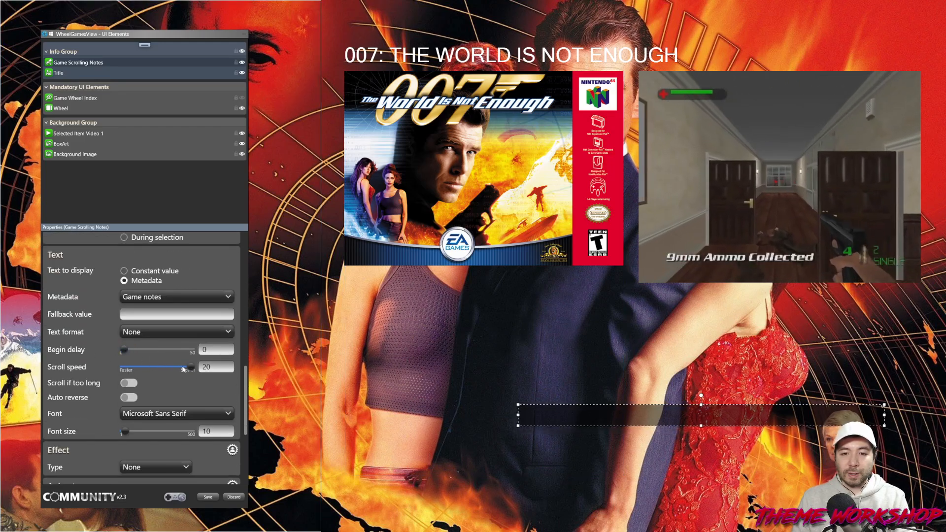
{"action": "left_click_drag", "start_coordinate": [183, 369], "coordinate": [154, 369]}
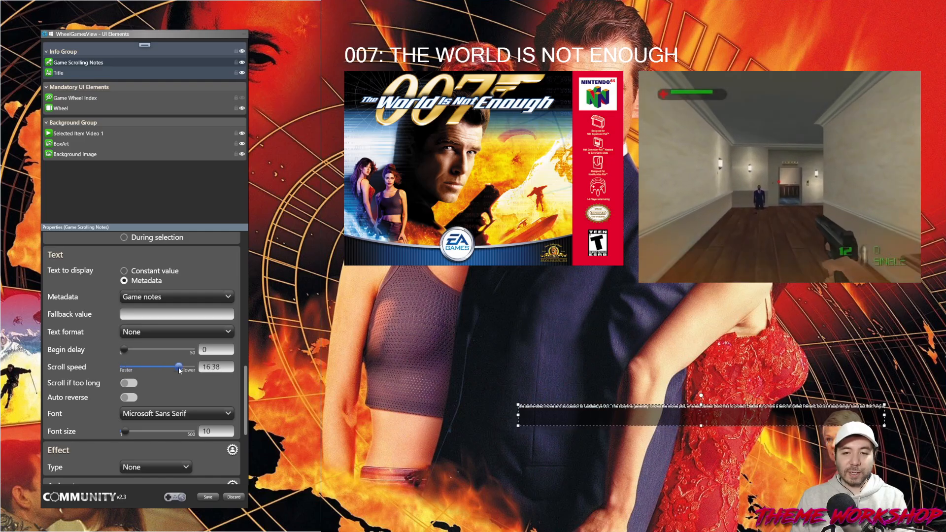
{"action": "left_click_drag", "start_coordinate": [179, 370], "coordinate": [202, 369]}
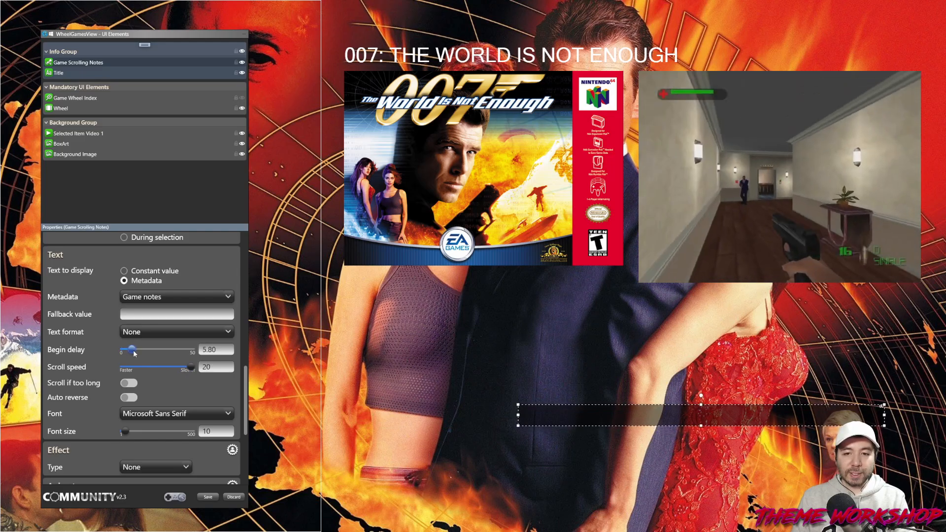
Try a begin delay of 60 for the horizontal notes, and set it to 6 instead.
{"action": "left_click_drag", "start_coordinate": [221, 351], "coordinate": [185, 351]}
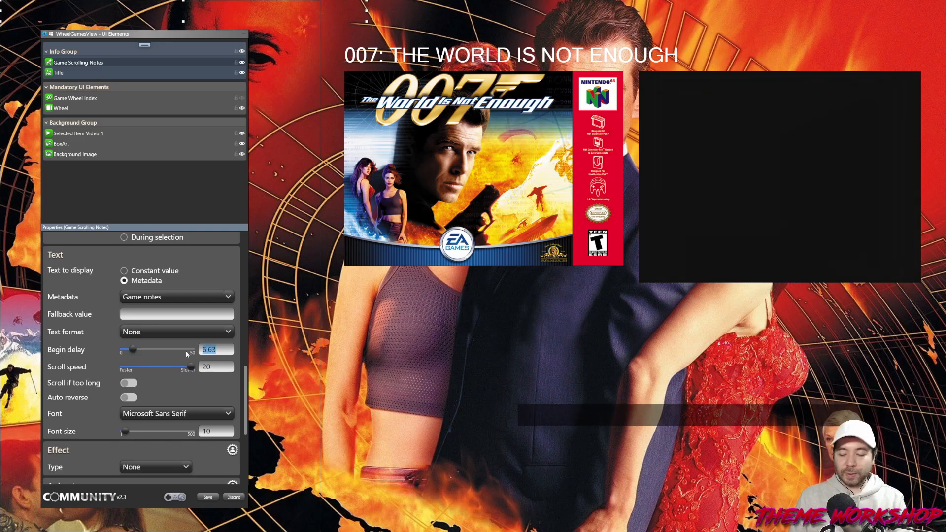
{"action": "type", "text": "60"}
{"action": "key", "text": "Return"}
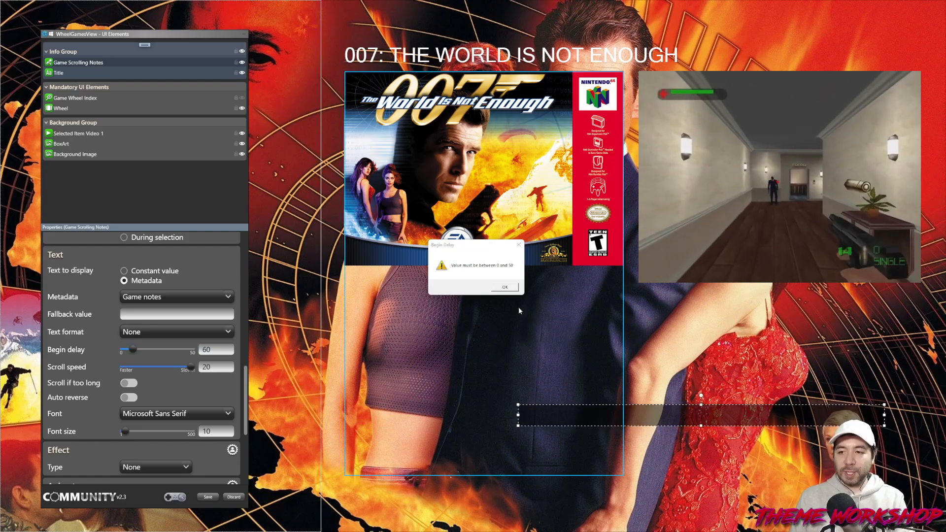
{"action": "key", "text": "Return"}
{"action": "left_click_drag", "start_coordinate": [220, 349], "coordinate": [166, 345]}
{"action": "type", "text": "6"}
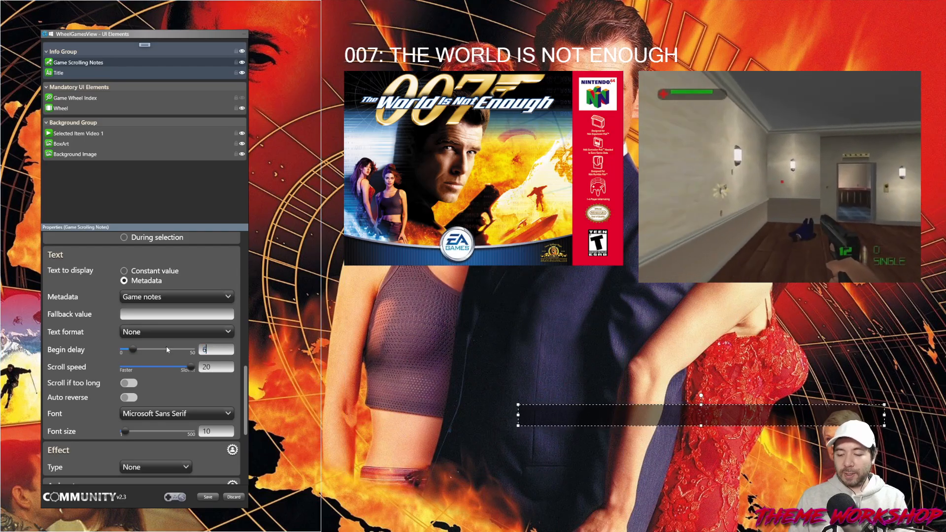
{"action": "key", "text": "Return"}
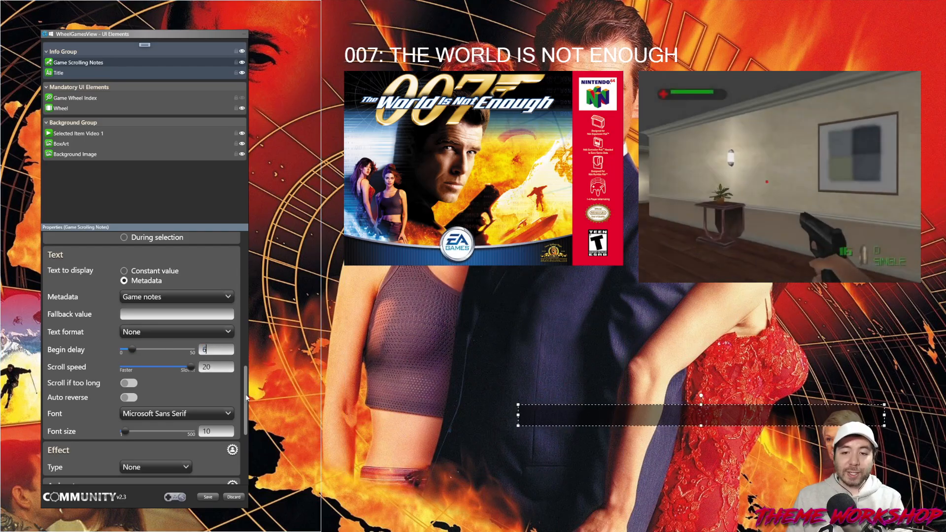
Set the Game Scrolling Notes orientation back to Vertical.
{"action": "scroll", "coordinate": [246, 397], "scroll_direction": "up", "scroll_amount": 3}
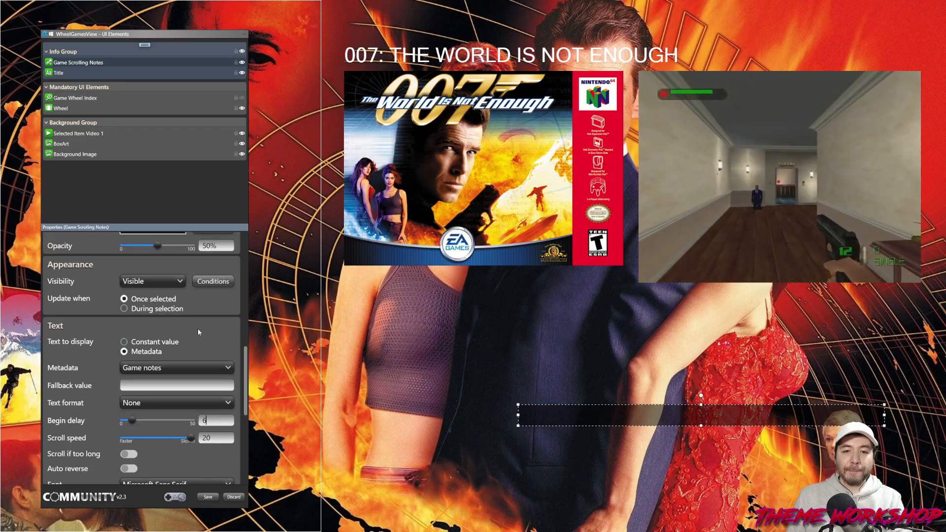
{"action": "scroll", "coordinate": [197, 330], "scroll_direction": "up", "scroll_amount": 10}
{"action": "left_click", "coordinate": [150, 353]}
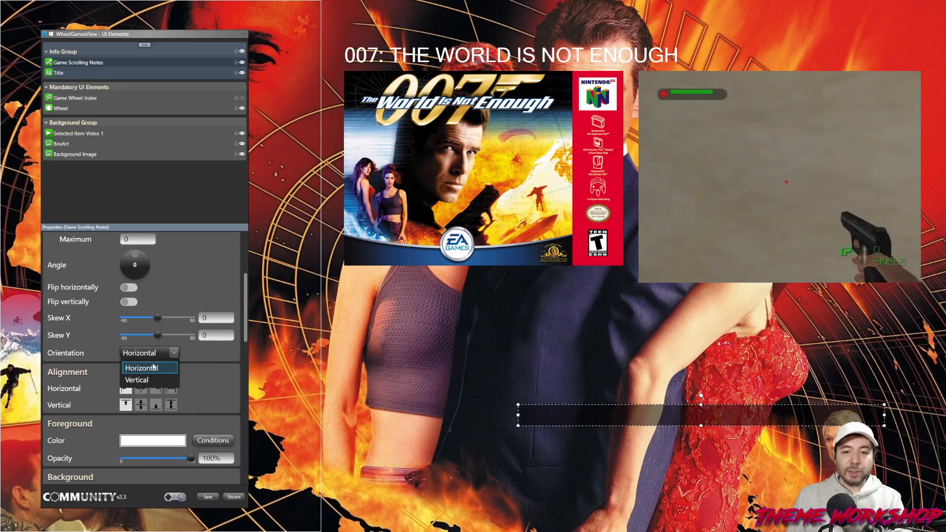
{"action": "left_click", "coordinate": [148, 380]}
Change the Game Scrolling Notes font to Nirmala UI.
{"action": "scroll", "coordinate": [247, 350], "scroll_direction": "down", "scroll_amount": 10}
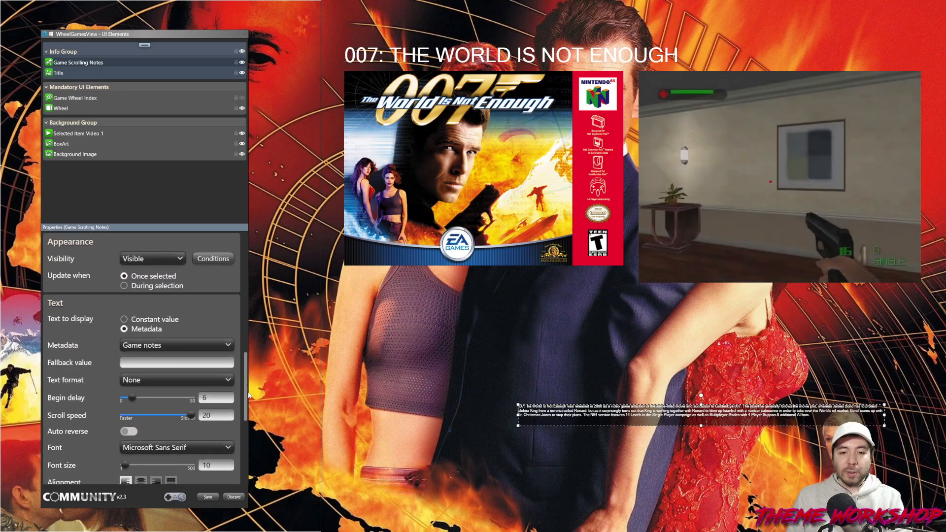
{"action": "scroll", "coordinate": [248, 394], "scroll_direction": "down", "scroll_amount": 4}
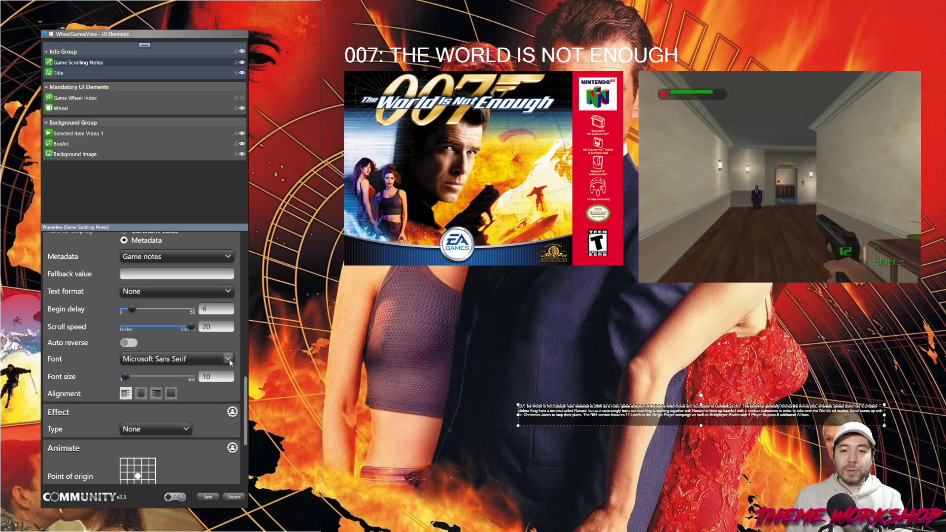
{"action": "left_click", "coordinate": [228, 358]}
{"action": "scroll", "coordinate": [242, 278], "scroll_direction": "down", "scroll_amount": 2}
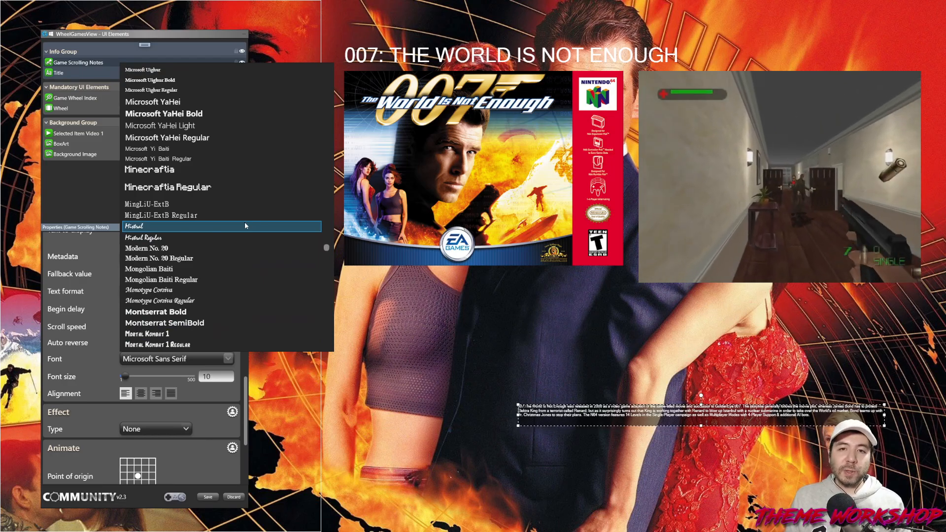
{"action": "scroll", "coordinate": [229, 205], "scroll_direction": "down", "scroll_amount": 3}
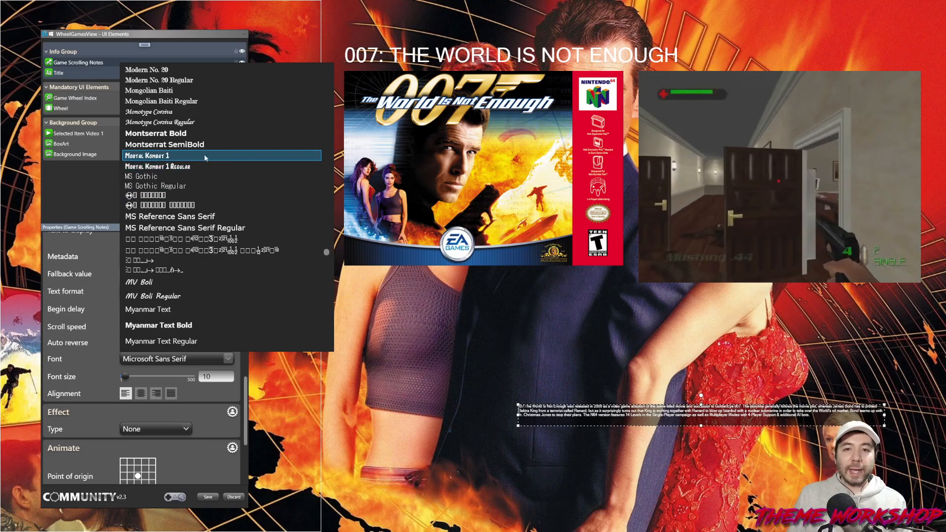
{"action": "scroll", "coordinate": [206, 142], "scroll_direction": "down", "scroll_amount": 10}
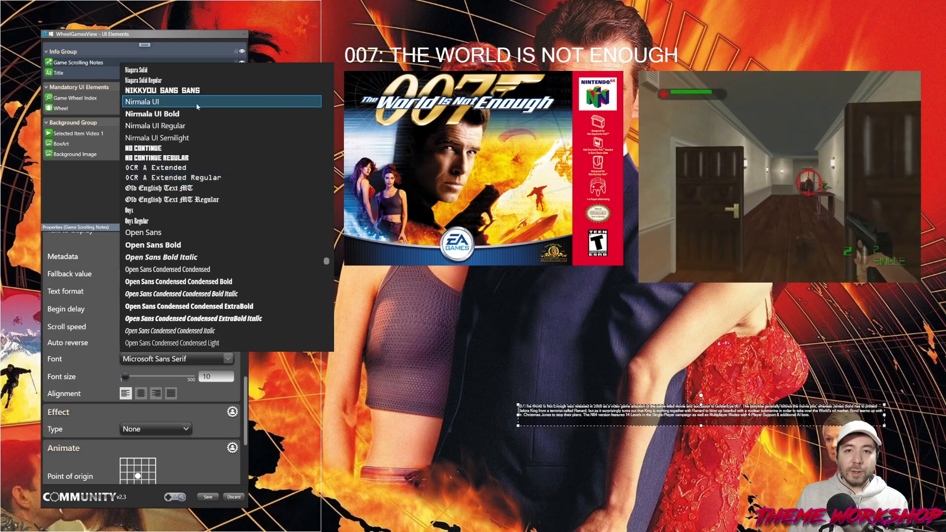
{"action": "key", "text": "Return"}
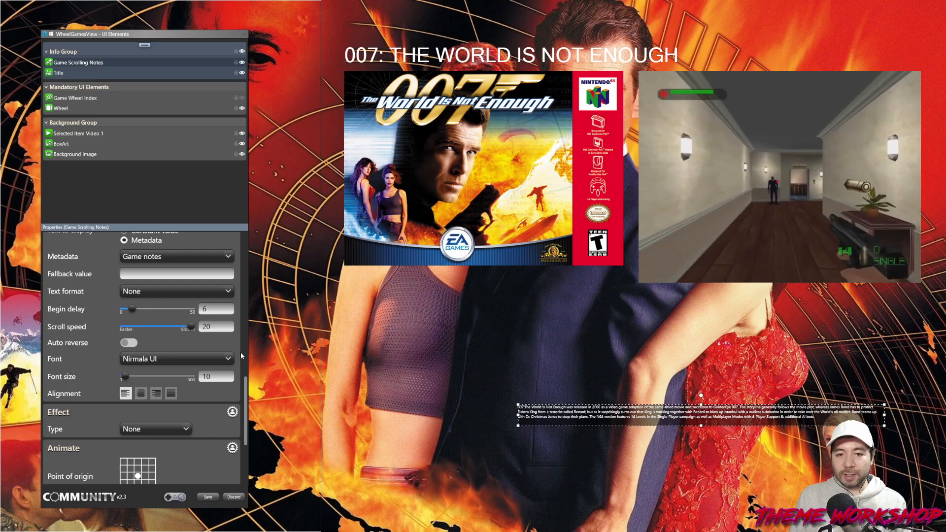
Set the Game Scrolling Notes font size to 25.
{"action": "double_click", "coordinate": [213, 375]}
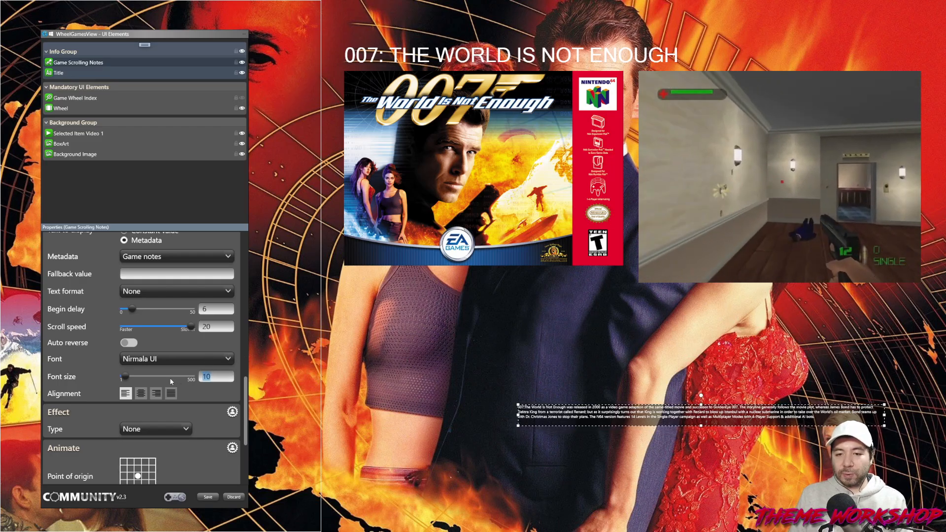
{"action": "type", "text": "25"}
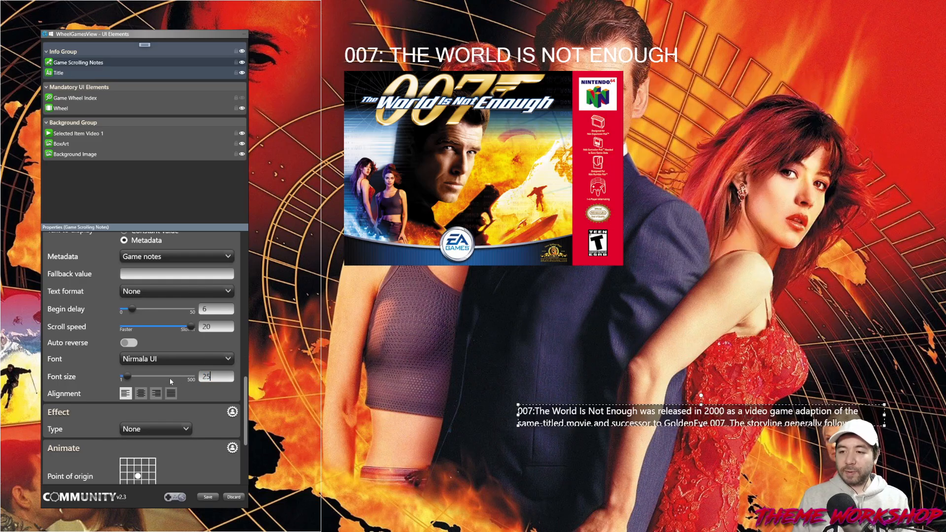
{"action": "key", "text": "Return"}
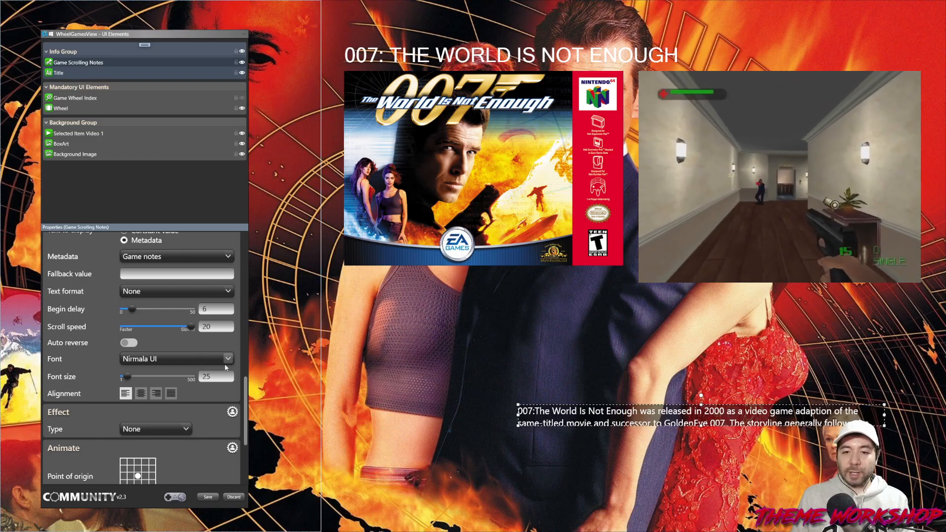
Change the Game Scrolling Notes font to Open Sans Condensed Light.
{"action": "left_click", "coordinate": [229, 361]}
{"action": "scroll", "coordinate": [227, 297], "scroll_direction": "down", "scroll_amount": 2}
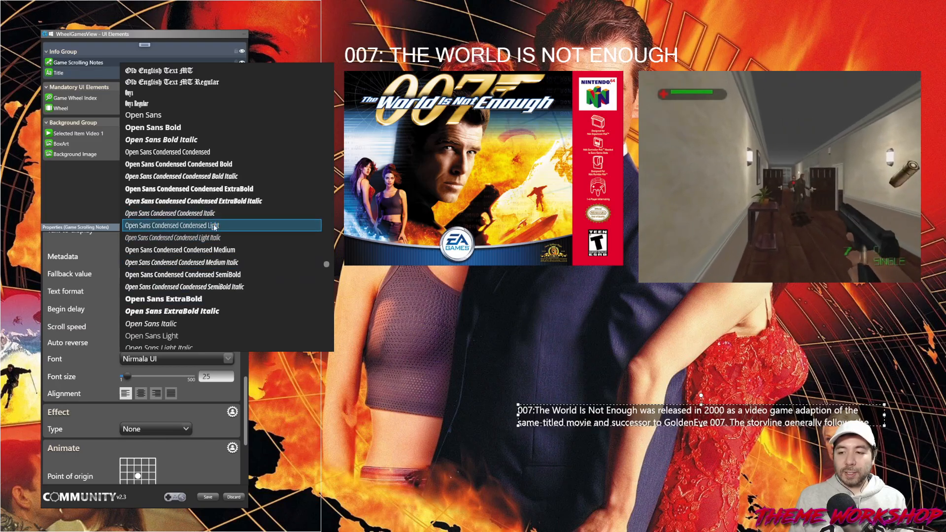
{"action": "left_click", "coordinate": [214, 225]}
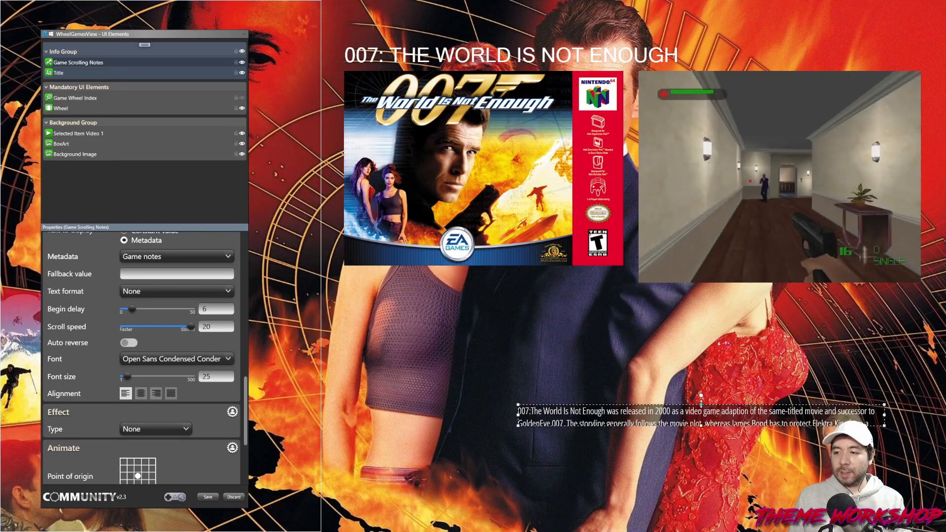
Extend the Game Scrolling Notes frame upward and match its left and right edges to the gameplay video.
{"action": "scroll", "coordinate": [245, 362], "scroll_direction": "up", "scroll_amount": 1}
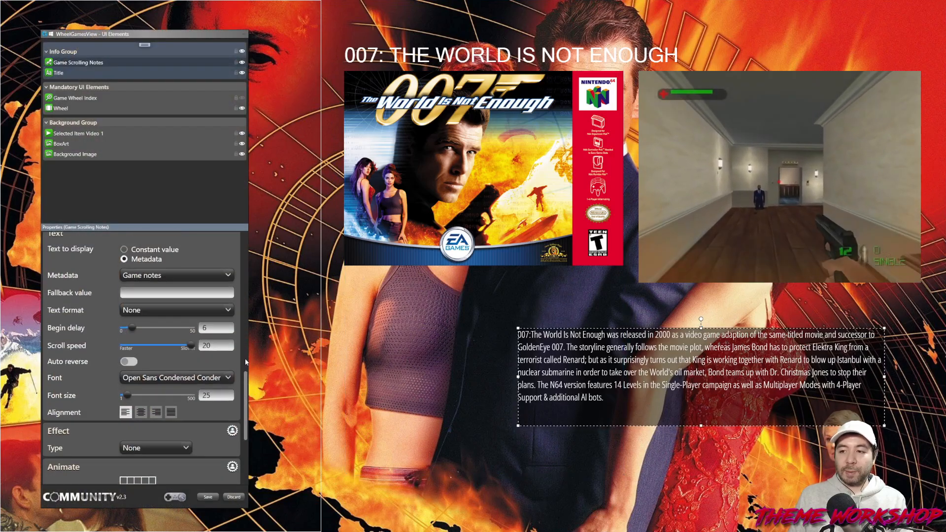
{"action": "scroll", "coordinate": [245, 362], "scroll_direction": "up", "scroll_amount": 5}
{"action": "left_click_drag", "start_coordinate": [517, 377], "coordinate": [640, 377]}
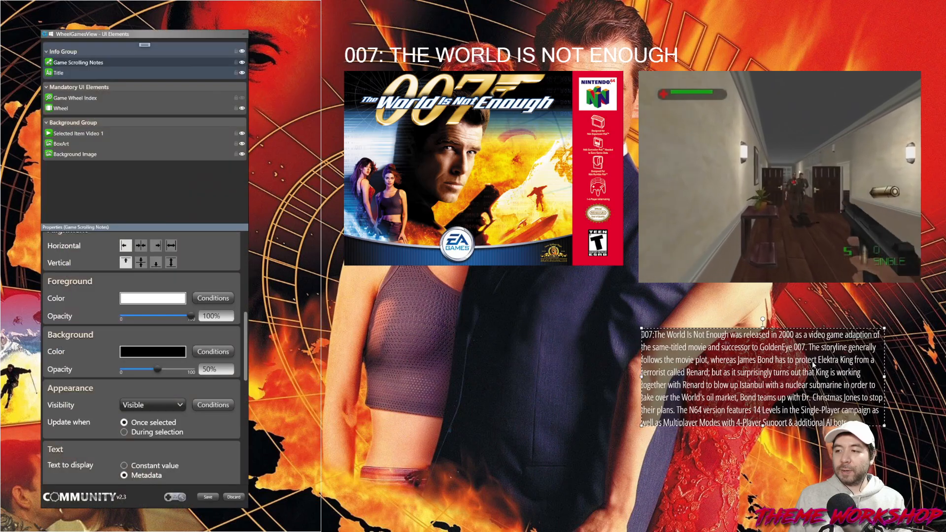
{"action": "left_click_drag", "start_coordinate": [885, 377], "coordinate": [919, 376]}
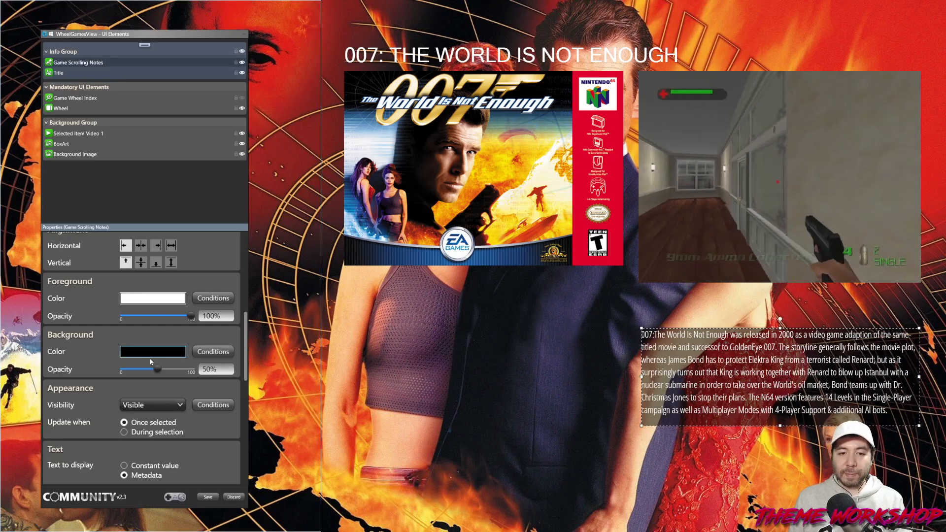
Set the Game Scrolling Notes background opacity to 0% and move the notes slightly down.
{"action": "left_click_drag", "start_coordinate": [211, 369], "coordinate": [167, 369]}
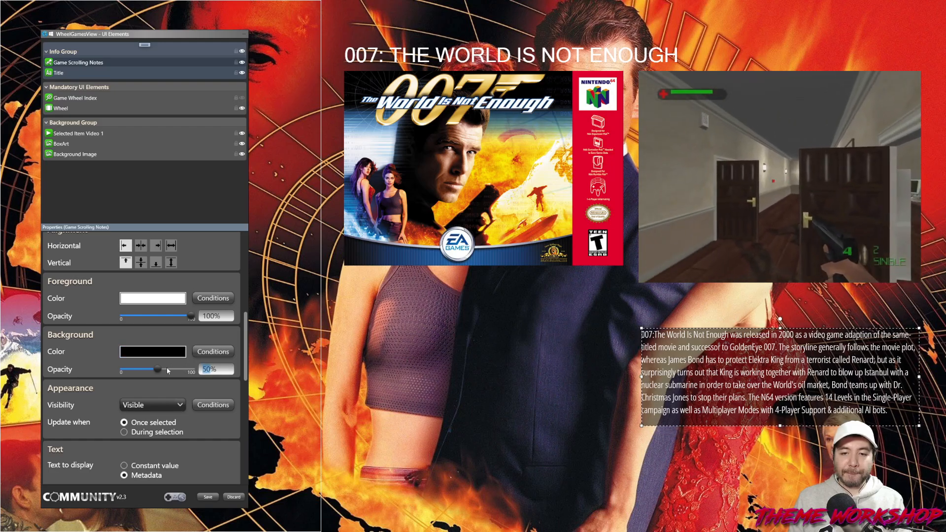
{"action": "type", "text": "0"}
{"action": "key", "text": "Return"}
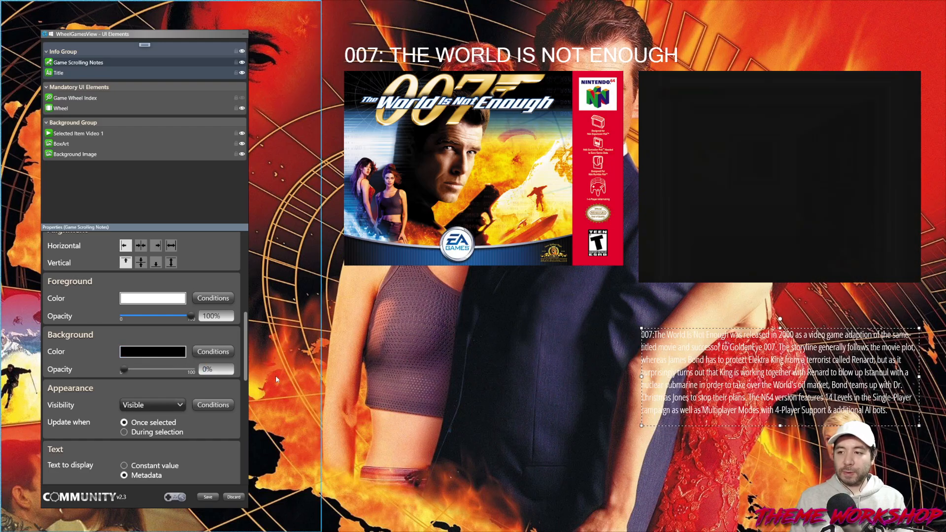
{"action": "left_click_drag", "start_coordinate": [755, 376], "coordinate": [756, 389]}
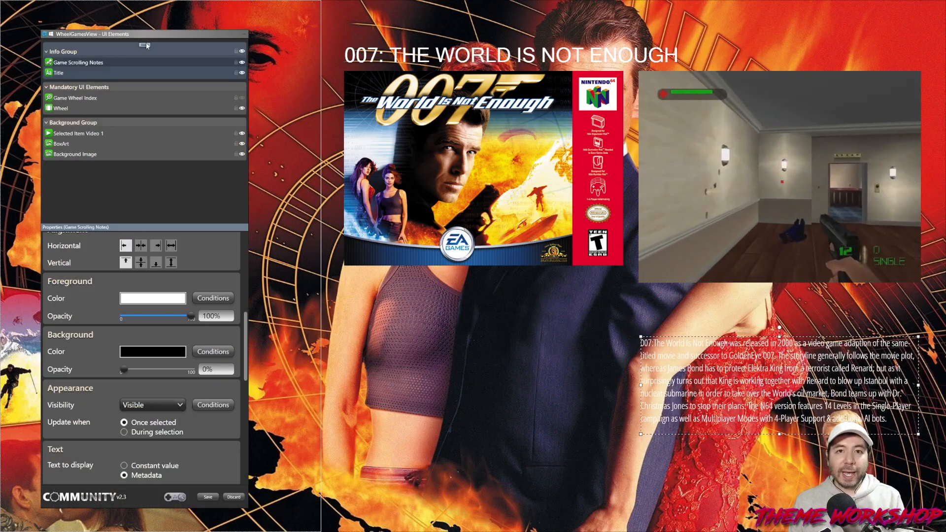
Add a text element to the Info Group and name it Genres.
{"action": "left_click", "coordinate": [145, 45]}
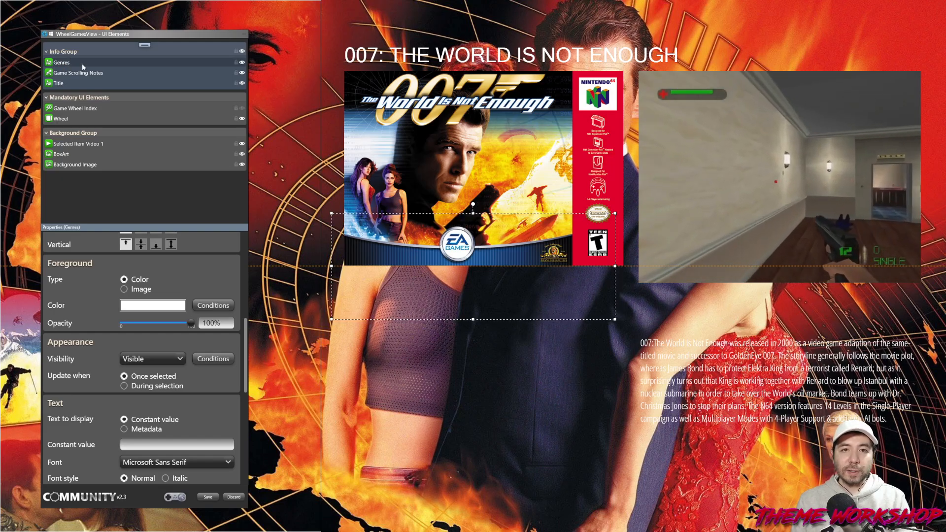
{"action": "scroll", "coordinate": [235, 298], "scroll_direction": "down", "scroll_amount": 3}
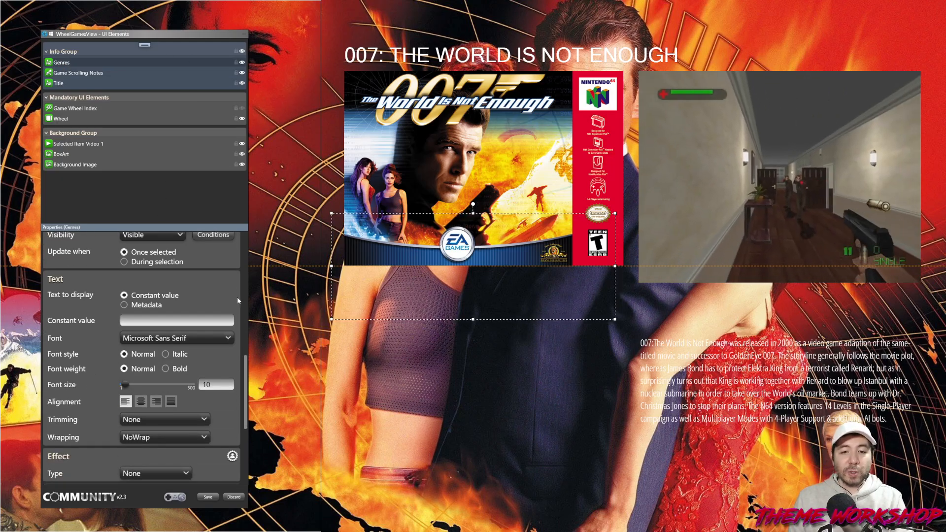
{"action": "scroll", "coordinate": [232, 323], "scroll_direction": "up", "scroll_amount": 5}
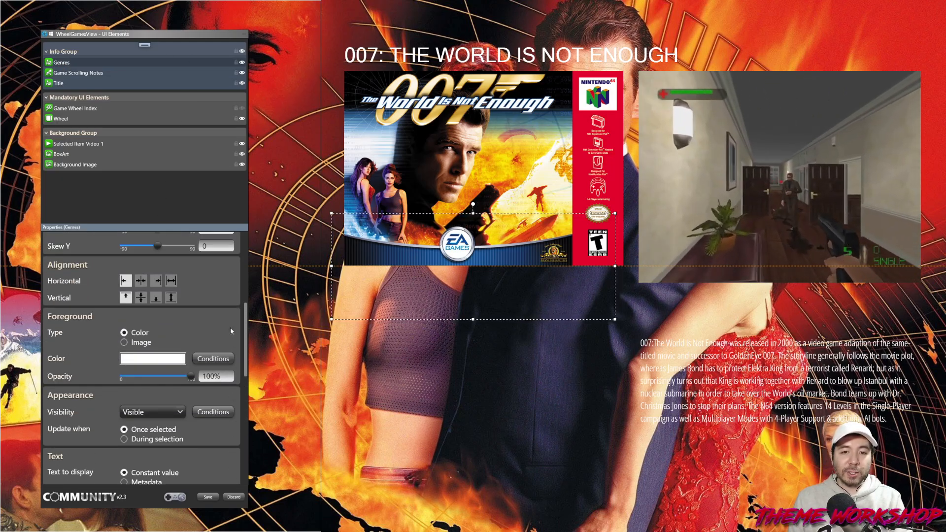
Make the Genres text element display metadata and choose the Genre field.
{"action": "scroll", "coordinate": [231, 326], "scroll_direction": "down", "scroll_amount": 5}
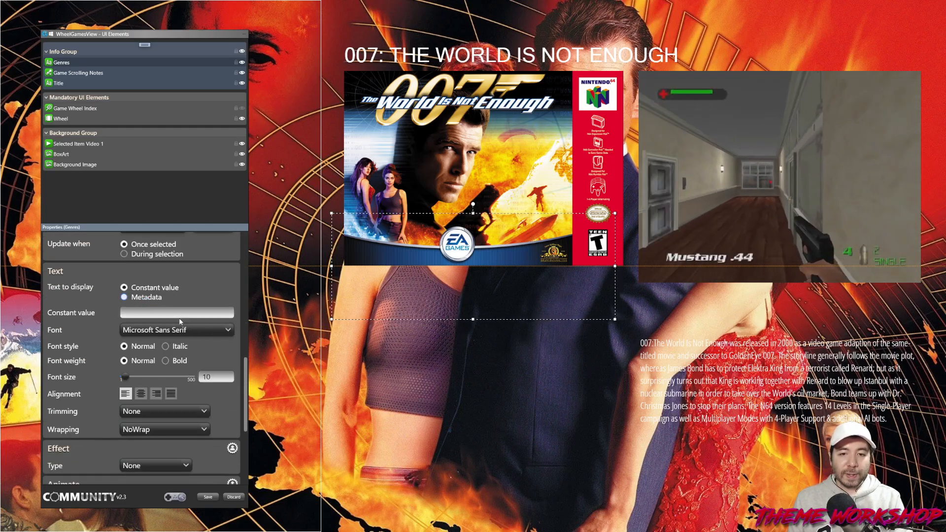
{"action": "left_click", "coordinate": [123, 297]}
{"action": "left_click", "coordinate": [178, 313]}
{"action": "scroll", "coordinate": [210, 245], "scroll_direction": "down", "scroll_amount": 3}
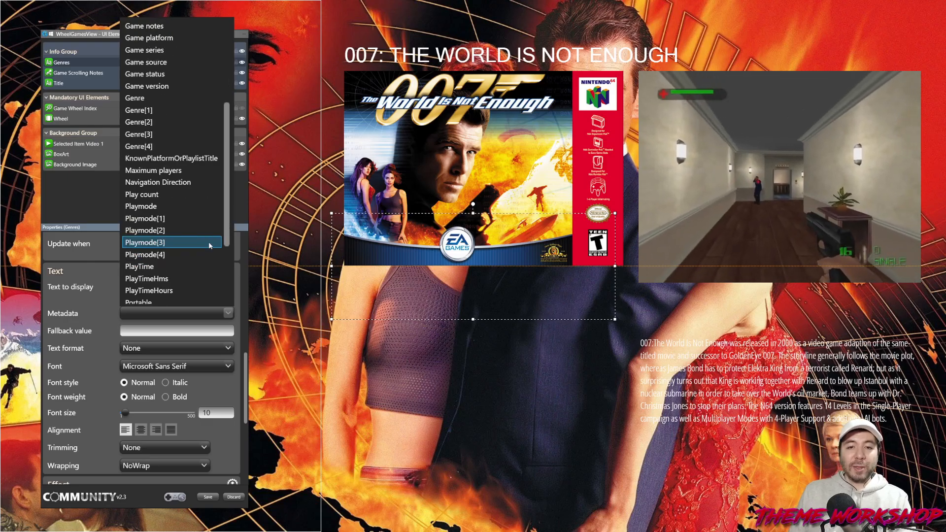
{"action": "scroll", "coordinate": [210, 245], "scroll_direction": "down", "scroll_amount": 1}
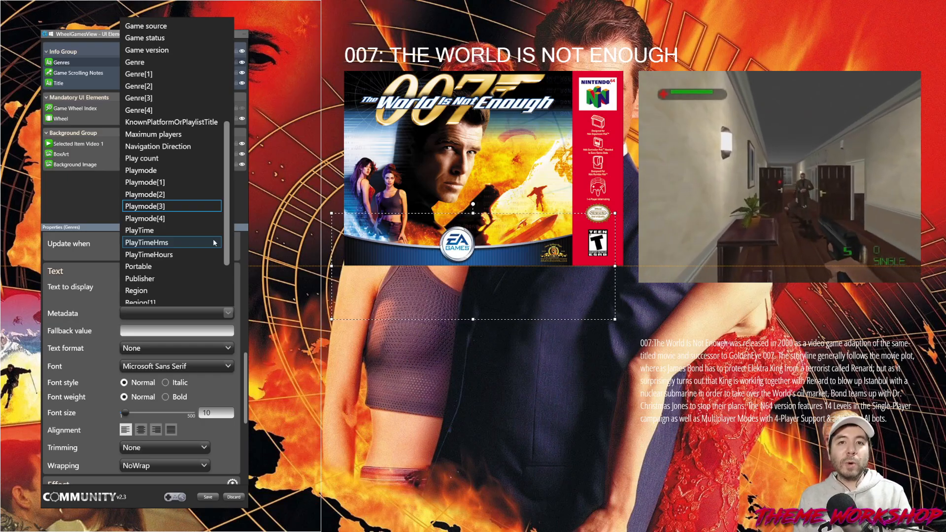
{"action": "left_click", "coordinate": [136, 62]}
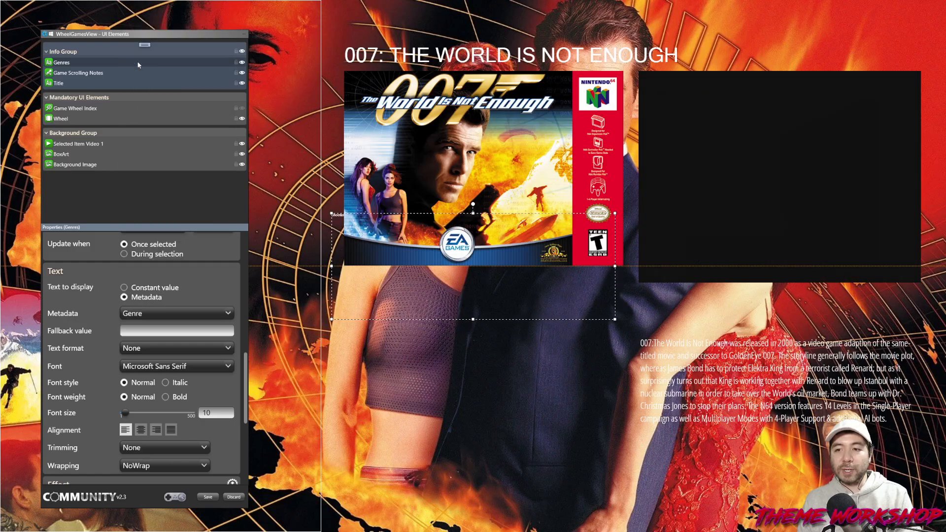
Narrow the Genres text box and move it just below the gameplay video, beside the scrolling notes.
{"action": "left_click_drag", "start_coordinate": [378, 299], "coordinate": [407, 401]}
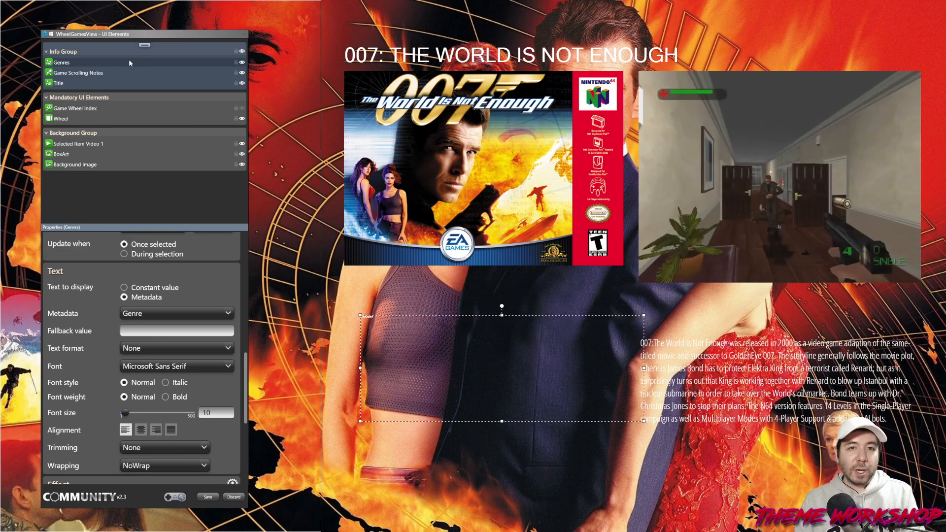
{"action": "left_click", "coordinate": [223, 314]}
{"action": "scroll", "coordinate": [141, 109], "scroll_direction": "up", "scroll_amount": 2}
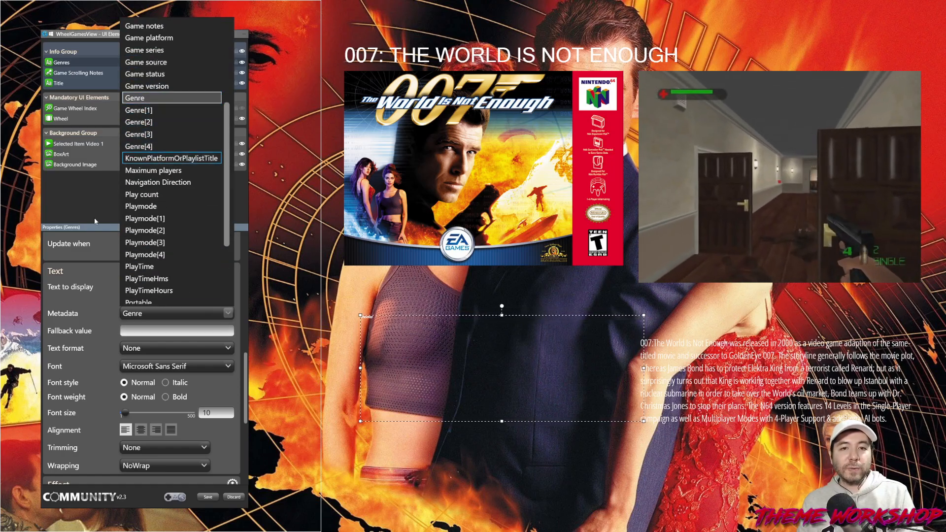
{"action": "left_click", "coordinate": [84, 204]}
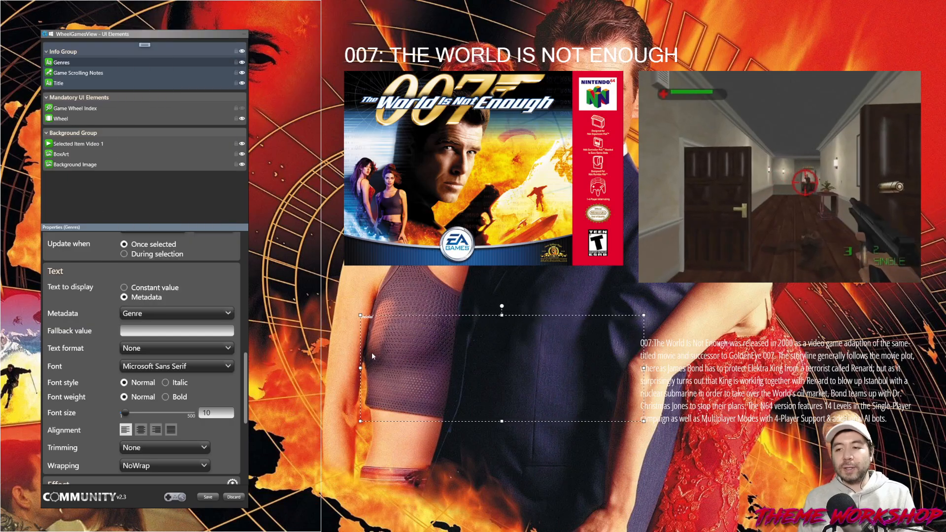
{"action": "left_click_drag", "start_coordinate": [360, 368], "coordinate": [467, 368]}
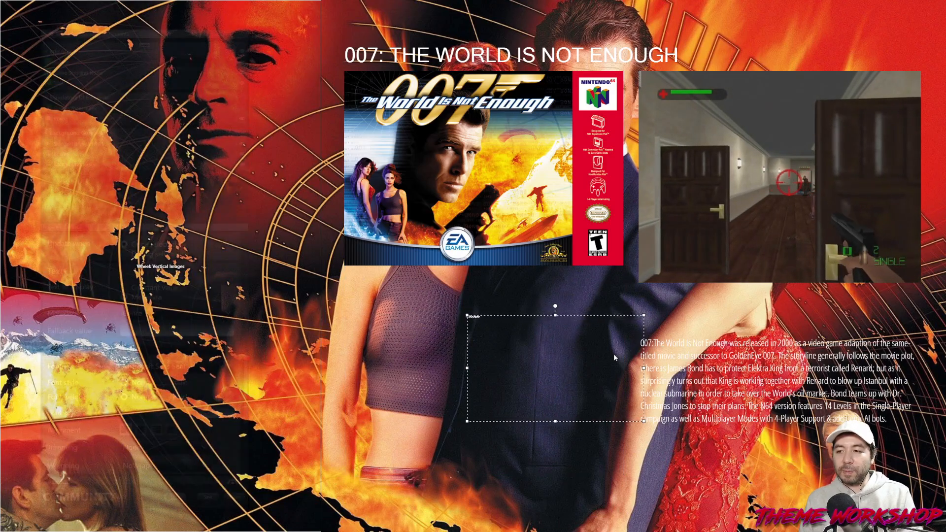
{"action": "left_click_drag", "start_coordinate": [711, 350], "coordinate": [867, 339]}
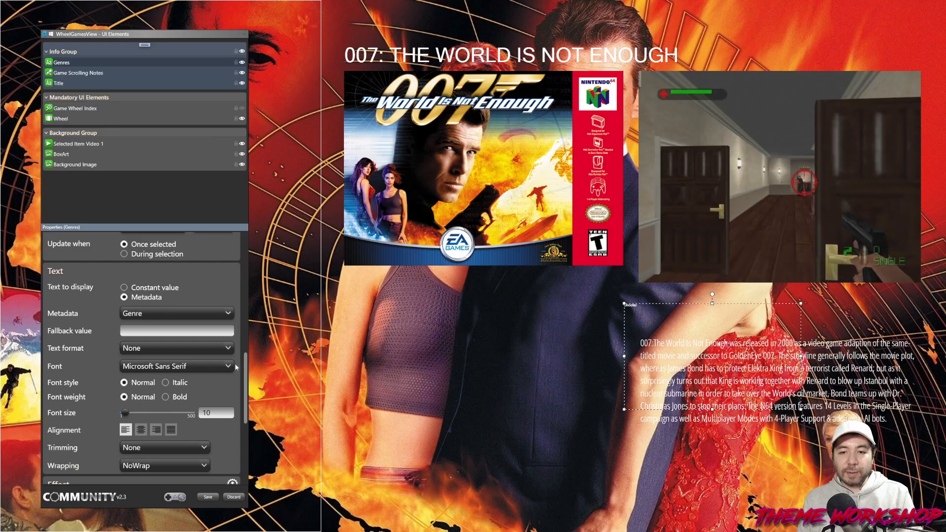
Set the Genres font to Open Sans Condensed Condensed at size 30 and fit its box as one line directly above the scrolling notes.
{"action": "scroll", "coordinate": [228, 357], "scroll_direction": "down", "scroll_amount": 1}
{"action": "left_click", "coordinate": [227, 296]}
{"action": "left_click", "coordinate": [228, 297]}
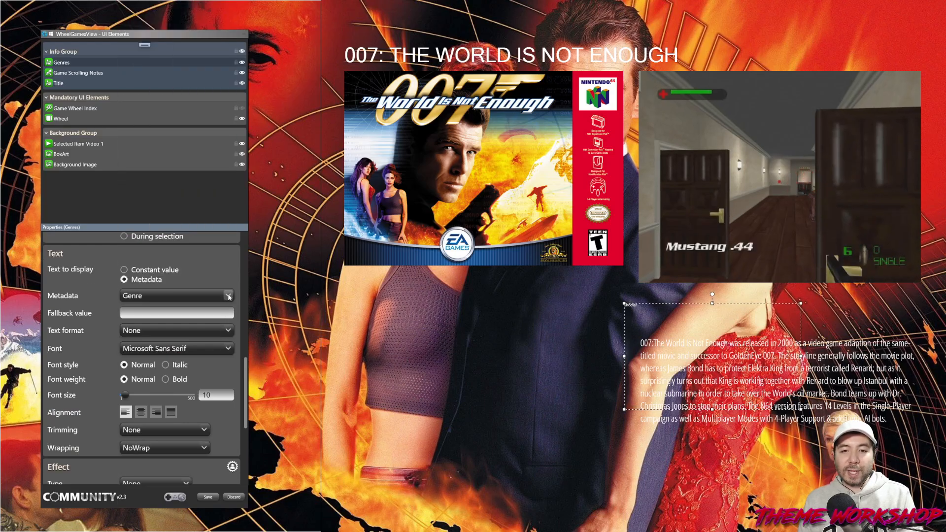
{"action": "left_click", "coordinate": [229, 350]}
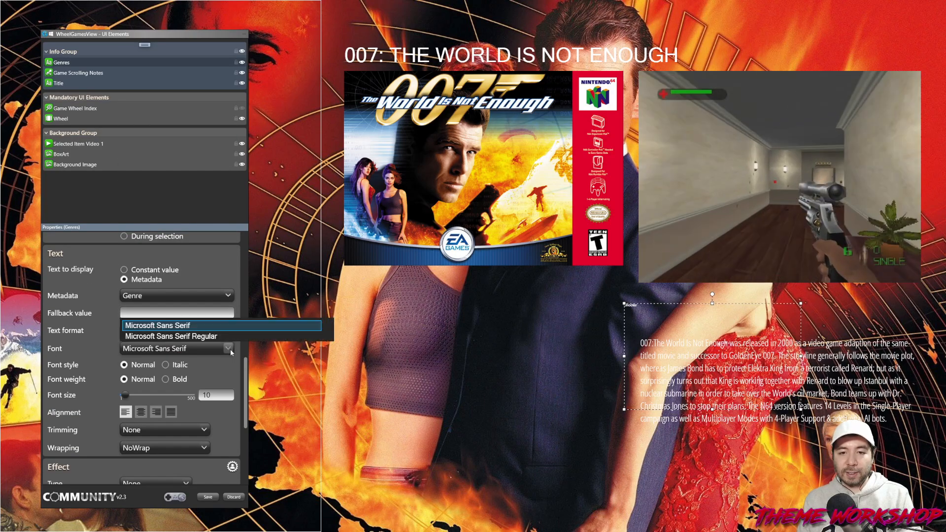
{"action": "scroll", "coordinate": [196, 245], "scroll_direction": "down", "scroll_amount": 3}
{"action": "scroll", "coordinate": [196, 246], "scroll_direction": "down", "scroll_amount": 8}
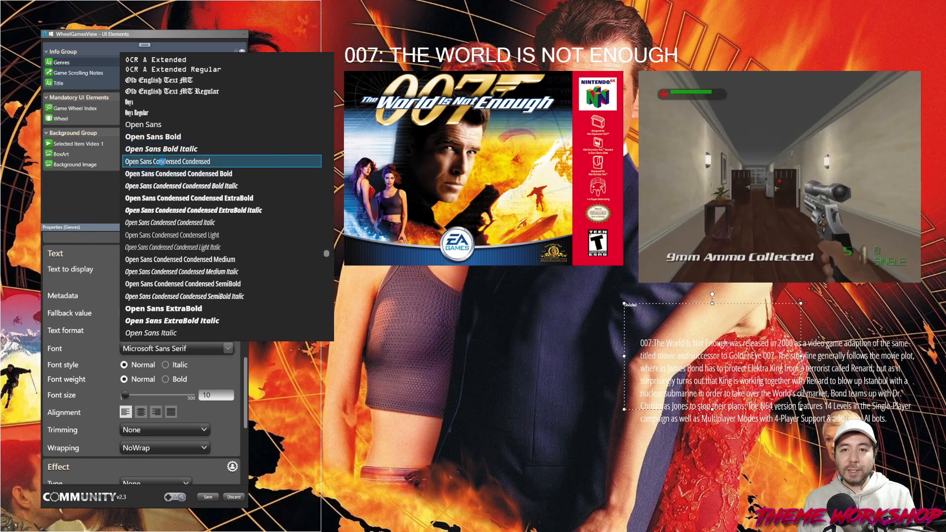
{"action": "key", "text": "Return"}
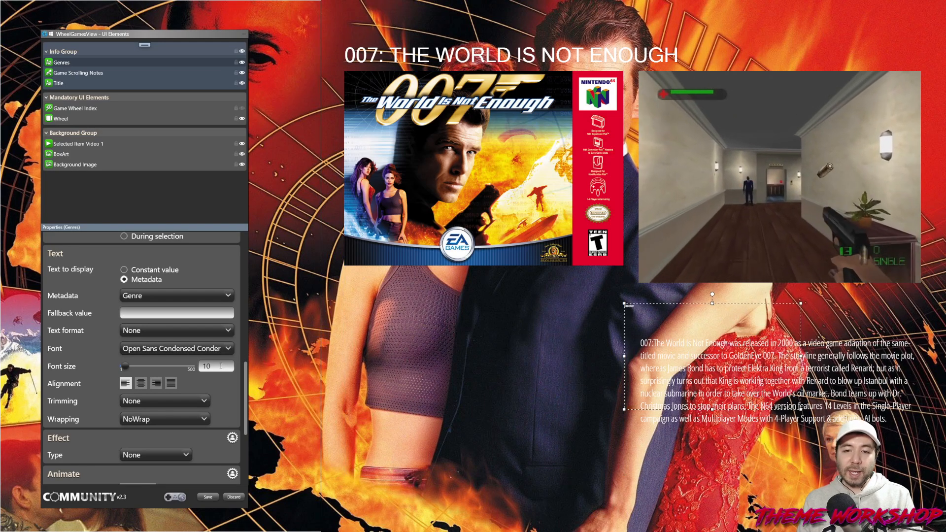
{"action": "type", "text": "30"}
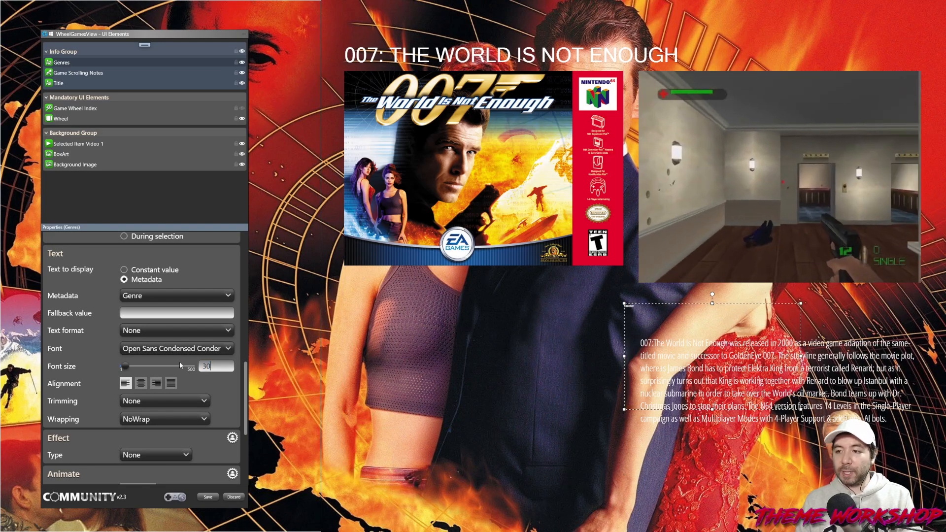
{"action": "left_click_drag", "start_coordinate": [645, 324], "coordinate": [662, 336]}
{"action": "left_click_drag", "start_coordinate": [814, 426], "coordinate": [917, 333]}
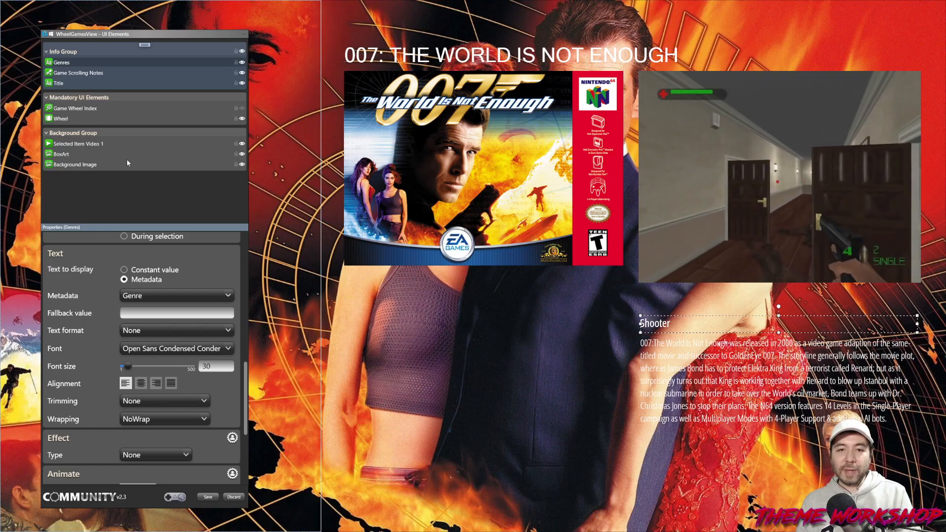
Add a frame to the Info Group, order it beneath Game Scrolling Notes, and fit it behind the genre and notes text.
{"action": "left_click", "coordinate": [144, 45]}
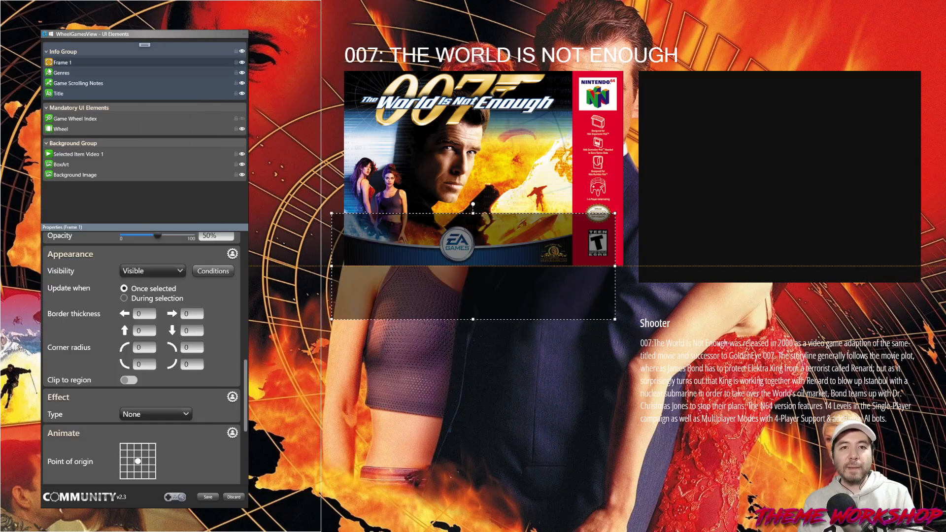
{"action": "left_click", "coordinate": [165, 94]}
{"action": "left_click_drag", "start_coordinate": [63, 86], "coordinate": [67, 82]}
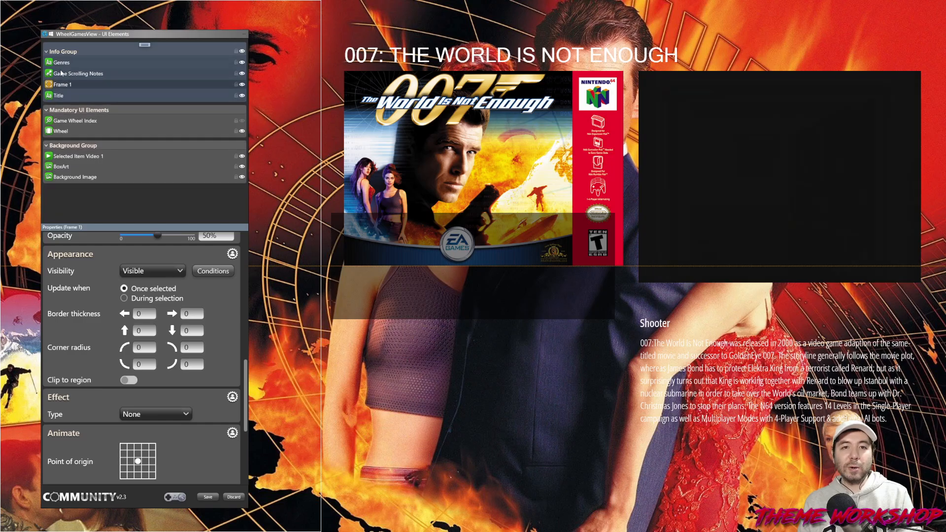
{"action": "left_click_drag", "start_coordinate": [416, 305], "coordinate": [724, 396]}
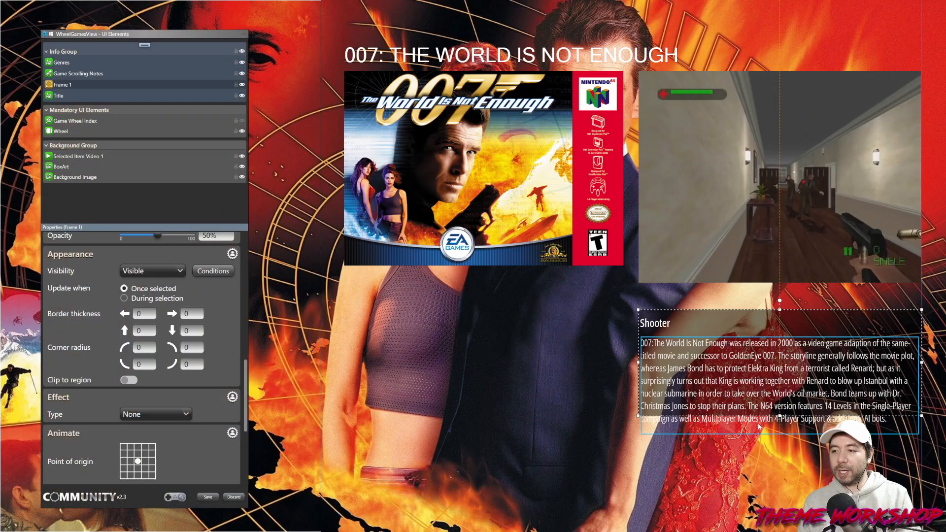
{"action": "left_click_drag", "start_coordinate": [780, 416], "coordinate": [786, 434]}
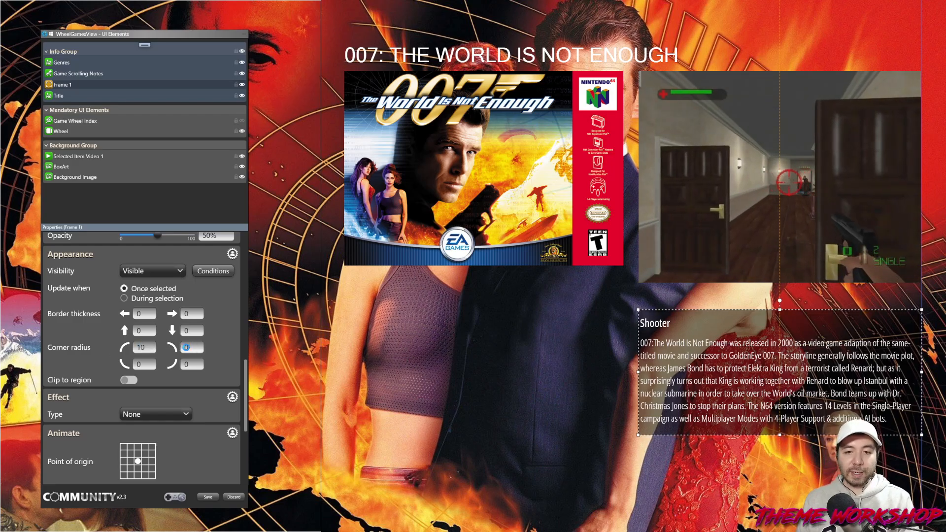
Set the remaining corner radii of the frame behind the notes to 10.
{"action": "left_click", "coordinate": [186, 347]}
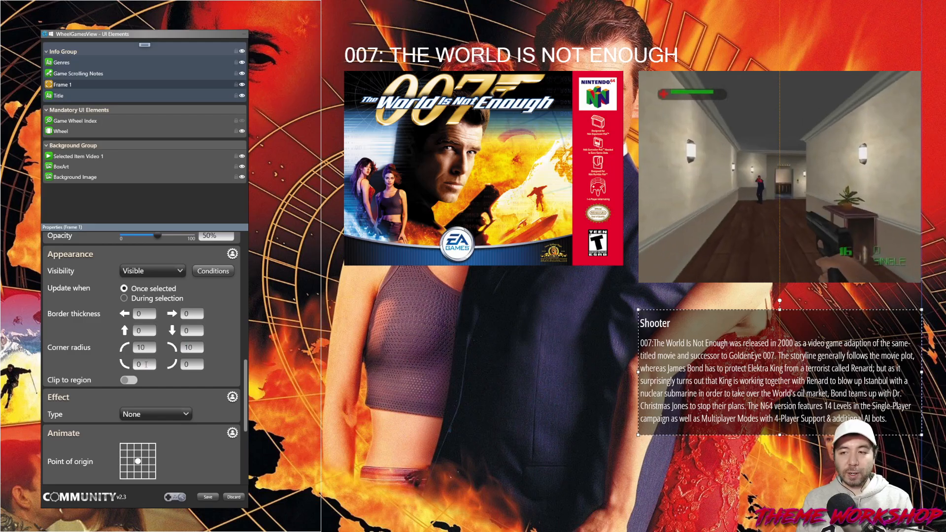
{"action": "left_click", "coordinate": [145, 365]}
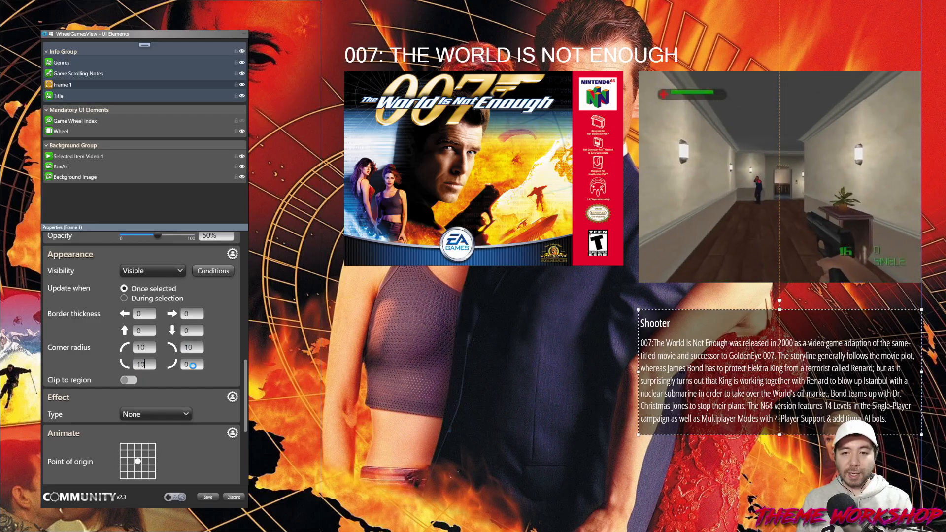
{"action": "left_click", "coordinate": [394, 398]}
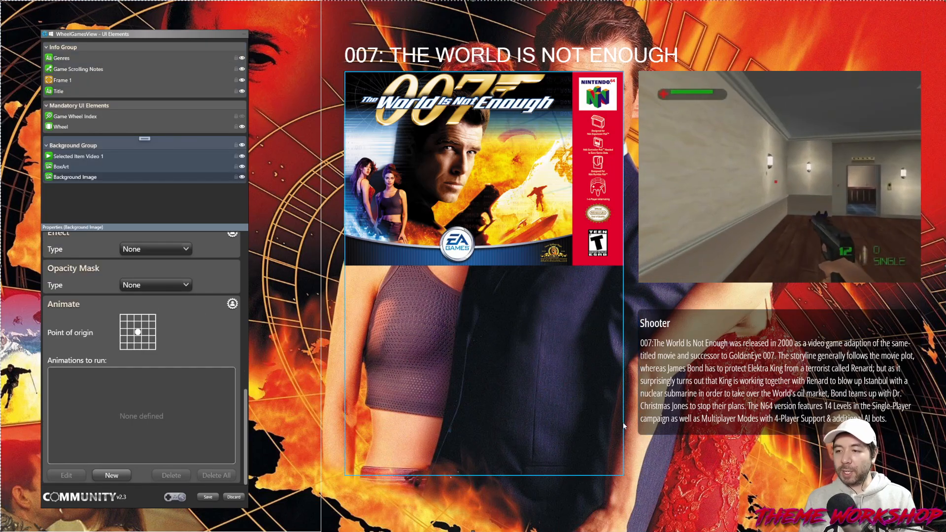
Set the background opacity of the frame behind the notes to 80%.
{"action": "left_click", "coordinate": [68, 79]}
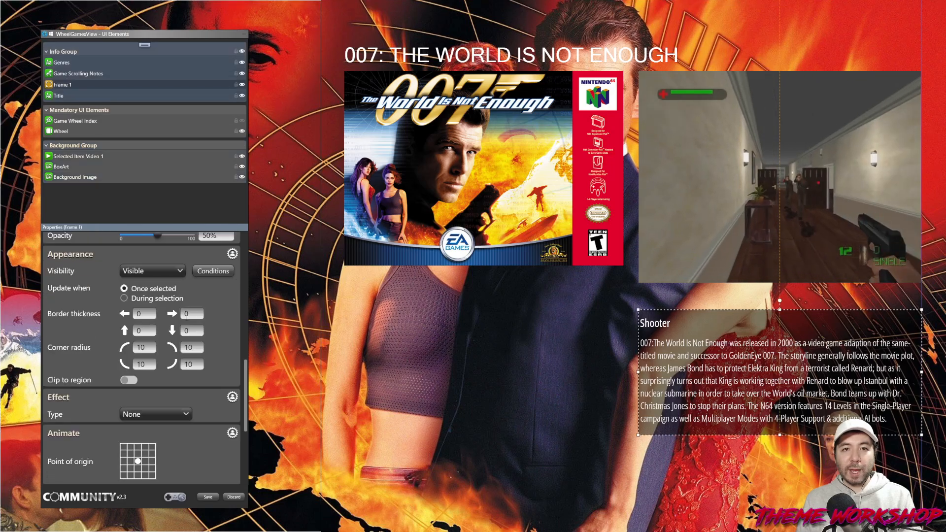
{"action": "scroll", "coordinate": [151, 403], "scroll_direction": "up", "scroll_amount": 6}
{"action": "scroll", "coordinate": [150, 403], "scroll_direction": "down", "scroll_amount": 1}
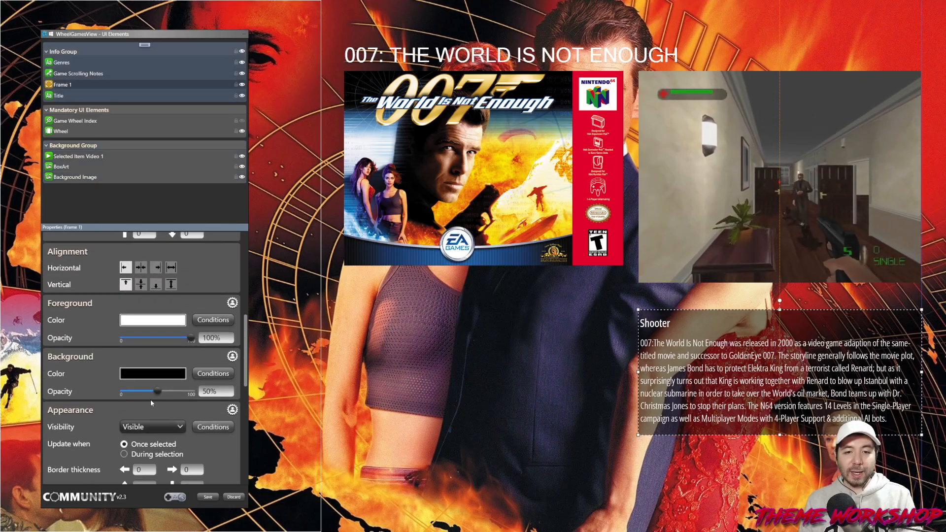
{"action": "left_click_drag", "start_coordinate": [209, 391], "coordinate": [189, 393]}
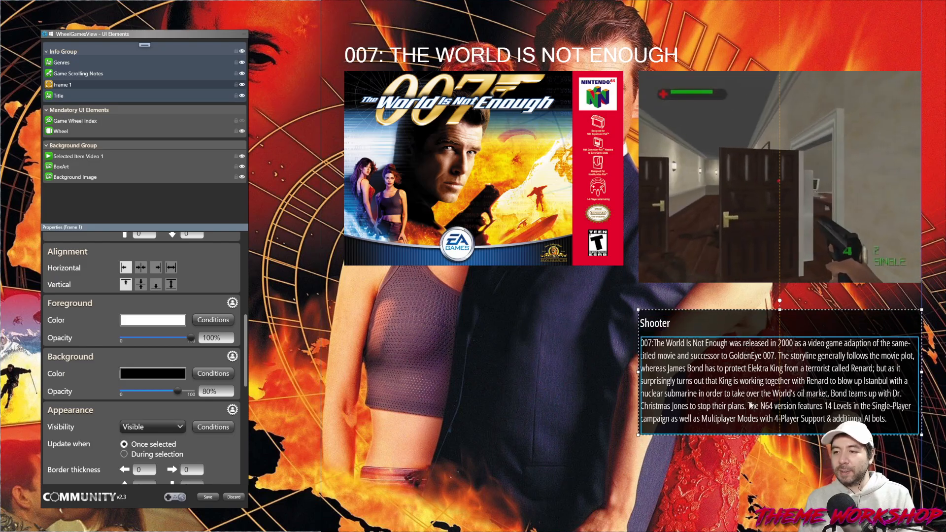
Pull the left edge of the Genres box inward and add a text element named Genre Text to the Info Group.
{"action": "left_click", "coordinate": [658, 327]}
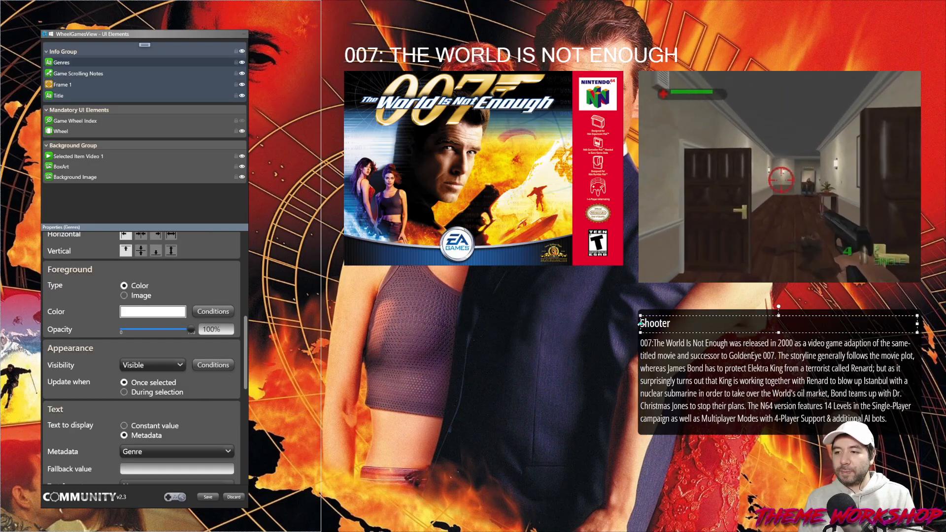
{"action": "left_click_drag", "start_coordinate": [640, 323], "coordinate": [680, 326]}
{"action": "left_click", "coordinate": [147, 46]}
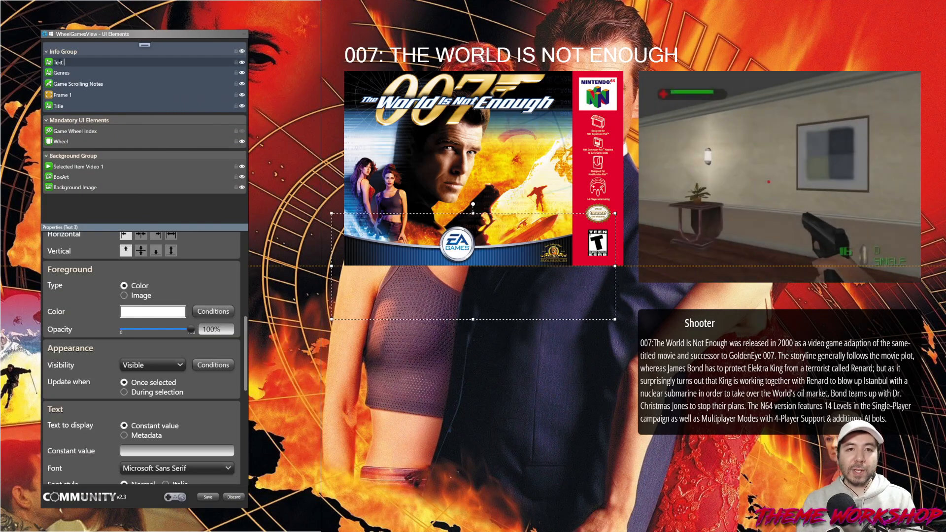
{"action": "type", "text": "Tenre Text"}
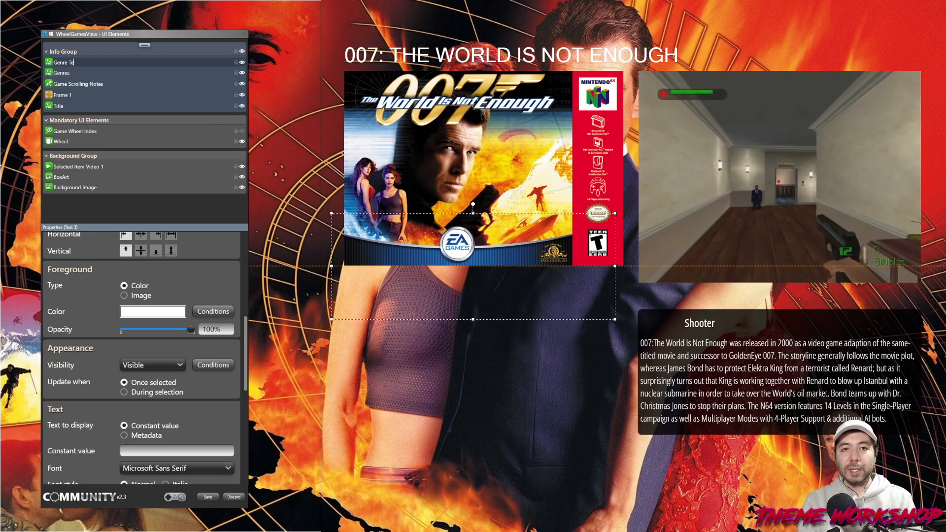
{"action": "key", "text": "Return"}
Set the Genre Text constant value to "Genre:" and shrink its box into the space in front of the genre value.
{"action": "scroll", "coordinate": [240, 401], "scroll_direction": "down", "scroll_amount": 3}
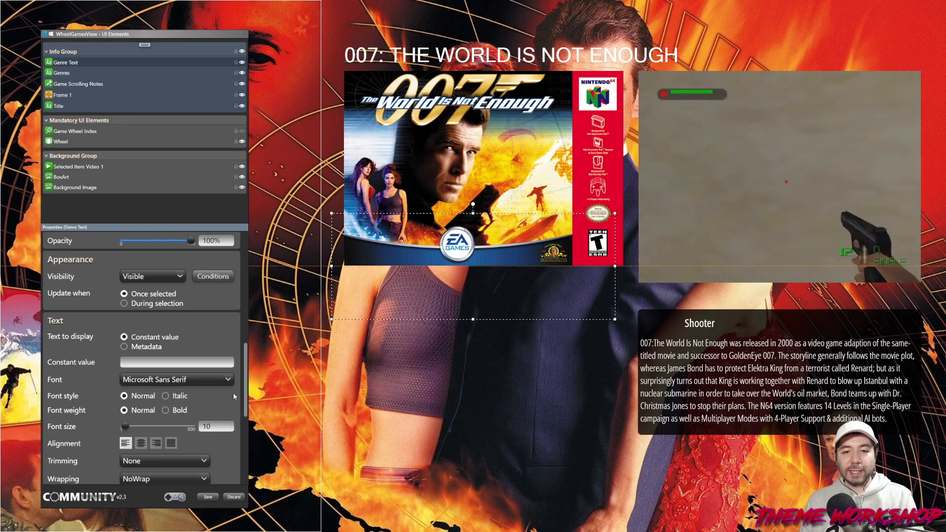
{"action": "left_click", "coordinate": [143, 362]}
{"action": "type", "text": "Genre"}
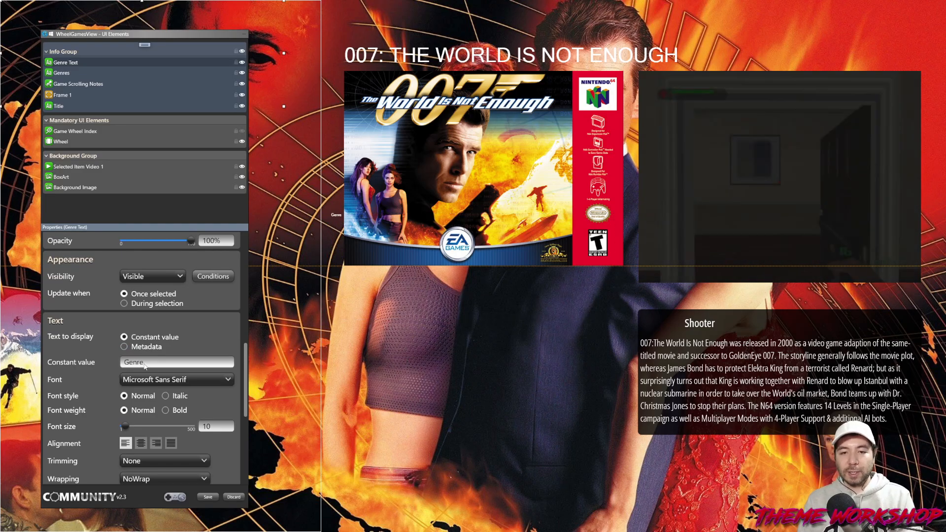
{"action": "type", "text": ":"}
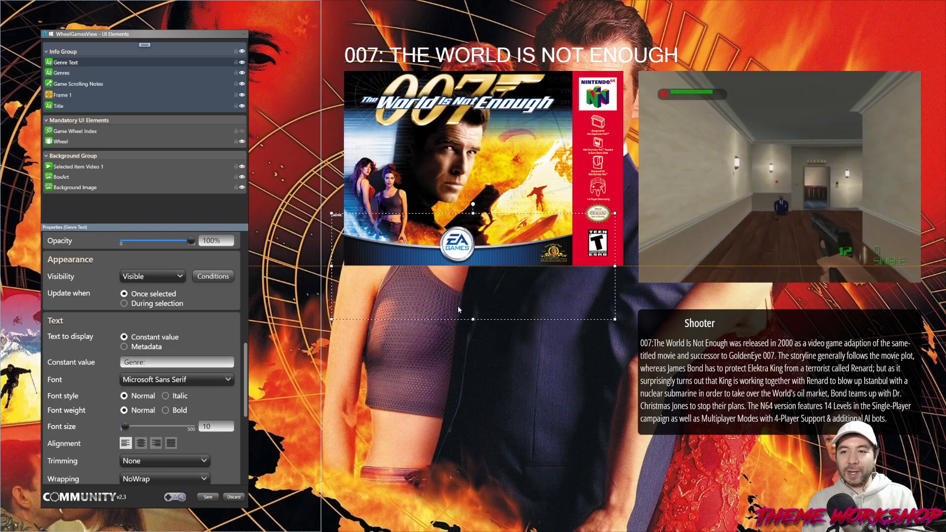
{"action": "left_click_drag", "start_coordinate": [458, 309], "coordinate": [767, 411]}
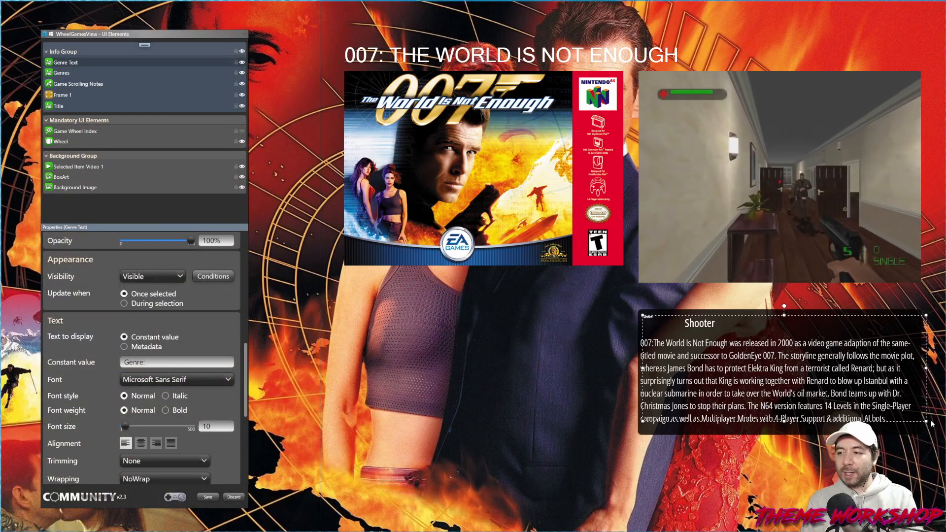
{"action": "left_click_drag", "start_coordinate": [931, 423], "coordinate": [679, 333]}
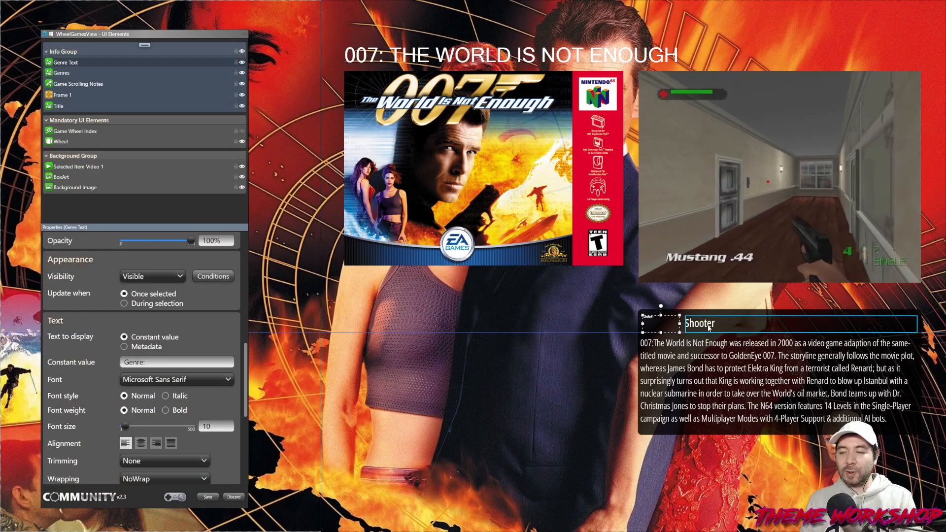
Copy the Genres element and paste only its text properties onto Genre Text.
{"action": "scroll", "coordinate": [232, 346], "scroll_direction": "down", "scroll_amount": 1}
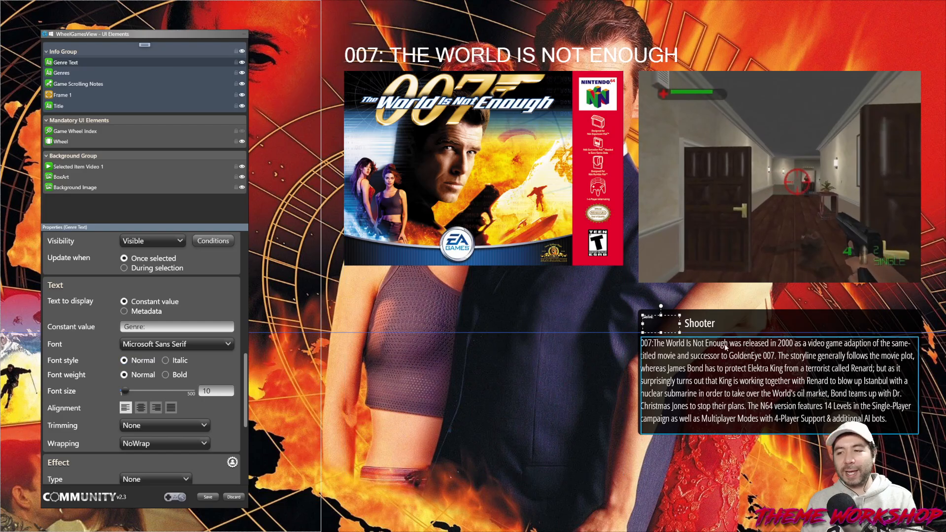
{"action": "left_click", "coordinate": [707, 325]}
{"action": "right_click", "coordinate": [707, 324]}
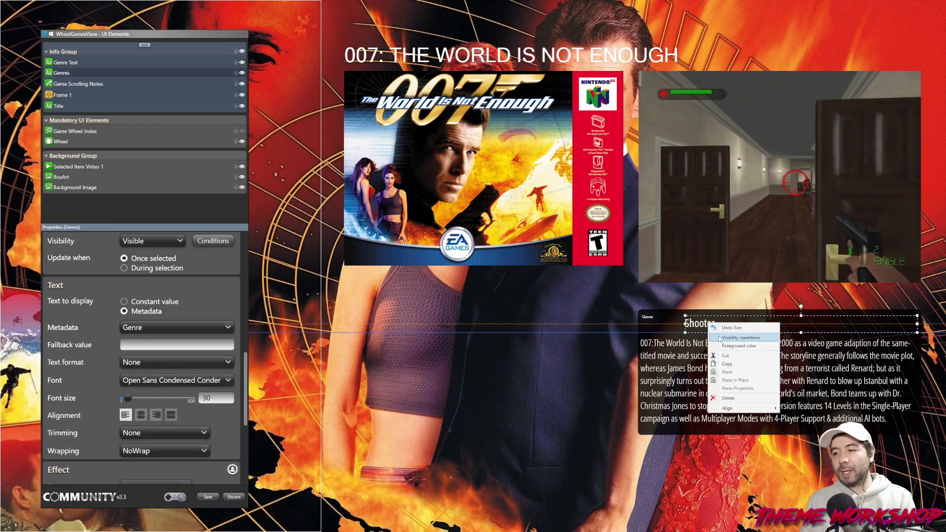
{"action": "left_click", "coordinate": [727, 364]}
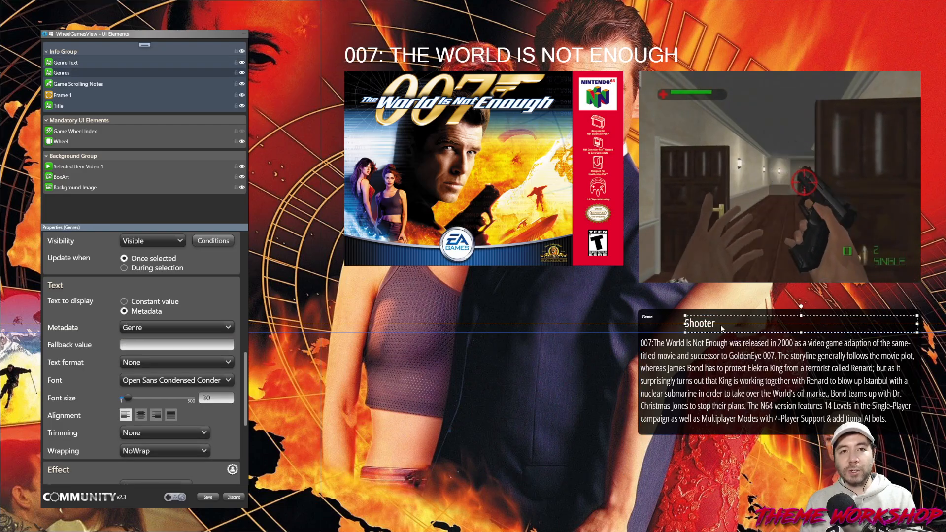
{"action": "left_click", "coordinate": [75, 63]}
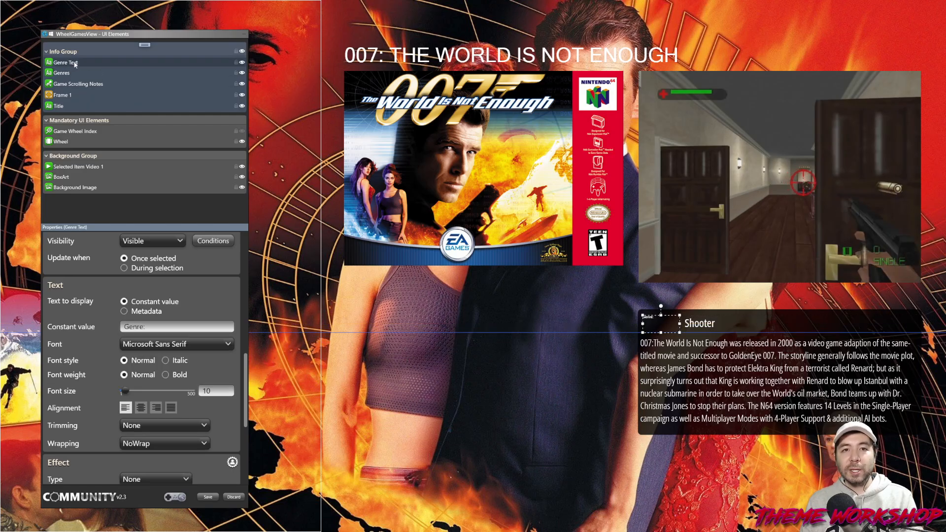
{"action": "right_click", "coordinate": [72, 64]}
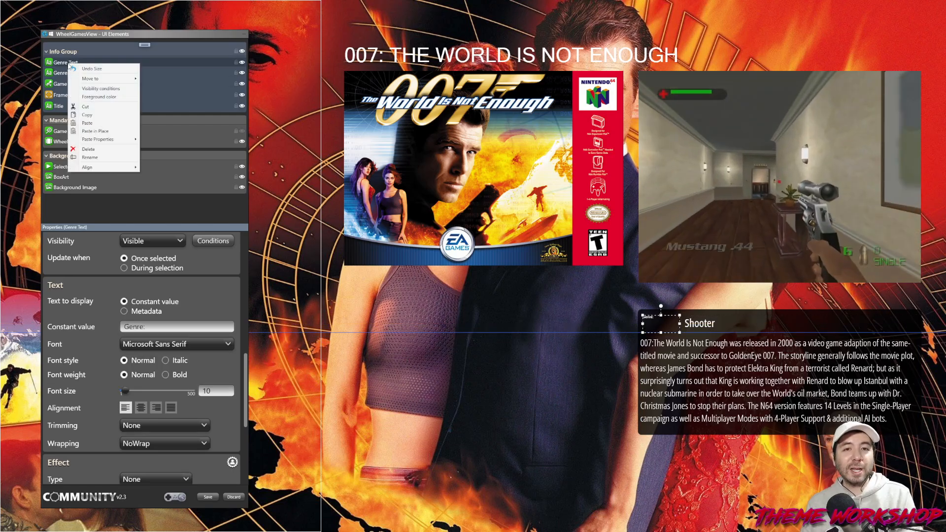
{"action": "mouse_move", "coordinate": [136, 139]}
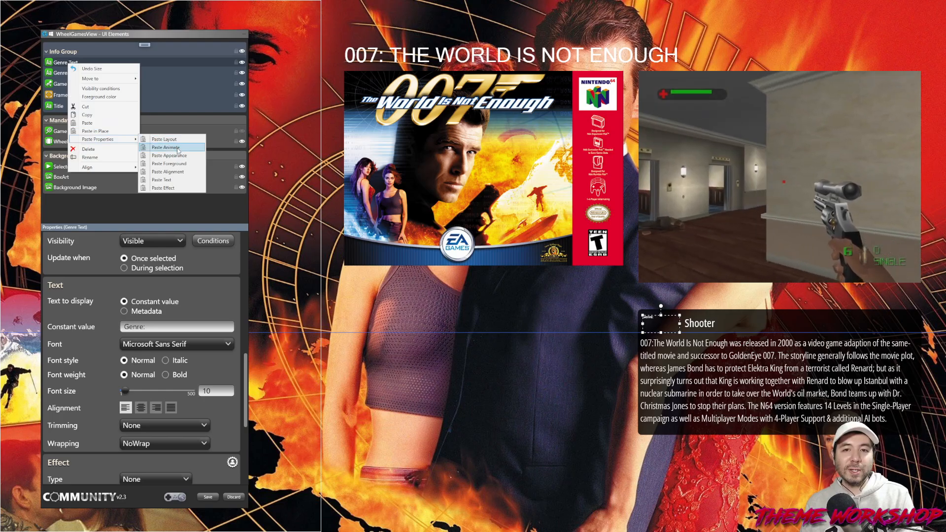
{"action": "left_click", "coordinate": [167, 180]}
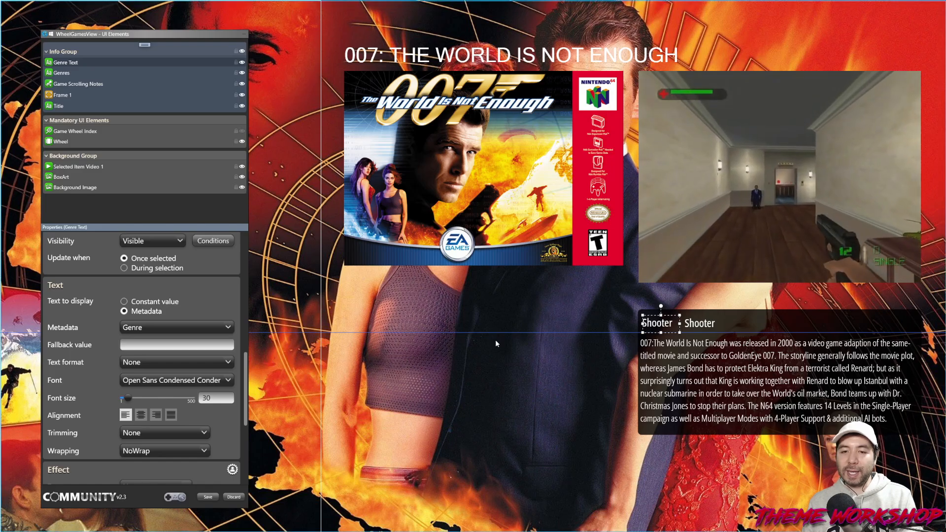
Switch Genre Text back to the constant value "Genre:" and change its foreground color to light grey.
{"action": "left_click", "coordinate": [146, 305]}
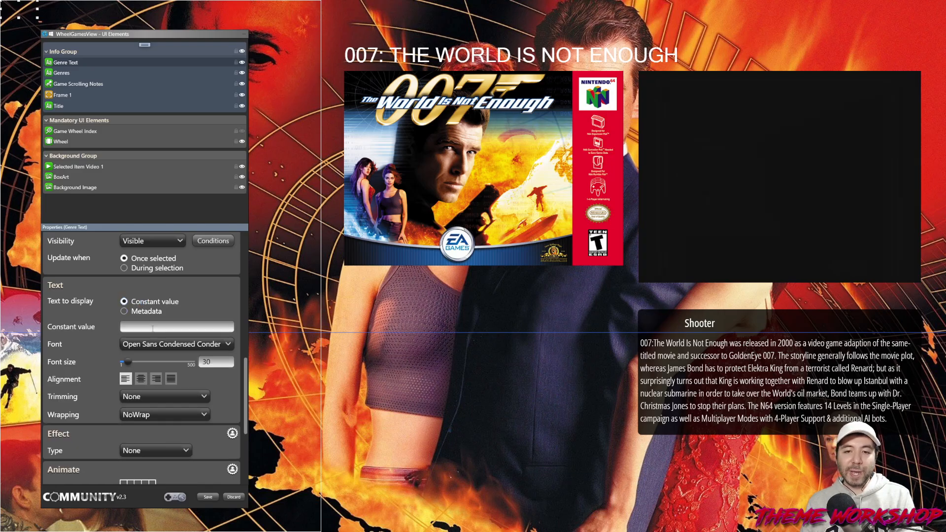
{"action": "type", "text": "Genre:"}
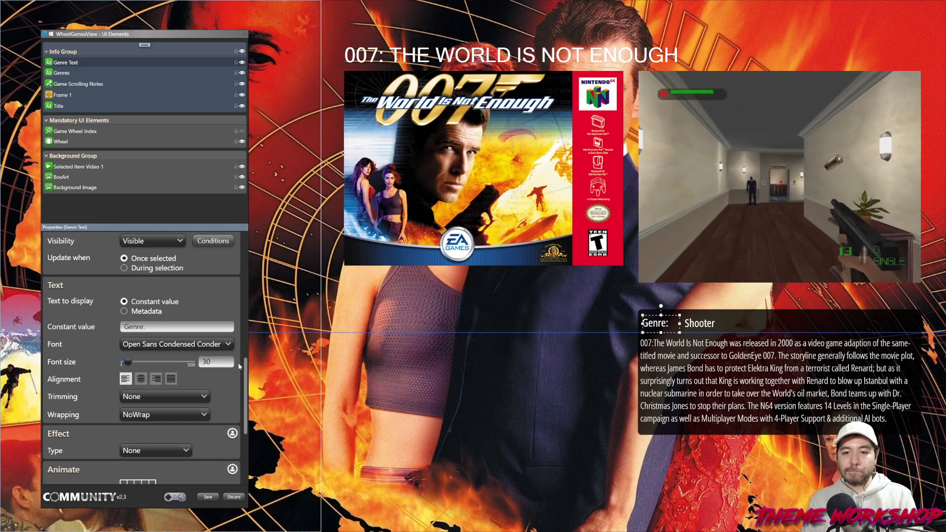
{"action": "left_click_drag", "start_coordinate": [246, 371], "coordinate": [246, 332]}
{"action": "left_click", "coordinate": [152, 314]}
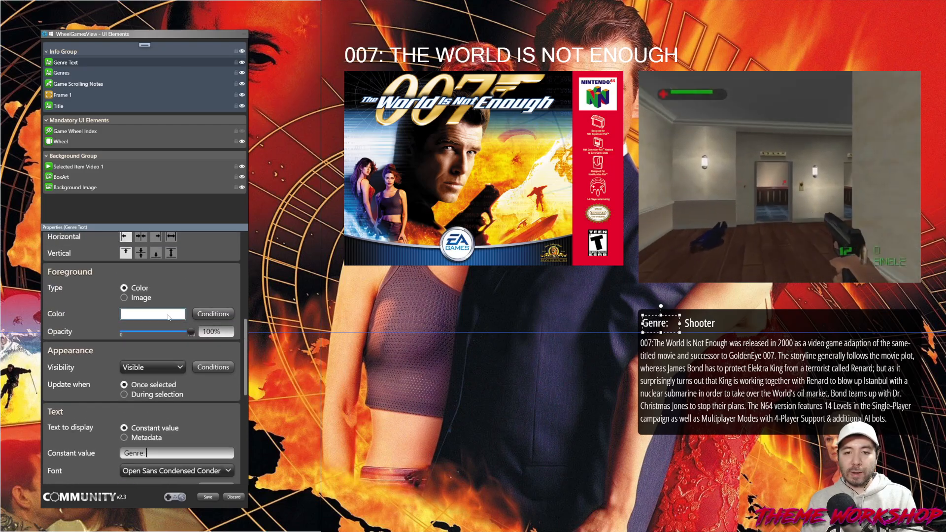
{"action": "left_click_drag", "start_coordinate": [255, 272], "coordinate": [254, 279]}
{"action": "left_click", "coordinate": [330, 367]}
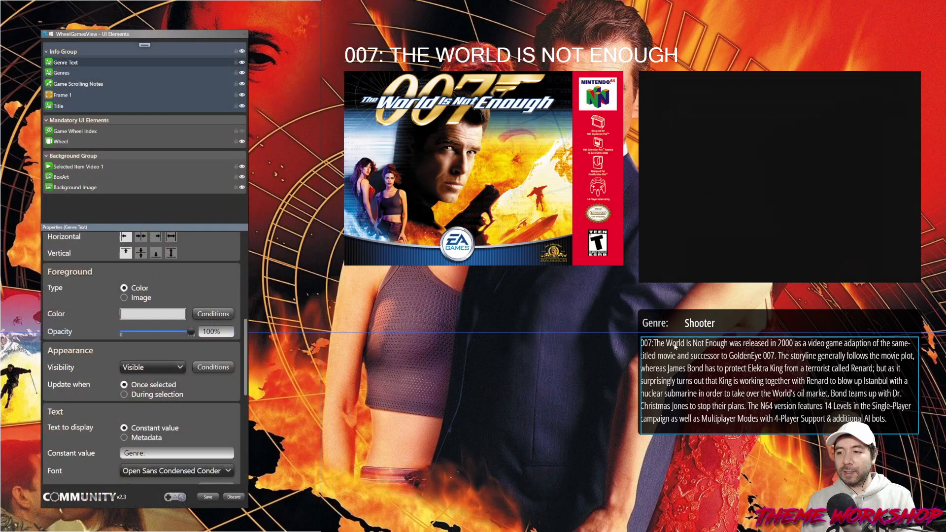
Extend the left edge of the Genres box so the genre value sits closer to its label.
{"action": "left_click", "coordinate": [685, 323]}
{"action": "left_click_drag", "start_coordinate": [685, 323], "coordinate": [672, 323]}
{"action": "left_click", "coordinate": [613, 414]}
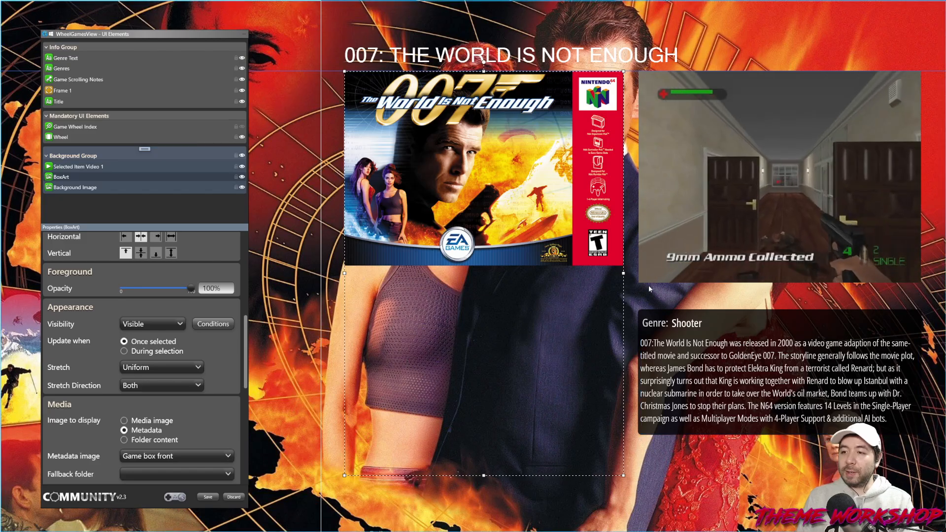
Give the game title a drop shadow with about 69% opacity and a depth of about 5.5, and adjust its direction.
{"action": "left_click", "coordinate": [470, 61]}
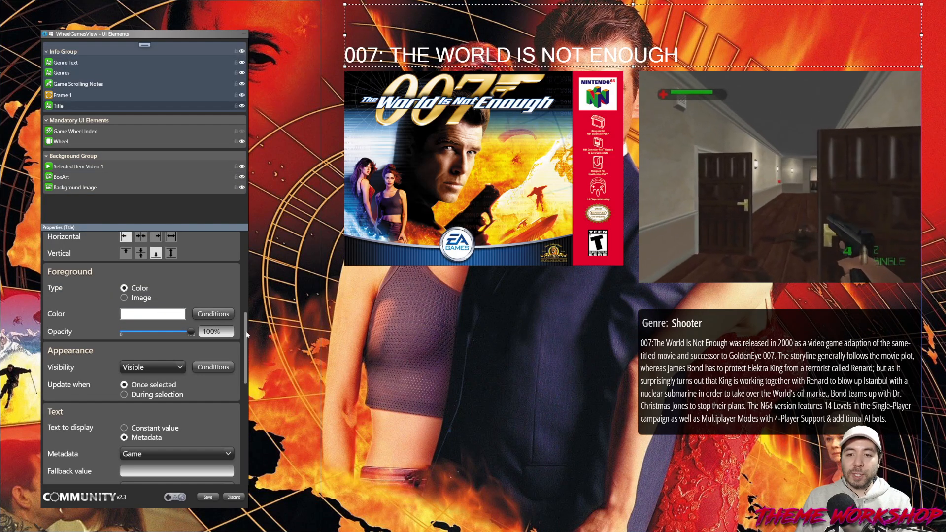
{"action": "left_click_drag", "start_coordinate": [246, 331], "coordinate": [255, 415]}
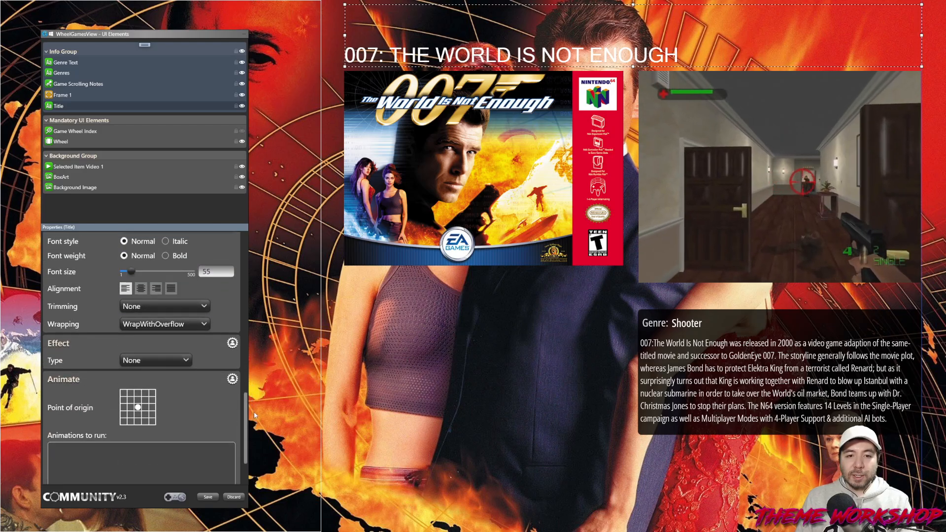
{"action": "left_click", "coordinate": [177, 362]}
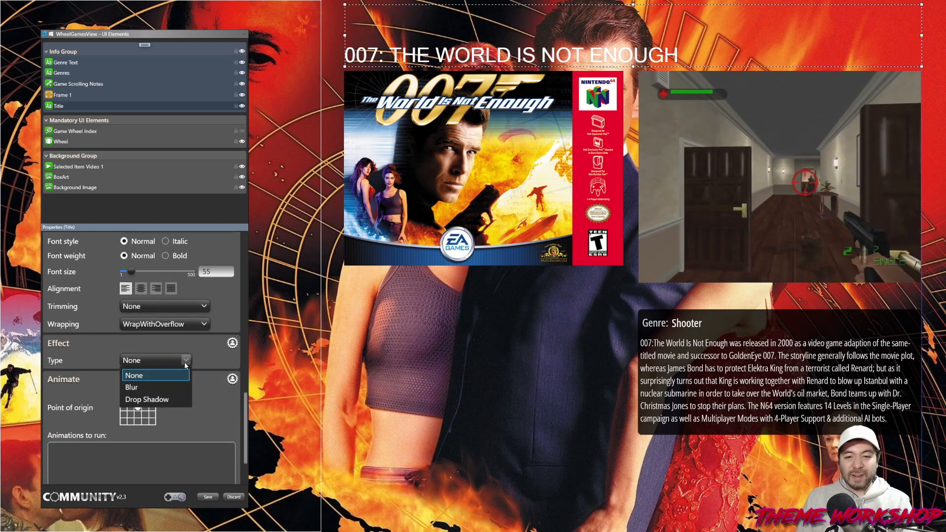
{"action": "left_click", "coordinate": [158, 400]}
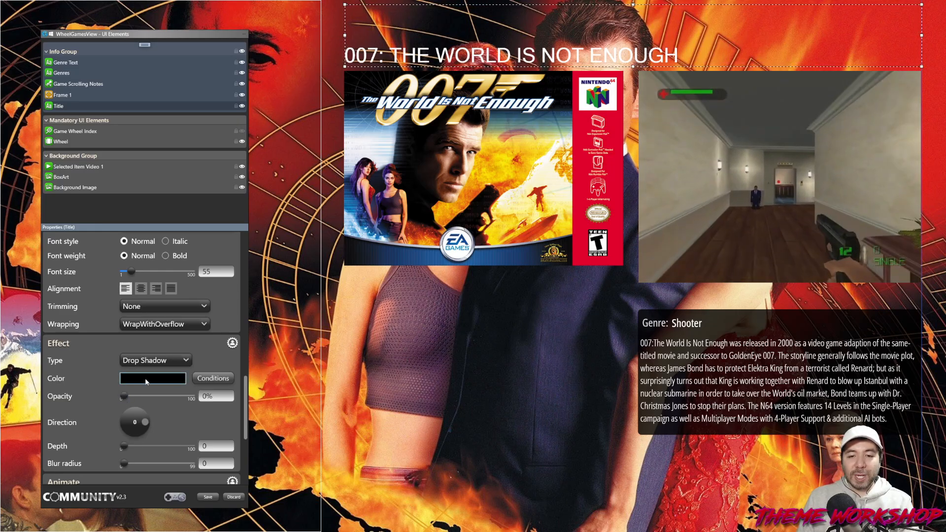
{"action": "left_click_drag", "start_coordinate": [124, 397], "coordinate": [143, 433]}
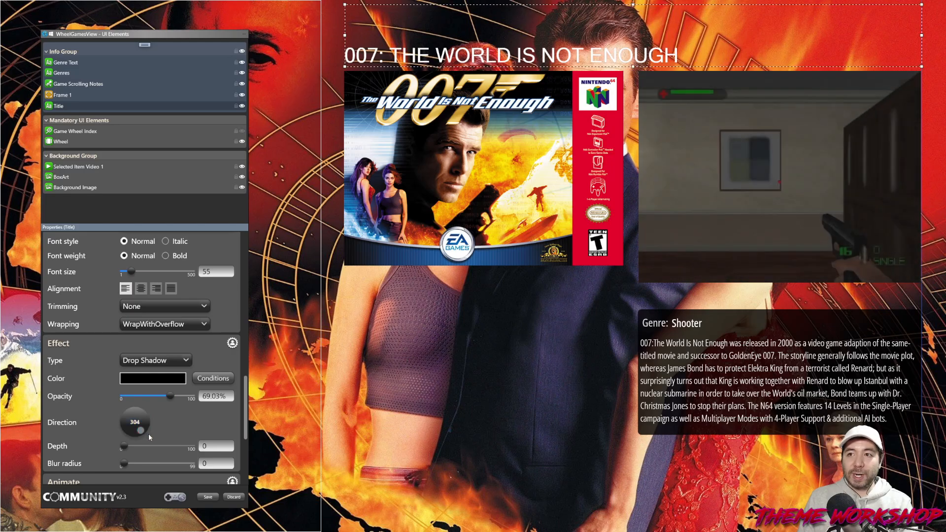
{"action": "scroll", "coordinate": [240, 429], "scroll_direction": "down", "scroll_amount": 3}
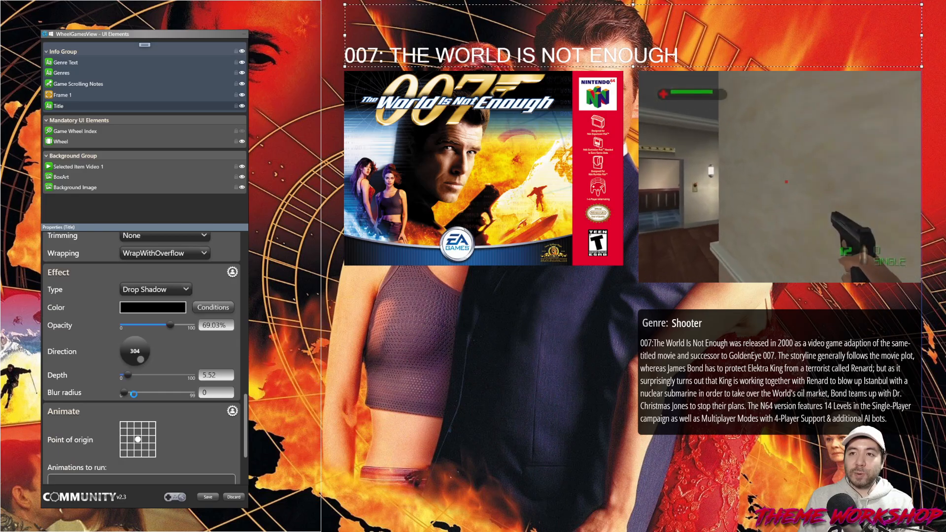
{"action": "left_click_drag", "start_coordinate": [140, 360], "coordinate": [145, 351]}
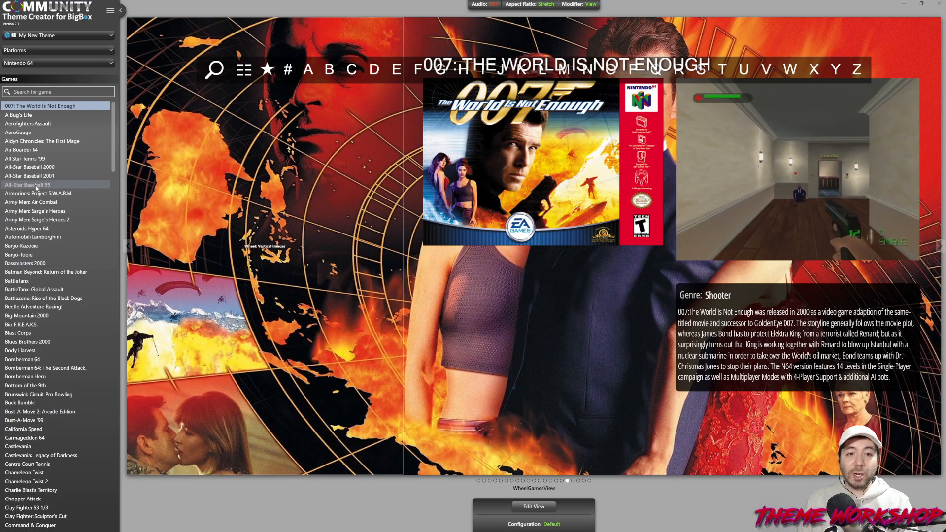
Preview the view with Big Mountain 2000, Bomberman Hero and, on the Nintendo Entertainment System platform, 1943: The Battle of Midway.
{"action": "scroll", "coordinate": [37, 188], "scroll_direction": "down", "scroll_amount": 3}
{"action": "left_click", "coordinate": [33, 237]}
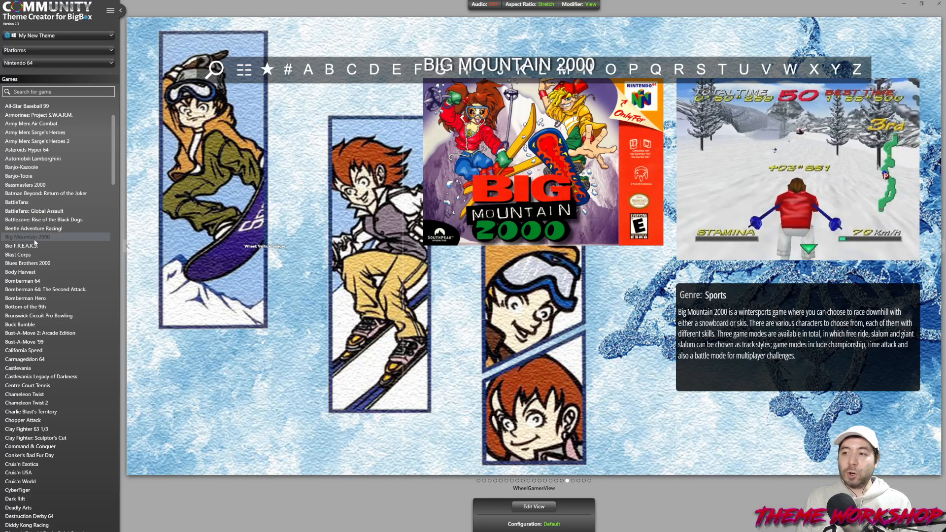
{"action": "left_click", "coordinate": [34, 307]}
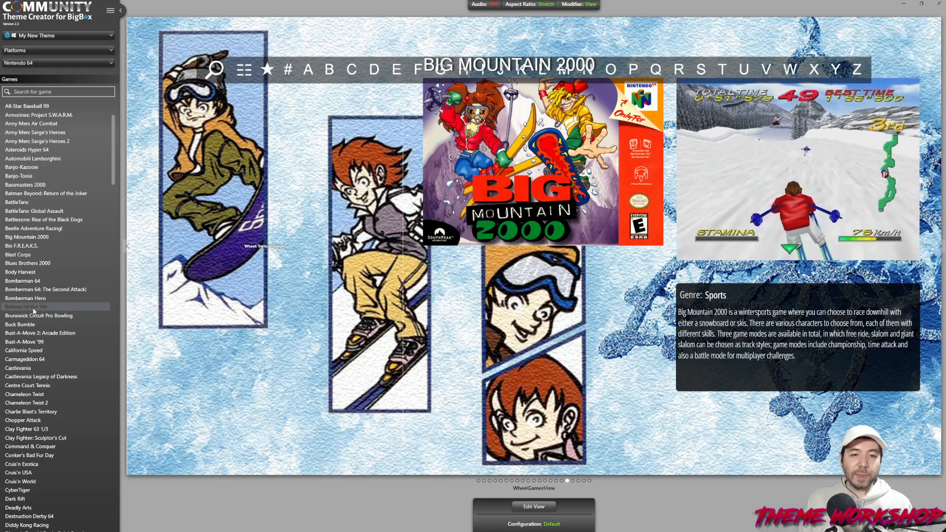
{"action": "left_click", "coordinate": [41, 298]}
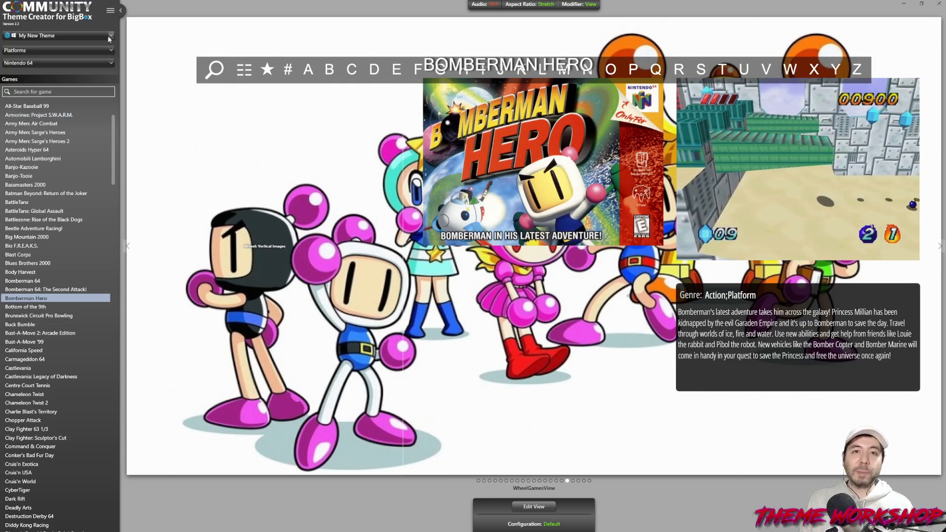
{"action": "left_click", "coordinate": [112, 65]}
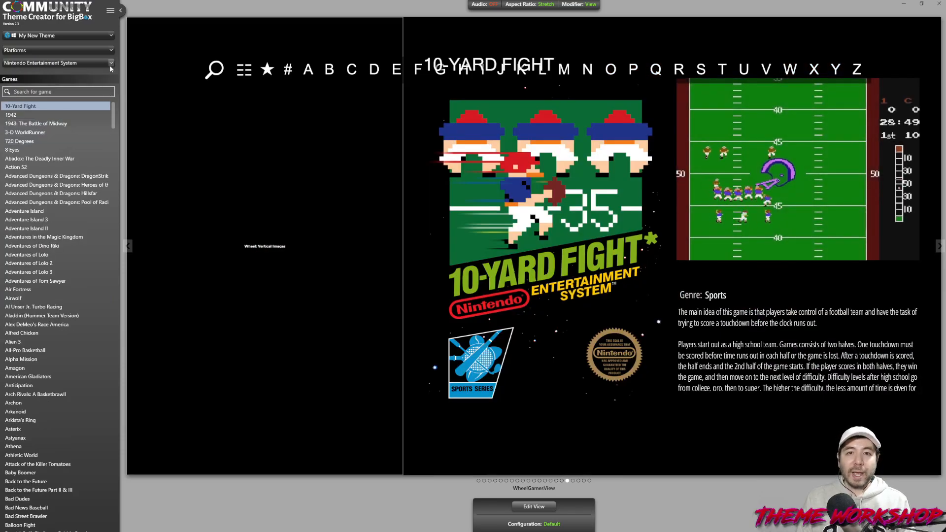
{"action": "left_click", "coordinate": [26, 123]}
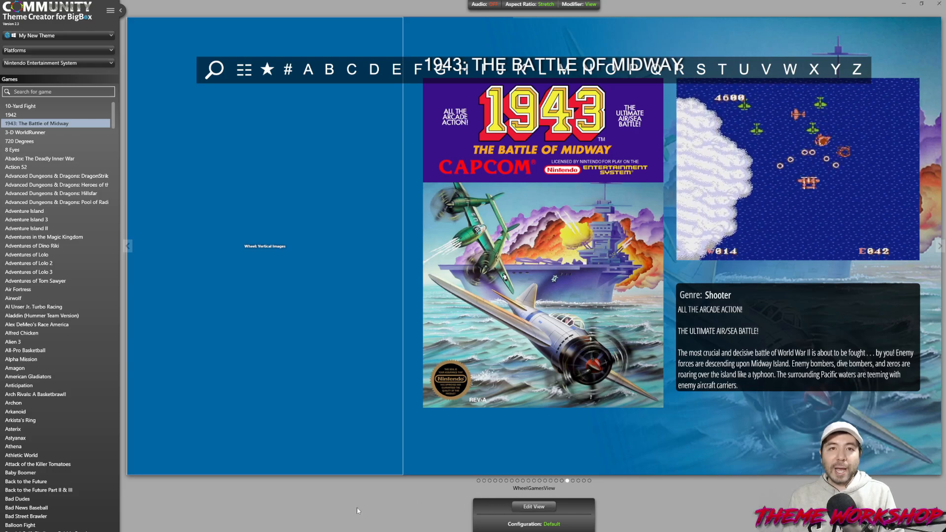
Publish the theme.
{"action": "left_click", "coordinate": [110, 11]}
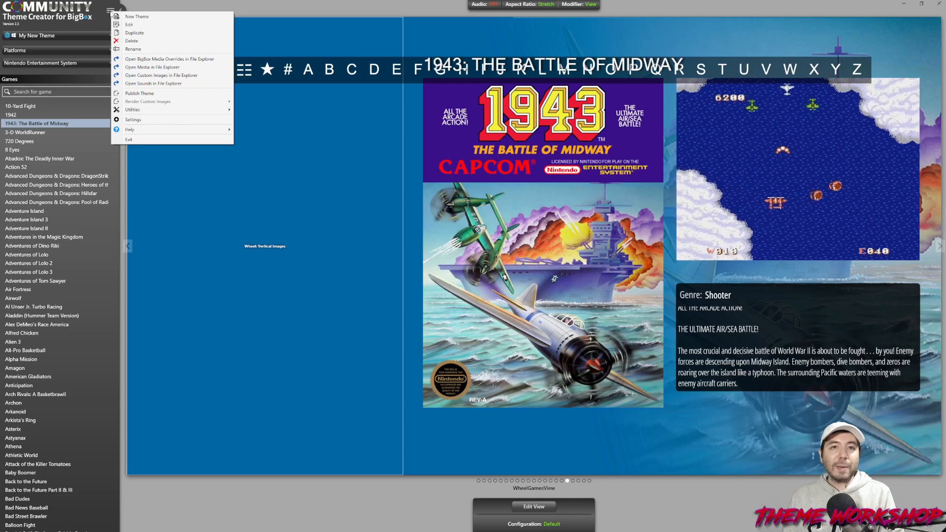
{"action": "left_click", "coordinate": [151, 95]}
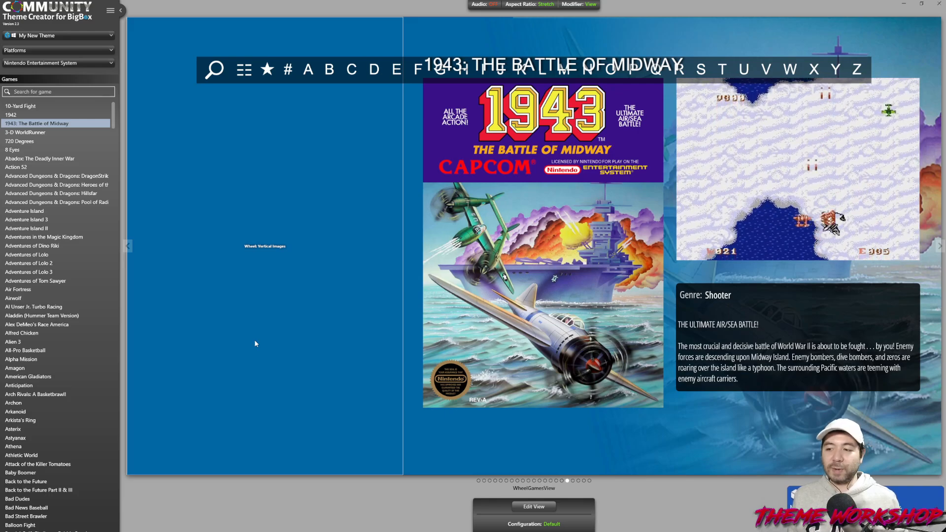
Switch to File Explorer and open the Themes folder inside LaunchBoxNew on Local Disk (T:).
{"action": "key", "text": "super"}
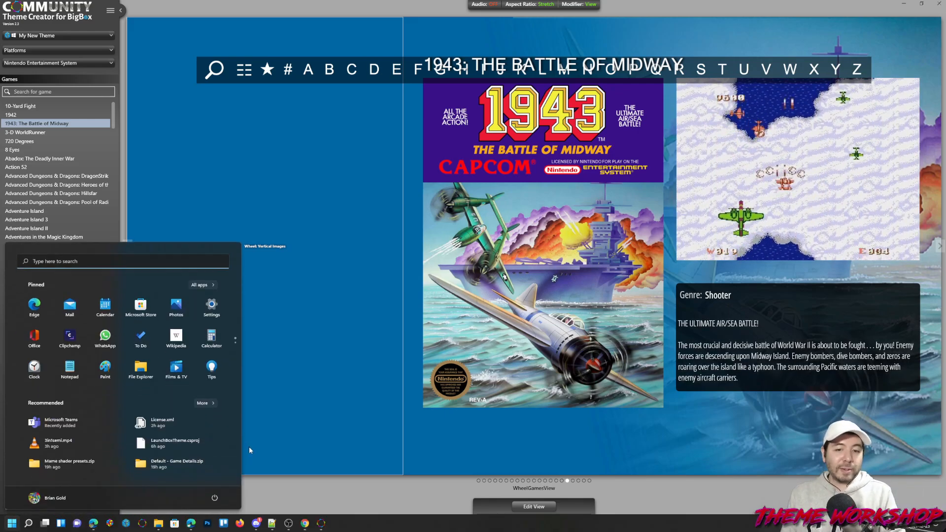
{"action": "left_click", "coordinate": [158, 526]}
{"action": "key", "text": "super"}
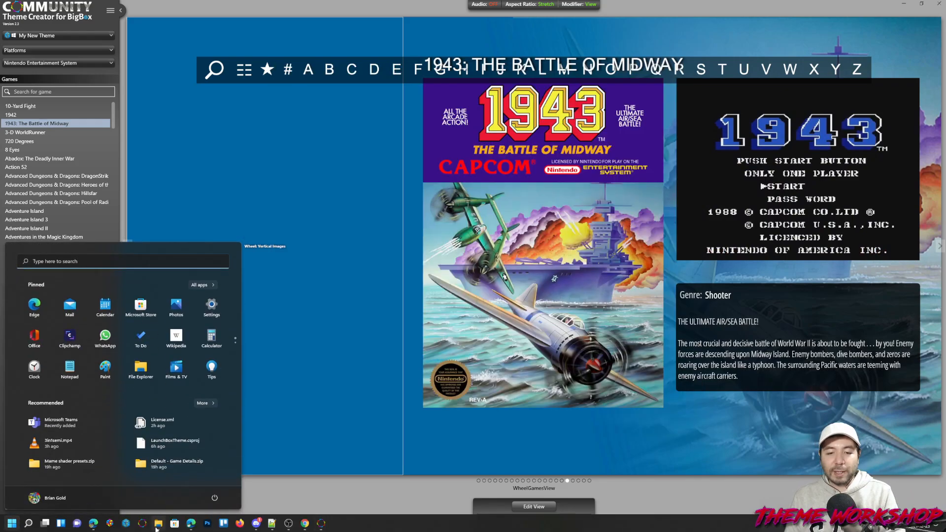
{"action": "key", "text": "alt+Tab"}
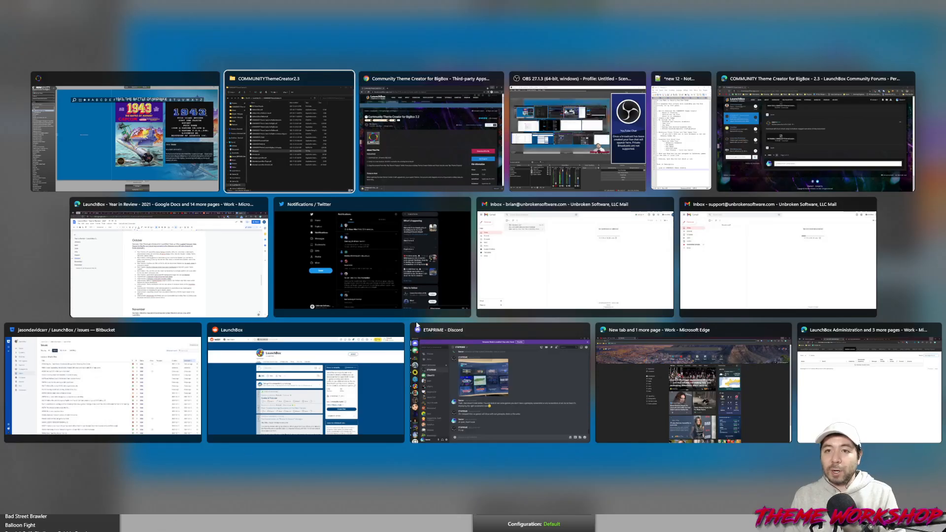
{"action": "left_click", "coordinate": [317, 162]}
{"action": "left_click", "coordinate": [377, 104]}
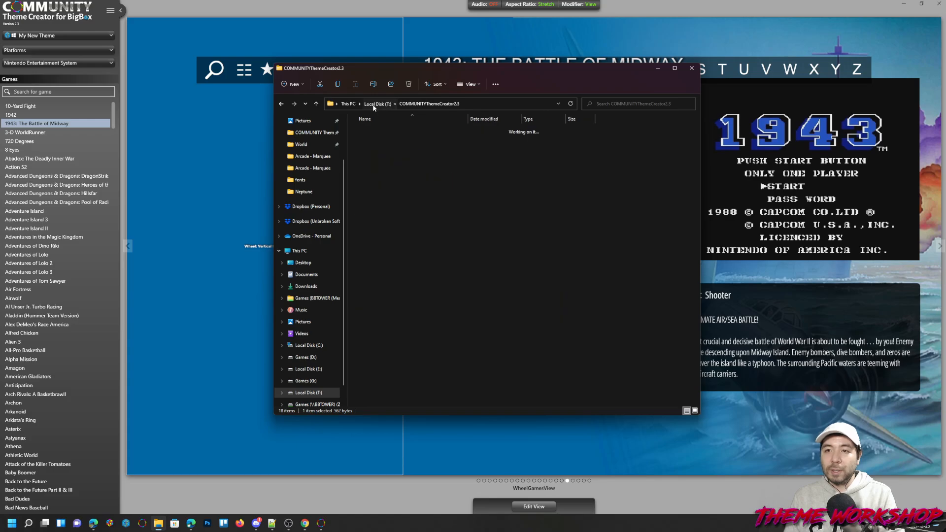
{"action": "double_click", "coordinate": [370, 142]}
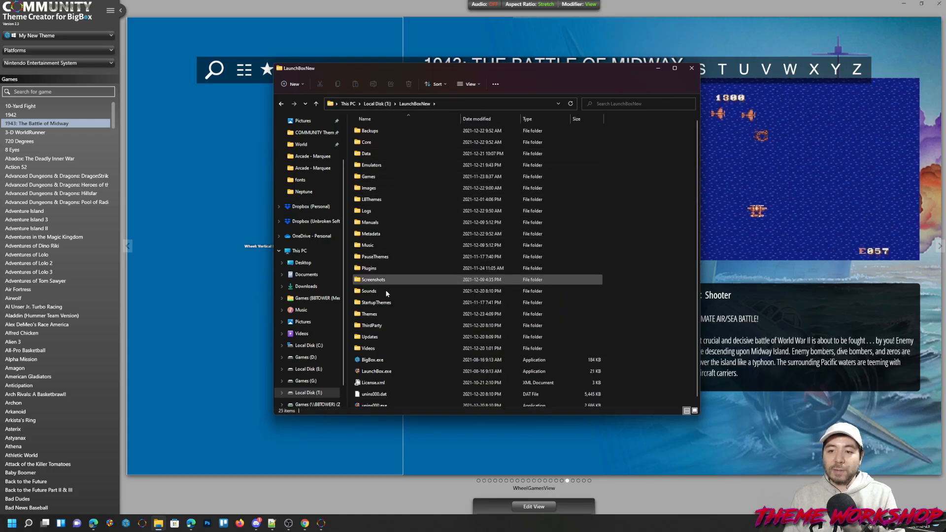
{"action": "double_click", "coordinate": [369, 314]}
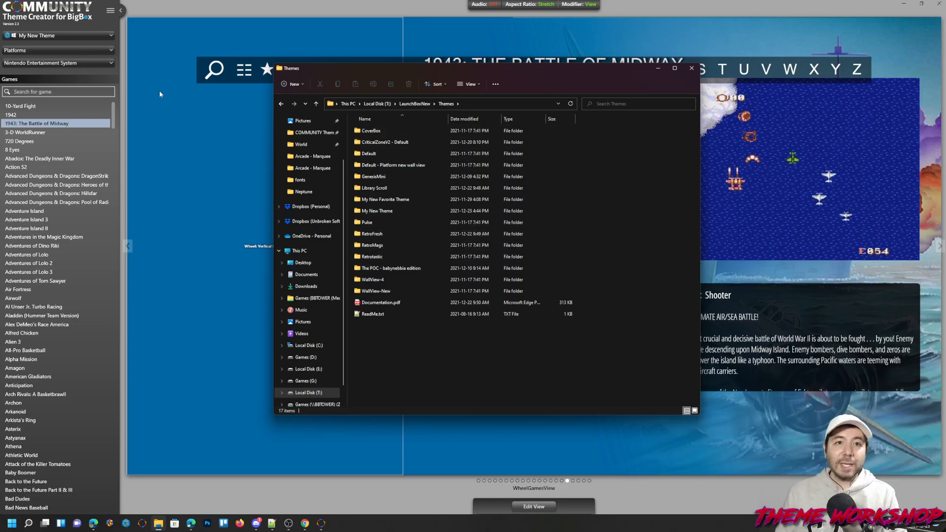
Open the published My New Theme folder, look into its Fonts folder and return to the theme folder.
{"action": "left_click", "coordinate": [362, 211]}
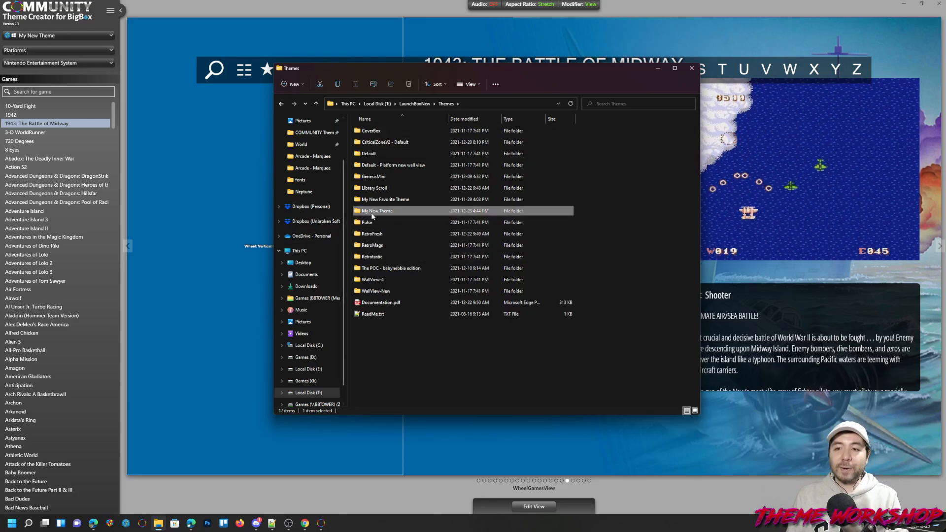
{"action": "double_click", "coordinate": [386, 213]}
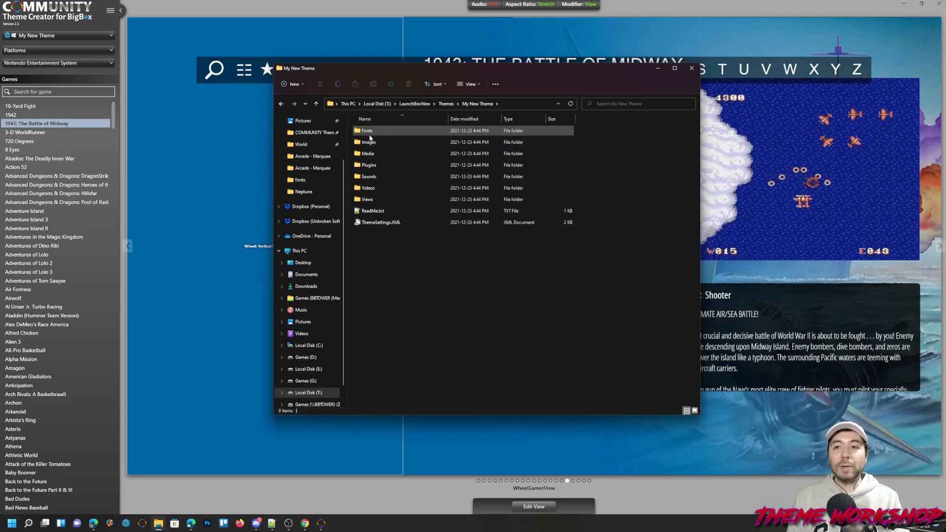
{"action": "double_click", "coordinate": [375, 146]}
{"action": "left_click", "coordinate": [479, 105]}
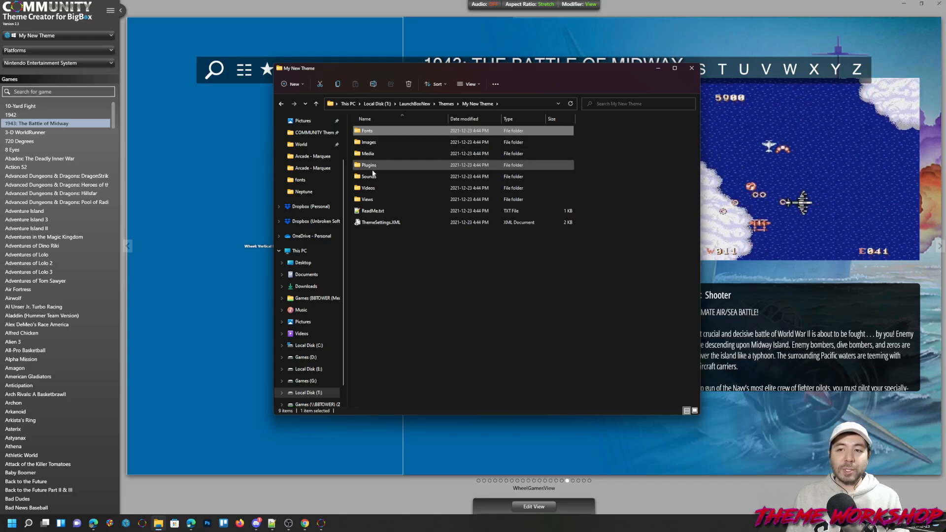
Examine the four XAML view files in the published theme's Views folder and return to the My New Theme folder.
{"action": "double_click", "coordinate": [368, 200]}
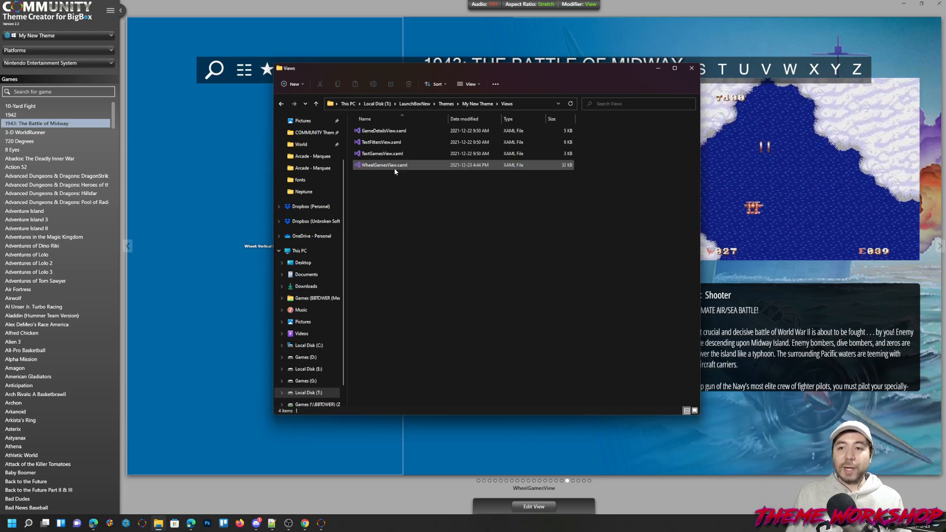
{"action": "left_click", "coordinate": [376, 167]}
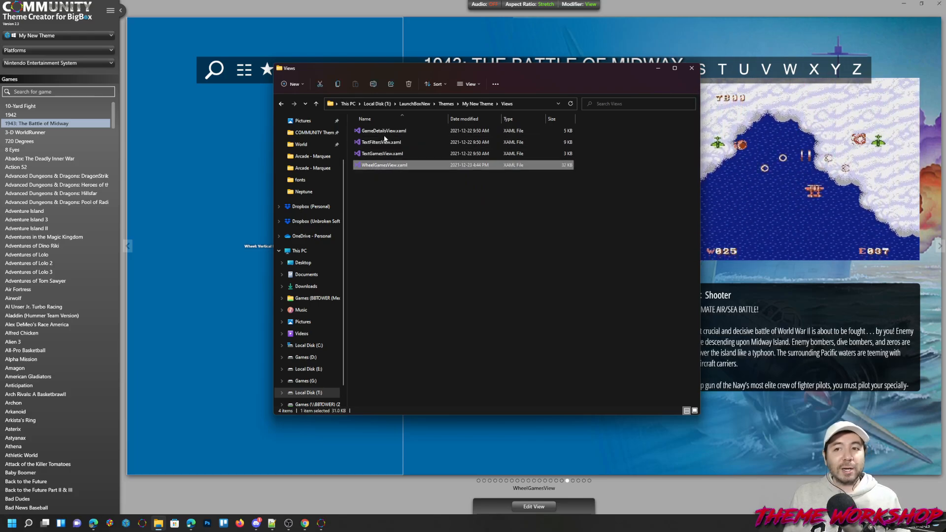
{"action": "left_click", "coordinate": [381, 156]}
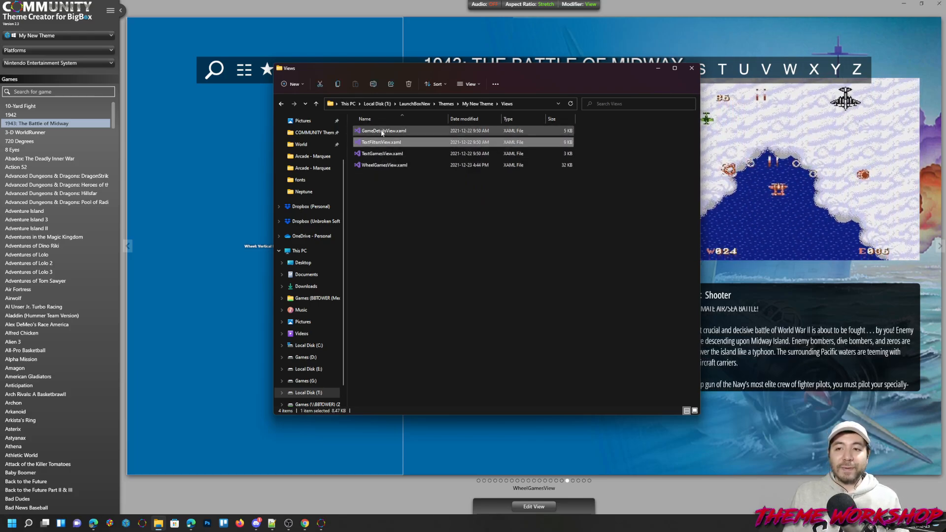
{"action": "left_click", "coordinate": [380, 143]}
{"action": "left_click", "coordinate": [382, 132]}
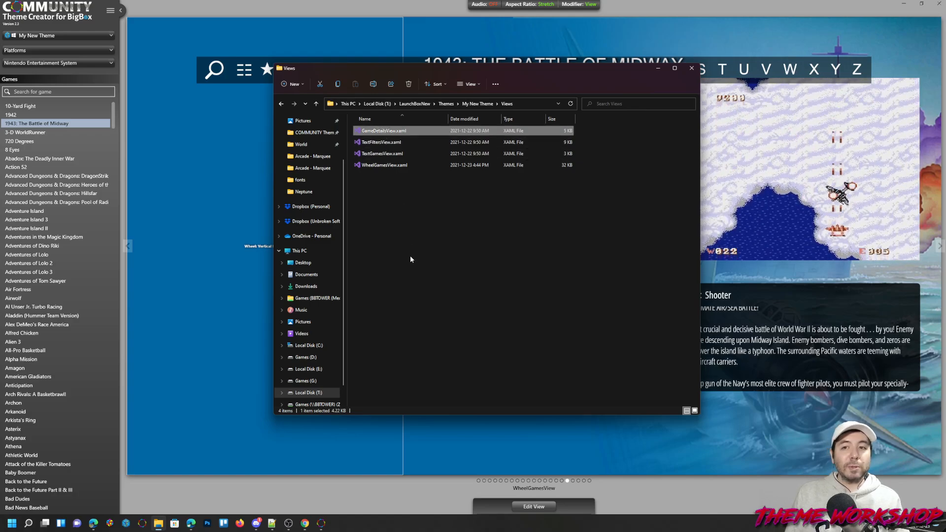
{"action": "left_click", "coordinate": [477, 104]}
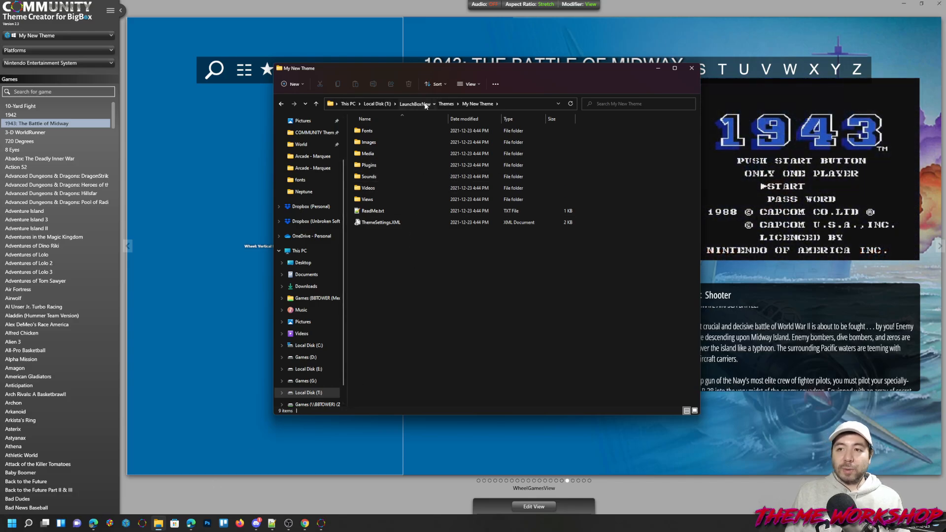
Go up to the LaunchBoxNew folder and launch BigBox.exe.
{"action": "left_click", "coordinate": [415, 104]}
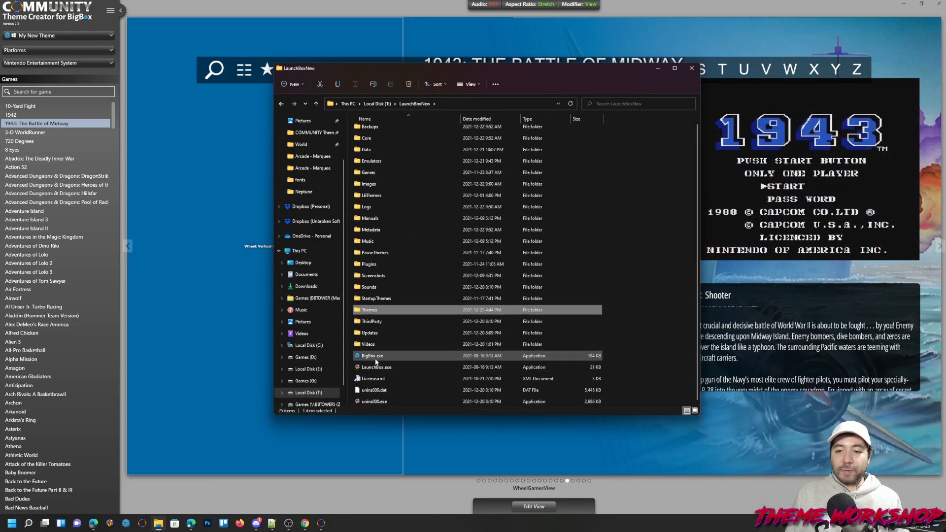
{"action": "left_click", "coordinate": [376, 361]}
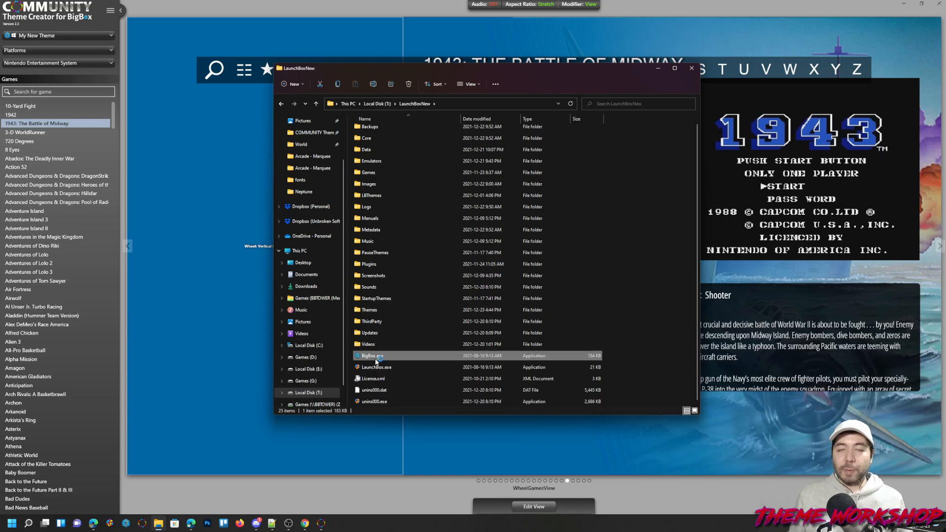
{"action": "double_click", "coordinate": [376, 361]}
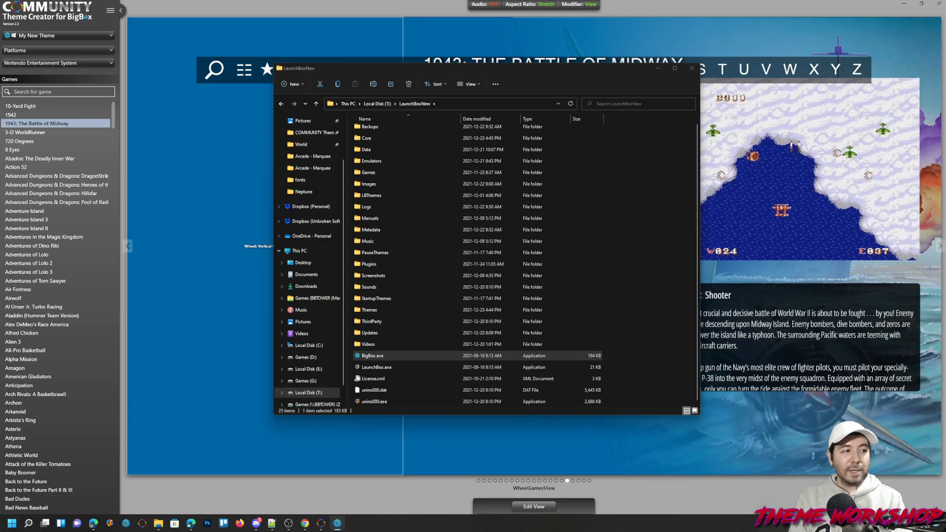
In the Big Box view options, set the theme to My New Theme.
{"action": "key", "text": "Return"}
{"action": "key", "text": "Escape"}
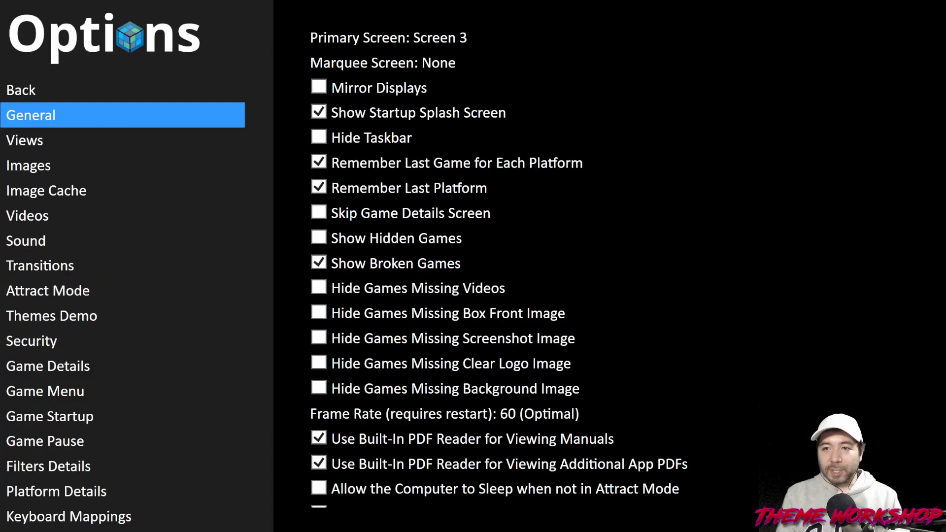
{"action": "key", "text": "Down"}
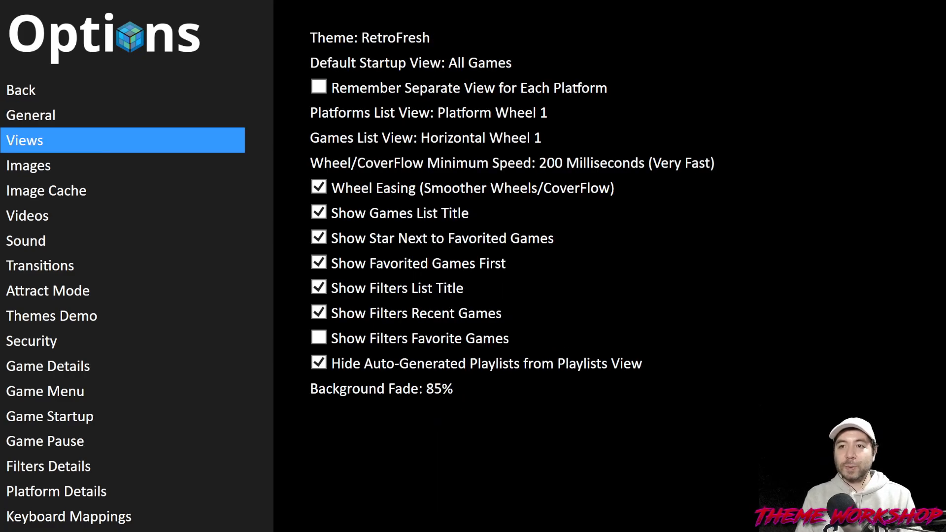
{"action": "key", "text": "Right"}
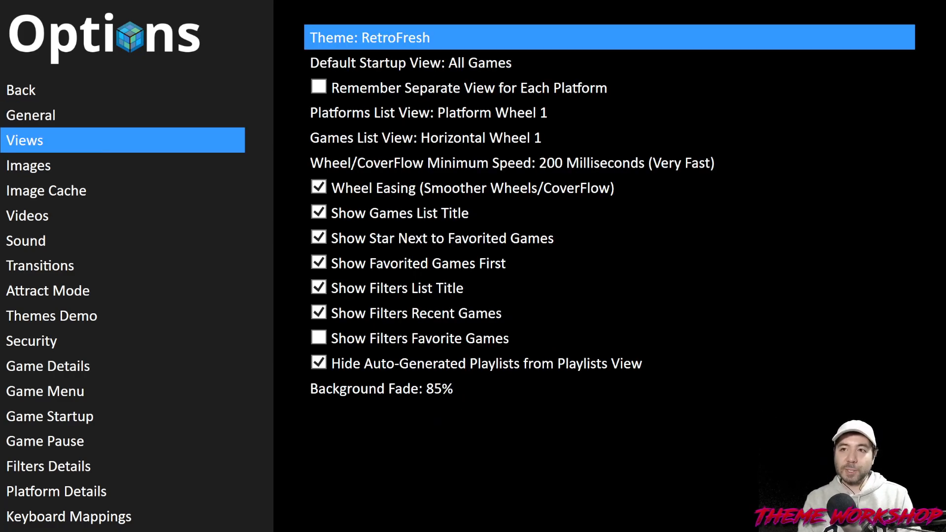
{"action": "key", "text": "Return"}
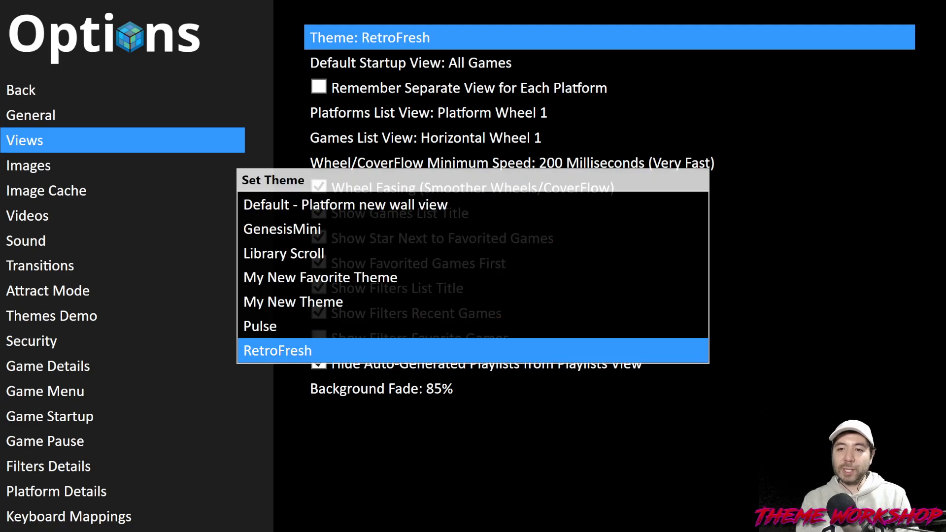
{"action": "key", "text": "Up"}
{"action": "key", "text": "Up"}
{"action": "key", "text": "Up"}
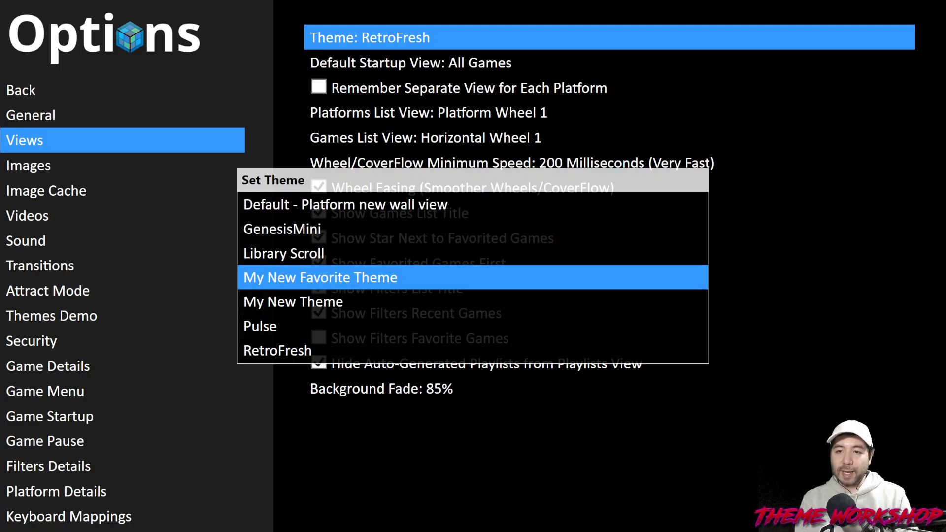
{"action": "key", "text": "Down"}
{"action": "key", "text": "Return"}
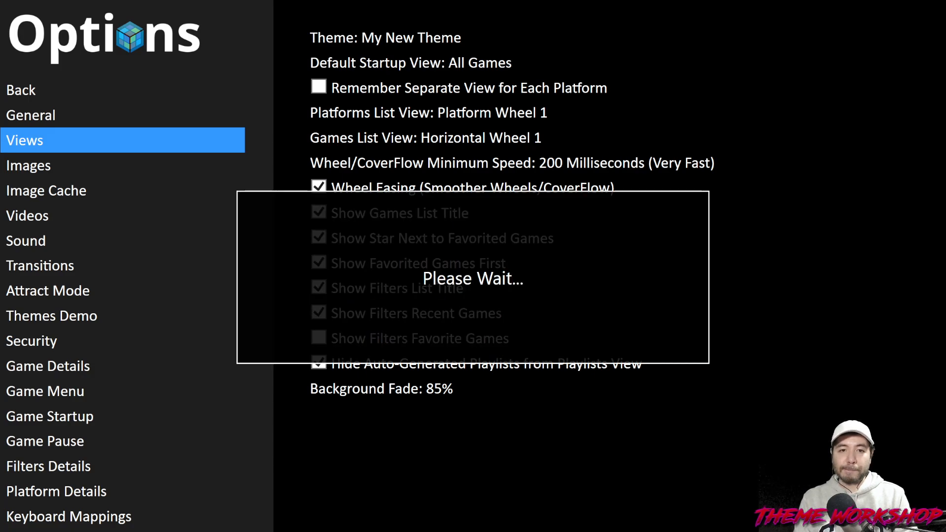
Leave the options and open the platforms list from the Big Box main menu.
{"action": "key", "text": "Down"}
{"action": "key", "text": "Down"}
{"action": "key", "text": "Down"}
{"action": "key", "text": "Down"}
{"action": "key", "text": "Down"}
{"action": "key", "text": "Down"}
{"action": "key", "text": "Down"}
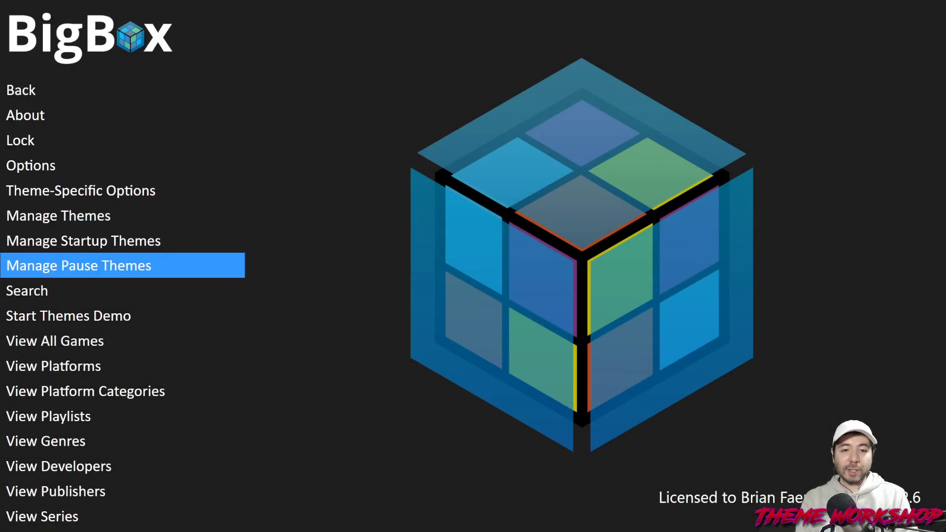
{"action": "key", "text": "Down"}
{"action": "key", "text": "Down"}
{"action": "key", "text": "Down"}
{"action": "key", "text": "Down"}
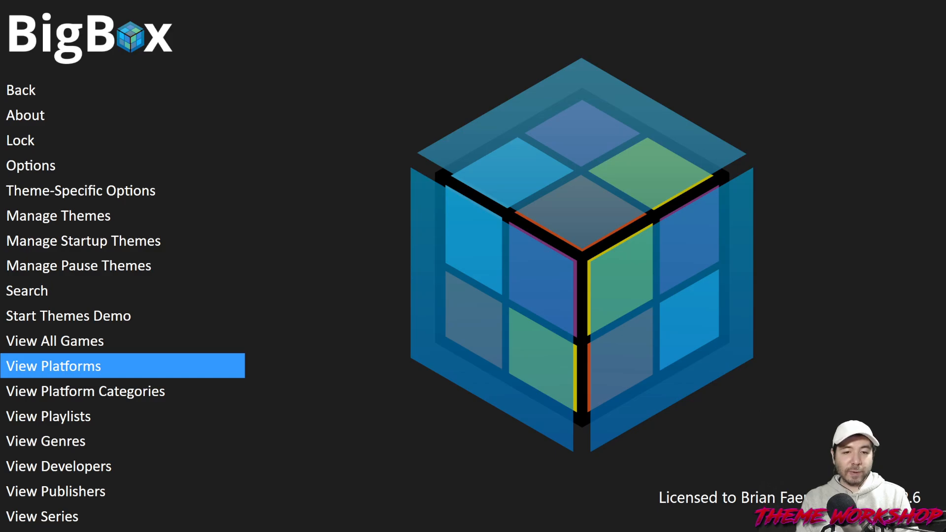
{"action": "key", "text": "Down"}
{"action": "key", "text": "Down"}
{"action": "key", "text": "Down"}
{"action": "key", "text": "Down"}
{"action": "key", "text": "Down"}
{"action": "key", "text": "Down"}
{"action": "key", "text": "Up"}
{"action": "key", "text": "Up"}
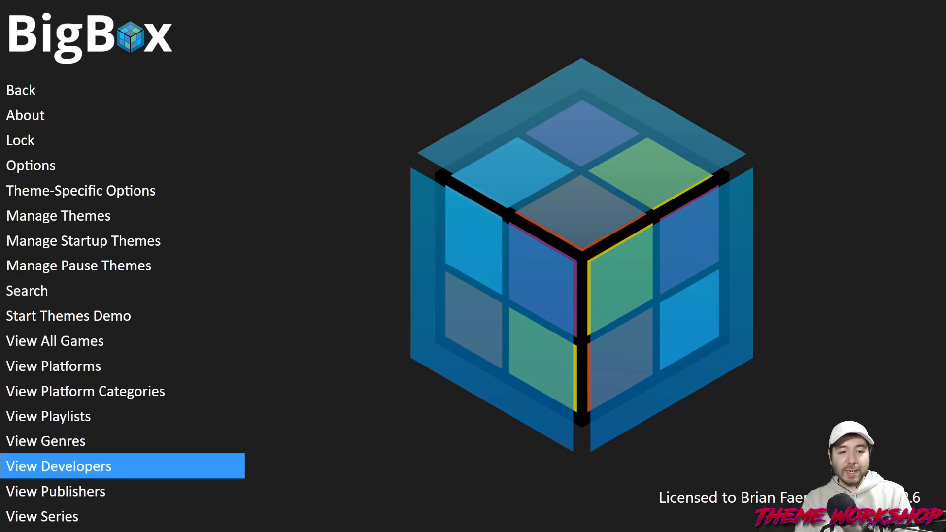
{"action": "key", "text": "Up"}
{"action": "key", "text": "Up"}
{"action": "key", "text": "Down"}
{"action": "key", "text": "Down"}
{"action": "key", "text": "Down"}
{"action": "key", "text": "Down"}
{"action": "key", "text": "Down"}
{"action": "key", "text": "Down"}
{"action": "key", "text": "Down"}
{"action": "key", "text": "Up"}
{"action": "key", "text": "Up"}
{"action": "key", "text": "Up"}
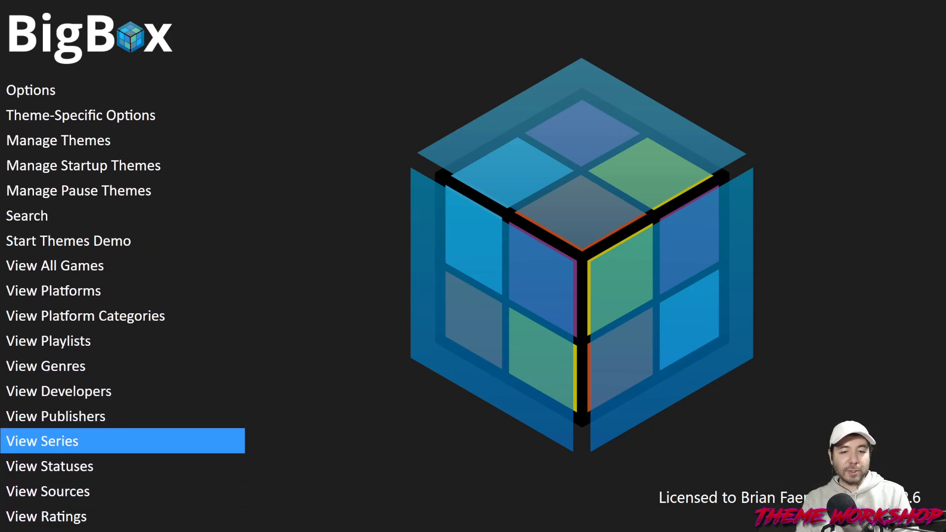
{"action": "key", "text": "Up"}
{"action": "key", "text": "Up"}
{"action": "key", "text": "Up"}
{"action": "key", "text": "Up"}
{"action": "key", "text": "Up"}
{"action": "key", "text": "Up"}
{"action": "key", "text": "Return"}
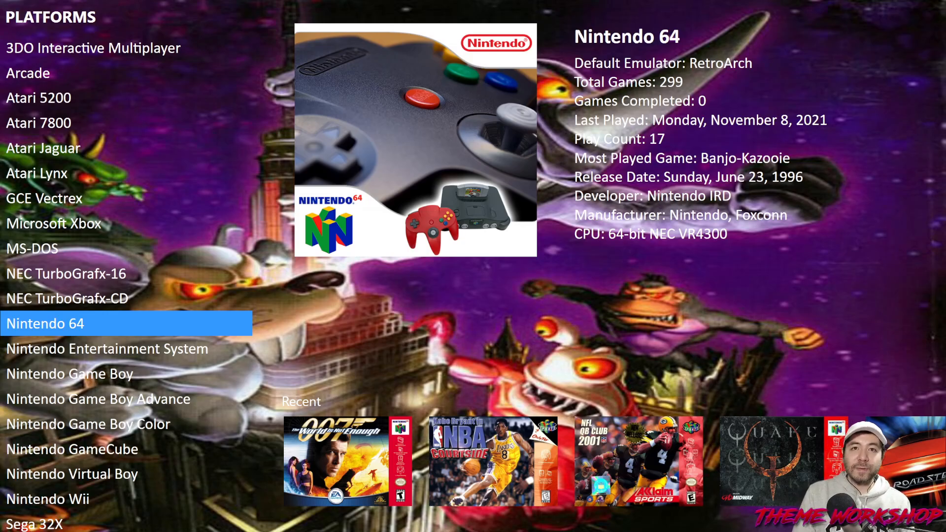
Browse the platforms around Microsoft Xbox and NEC TurboGrafx-16, and open the Nintendo Entertainment System games list.
{"action": "key", "text": "Up"}
{"action": "key", "text": "Up"}
{"action": "key", "text": "Up"}
{"action": "key", "text": "Up"}
{"action": "key", "text": "Down"}
{"action": "key", "text": "Down"}
{"action": "key", "text": "Down"}
{"action": "key", "text": "Down"}
{"action": "key", "text": "Down"}
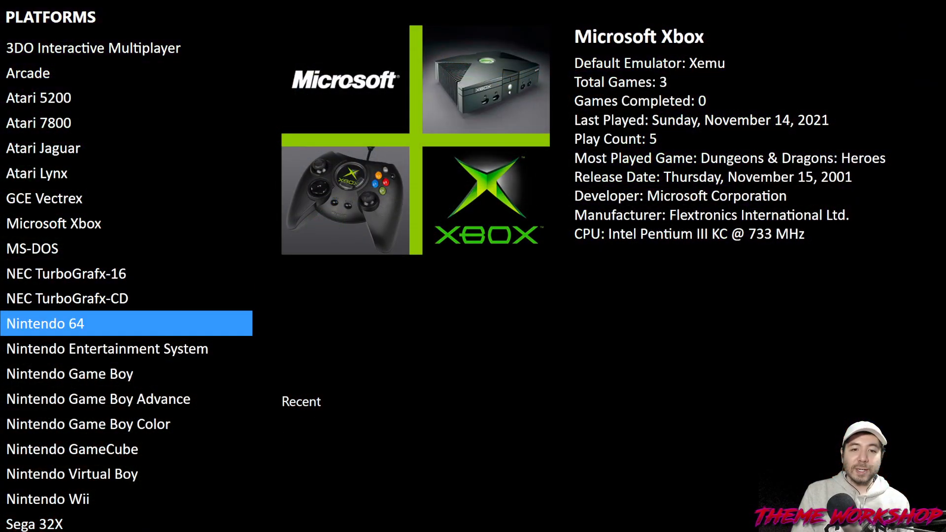
{"action": "key", "text": "Up"}
{"action": "key", "text": "Up"}
{"action": "key", "text": "Up"}
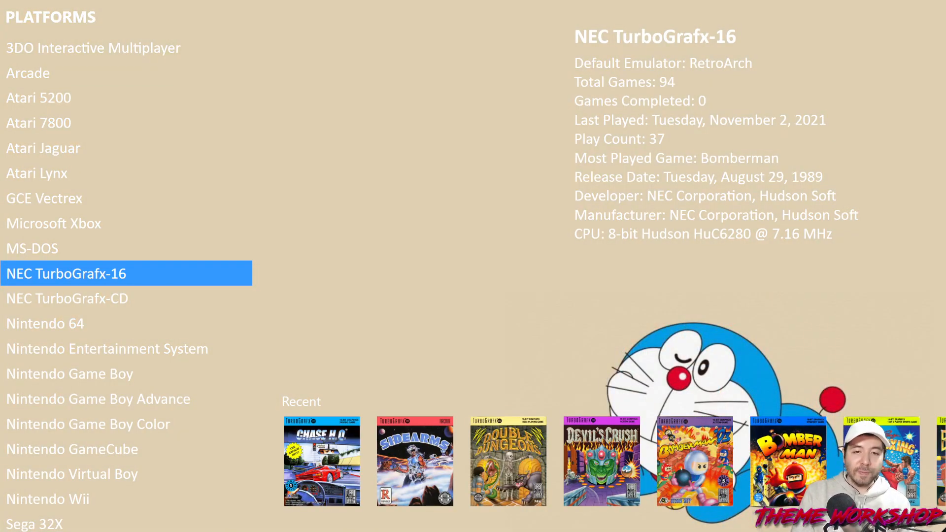
{"action": "key", "text": "Down"}
{"action": "key", "text": "Down"}
{"action": "key", "text": "Down"}
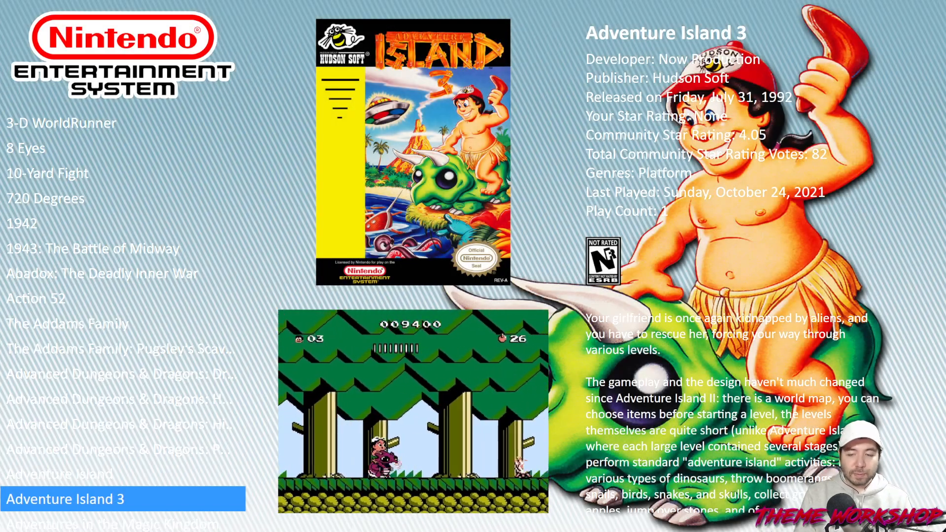
Go up the Nintendo Entertainment System games list to Super Mario Bros. 3 and view its details.
{"action": "key", "text": "Up"}
{"action": "key", "text": "Up"}
{"action": "key", "text": "Up"}
{"action": "key", "text": "Up"}
{"action": "key", "text": "Up"}
{"action": "key", "text": "Up"}
{"action": "key", "text": "Up"}
{"action": "key", "text": "Up"}
{"action": "key", "text": "Up"}
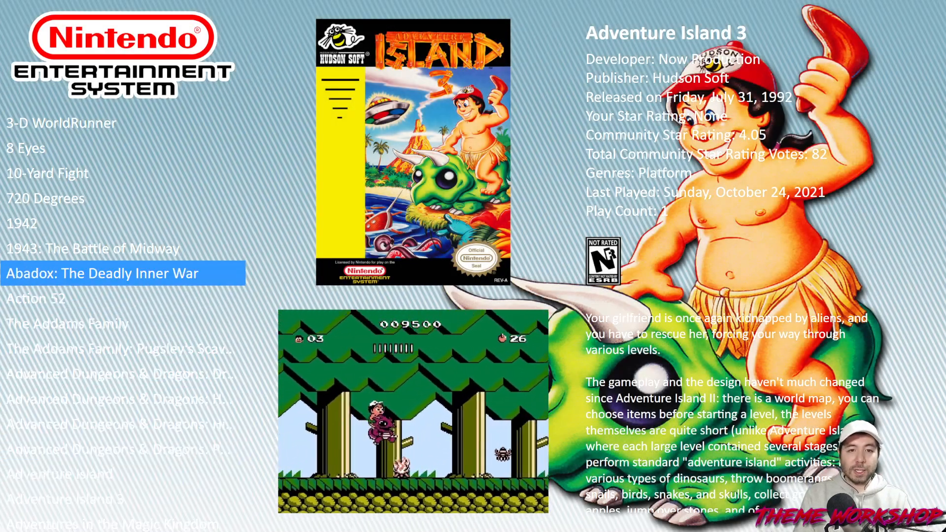
{"action": "key", "text": "Up"}
{"action": "key", "text": "Up"}
{"action": "key", "text": "Up"}
{"action": "key", "text": "Up"}
{"action": "key", "text": "Up"}
{"action": "key", "text": "Up"}
{"action": "key", "text": "Up"}
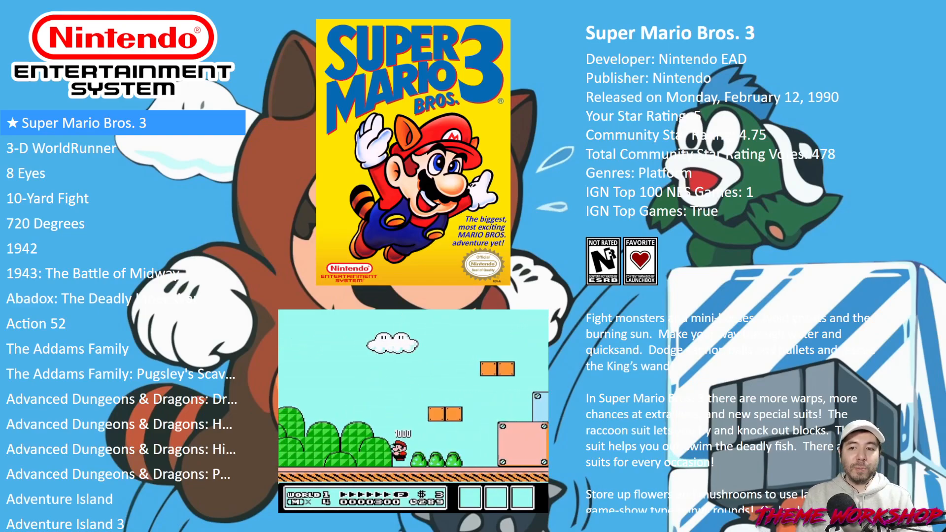
Switch the games view of My New Theme to Vertical Wheel 1.
{"action": "key", "text": "v"}
{"action": "key", "text": "Down"}
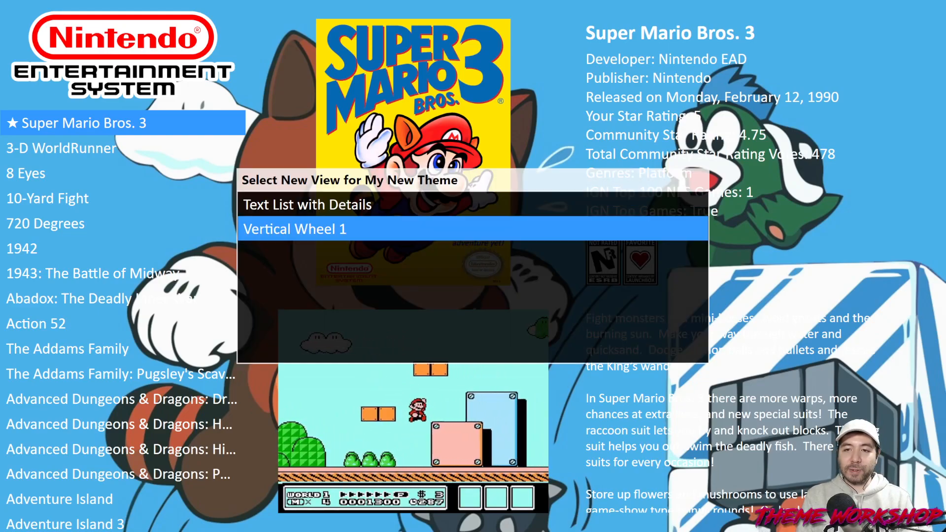
{"action": "key", "text": "Return"}
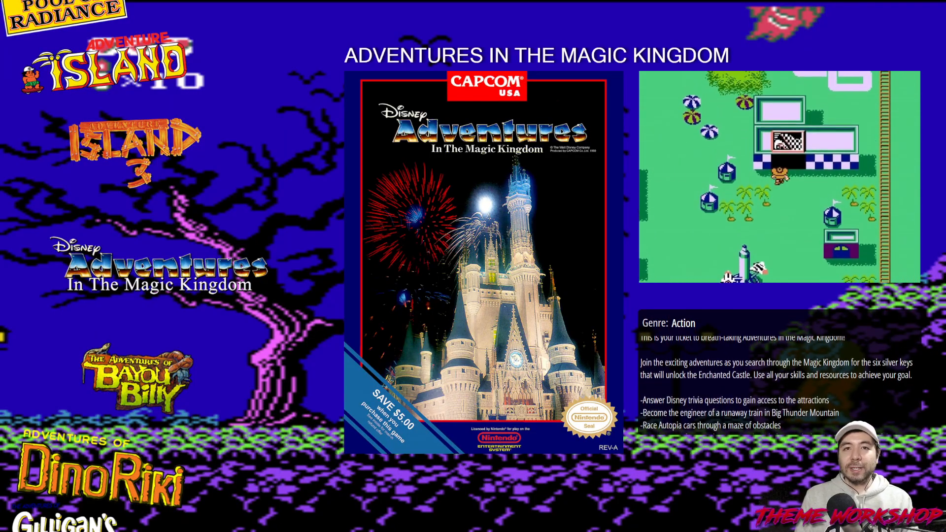
Check the wheel view with Adventure Island, The Adventures of Gilligan's Island, Airwolf, Alex DeMeo's Race America and Aladdin (Hummer Team Version).
{"action": "key", "text": "Up"}
{"action": "key", "text": "Up"}
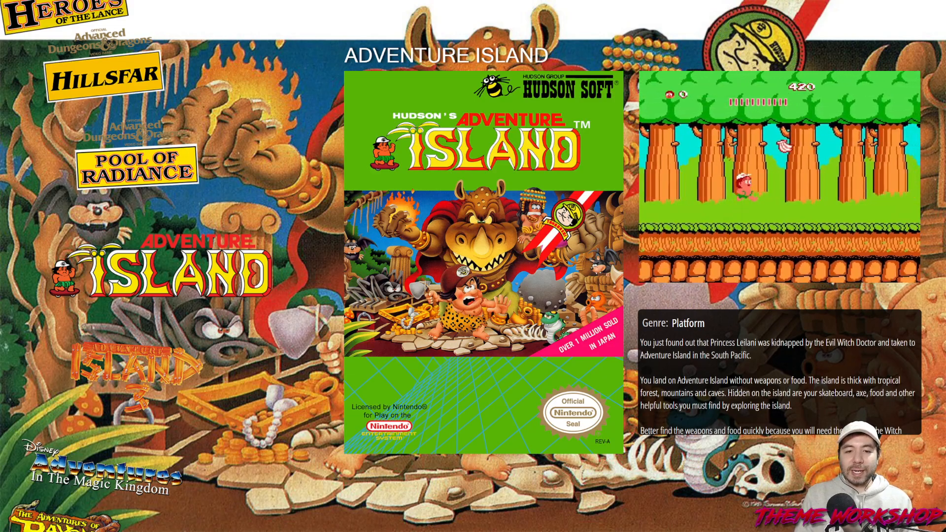
{"action": "key", "text": "Down"}
{"action": "key", "text": "Down"}
{"action": "key", "text": "Down"}
{"action": "key", "text": "Down"}
{"action": "key", "text": "Down"}
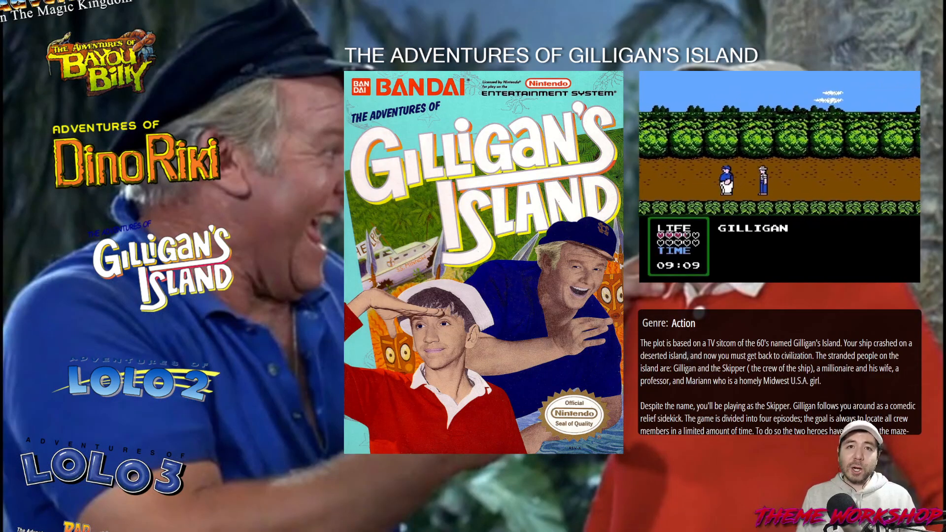
{"action": "key", "text": "Down"}
{"action": "key", "text": "Down"}
{"action": "key", "text": "Down"}
{"action": "key", "text": "Down"}
{"action": "key", "text": "Down"}
{"action": "key", "text": "Down"}
{"action": "key", "text": "Down"}
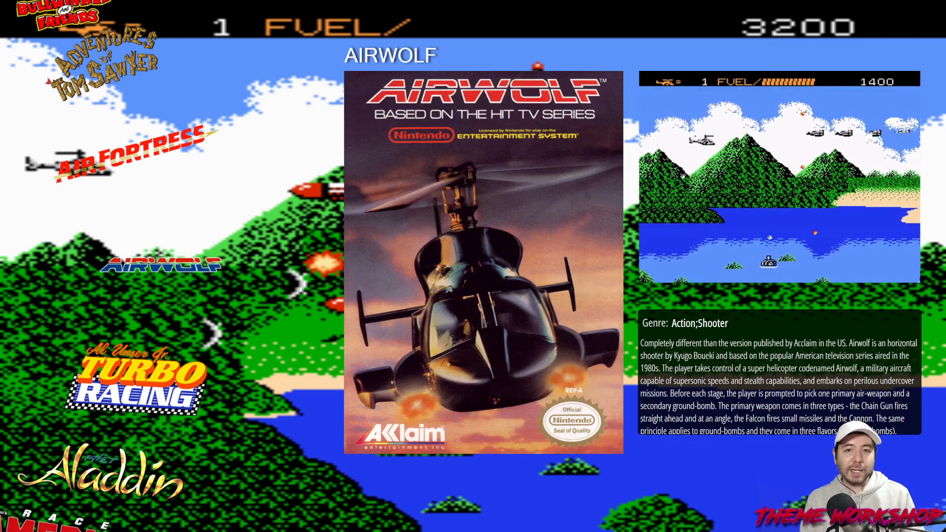
{"action": "key", "text": "Down"}
{"action": "key", "text": "Down"}
{"action": "key", "text": "Down"}
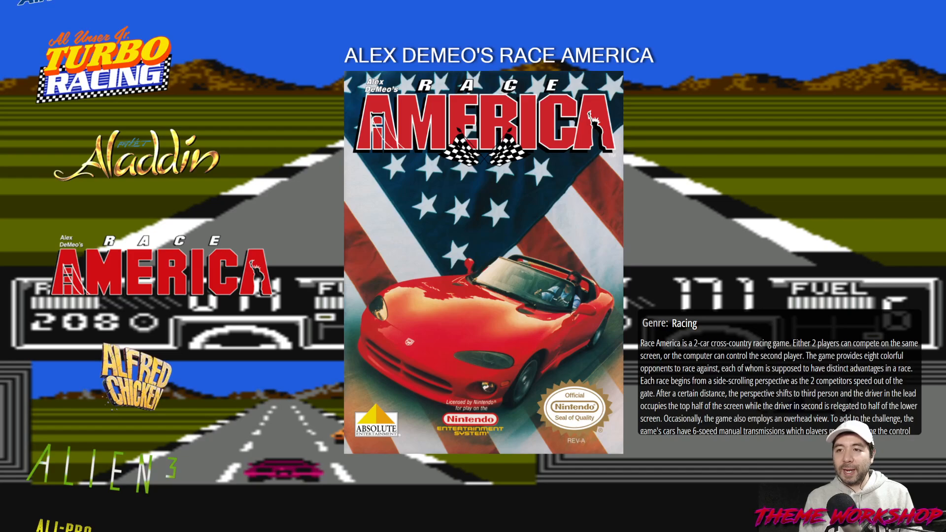
{"action": "key", "text": "Up"}
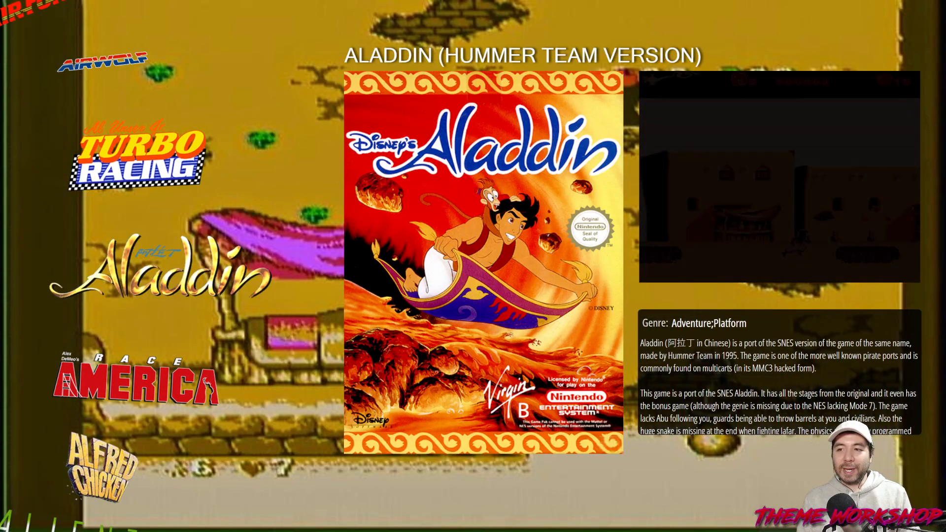